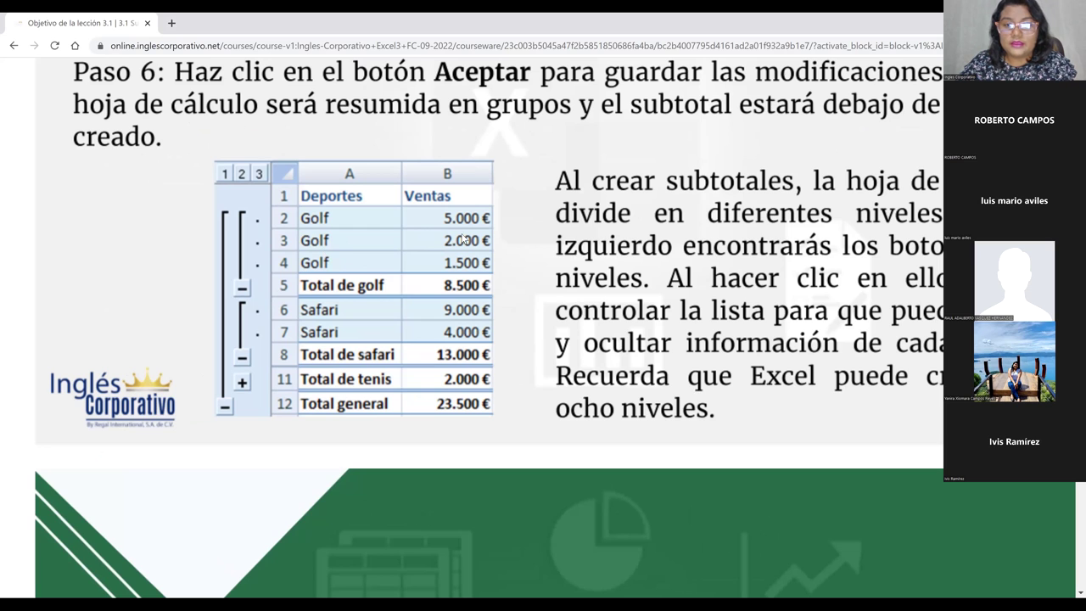
Review the remaining slides of the subtotals lesson page and continue to the next course unit.
key("ctrl+minus")
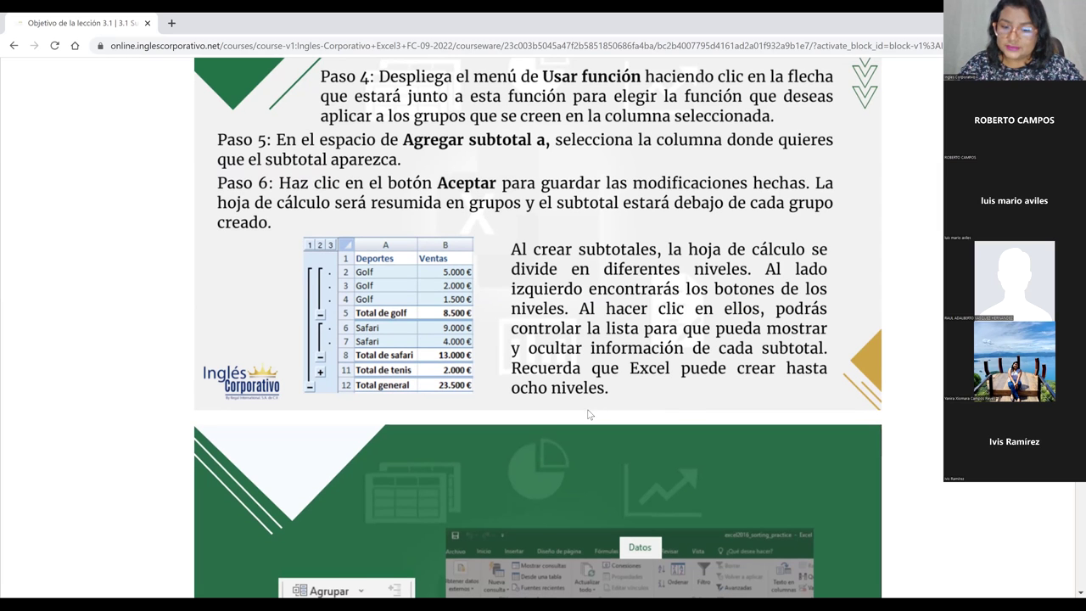
scroll(589, 414, "down", 1)
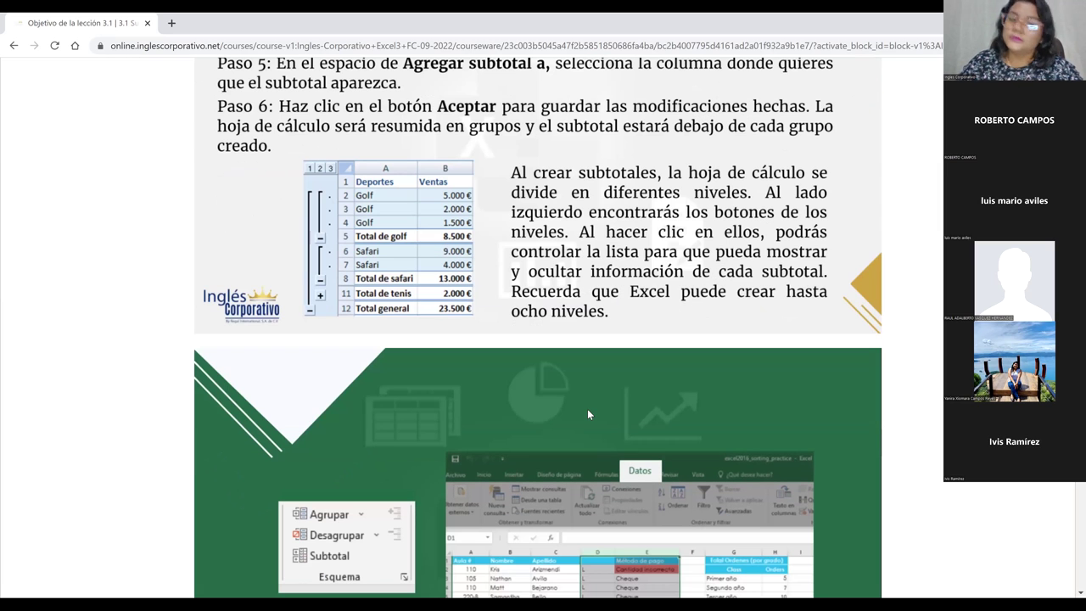
scroll(337, 373, "down", 3)
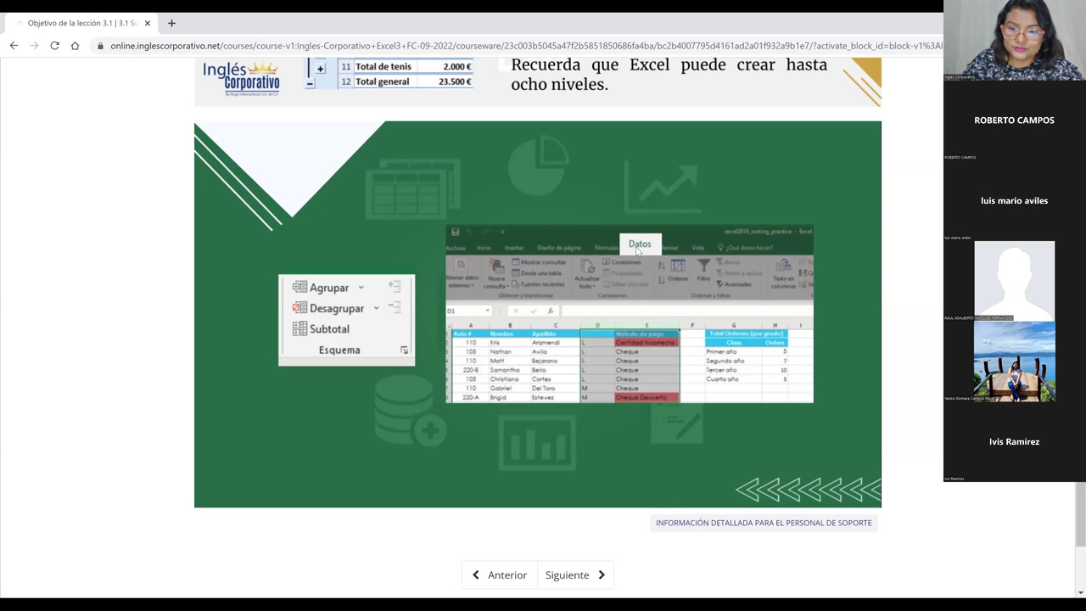
scroll(637, 250, "down", 1)
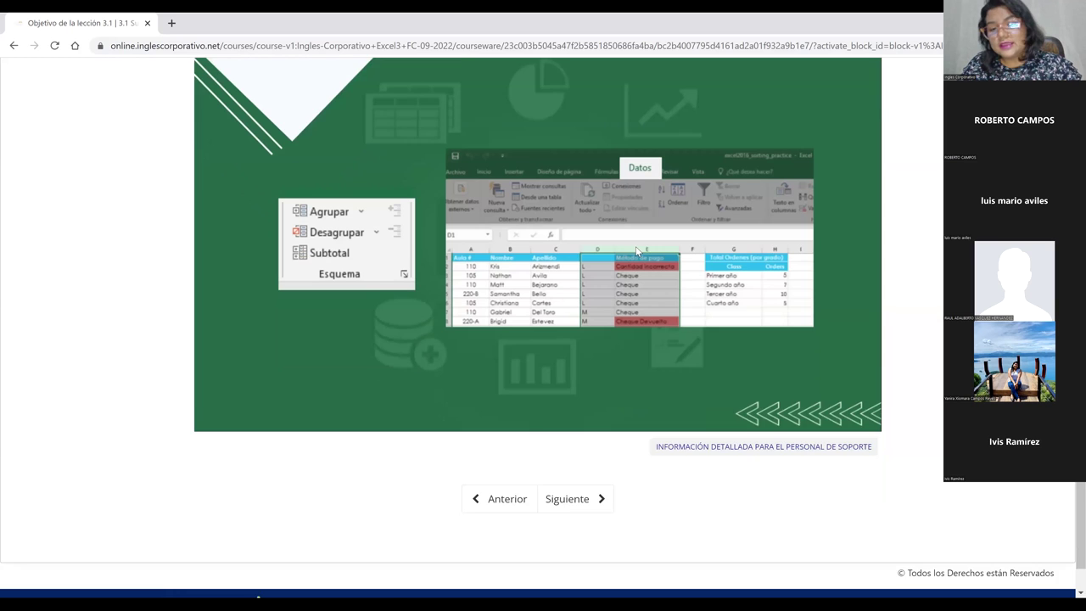
scroll(635, 249, "down", 1)
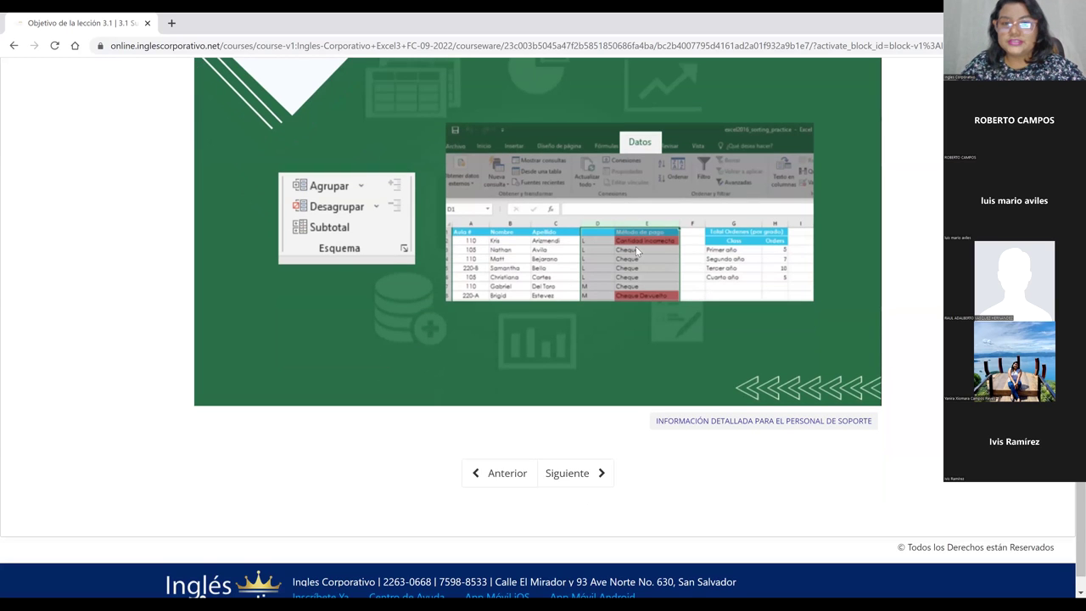
scroll(633, 534, "up", 1)
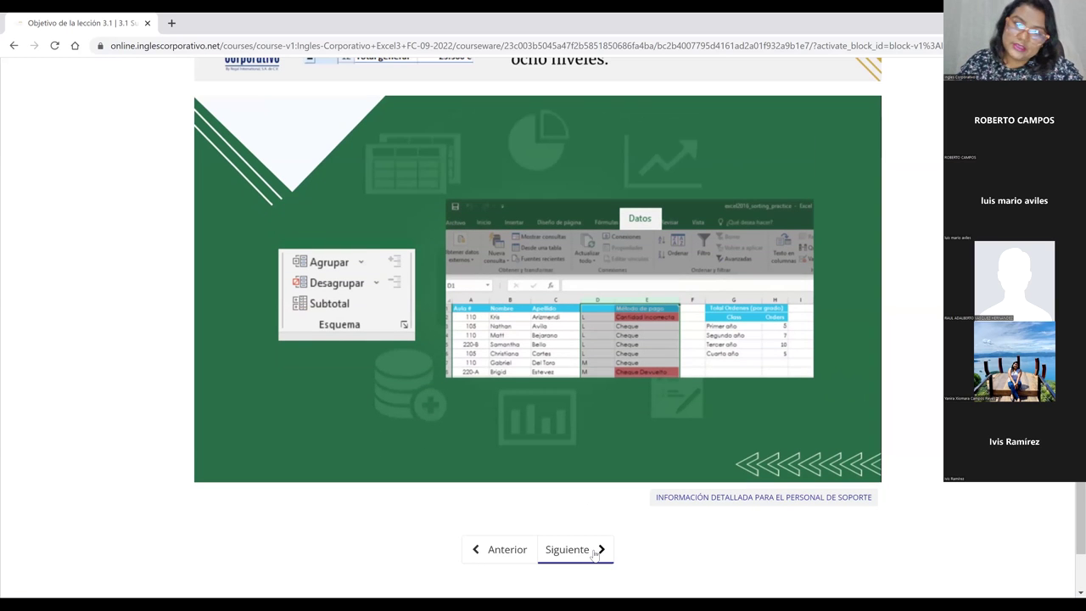
left_click(594, 553)
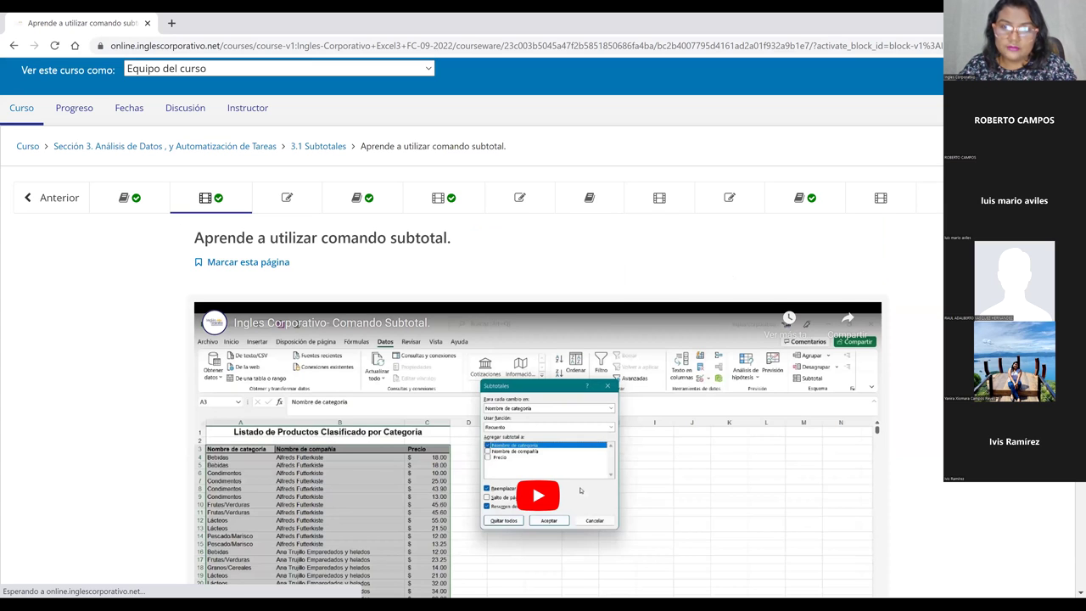
Play the "Comando Subtotal" lesson video in full screen.
scroll(472, 328, "down", 3)
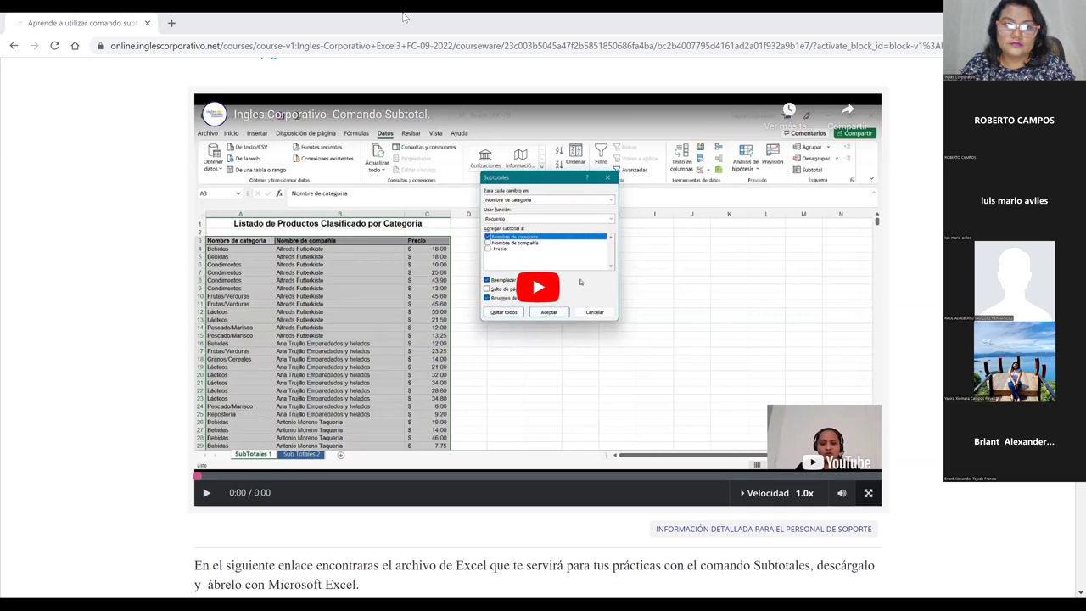
key("f")
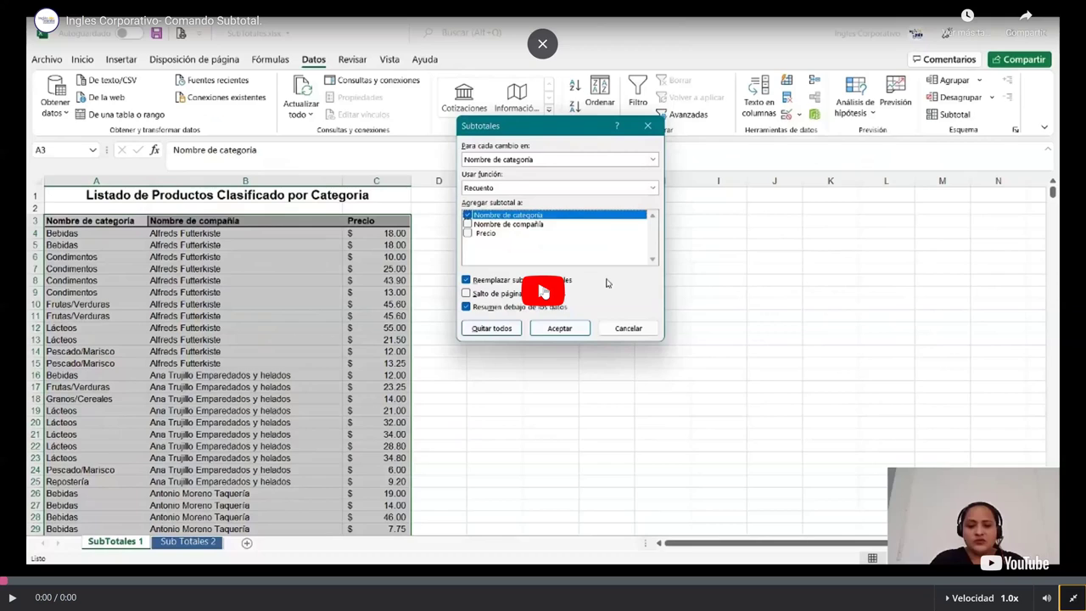
left_click(543, 291)
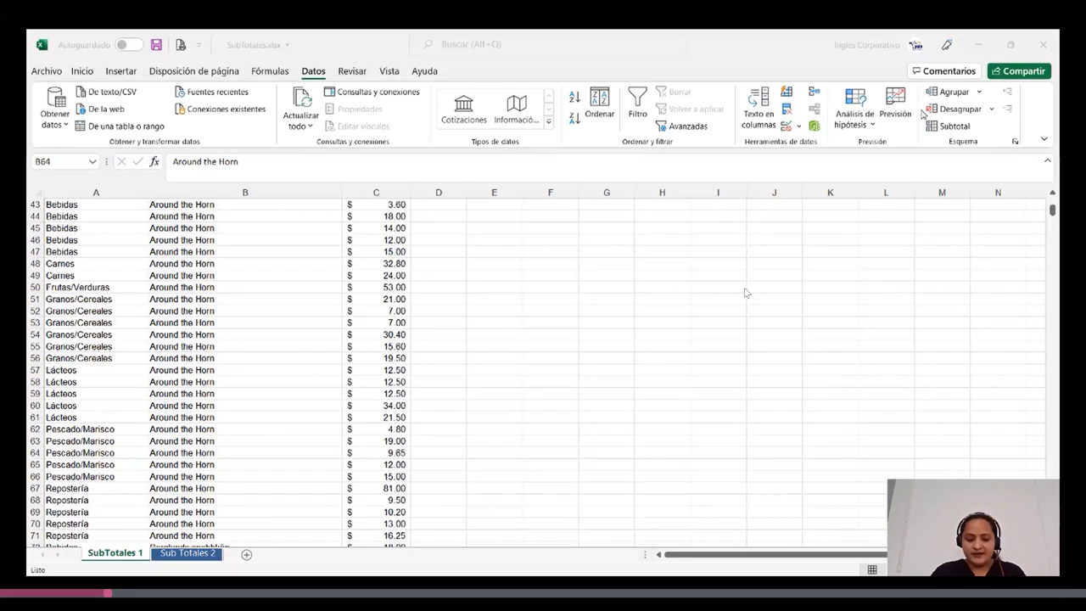
Examine the categories, companies and prices in the product list on the SubTotales 1 sheet.
left_click(322, 337)
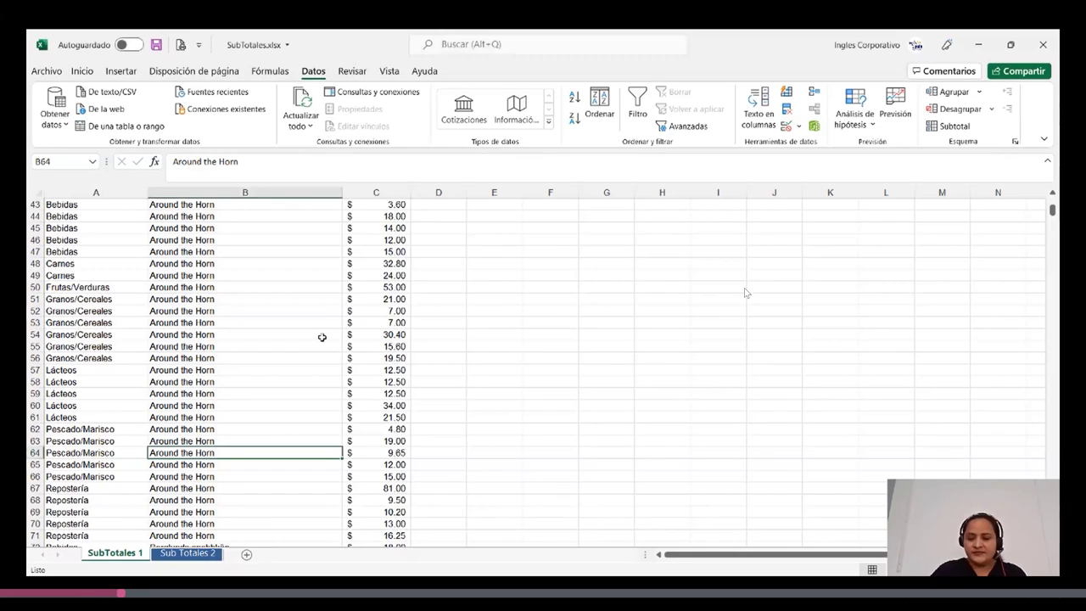
left_click(187, 553)
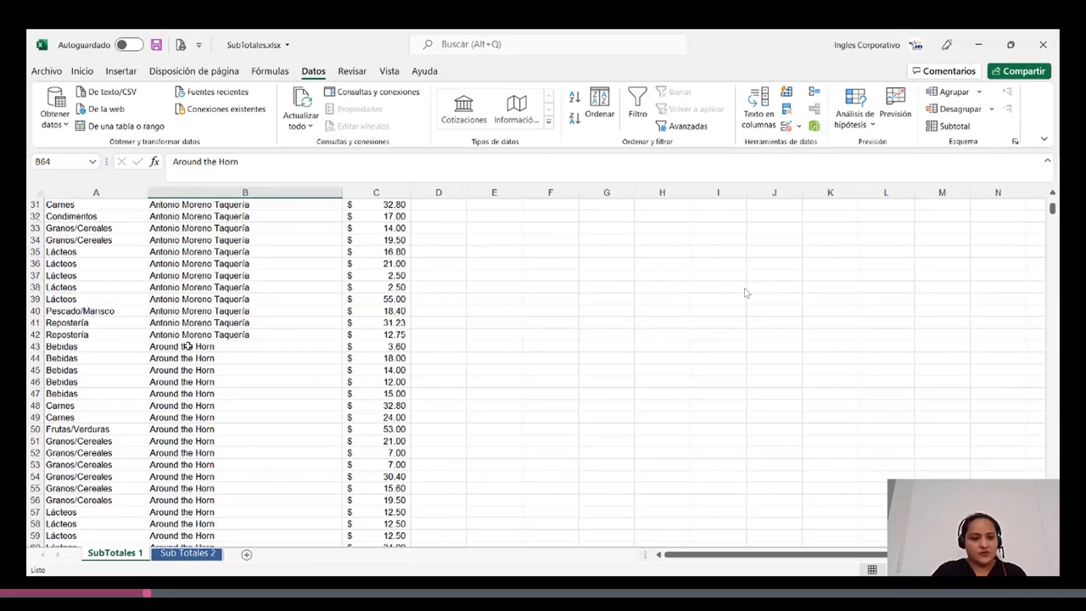
scroll(188, 347, "down", 20)
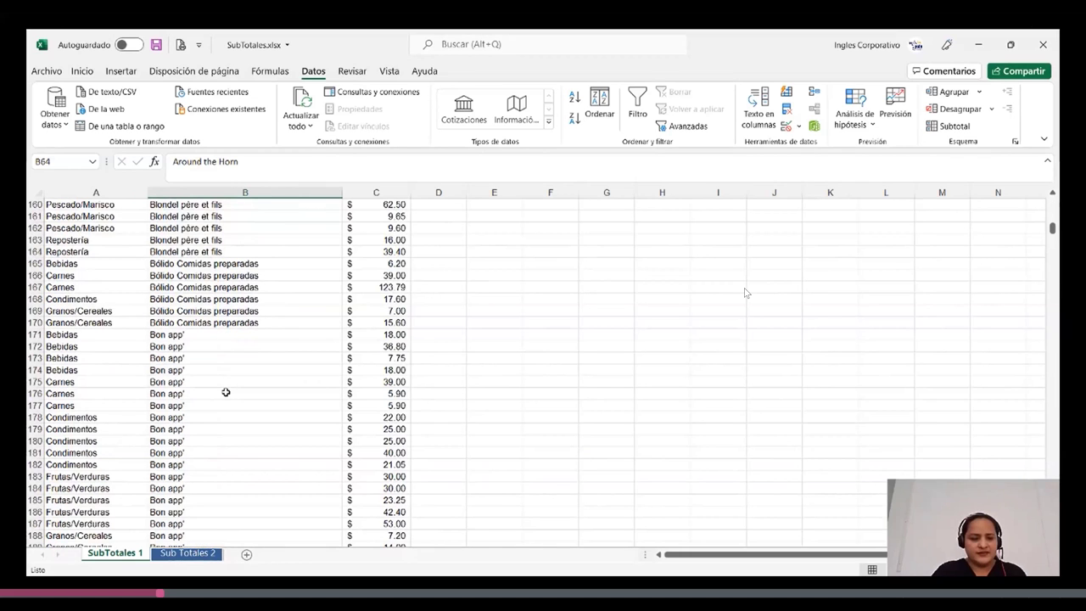
scroll(226, 392, "up", 20)
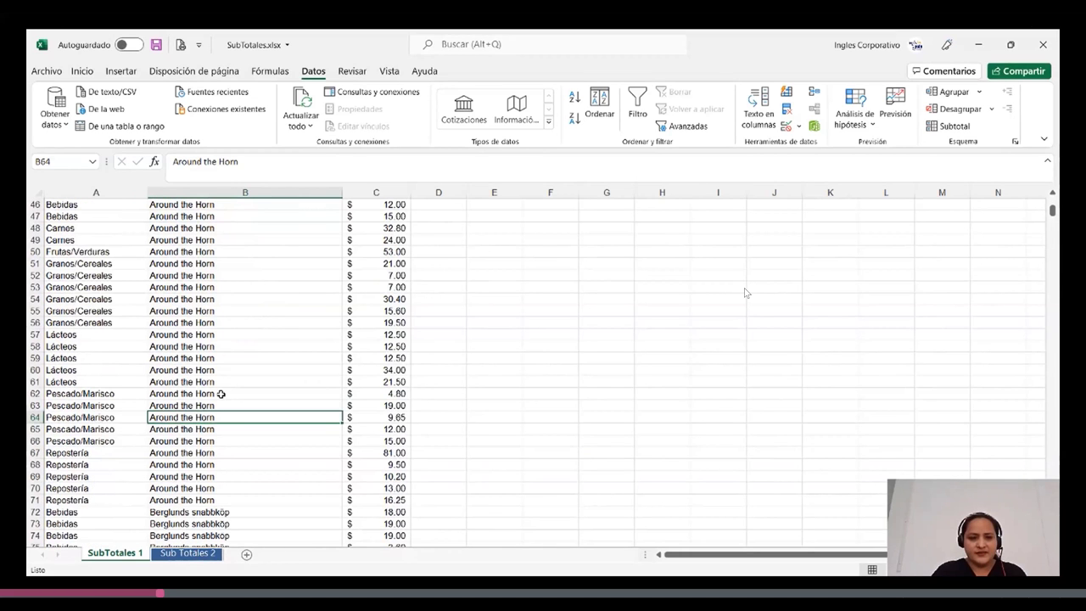
scroll(220, 394, "up", 15)
left_click(237, 330)
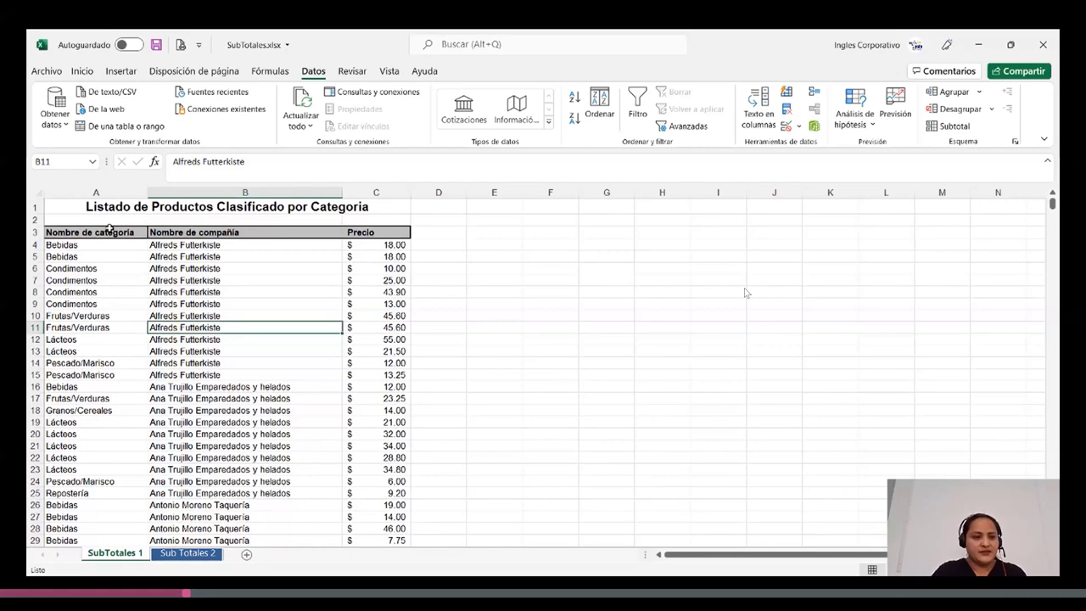
left_click(229, 383)
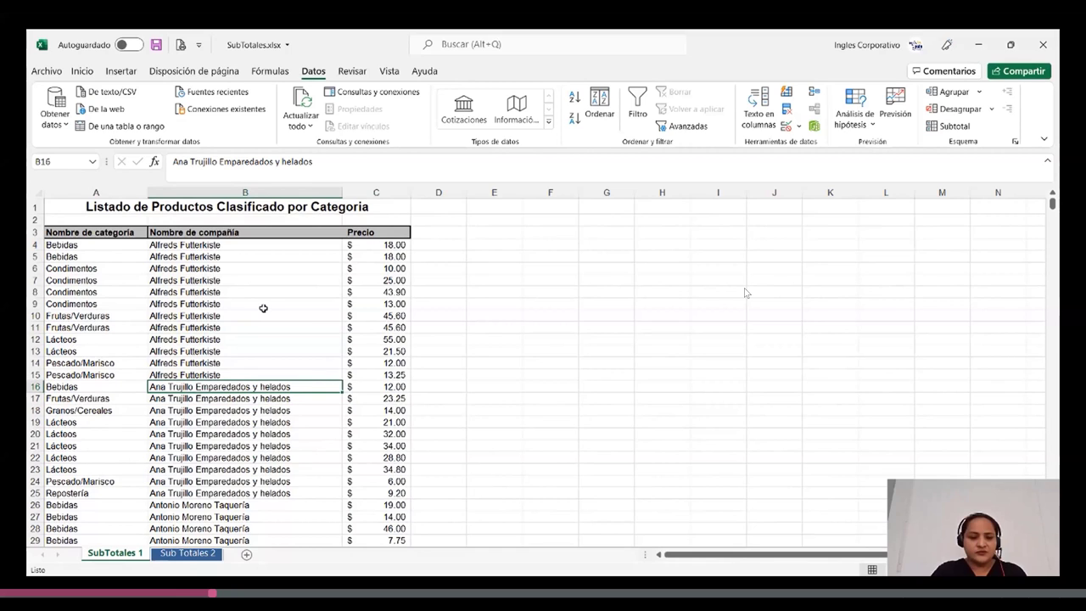
Open the Subtotal settings for the product list, grouping by each change in Nombre de categoría with the Recuento function.
left_click(169, 311)
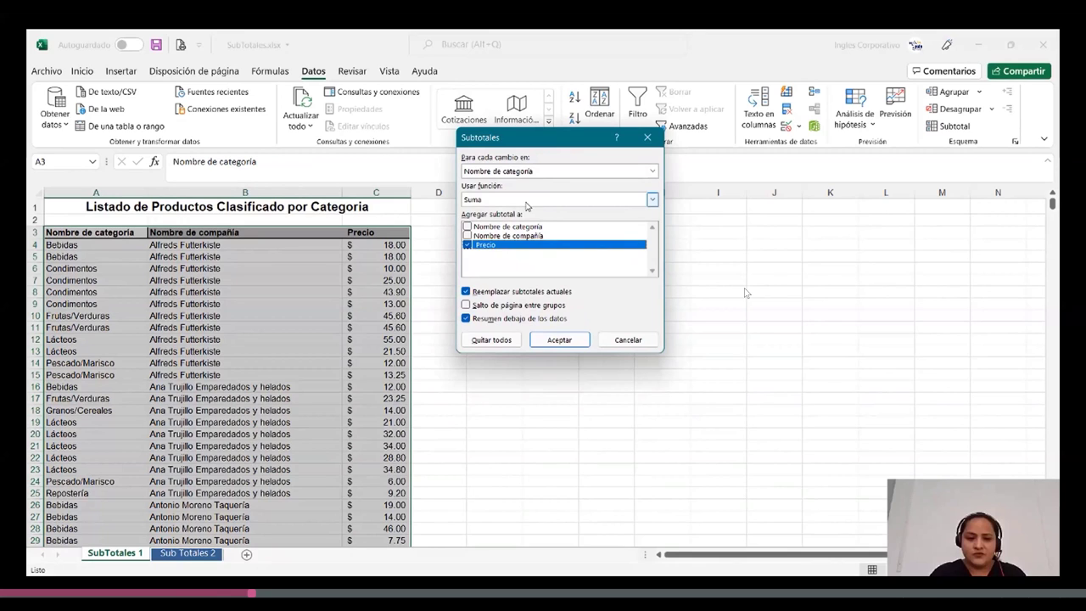
left_click(516, 171)
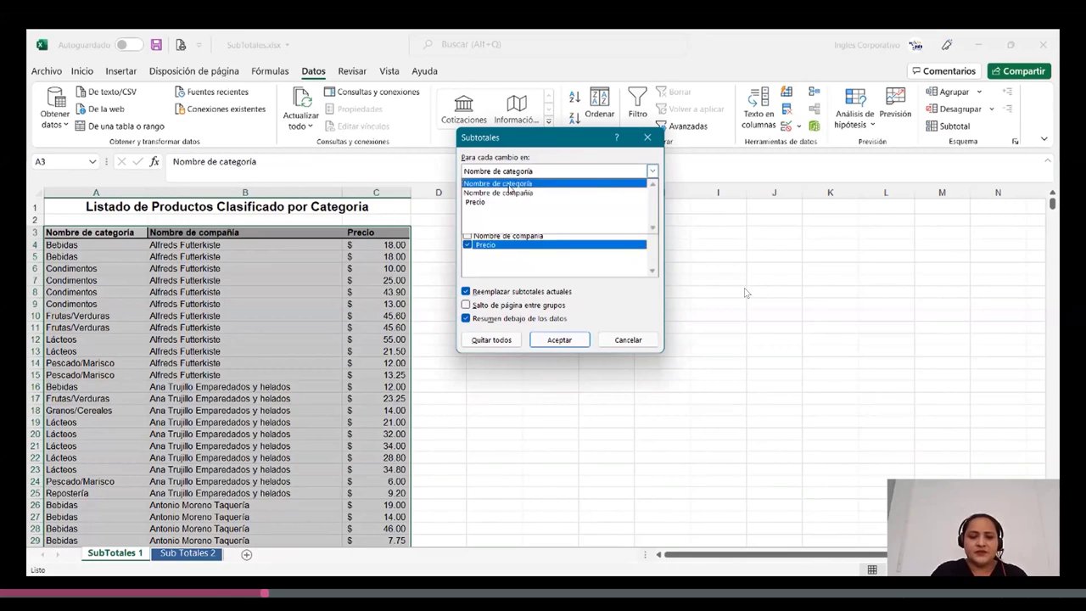
left_click(629, 185)
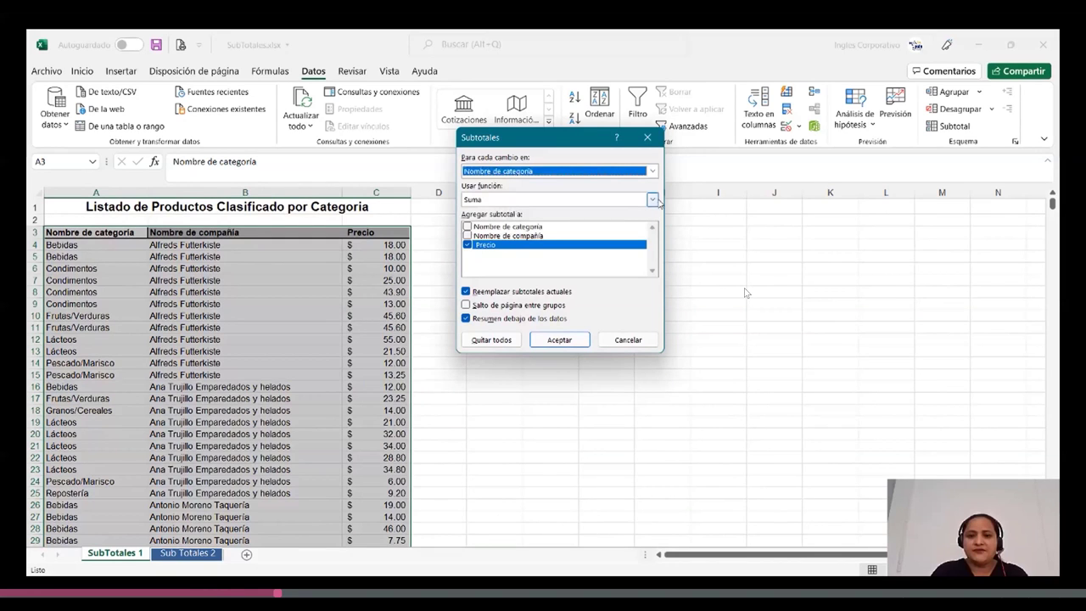
left_click(652, 199)
left_click(519, 227)
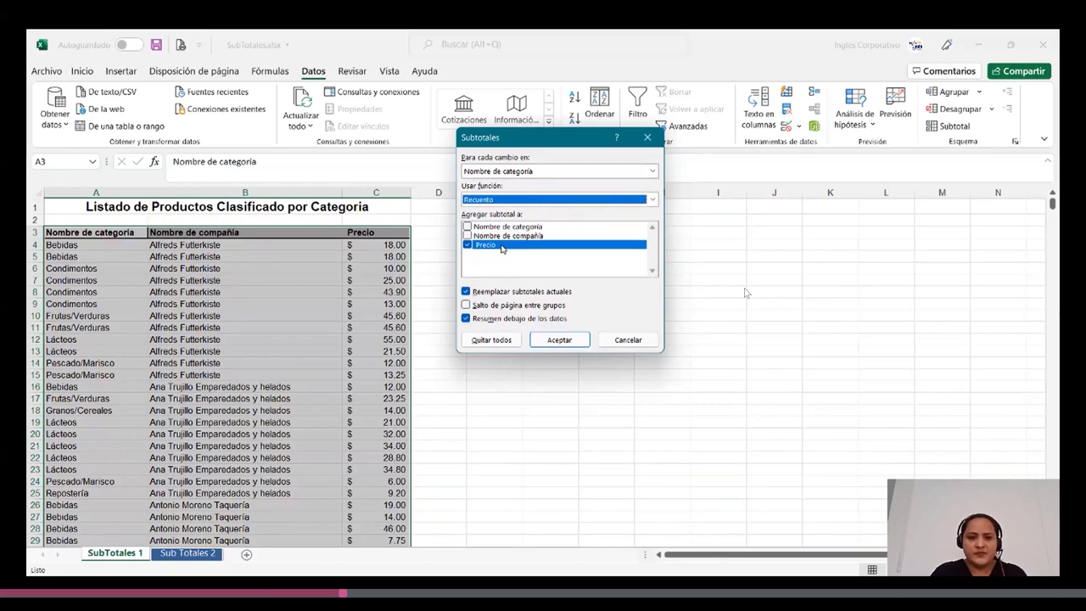
Add the subtotal only to Nombre de categoría instead of Precio, and apply the subtotals to the list.
left_click(467, 227)
left_click(467, 235)
left_click(468, 244)
left_click(466, 235)
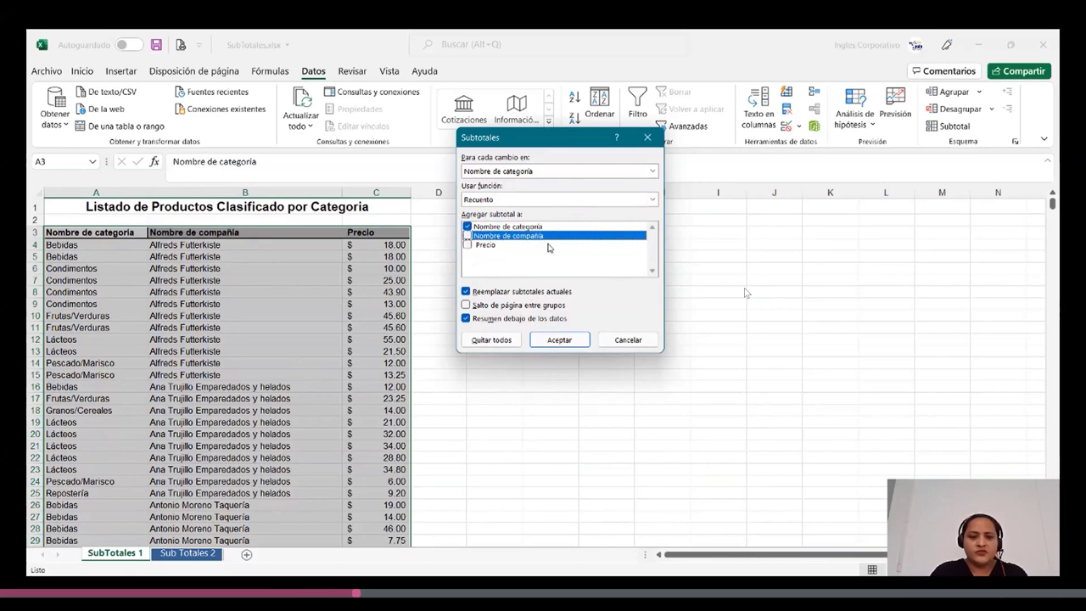
key("Up")
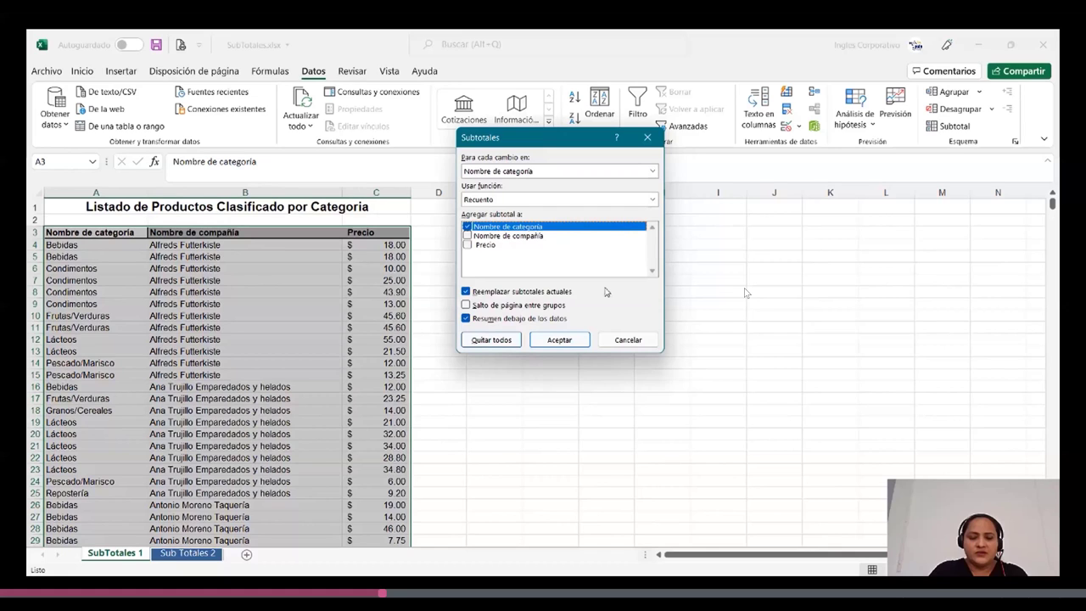
left_click(560, 340)
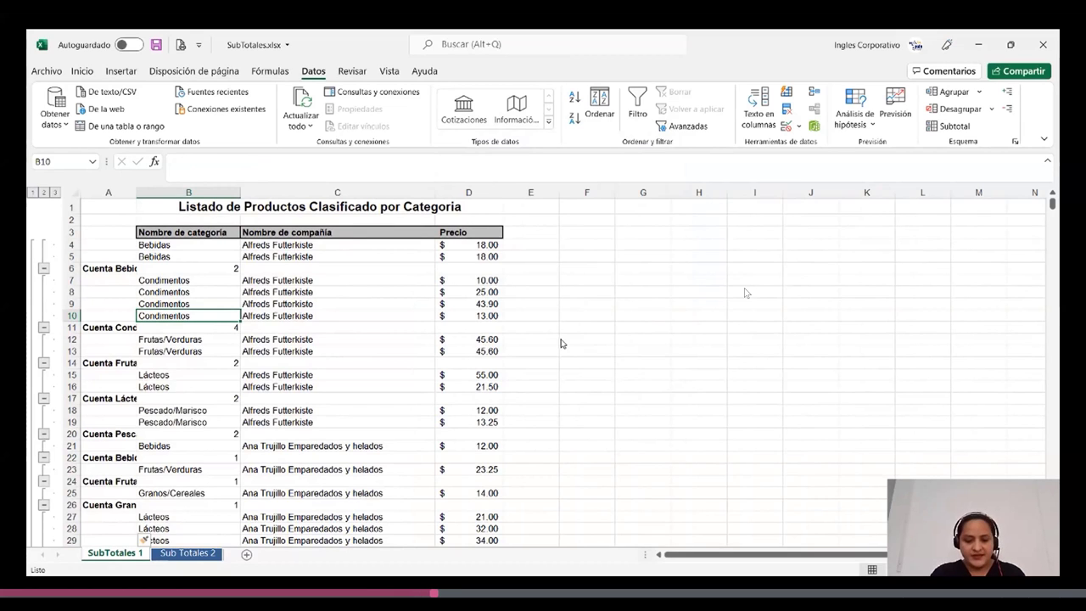
View the subtotaled list at outline level 1, level 2 and the full-detail level 3.
left_click(33, 192)
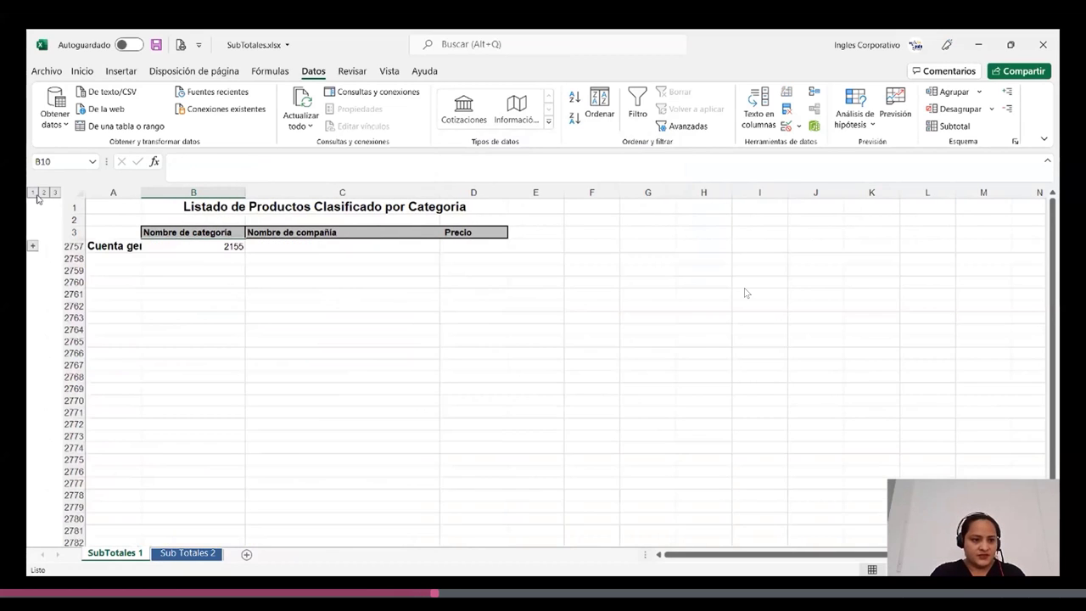
left_click(45, 193)
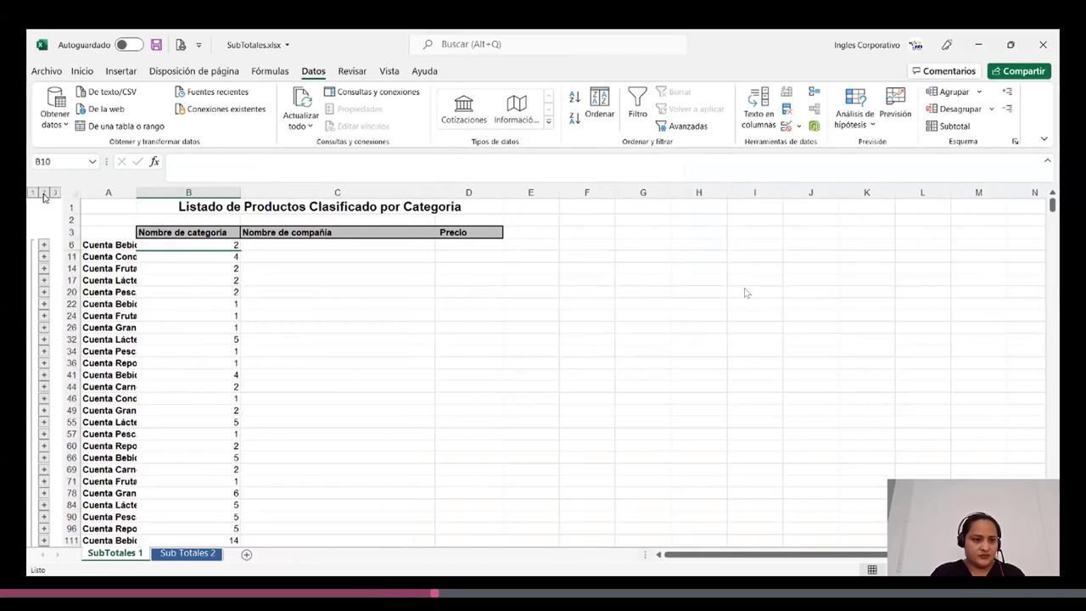
left_click(56, 194)
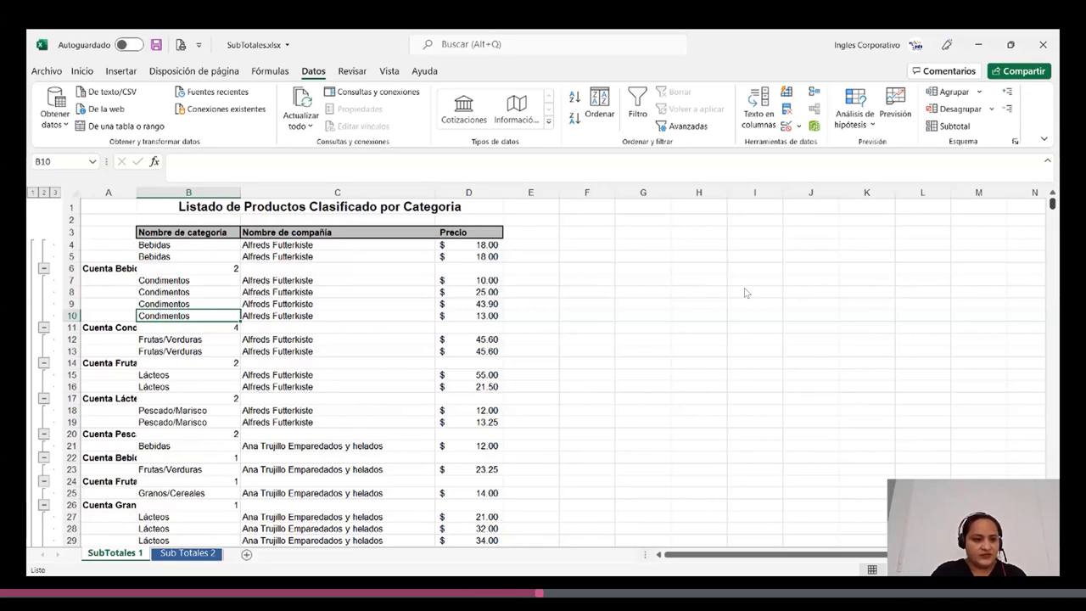
Examine the count rows inserted below each category group throughout the subtotaled product list.
scroll(745, 293, "down", 1)
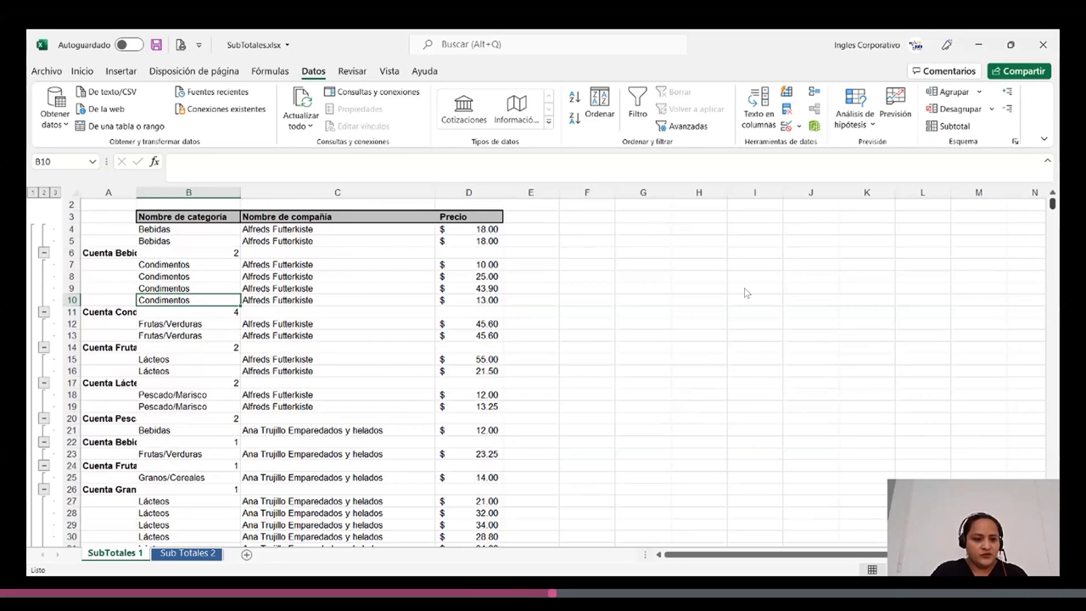
scroll(745, 292, "down", 1)
scroll(745, 293, "down", 2)
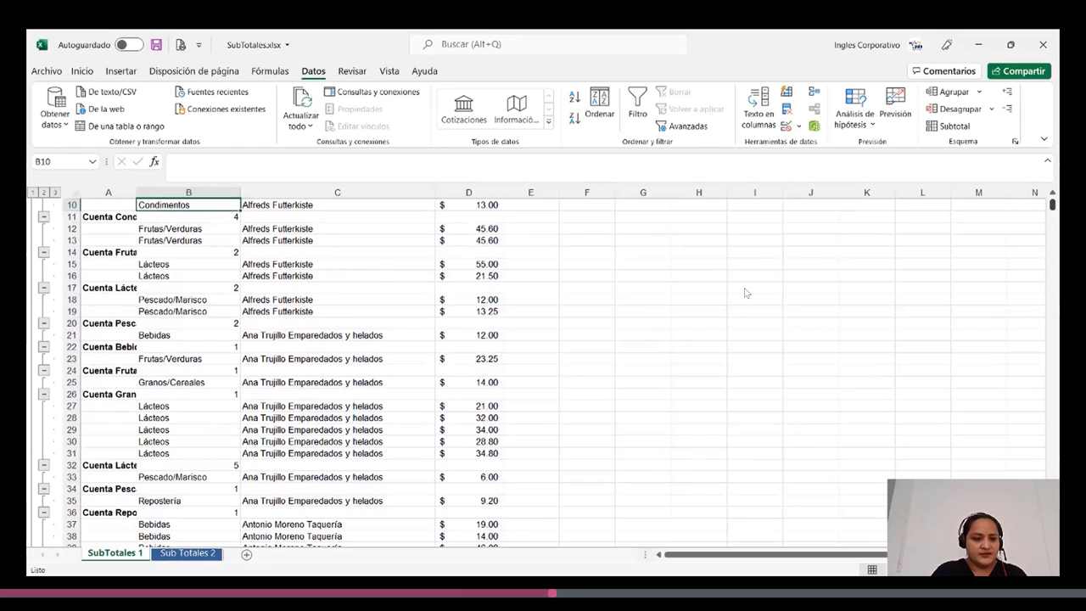
scroll(745, 293, "down", 2)
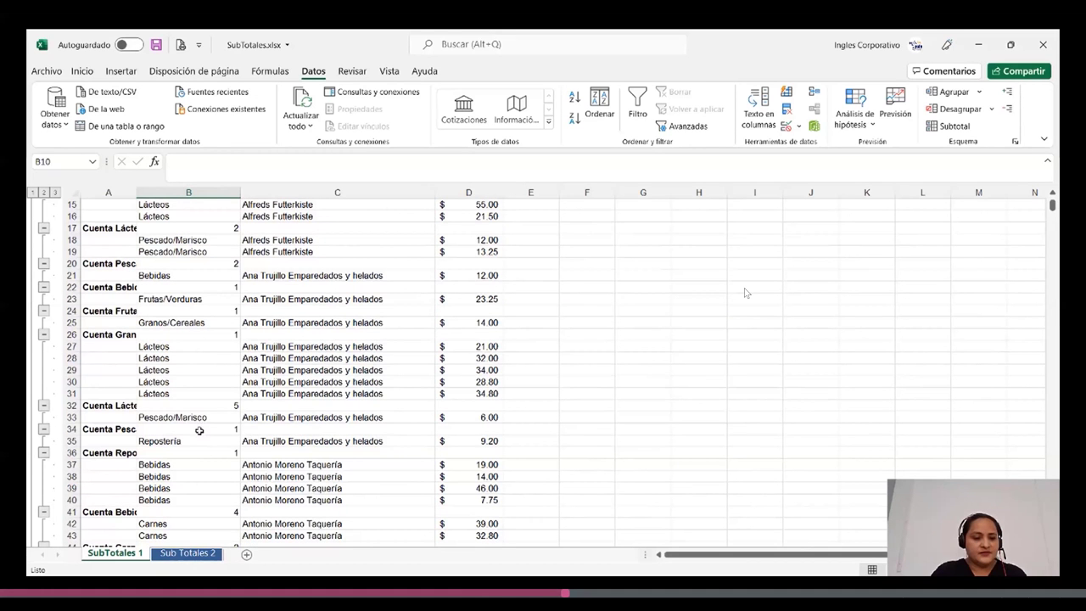
left_click(196, 418)
scroll(196, 418, "down", 1)
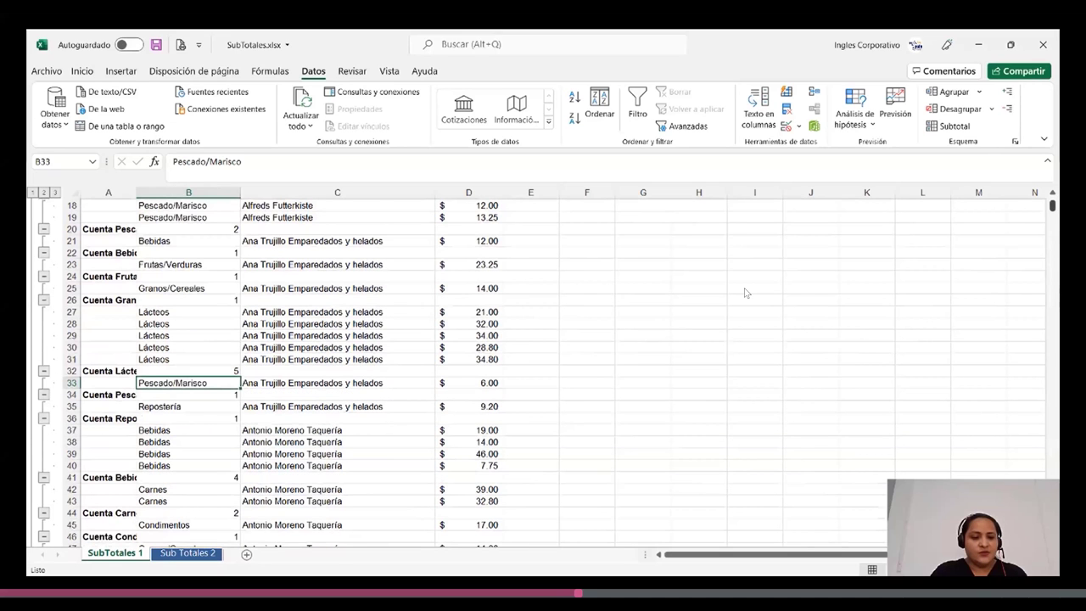
scroll(745, 292, "down", 4)
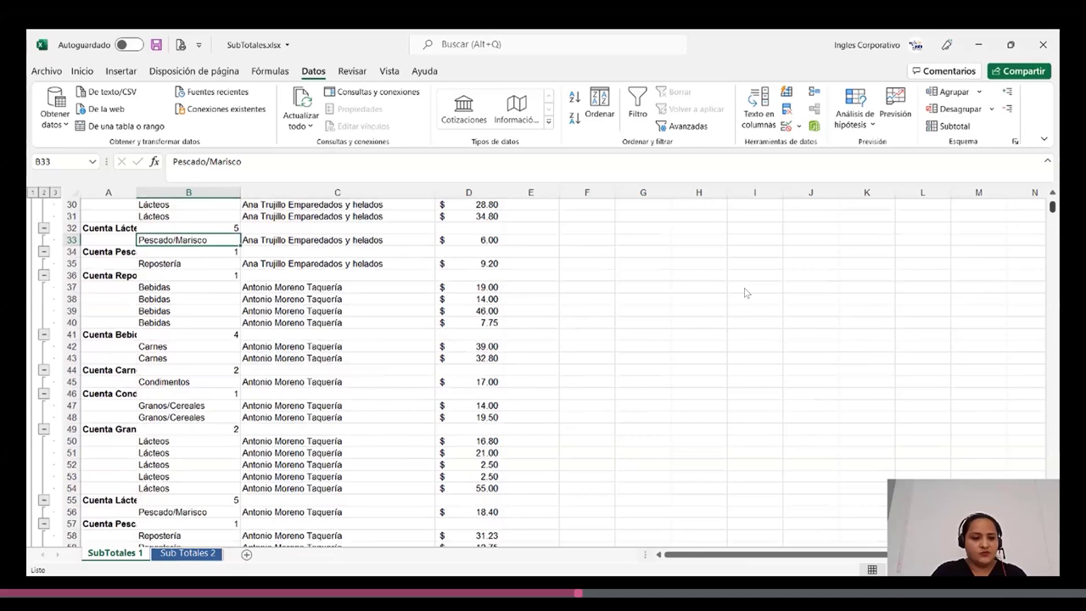
scroll(745, 292, "down", 4)
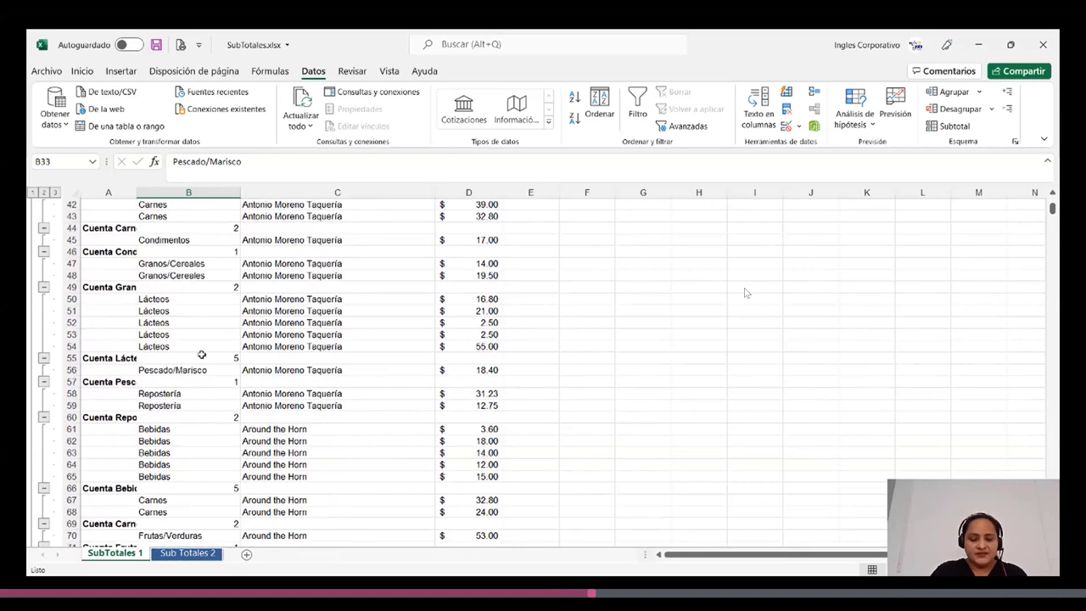
left_click_drag(1051, 209, 1055, 280)
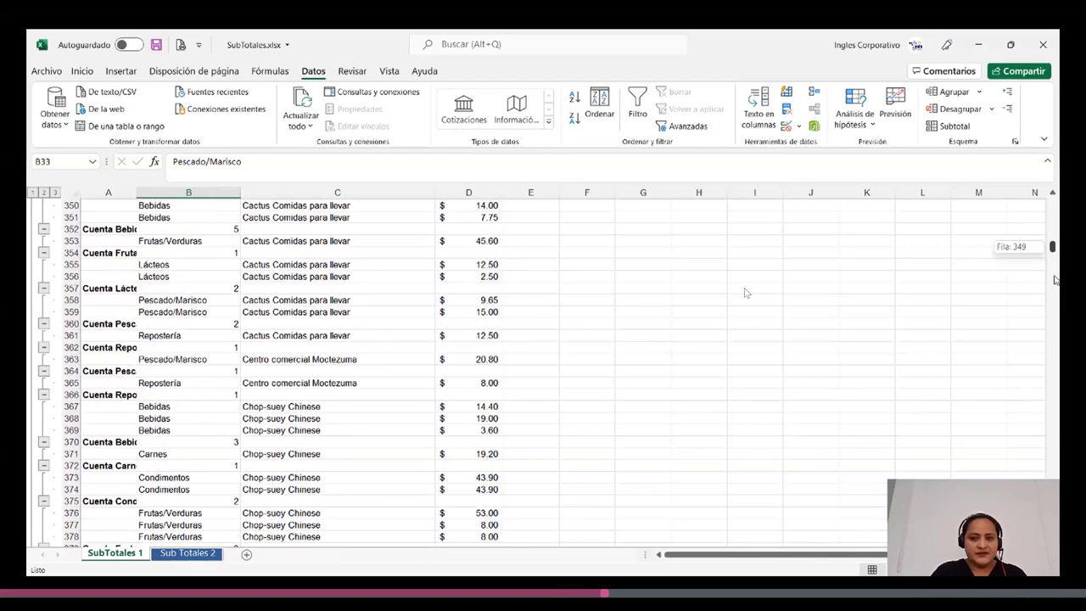
left_click_drag(1054, 280, 1055, 322)
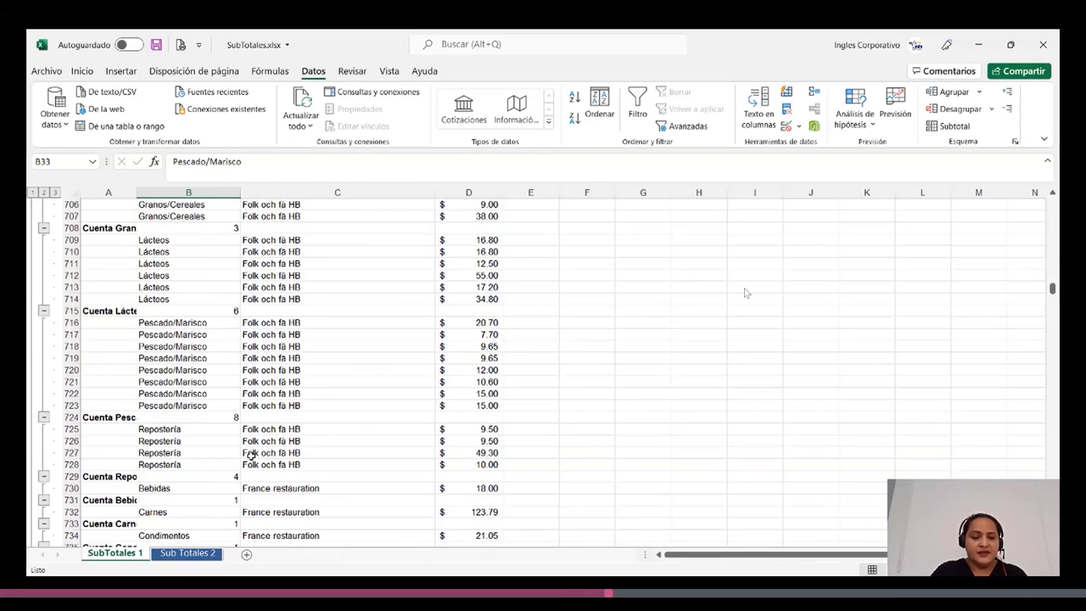
scroll(250, 455, "up", 6)
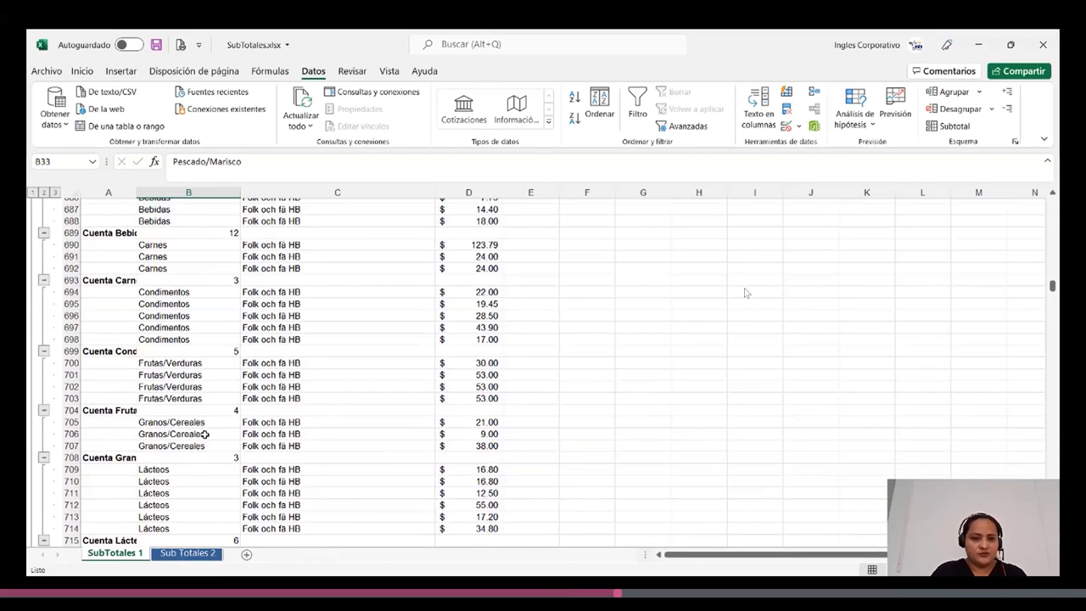
Inspect the count formula below Ernst Handel's Granos/Cereales group and the first subtotal row at the start of the list.
scroll(205, 433, "up", 20)
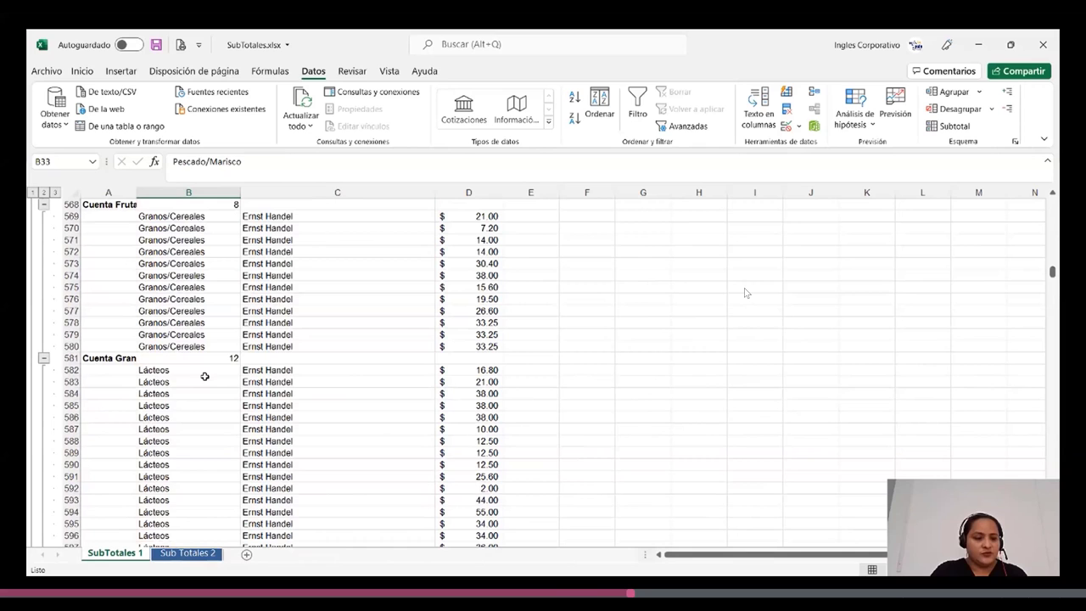
left_click(225, 357)
left_click_drag(1052, 272, 1054, 206)
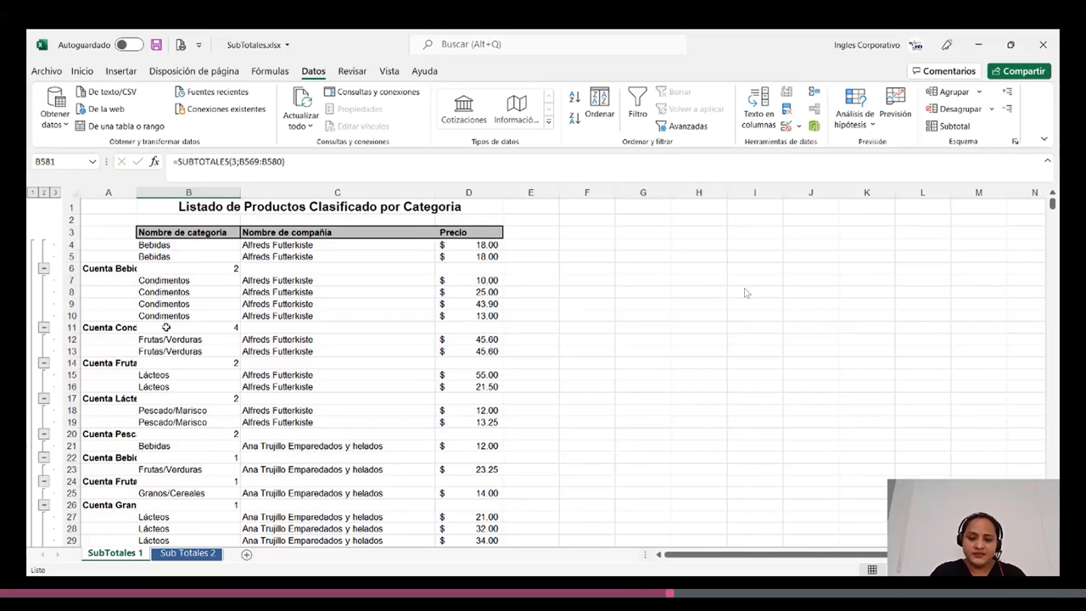
left_click(454, 268)
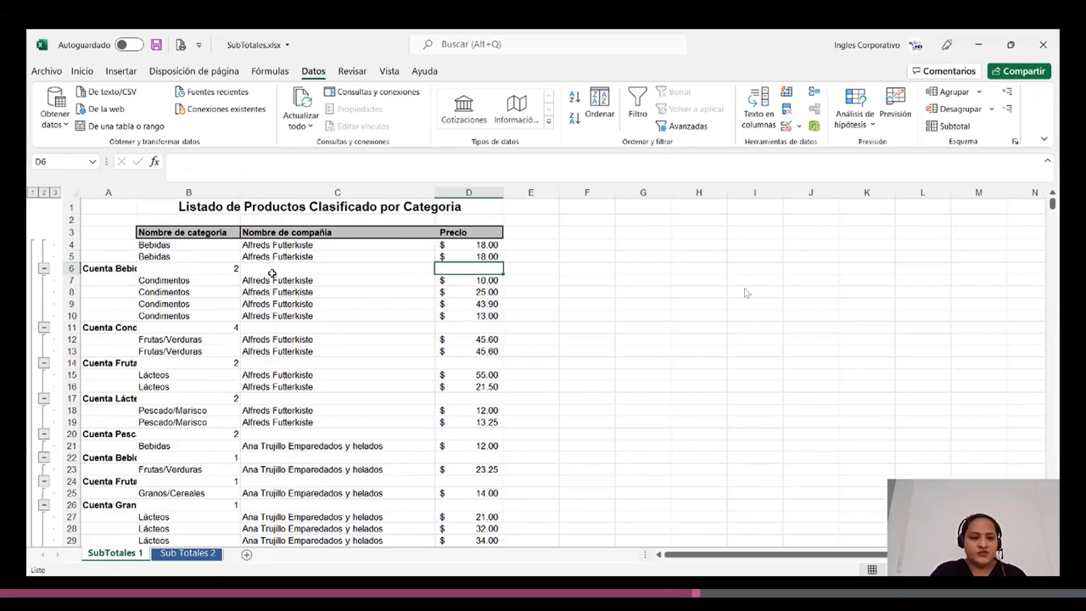
left_click(123, 275)
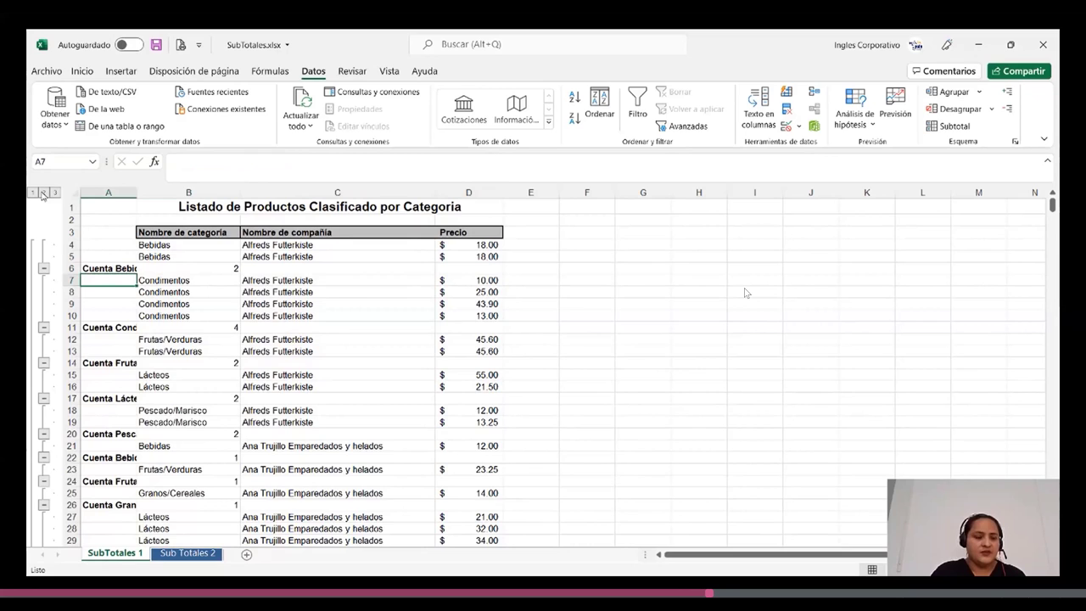
Collapse the subtotaled list to outline level 2 and review the counts per category.
left_click(42, 193)
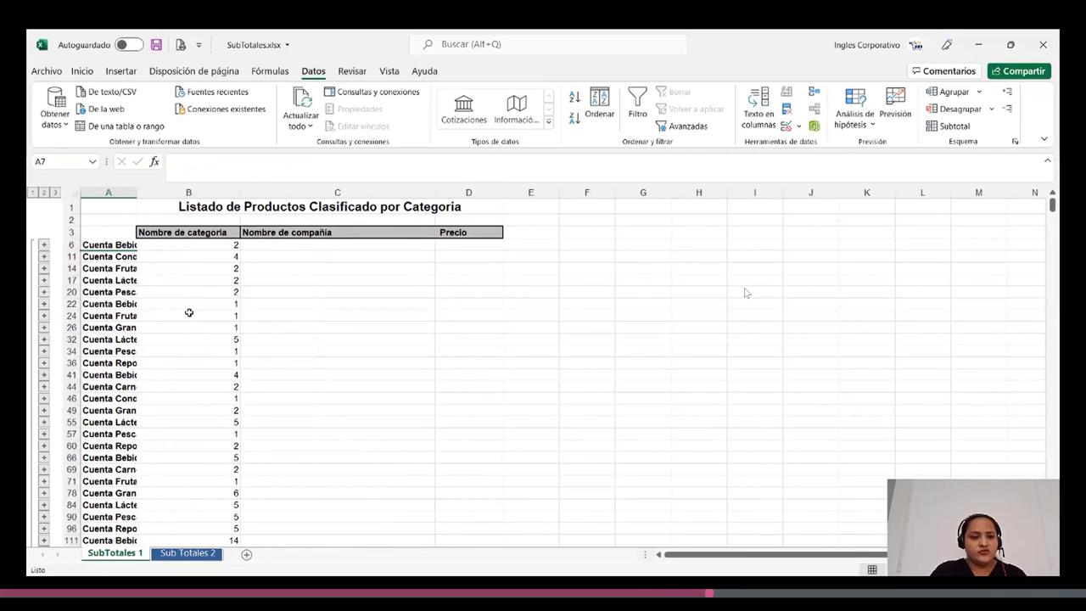
scroll(189, 313, "down", 8)
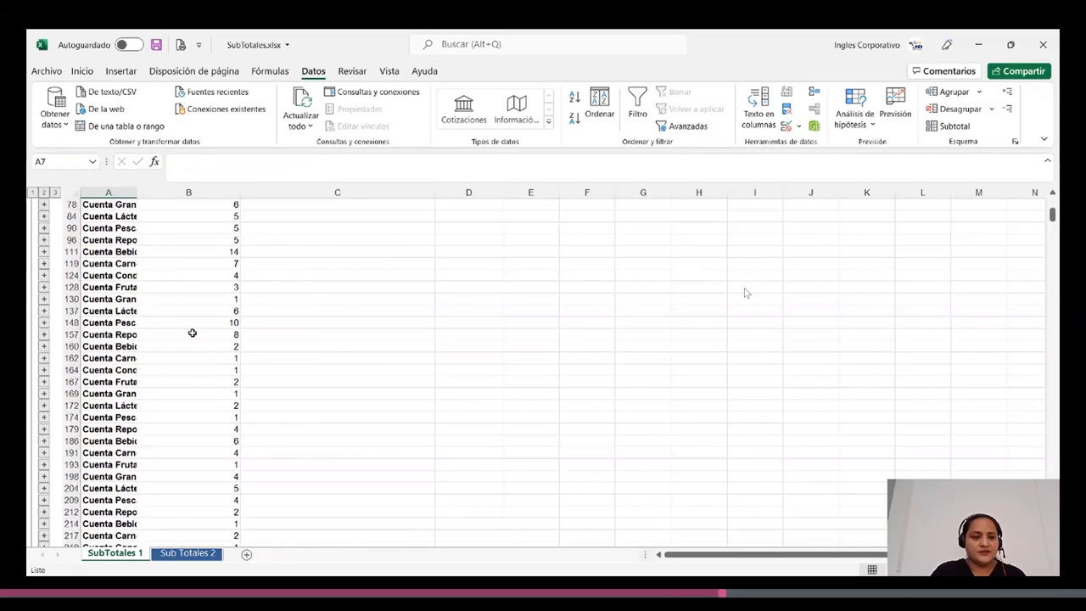
scroll(192, 333, "up", 8)
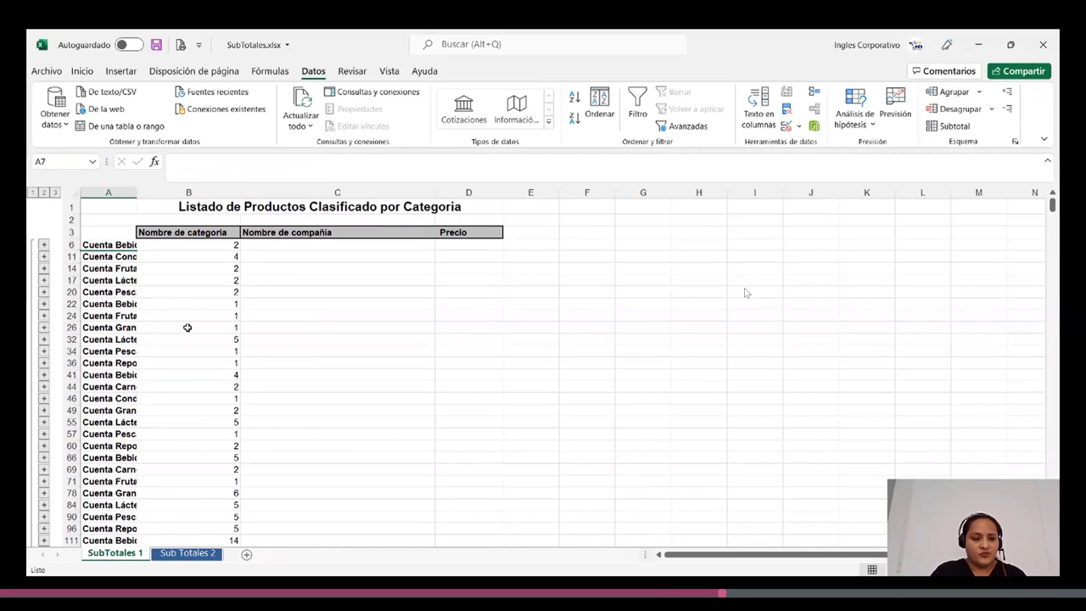
Collapse the outline to level 1, check the grand count's formula, and expand the category counts again.
left_click(32, 193)
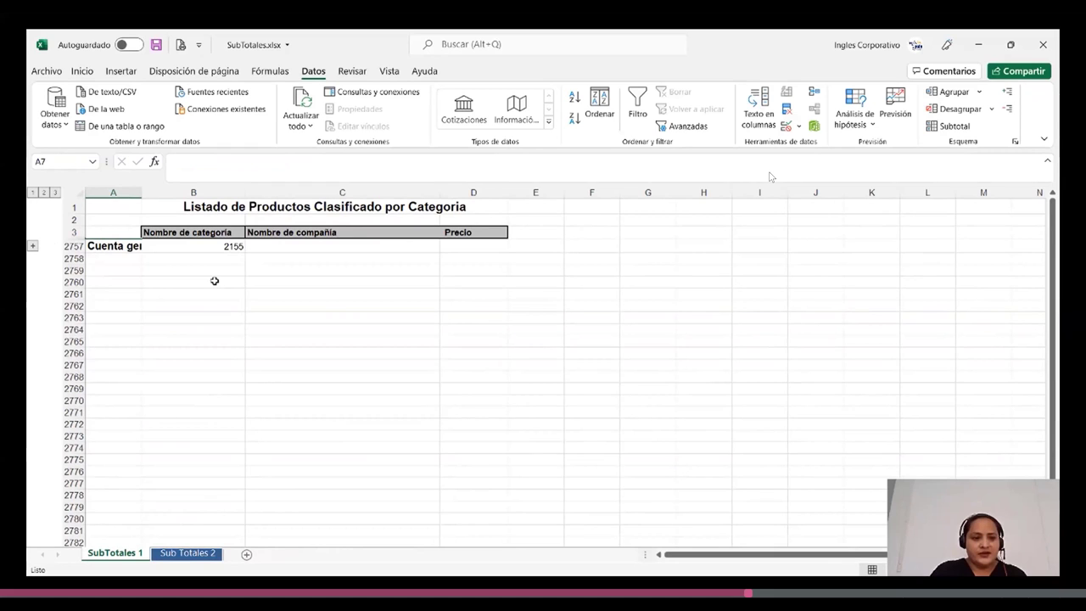
left_click(205, 245)
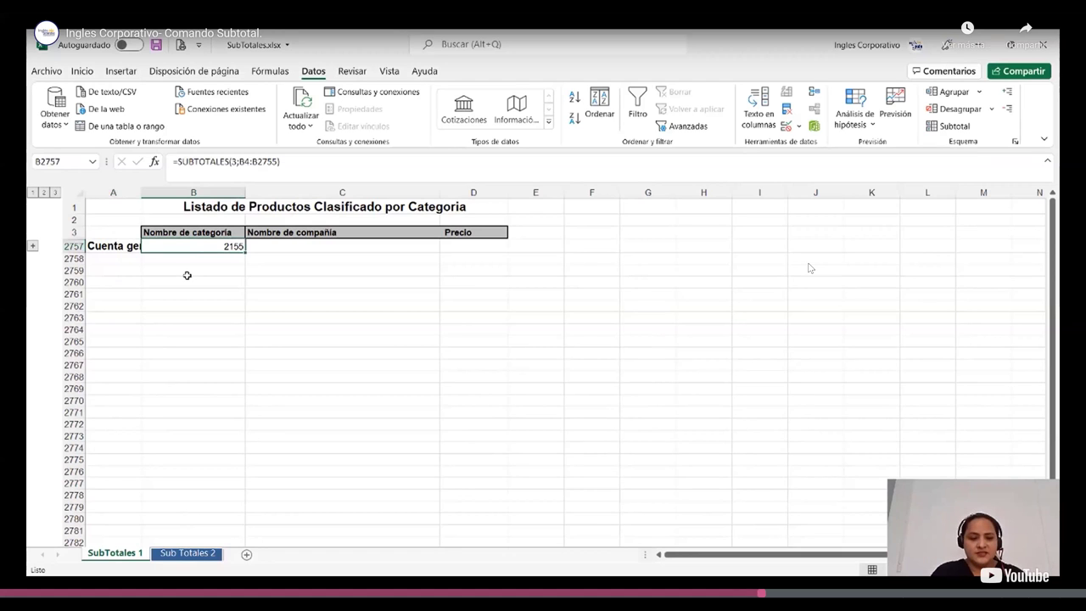
left_click(32, 245)
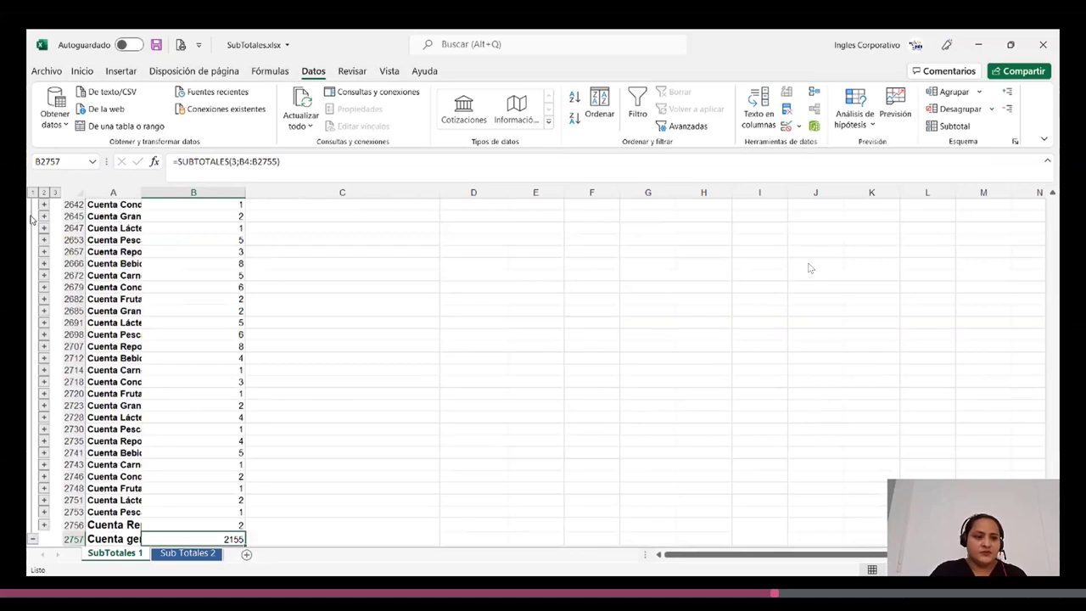
scroll(38, 208, "up", 4)
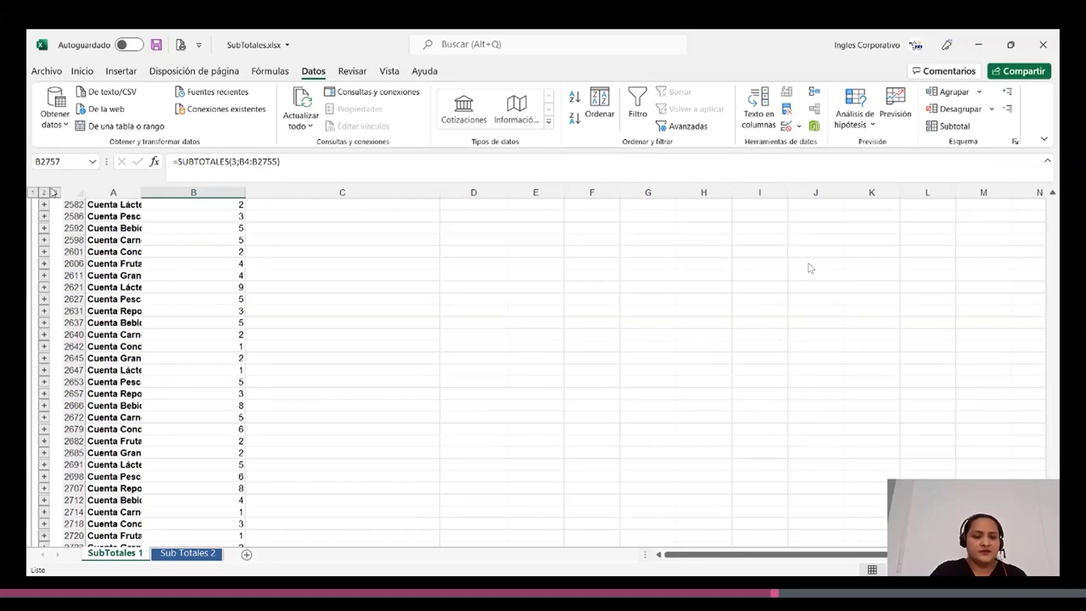
scroll(53, 203, "up", 2)
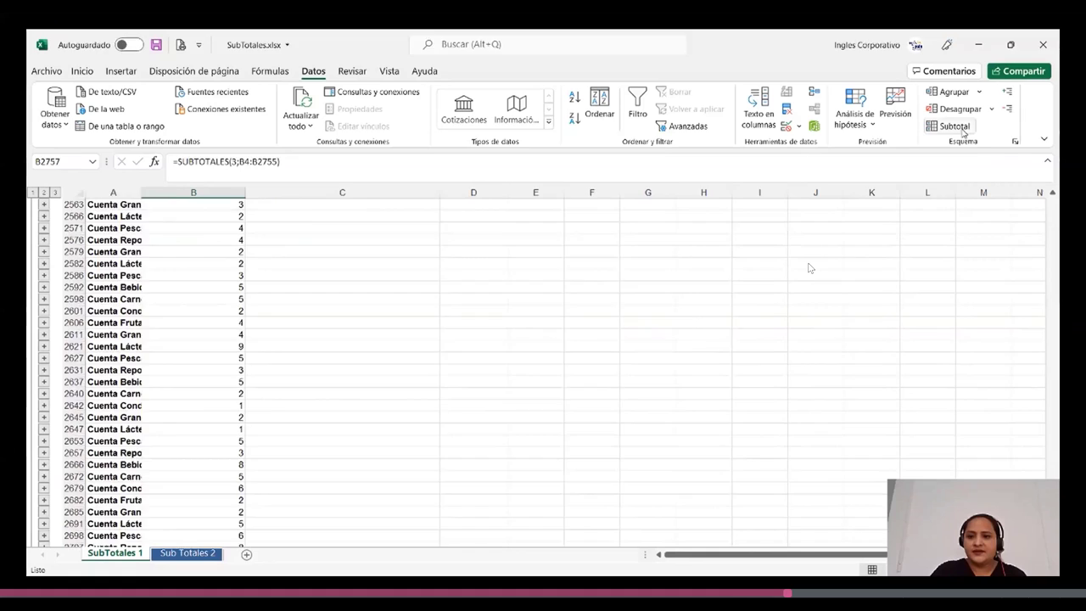
Remove all subtotals from the product list.
left_click(962, 130)
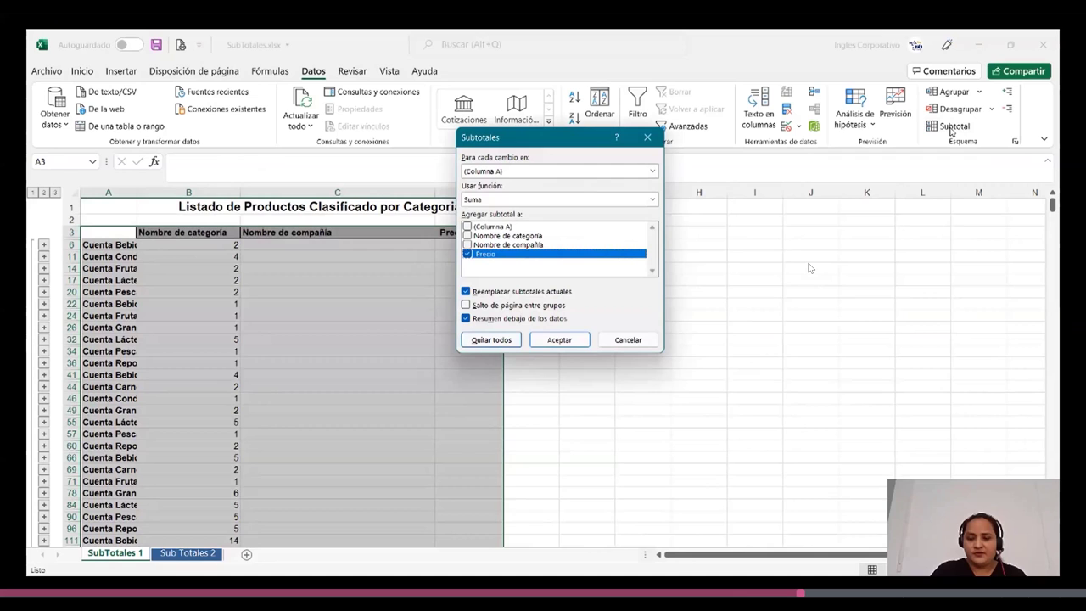
left_click(492, 339)
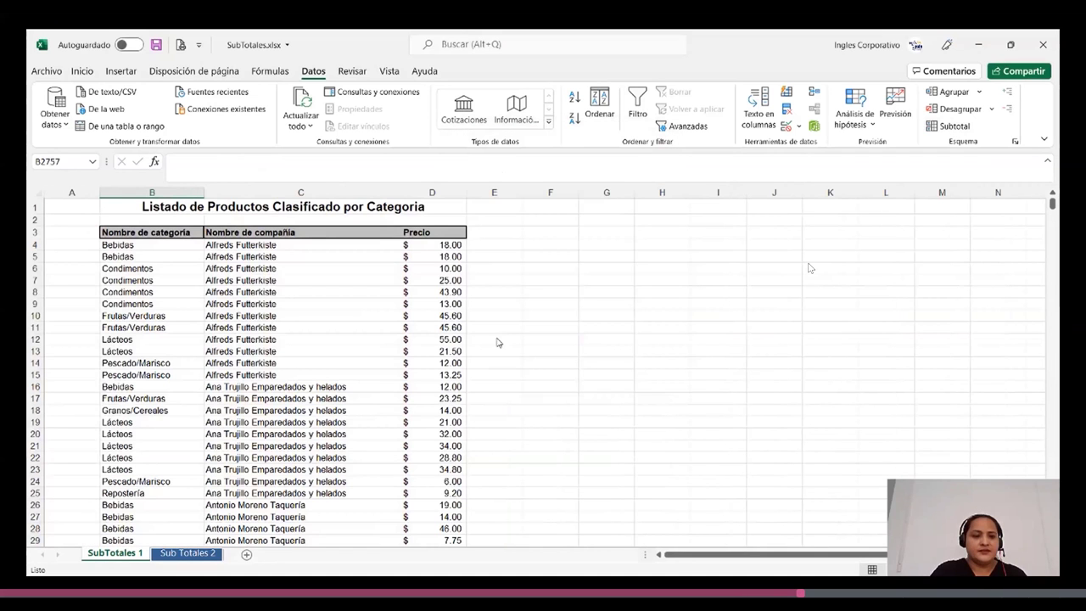
left_click(549, 315)
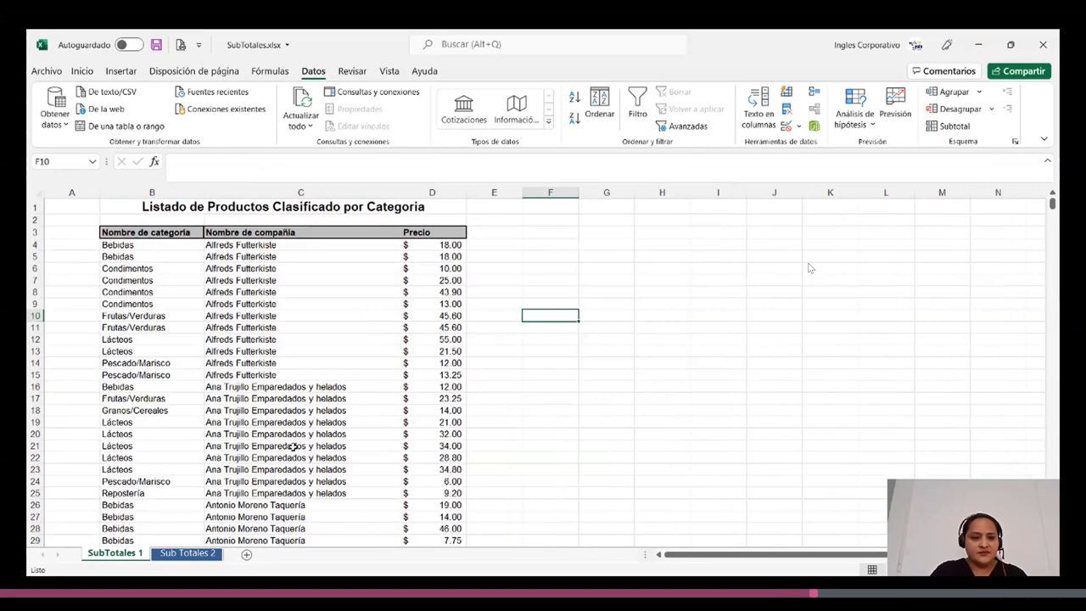
Apply subtotals to the product list that add the Suma of Precio at each change in Precio.
left_click(300, 339)
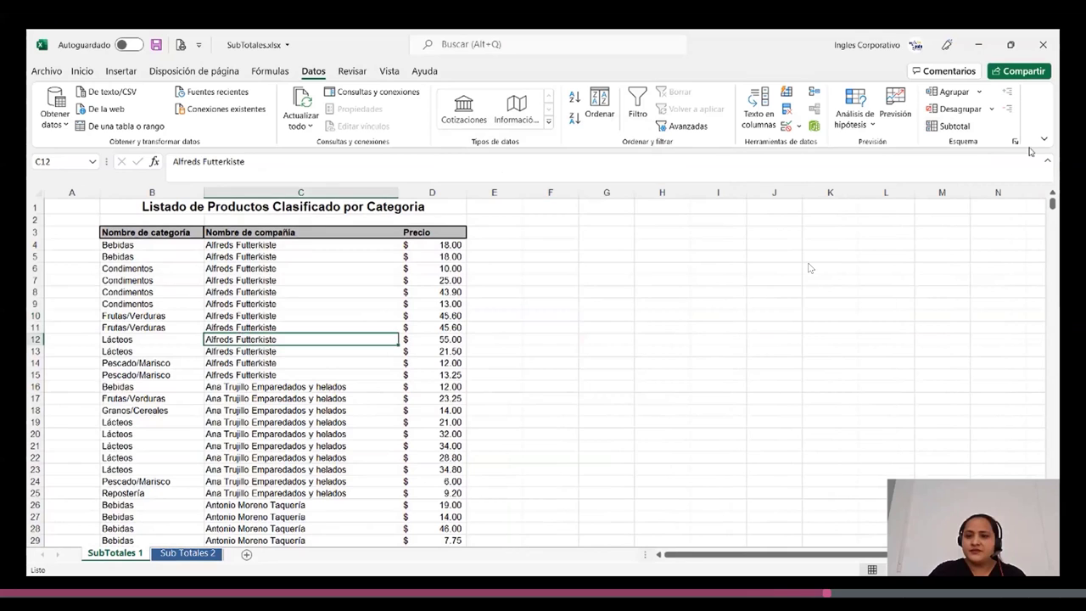
left_click(954, 125)
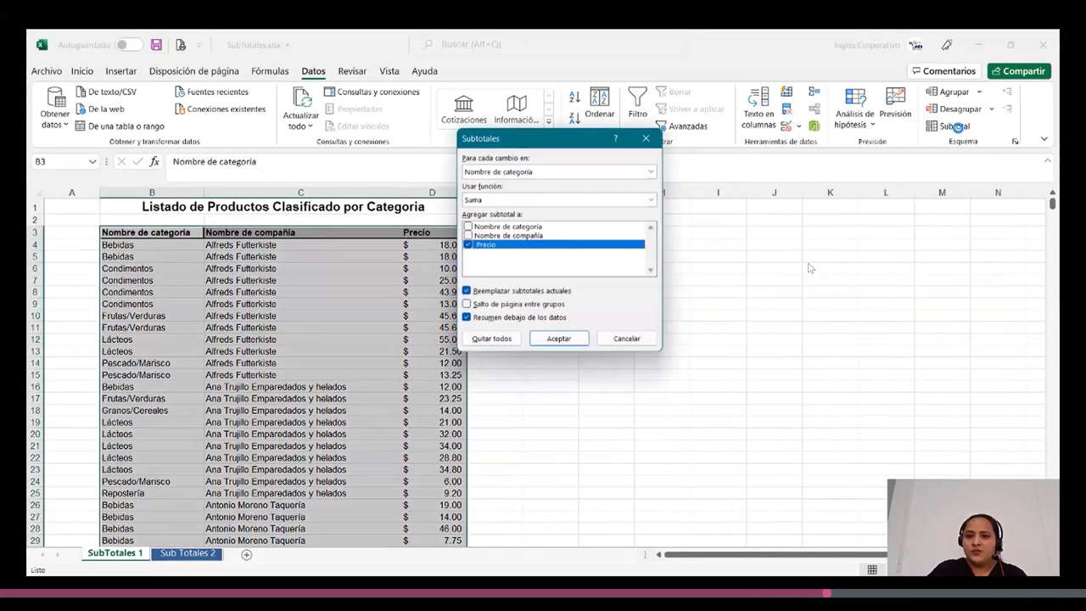
left_click(526, 171)
left_click(501, 204)
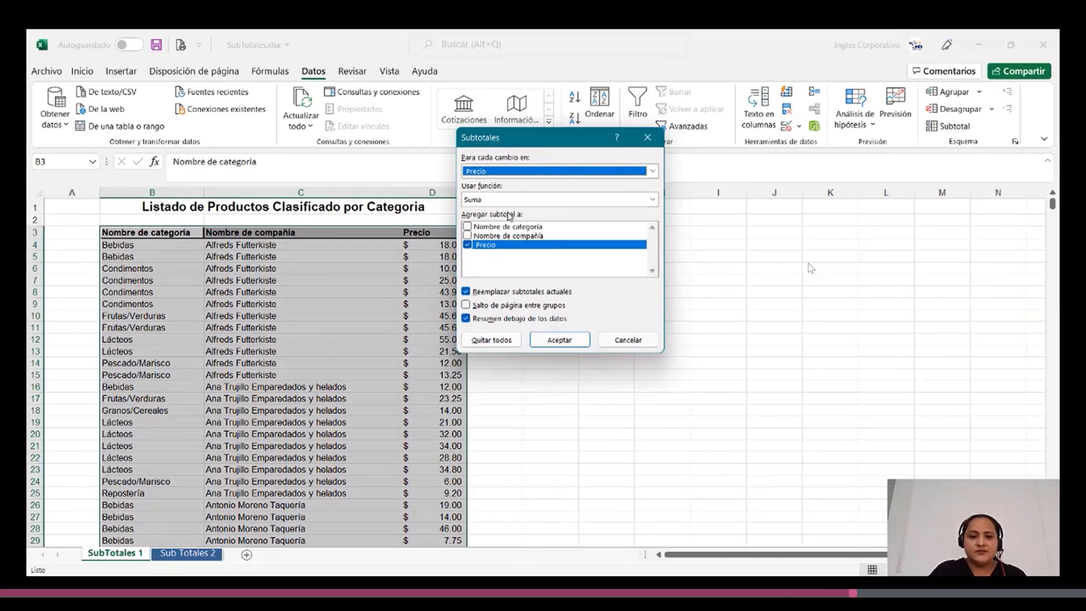
left_click(552, 340)
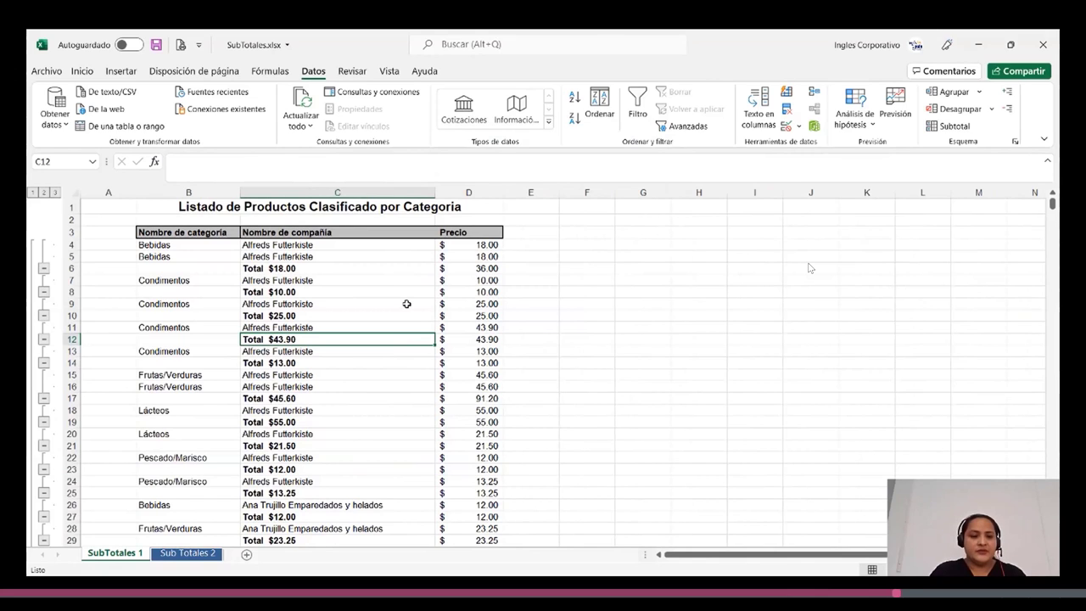
Examine the sum formulas in the price total rows, such as D6, D8, D17 and D23, and the totals further down.
left_click(482, 268)
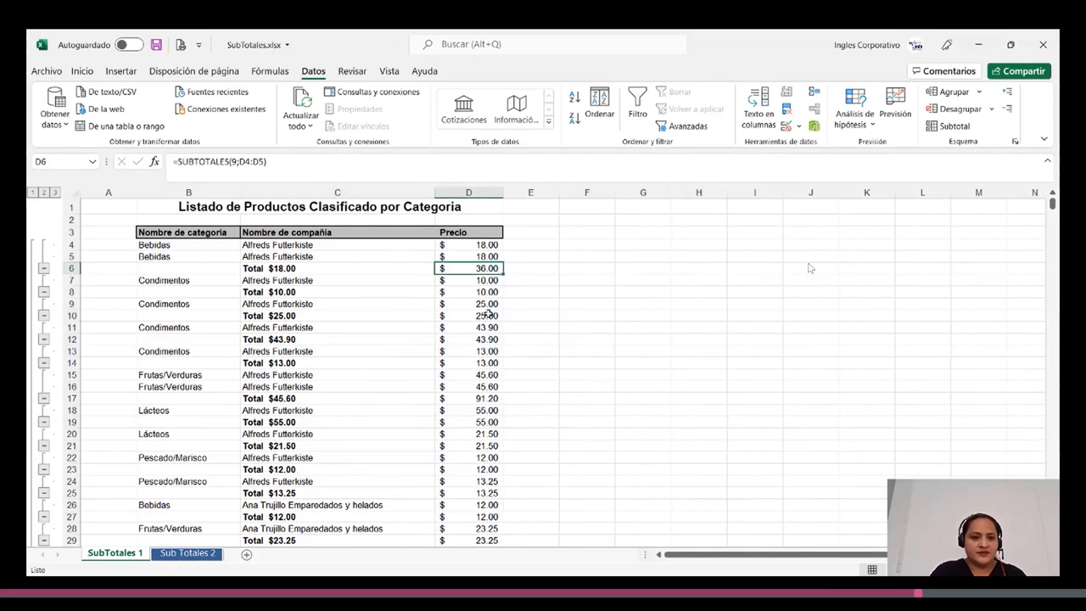
left_click(486, 291)
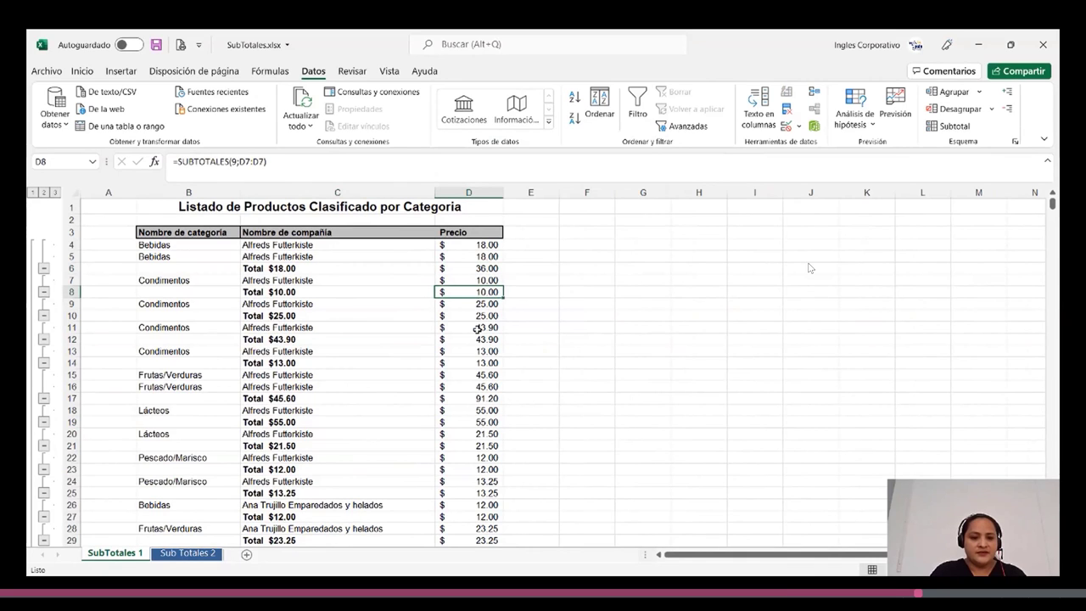
left_click(476, 398)
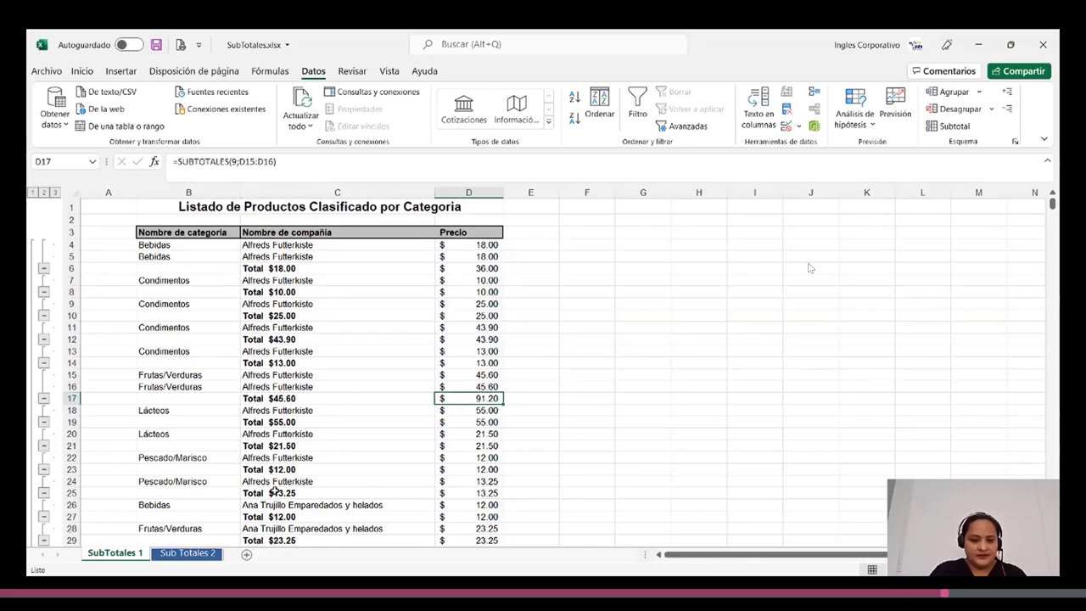
left_click(476, 471)
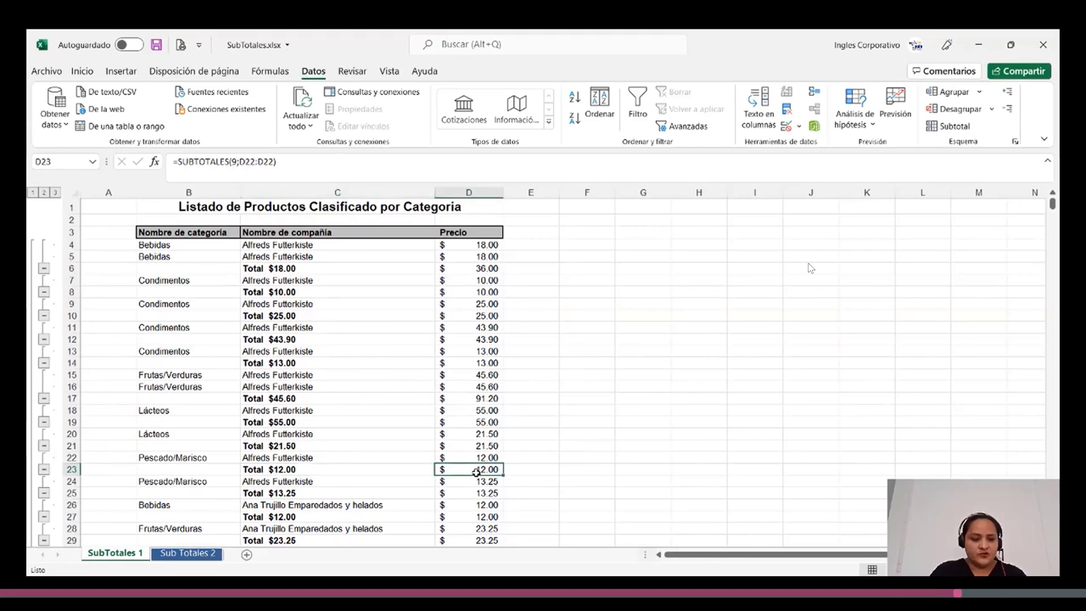
scroll(471, 469, "down", 9)
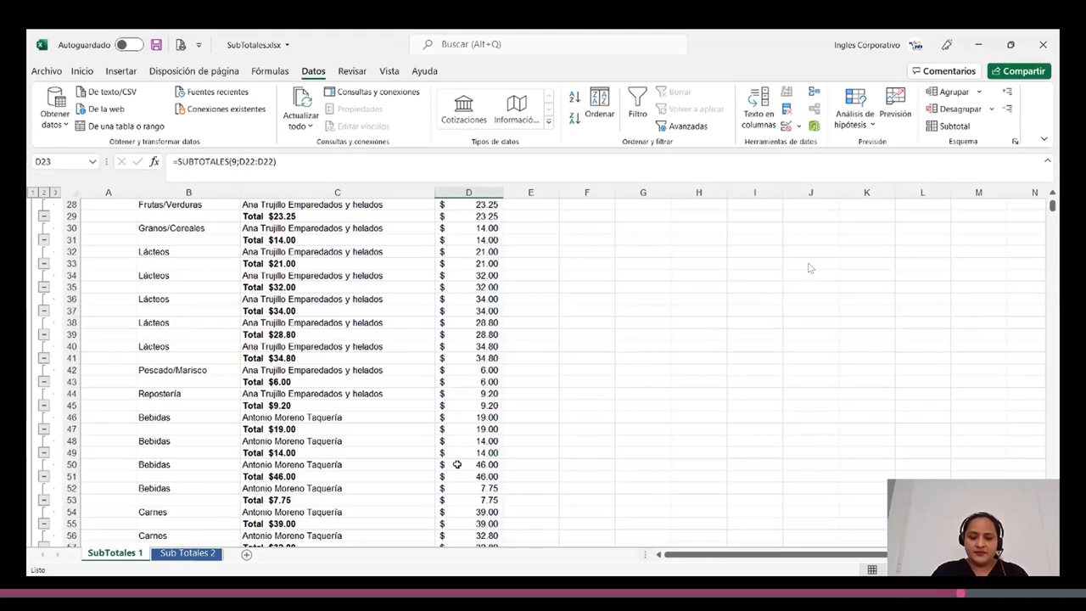
scroll(456, 464, "down", 1)
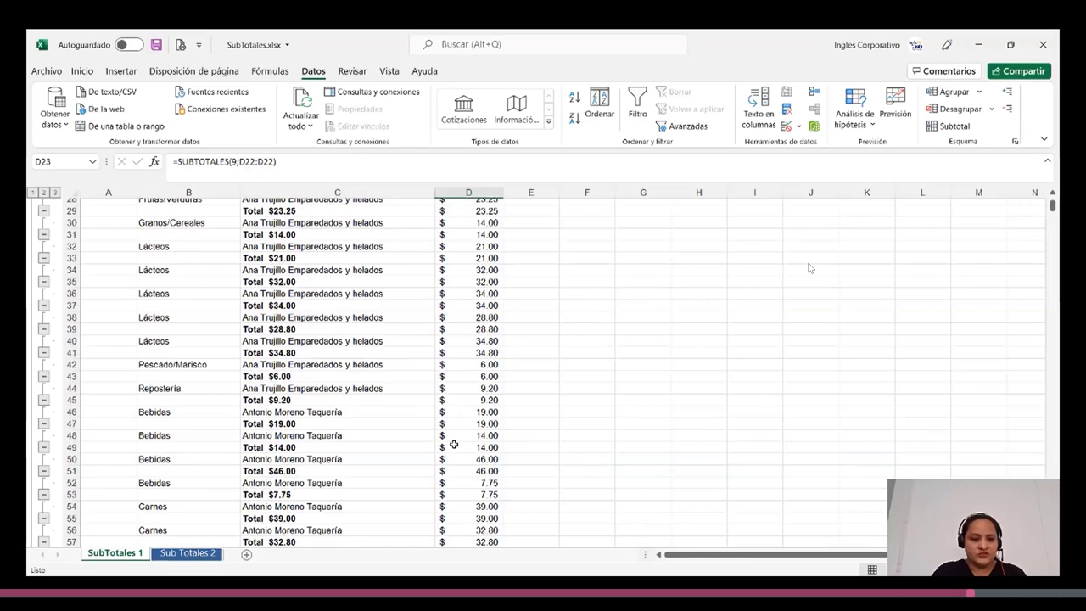
scroll(454, 443, "down", 12)
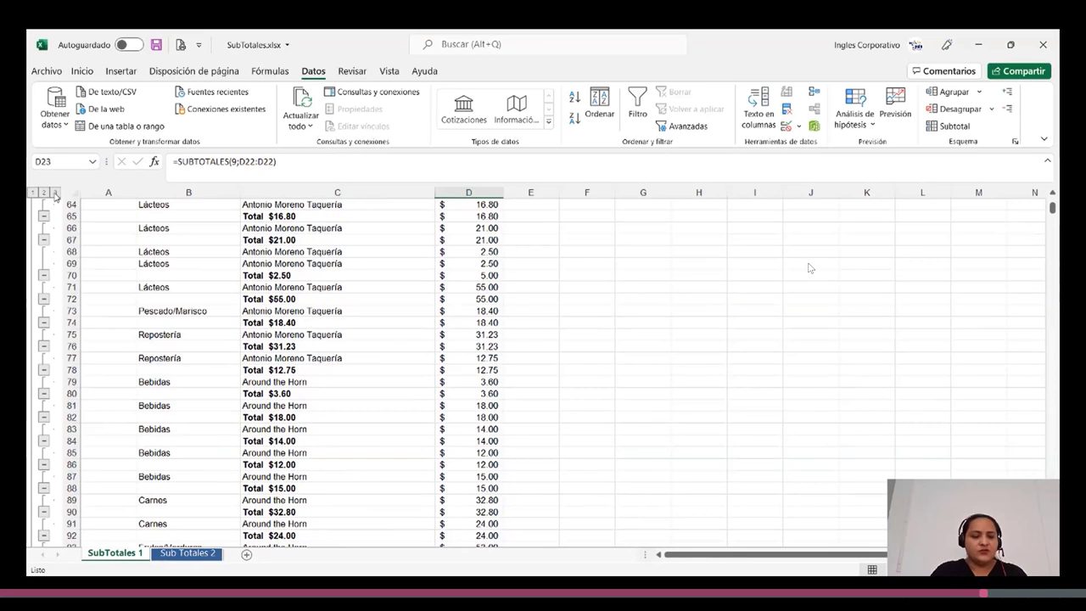
Review only the price totals at outline level 2, and collapse the list to the grand total at level 1.
left_click(44, 194)
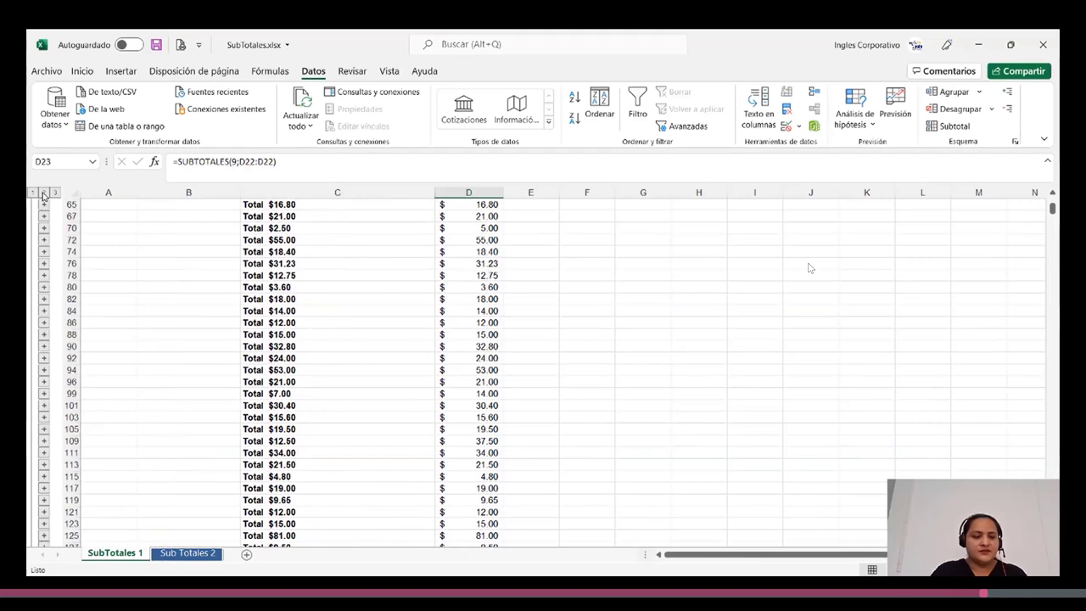
scroll(488, 388, "up", 1)
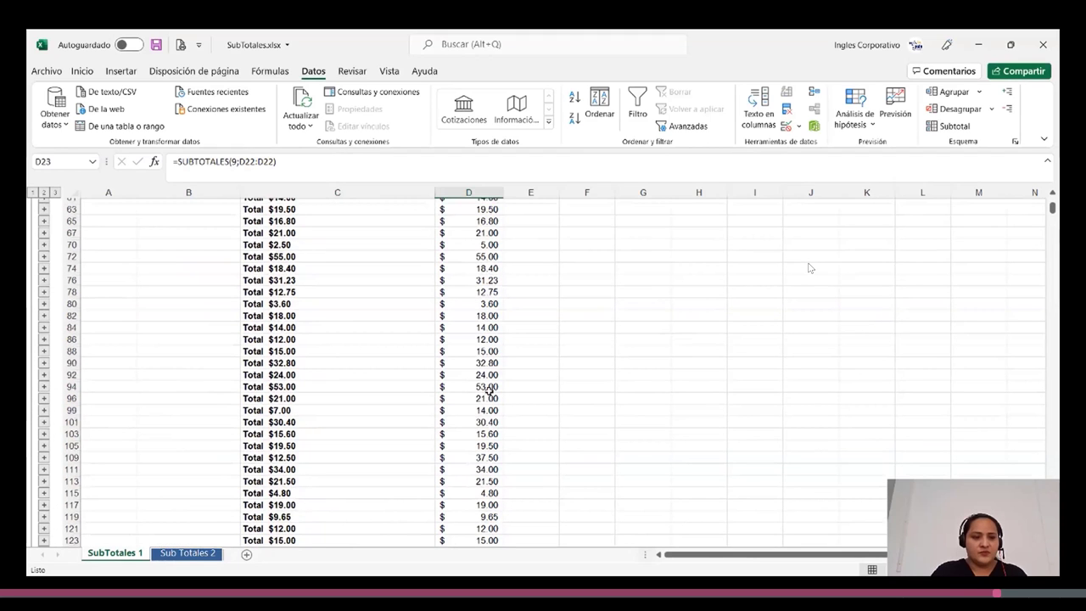
scroll(488, 389, "up", 5)
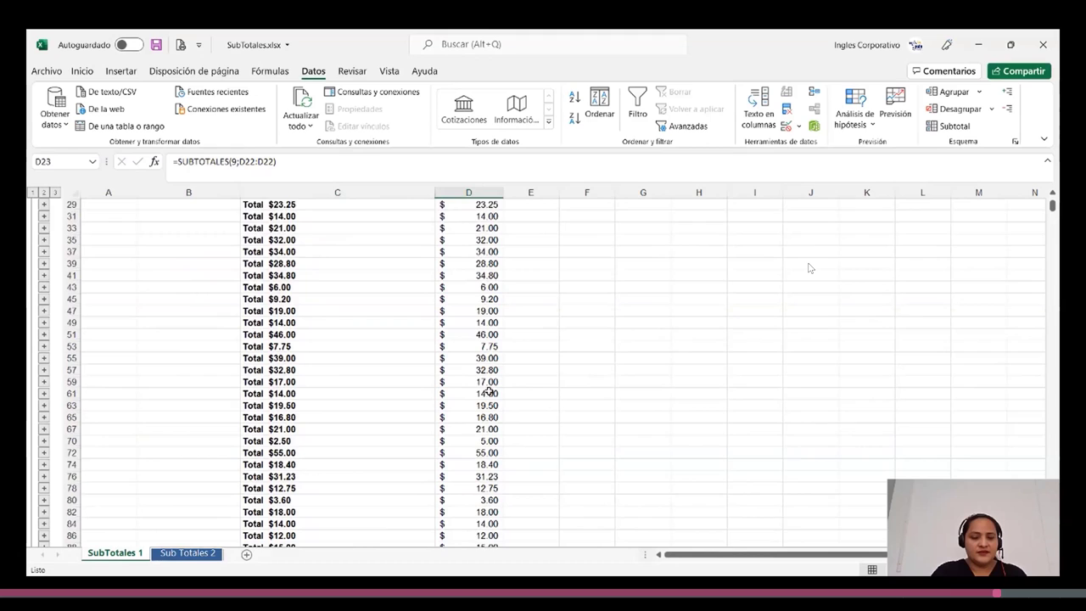
scroll(488, 391, "up", 5)
left_click(32, 193)
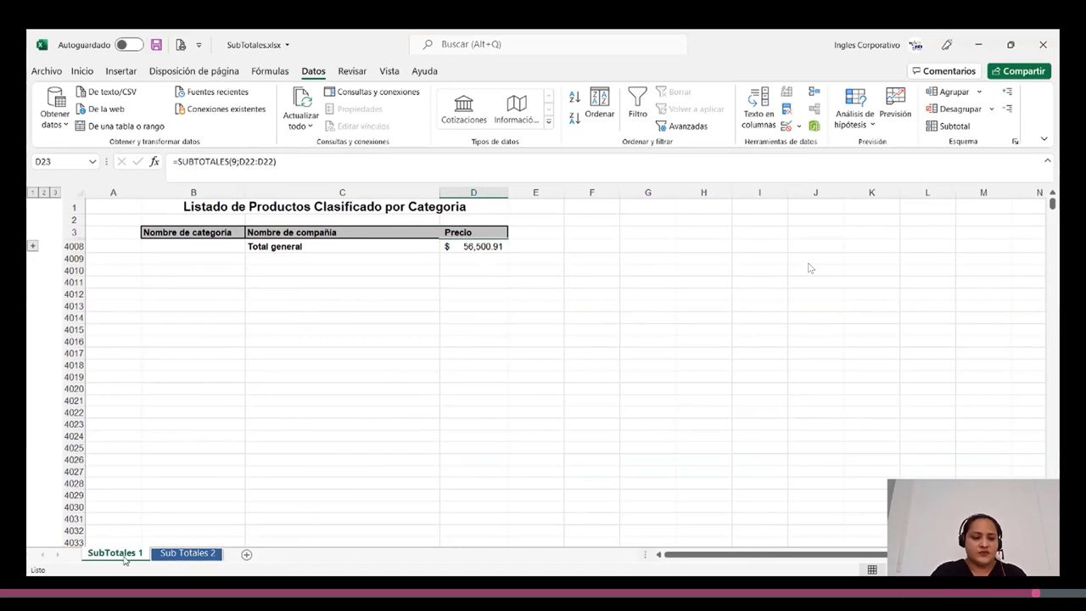
left_click(249, 434)
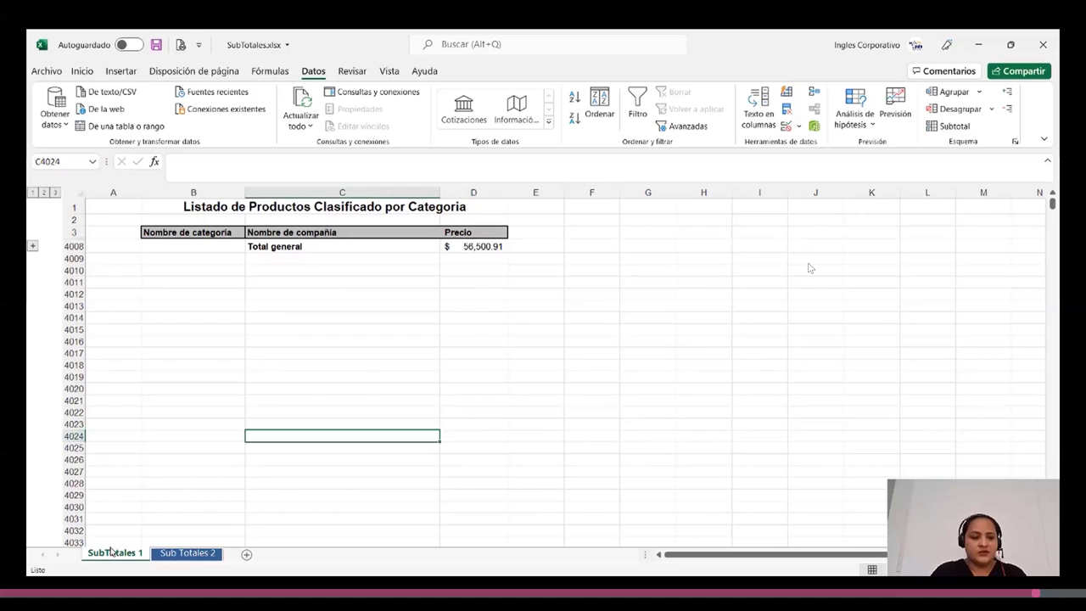
Switch to the Sub Totales 2 sheet and look through its employee list.
left_click(187, 553)
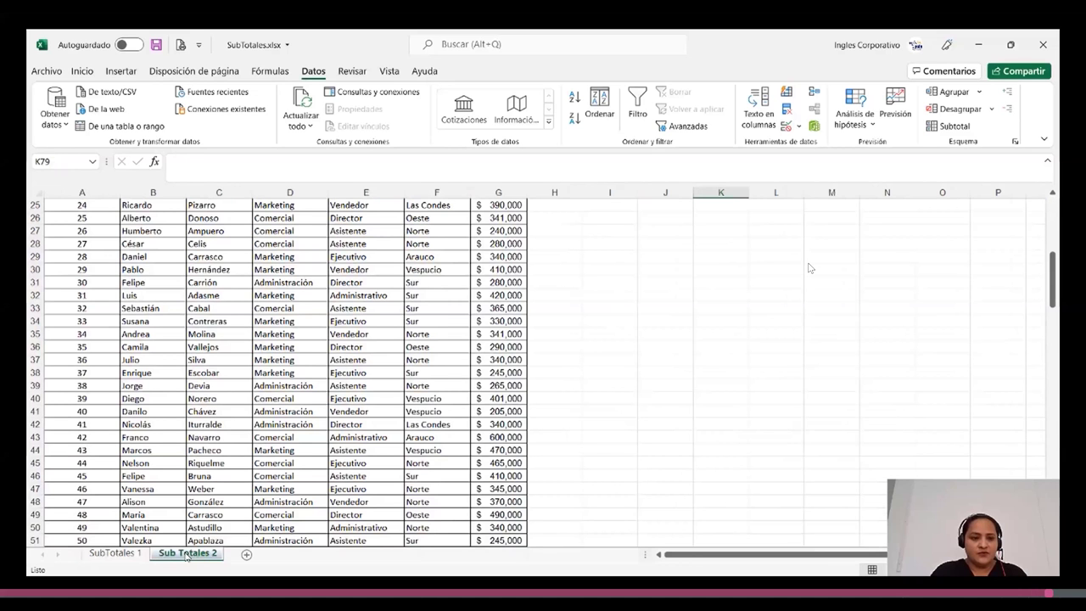
scroll(472, 396, "down", 6)
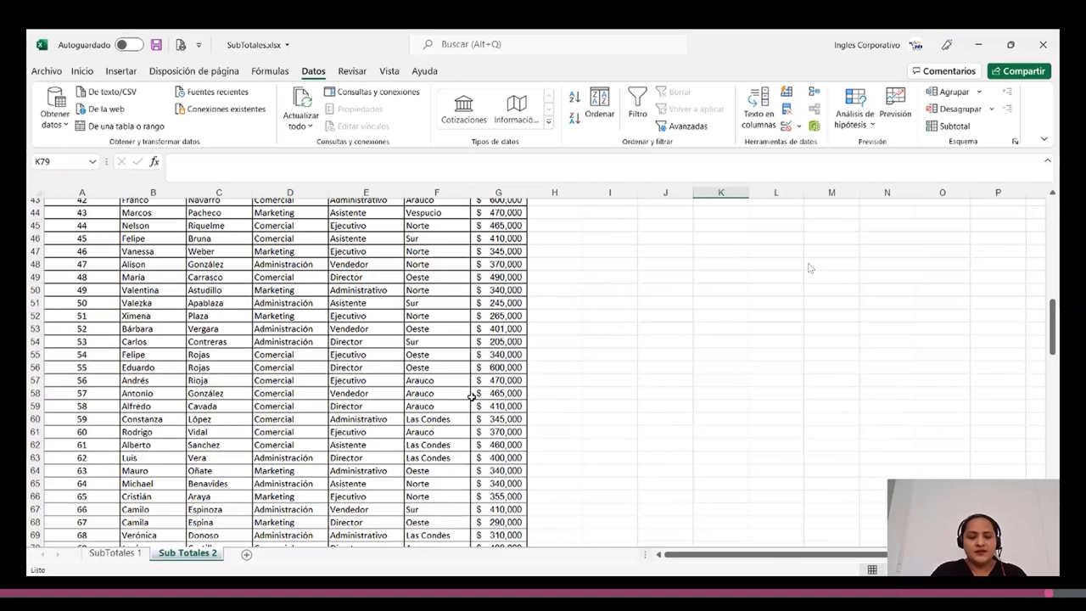
scroll(471, 396, "down", 20)
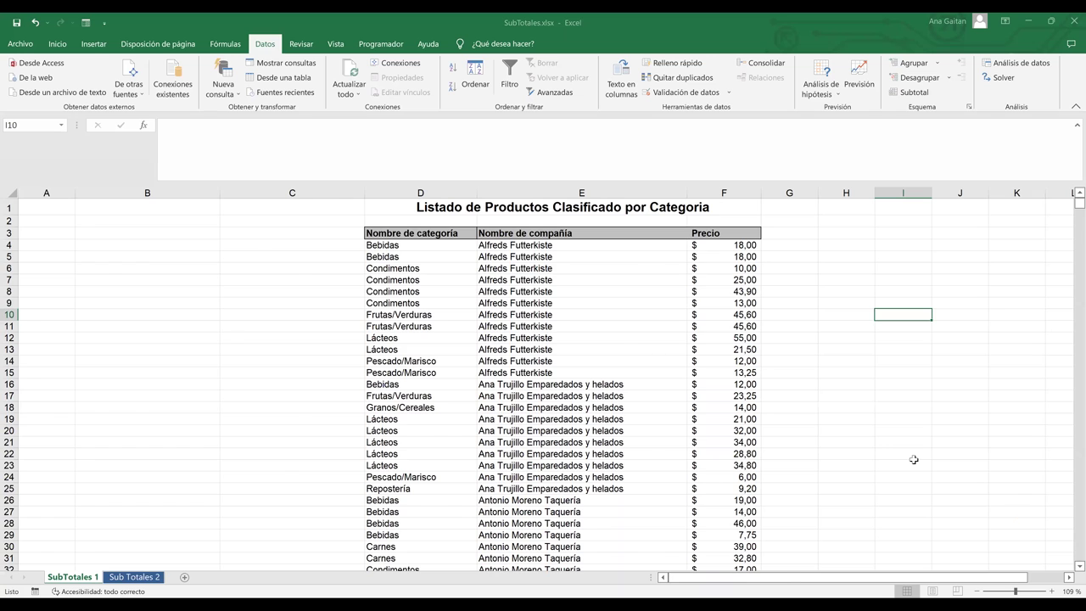
Examine the category, company and price columns on SubTotales 1, including the Condimentos prices in F6:F8.
scroll(1071, 504, "up", 4, "ctrl")
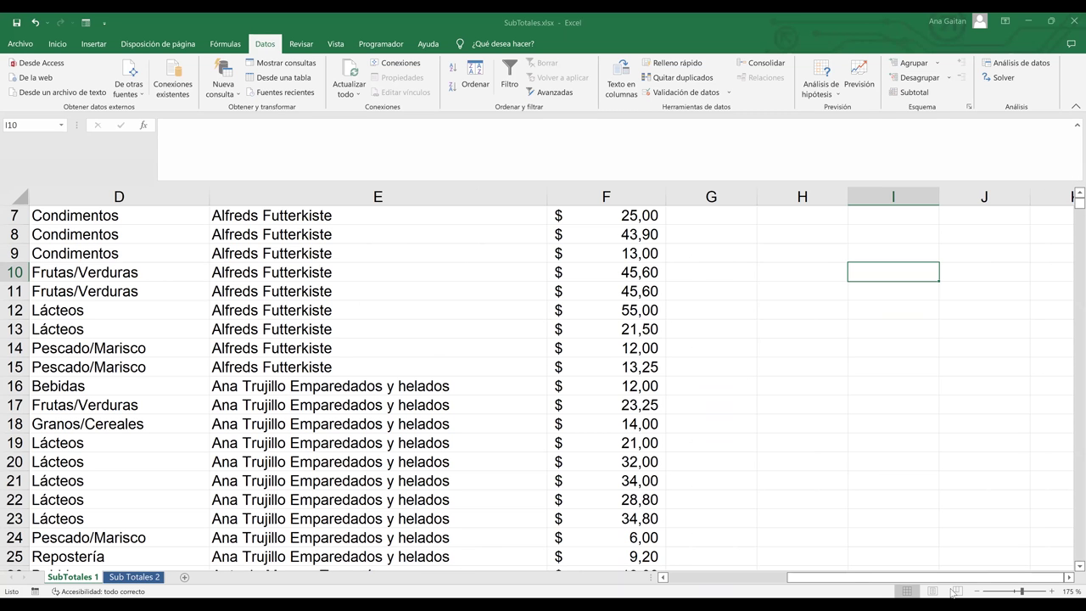
left_click(977, 592)
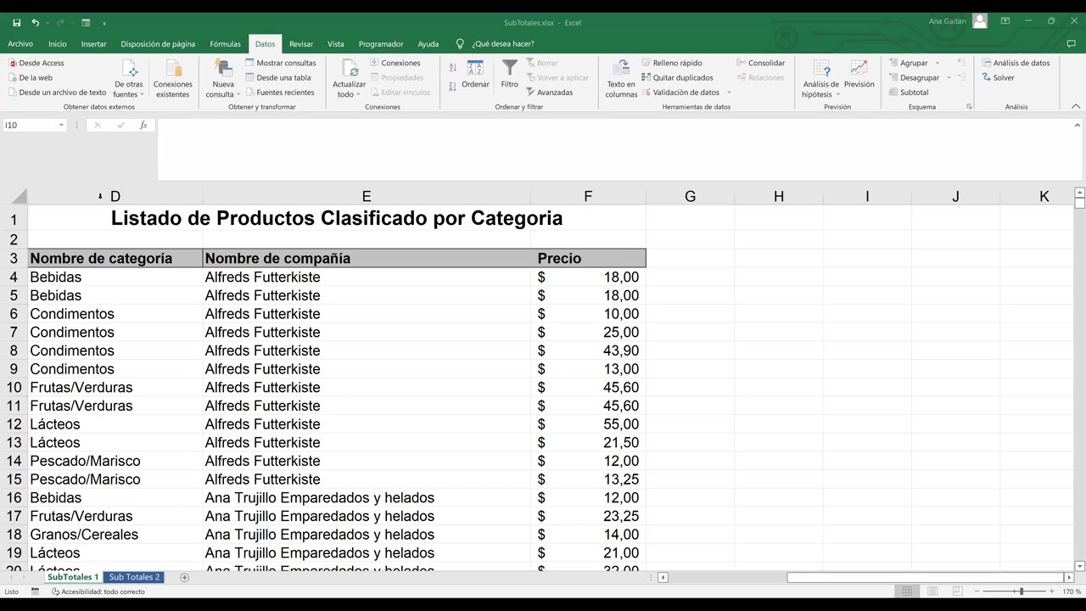
left_click(270, 195)
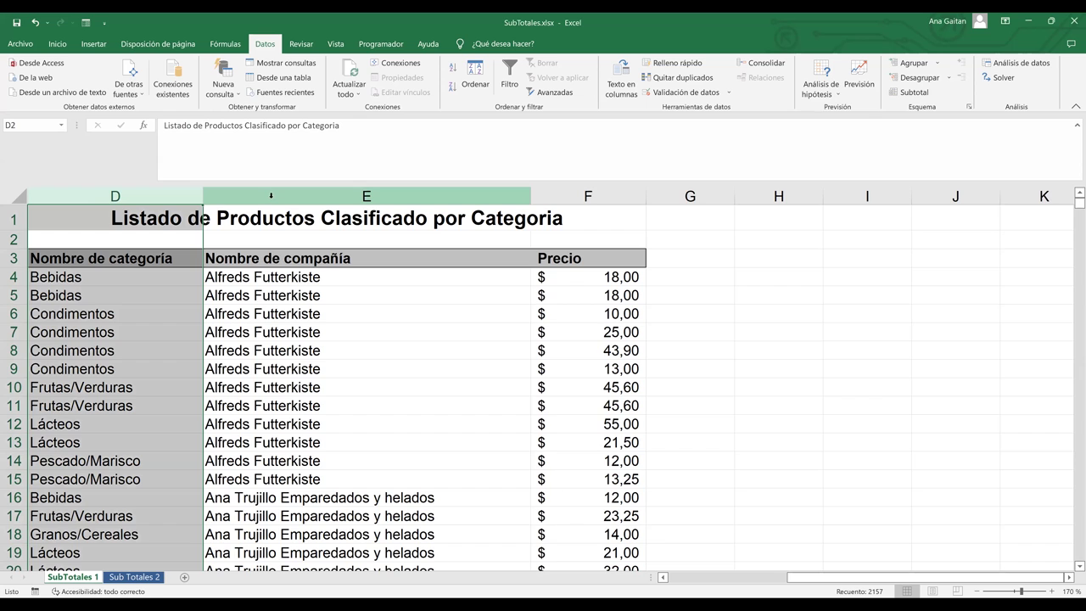
left_click(589, 196)
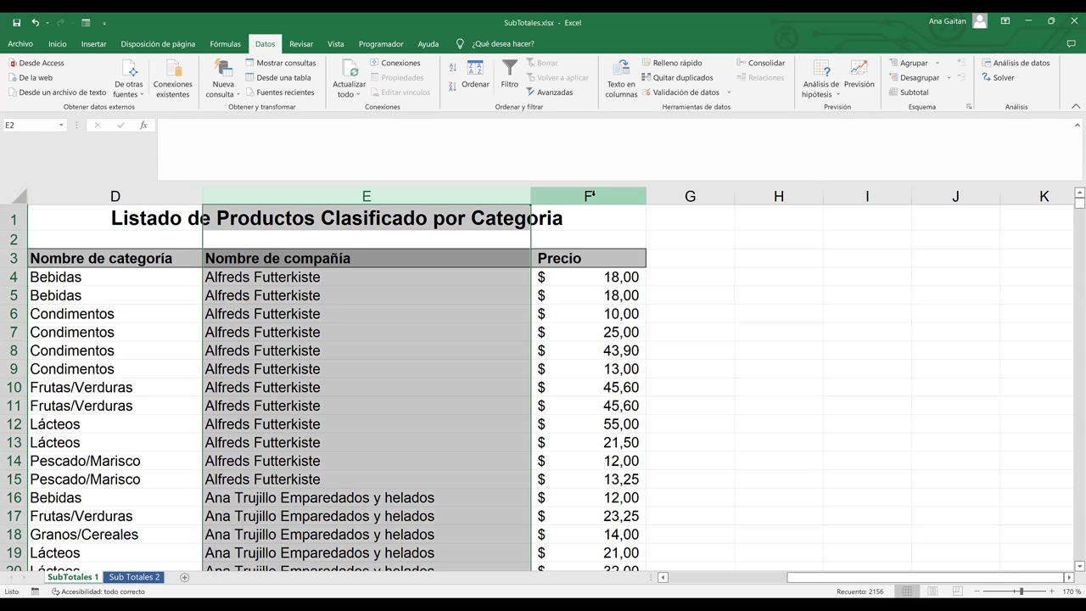
left_click(78, 291)
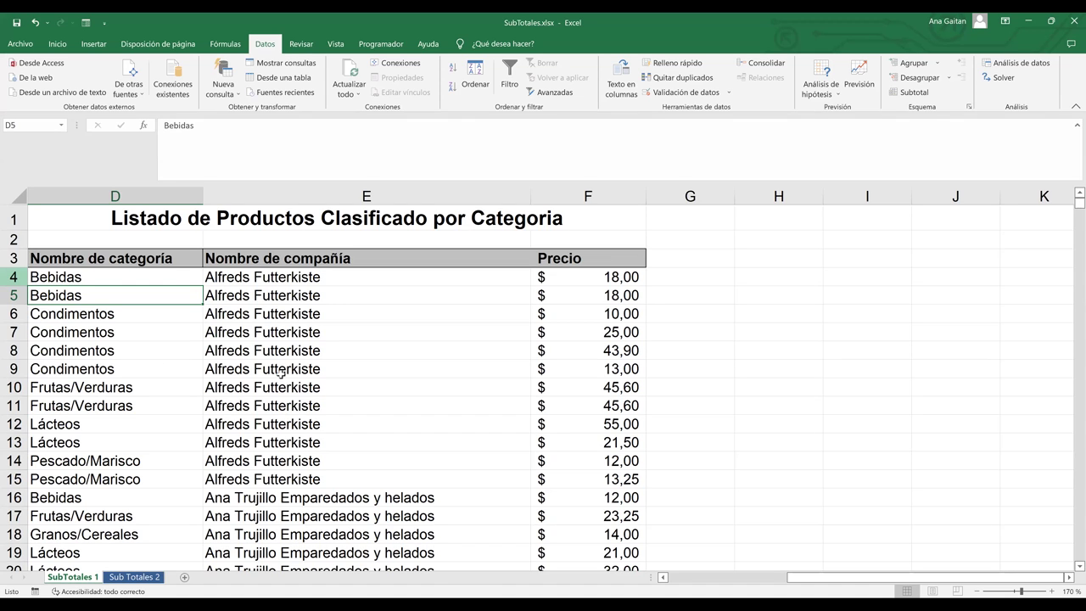
left_click(605, 329)
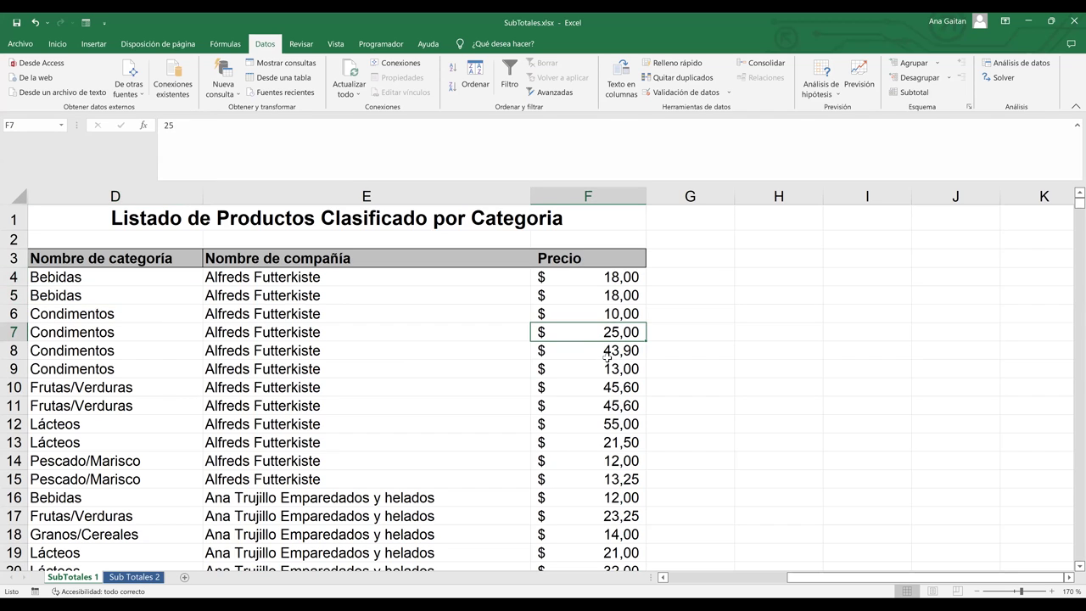
left_click_drag(607, 313, 608, 363)
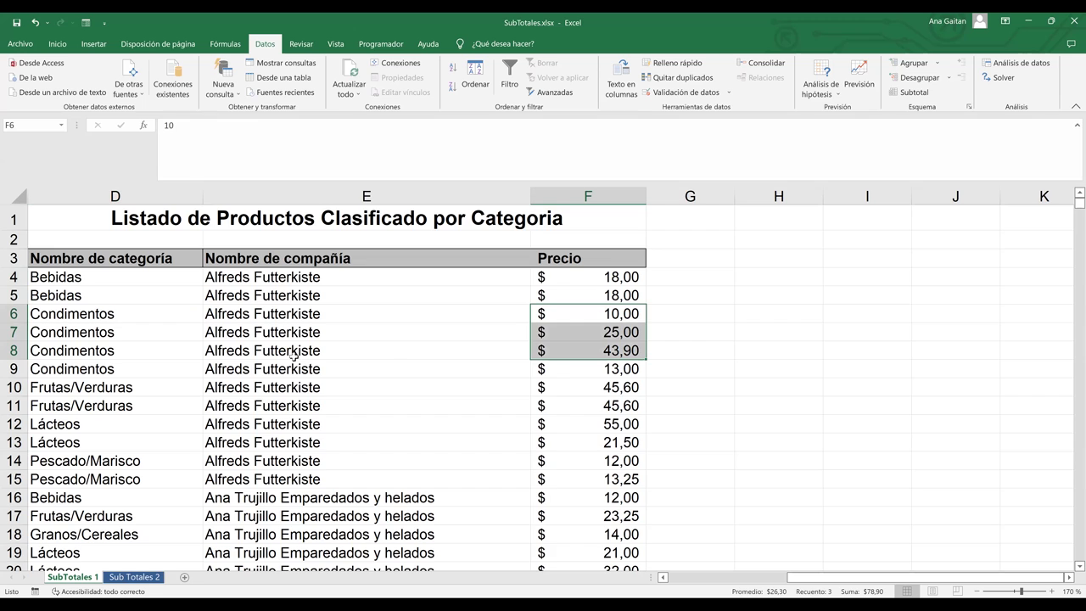
left_click(248, 310)
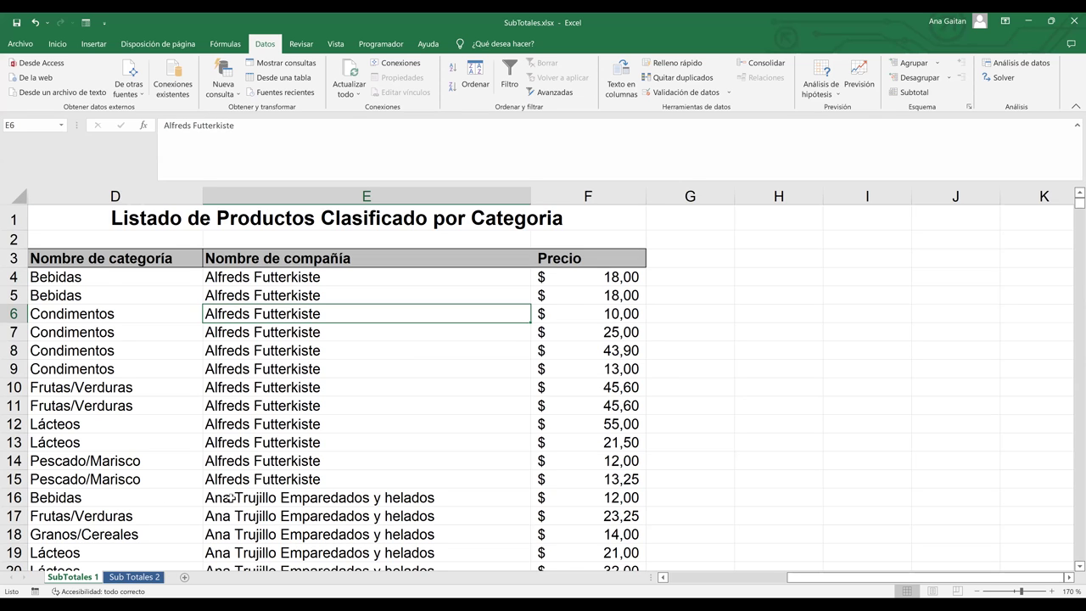
Check the end of the company column and select back up to its header to survey the list's length.
key("ctrl+Down")
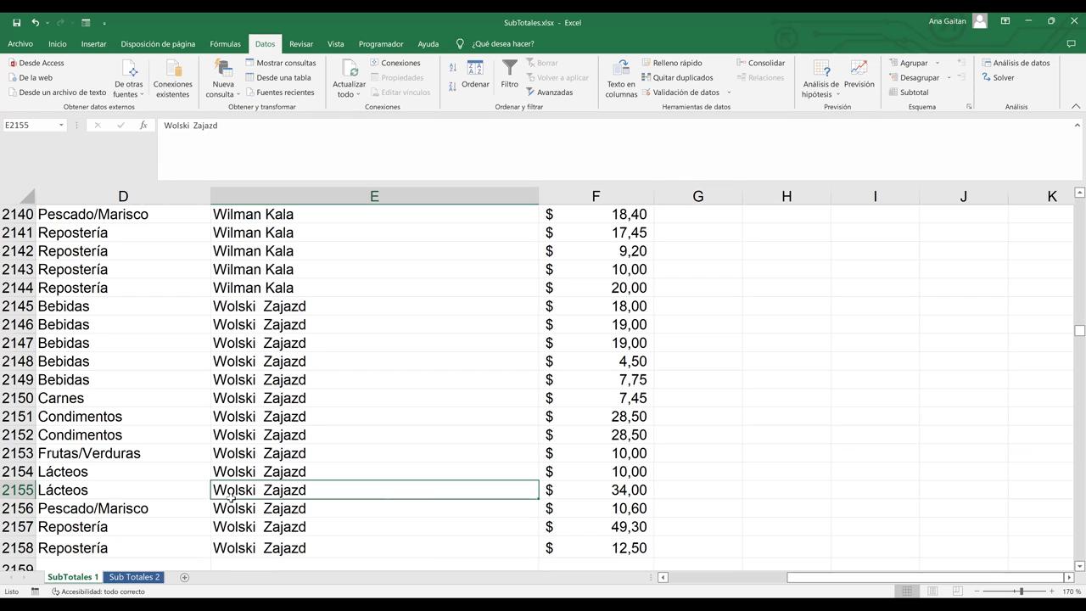
key("ctrl+shift+Up")
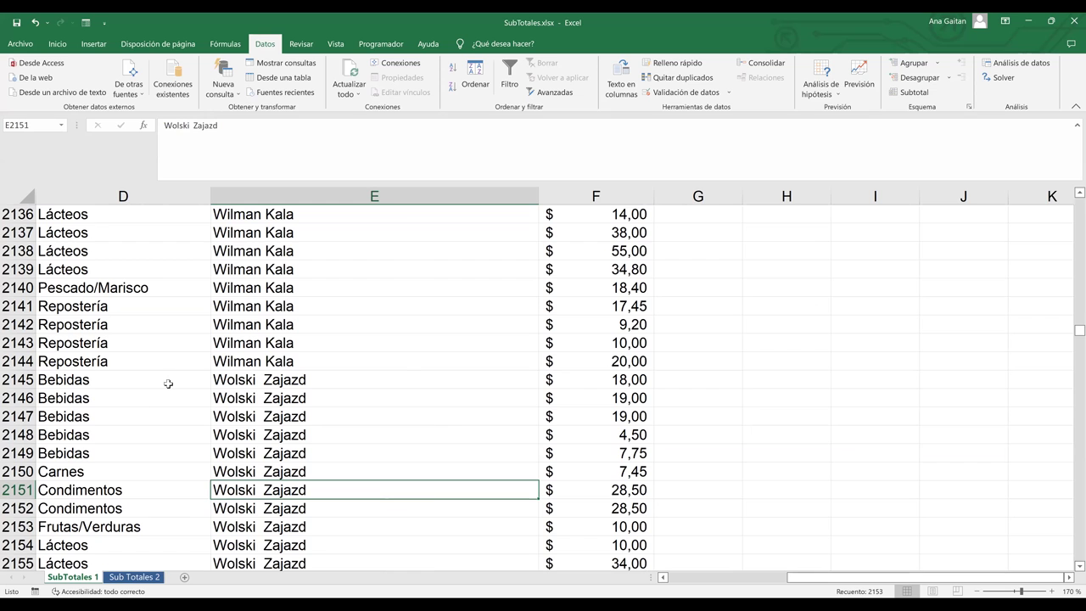
key("ctrl+shift+Up")
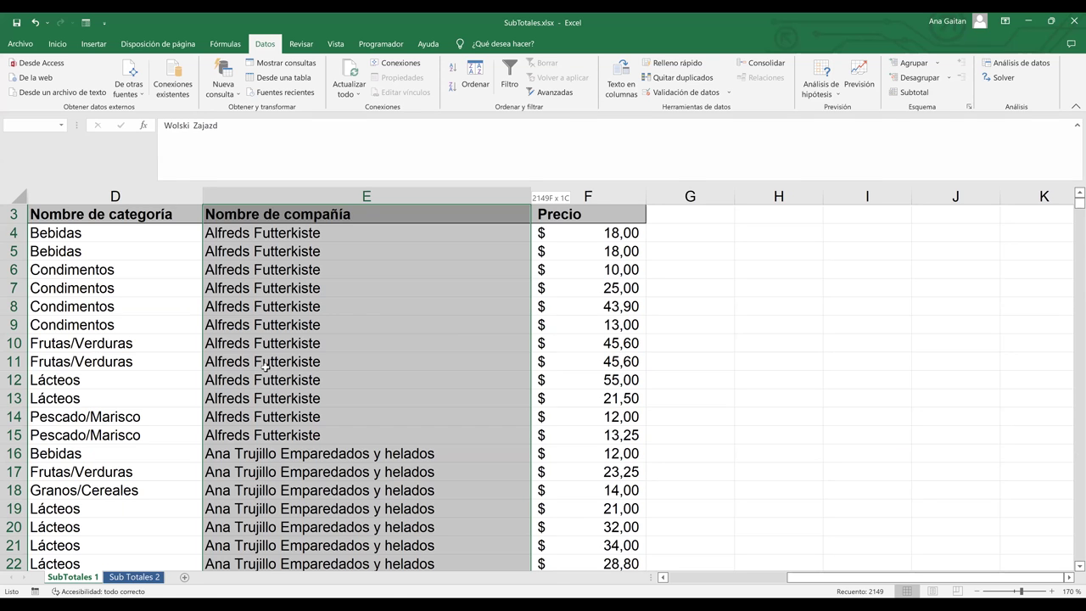
left_click(263, 270)
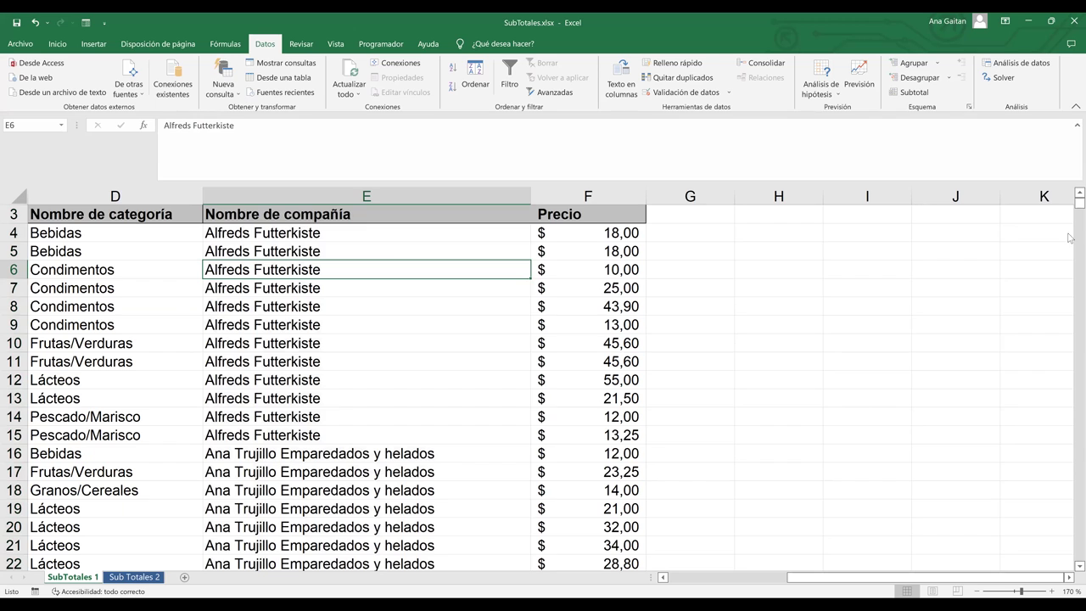
Compare the Bebidas entries in D4:D5 and D16 with the company names around rows 17 to 19.
left_click(81, 247)
left_click(70, 238, "shift")
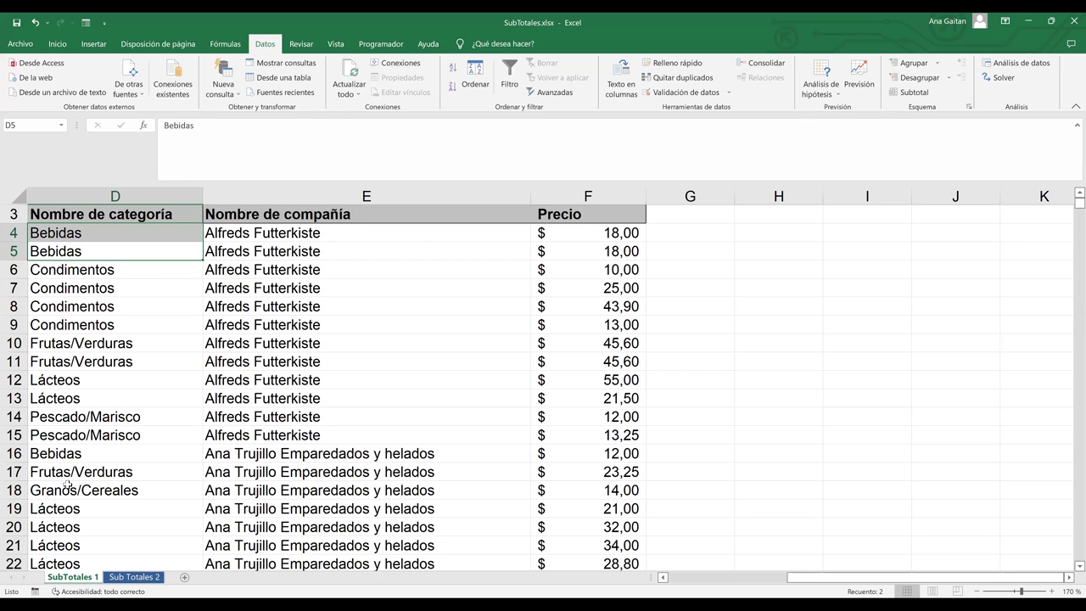
left_click(314, 464)
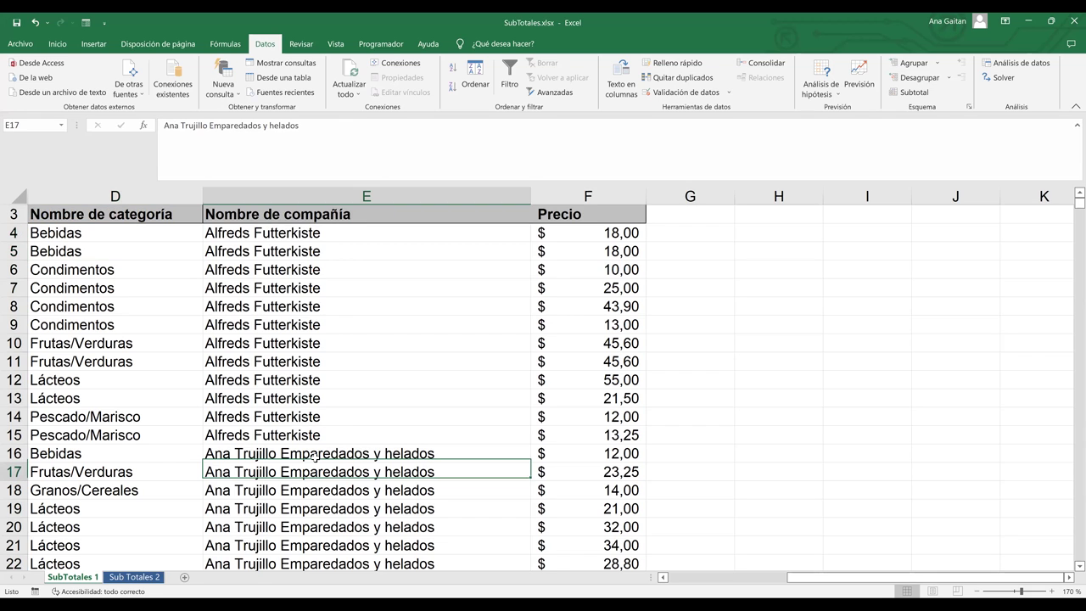
key("Down")
key("Down")
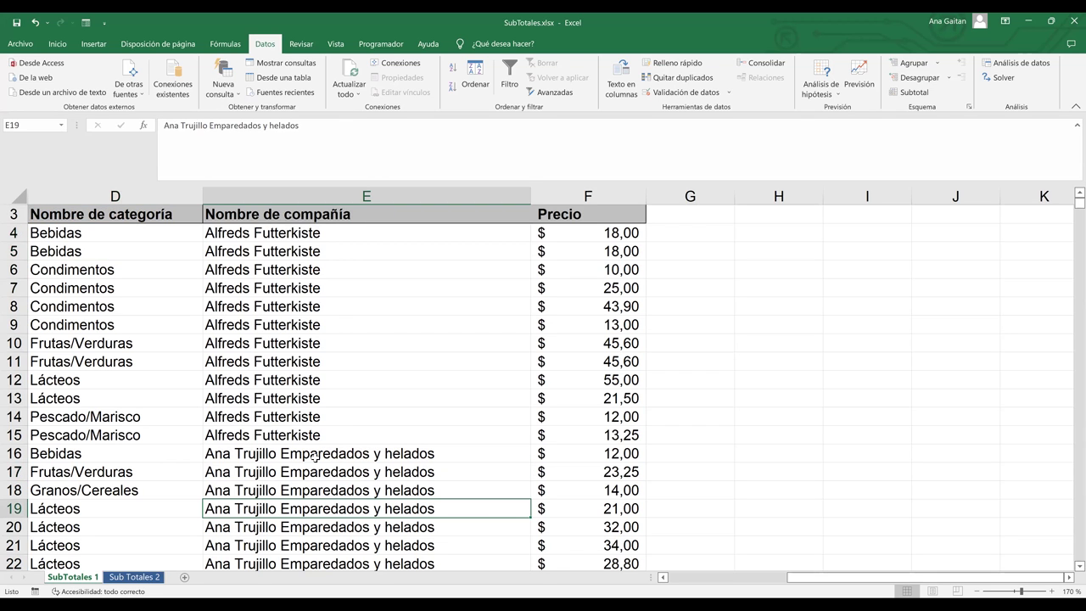
left_click(75, 456)
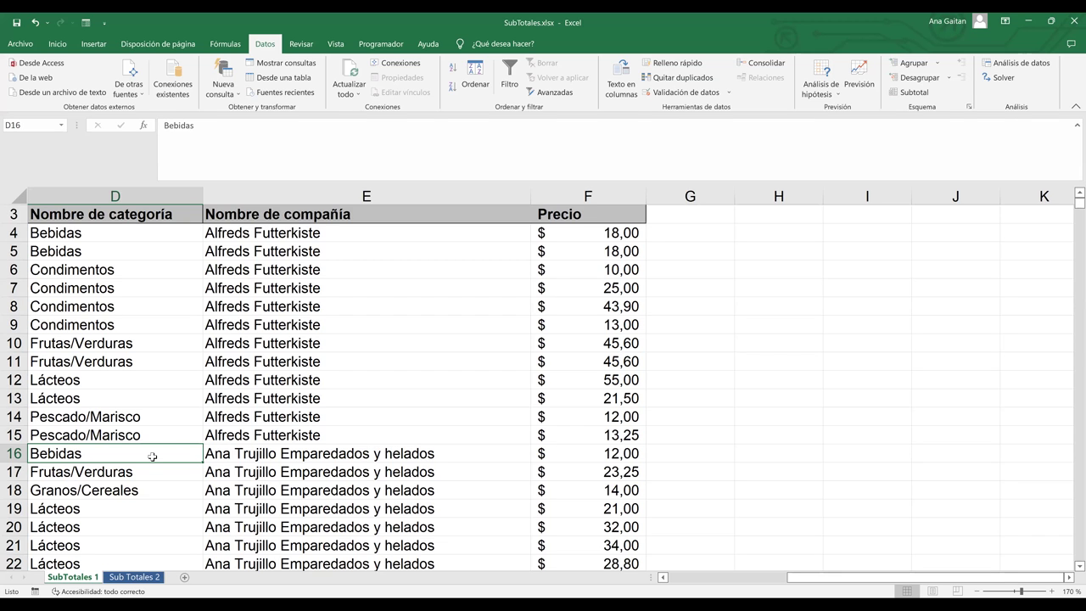
Read down the category column to row 48 and the company column to row 55, and return to the list's title.
key("Down")
key("Down")
key("Down")
key("Down")
key("Down")
key("Down")
key("Down")
key("Down")
key("Down")
key("Down")
key("Down")
key("Down")
key("Down")
key("Down")
key("Down")
key("Down")
key("Down")
key("Down")
key("Down")
key("Down")
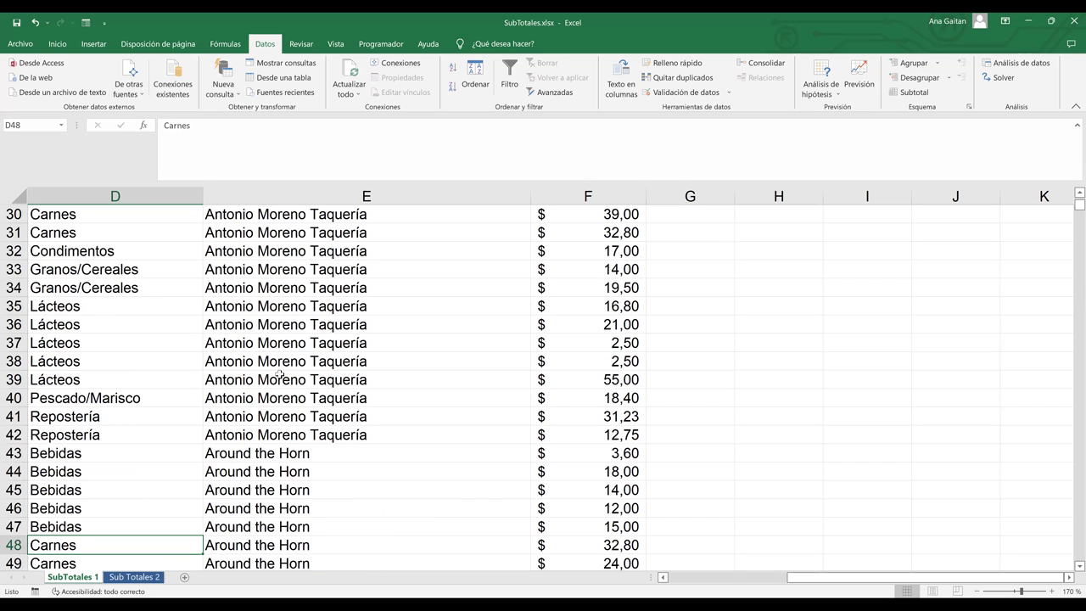
key("Right")
key("Down")
key("Down")
key("Down")
key("Down")
key("Down")
key("Down")
key("Down")
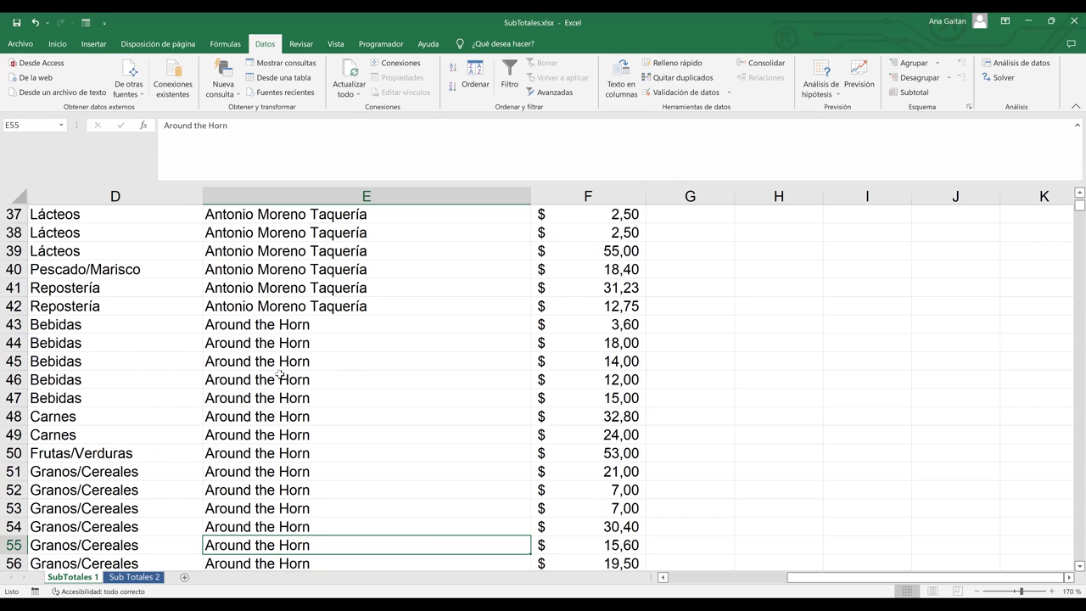
key("ctrl+Home")
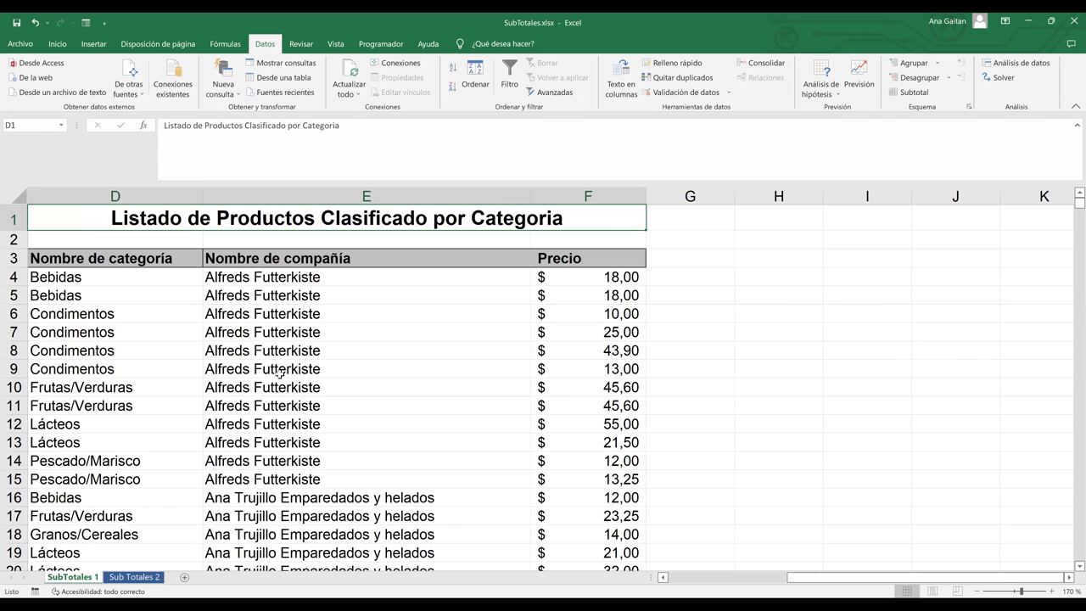
Try to enter a =subtotal formula in cell H9.
left_click(800, 362)
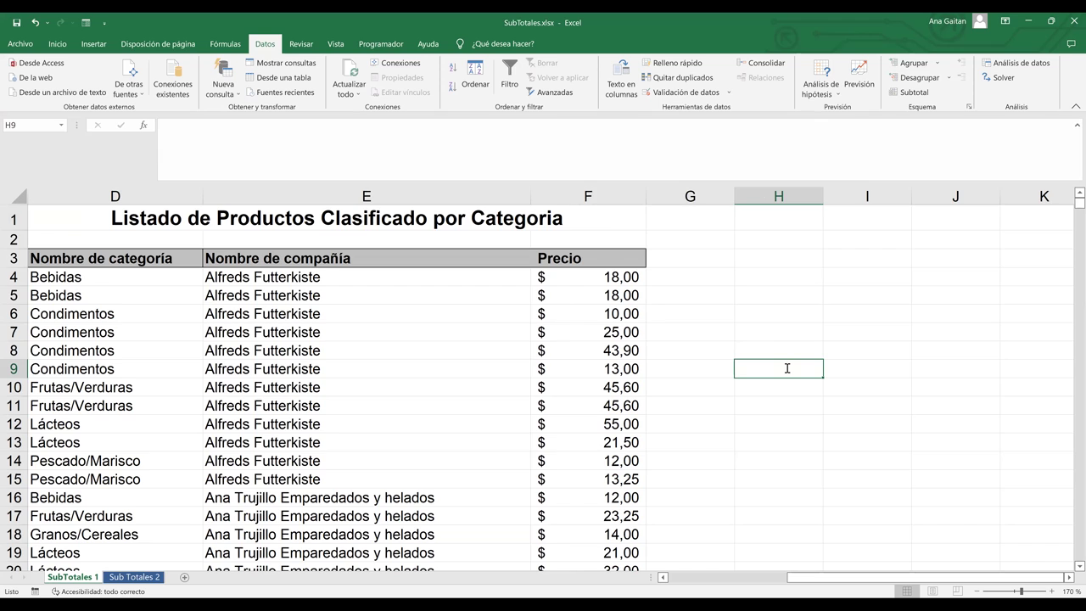
type("=subtota")
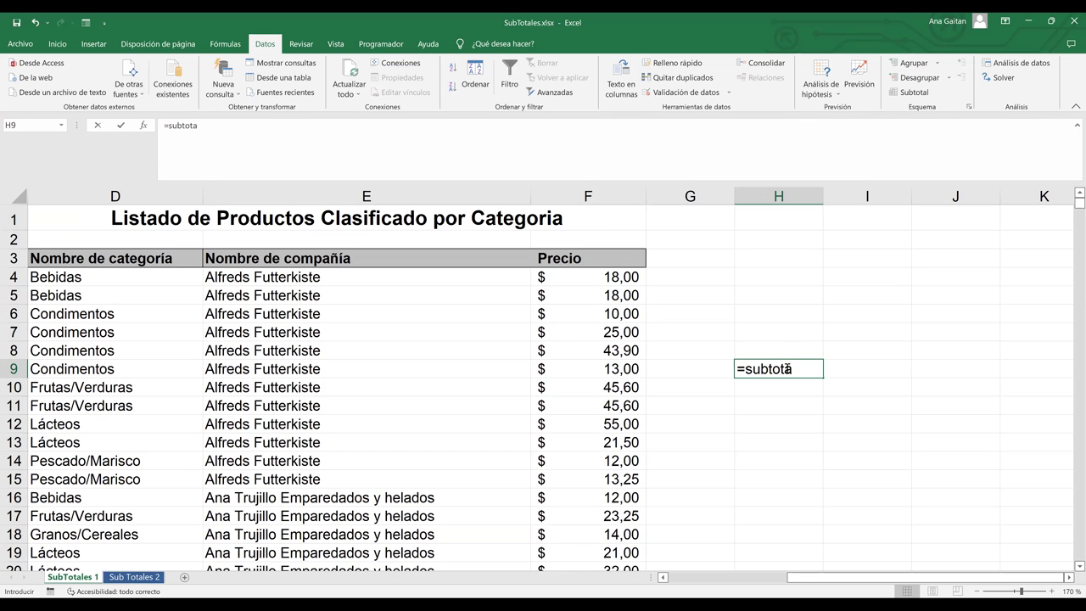
type("l")
left_click(802, 374)
key("BackSpace")
key("BackSpace")
key("BackSpace")
type("tal")
key("BackSpace")
key("Escape")
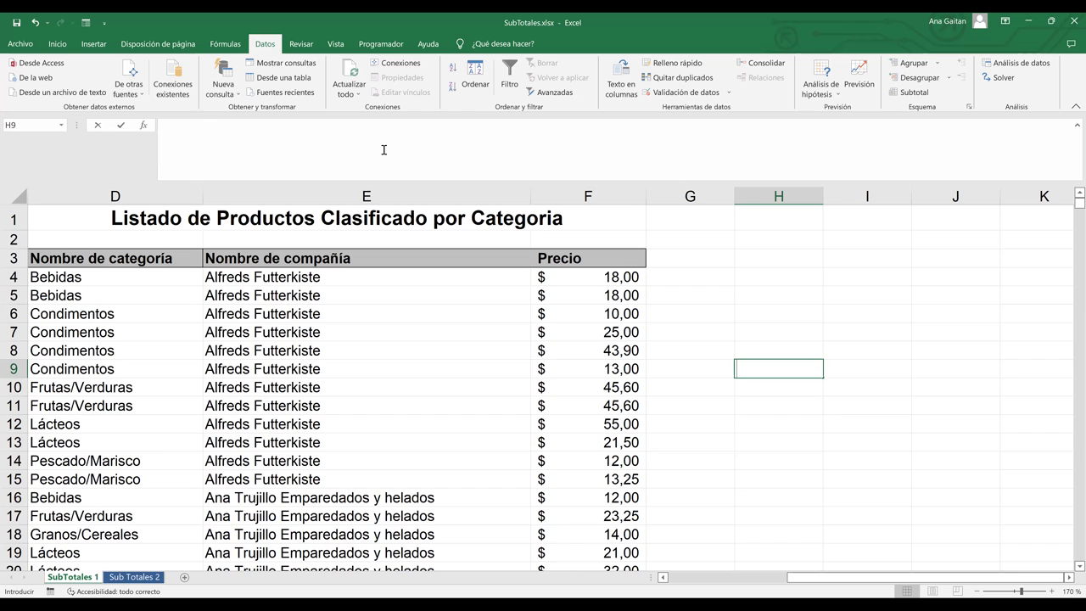
left_click(808, 345)
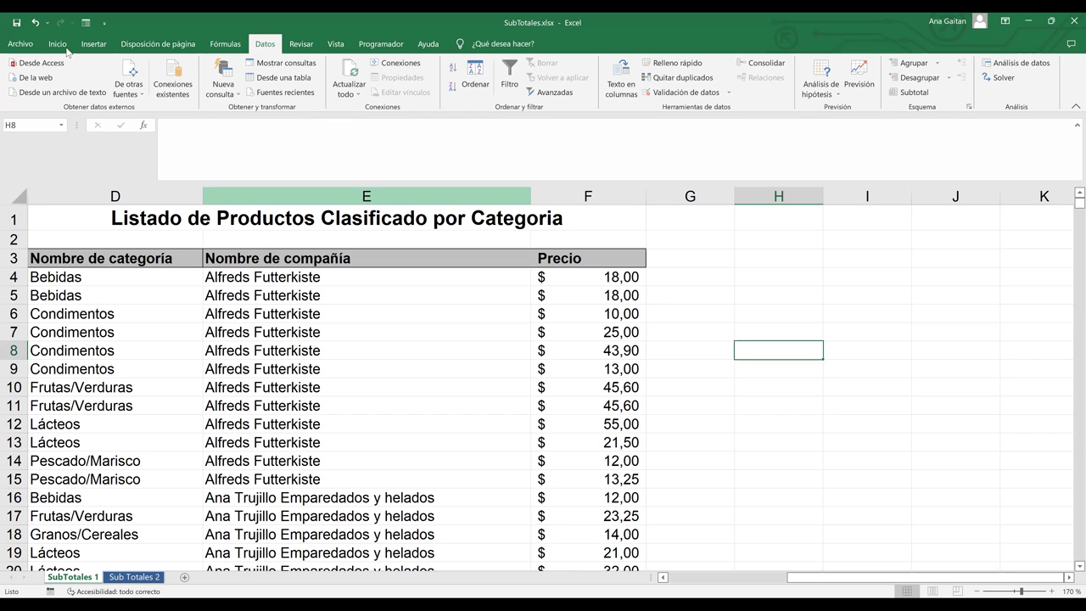
Look for the Subtotal function among the Financieras, Búsqueda y referencia and Estadísticas function categories.
left_click(225, 43)
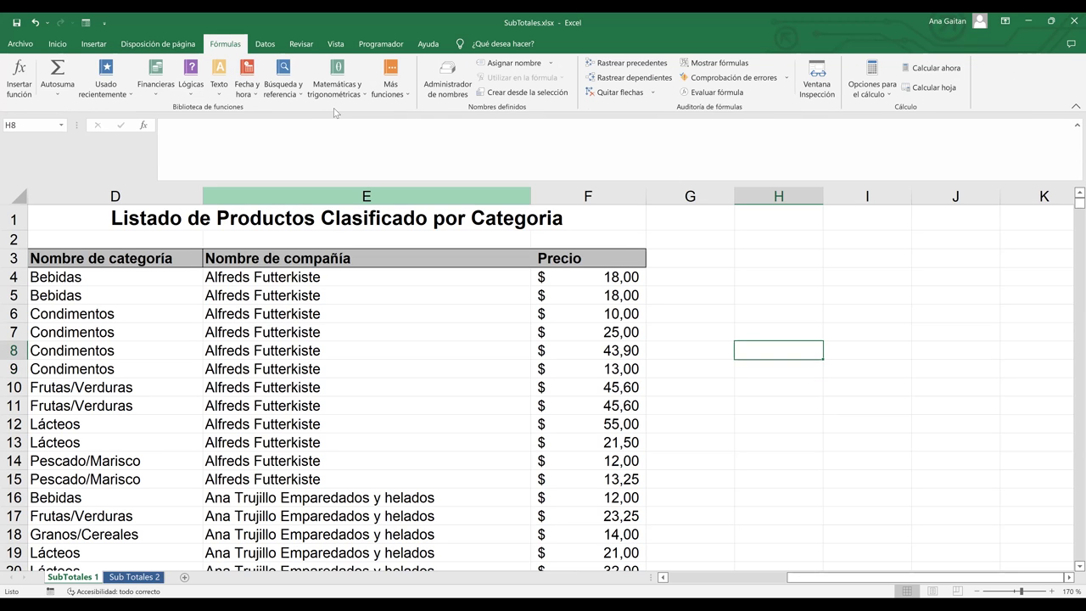
left_click(168, 98)
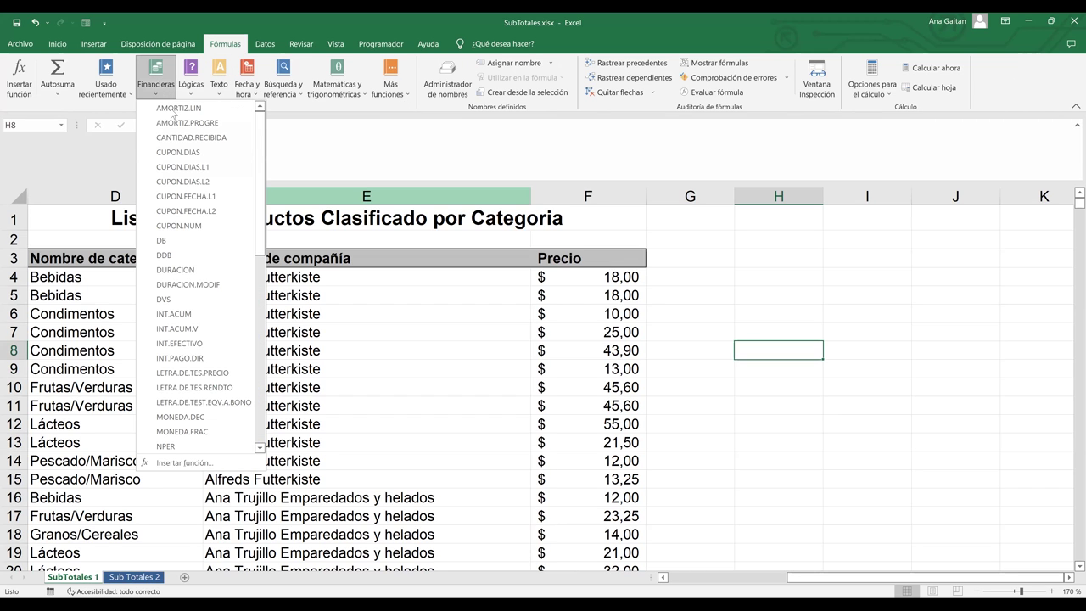
left_click(296, 100)
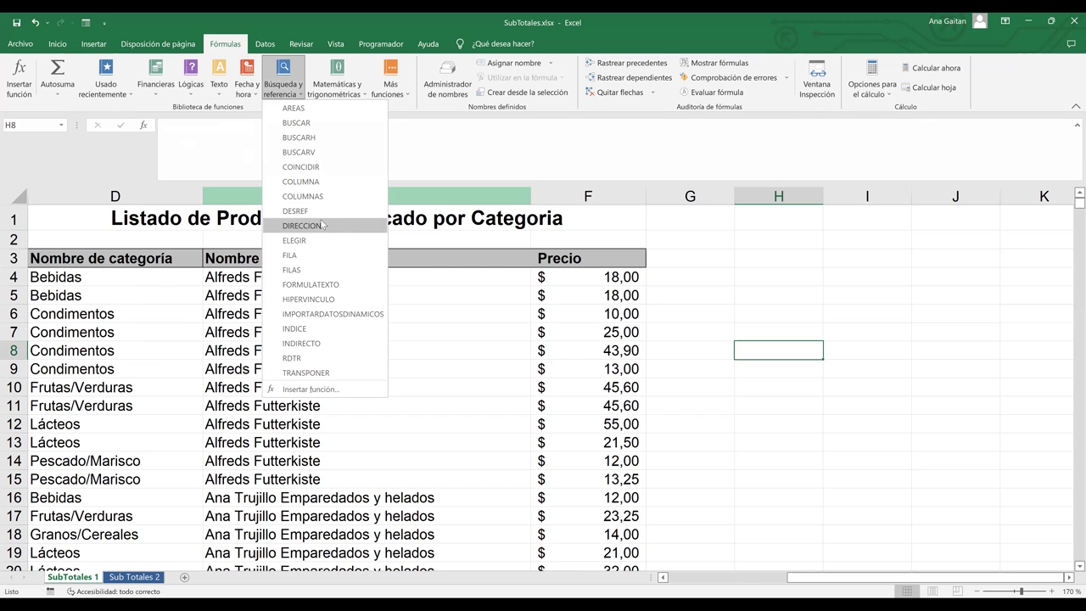
left_click(398, 89)
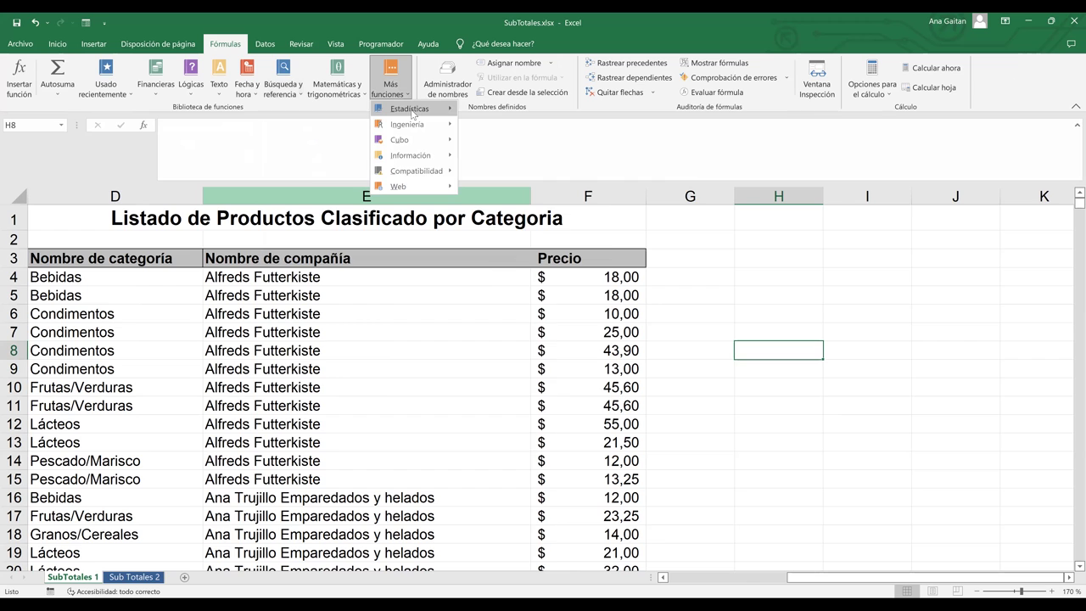
mouse_move(413, 113)
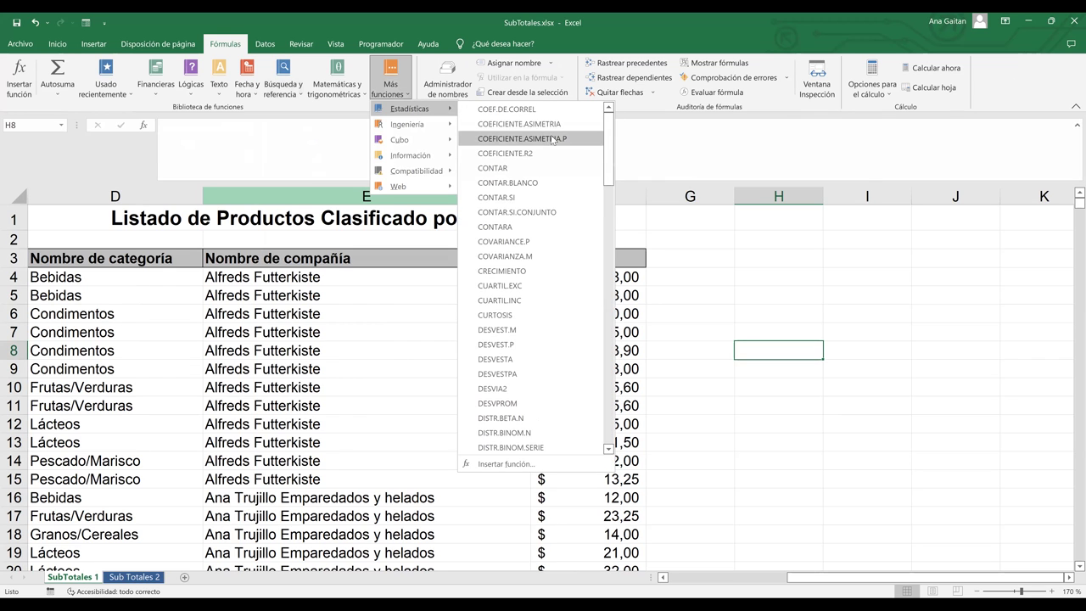
left_click(157, 90)
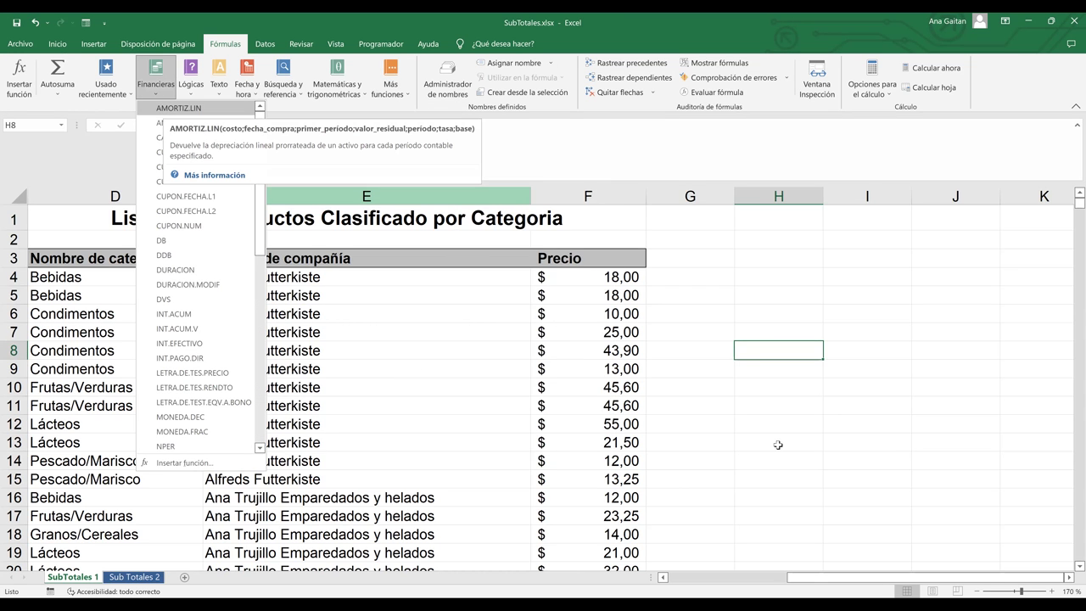
Try to enter a =subtotal formula in cell H8 and clear it again.
scroll(712, 301, "down", 6, "ctrl")
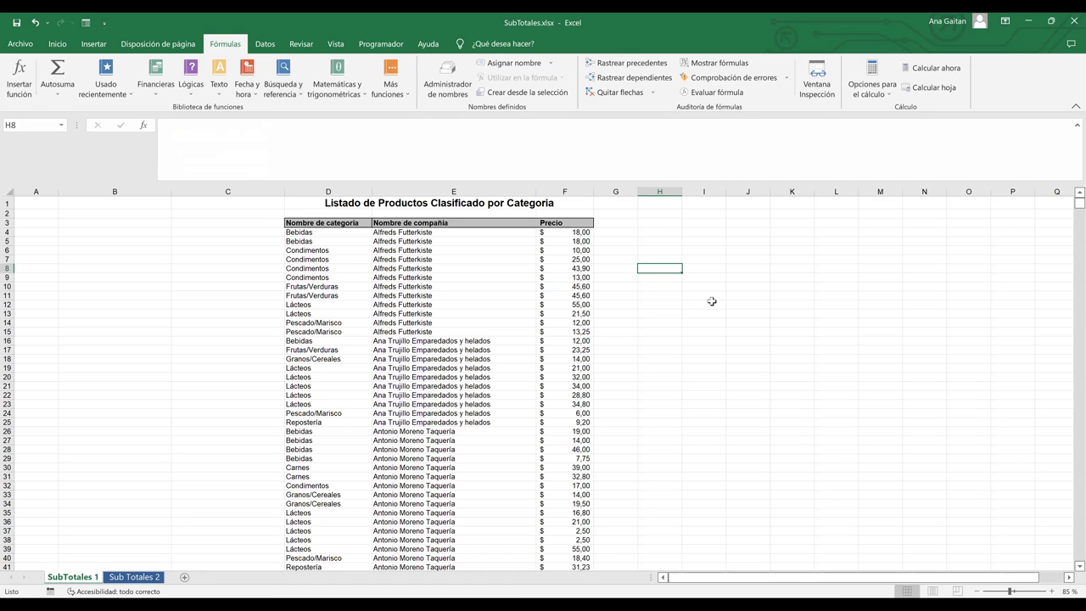
type("=subtotal")
key("BackSpace")
key("BackSpace")
key("BackSpace")
key("BackSpace")
key("BackSpace")
key("BackSpace")
key("BackSpace")
key("BackSpace")
key("BackSpace")
left_click(679, 303)
Try to enter =subtotal( and =suma in cell H6 and cancel the entry.
scroll(679, 301, "up", 6)
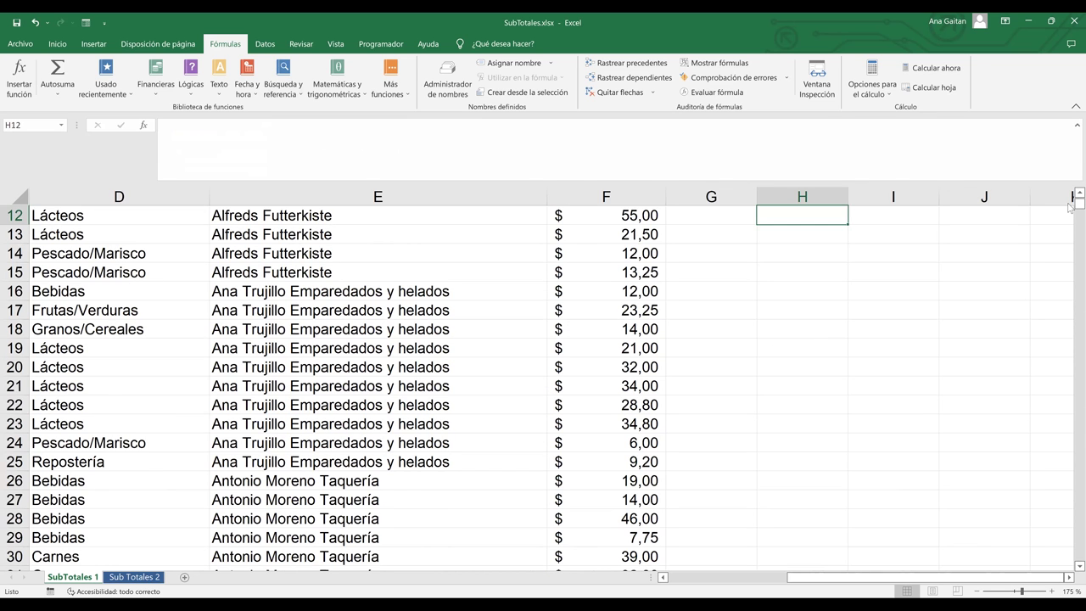
scroll(808, 323, "up", 4)
left_click(808, 322)
type("=")
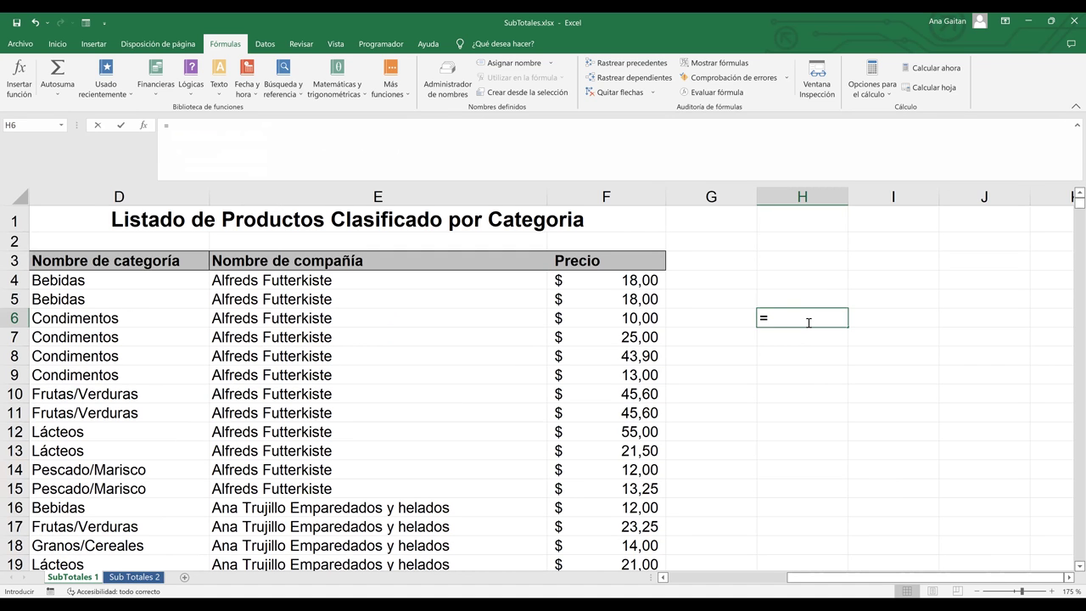
type("subtotal(")
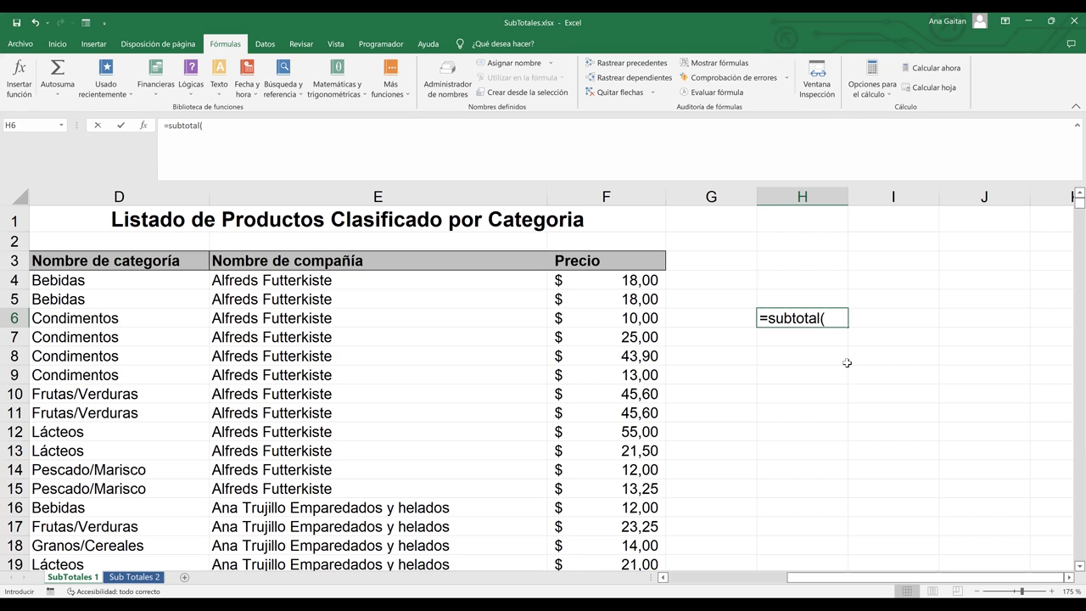
key("BackSpace")
key("BackSpace")
key("BackSpace")
key("BackSpace")
key("BackSpace")
key("BackSpace")
key("BackSpace")
key("BackSpace")
type("uma")
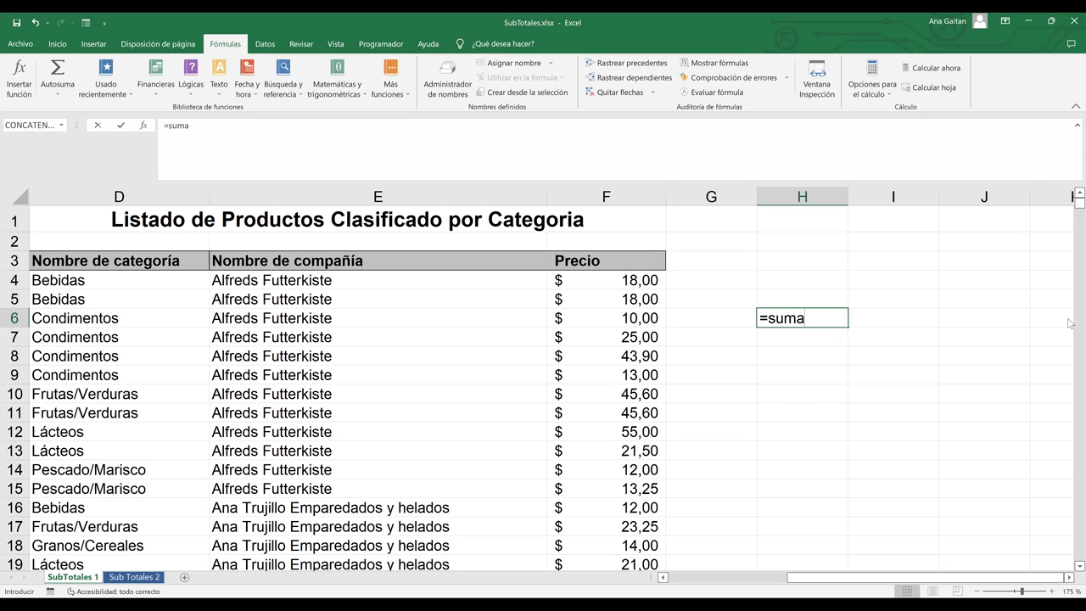
key("Escape")
left_click(1012, 353)
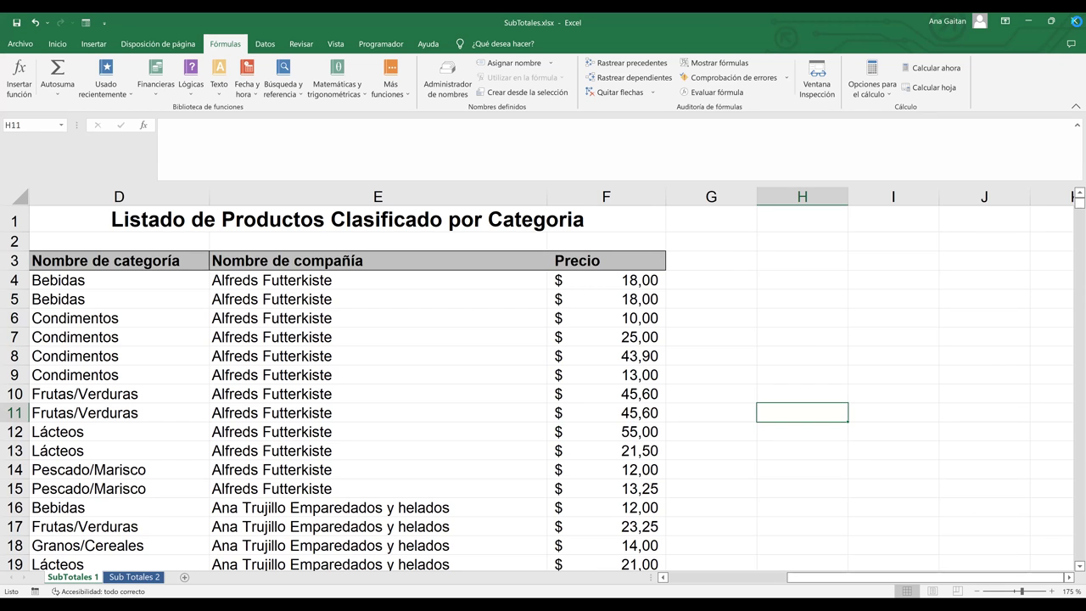
Leave SubTotales.xlsx and look over the product list on the SubTotales 1 sheet of SubTotales (2).xlsx.
left_click(1070, 21)
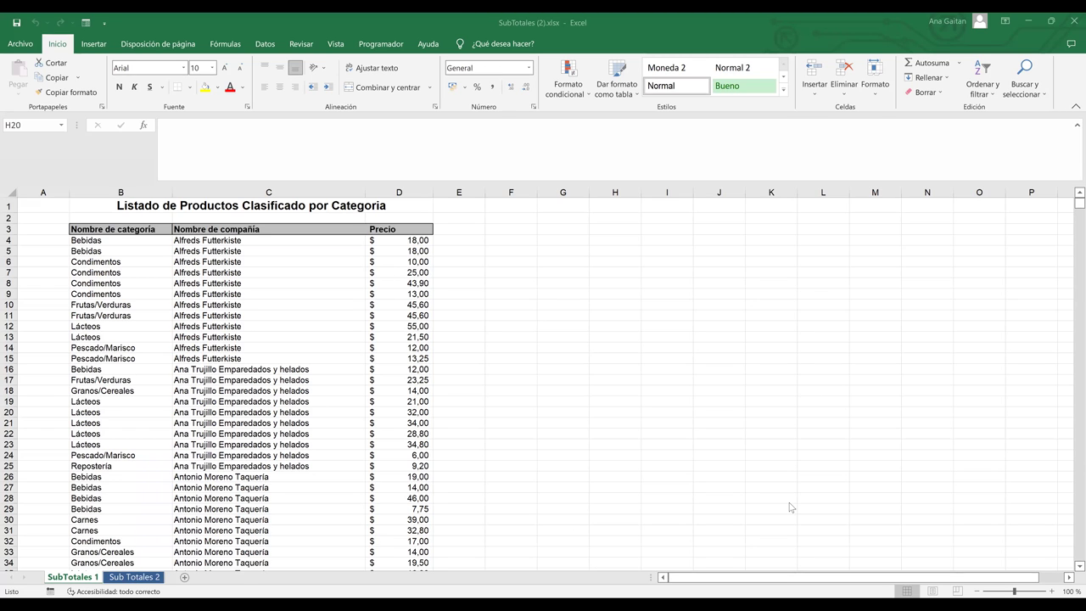
scroll(871, 518, "up", 6, "ctrl")
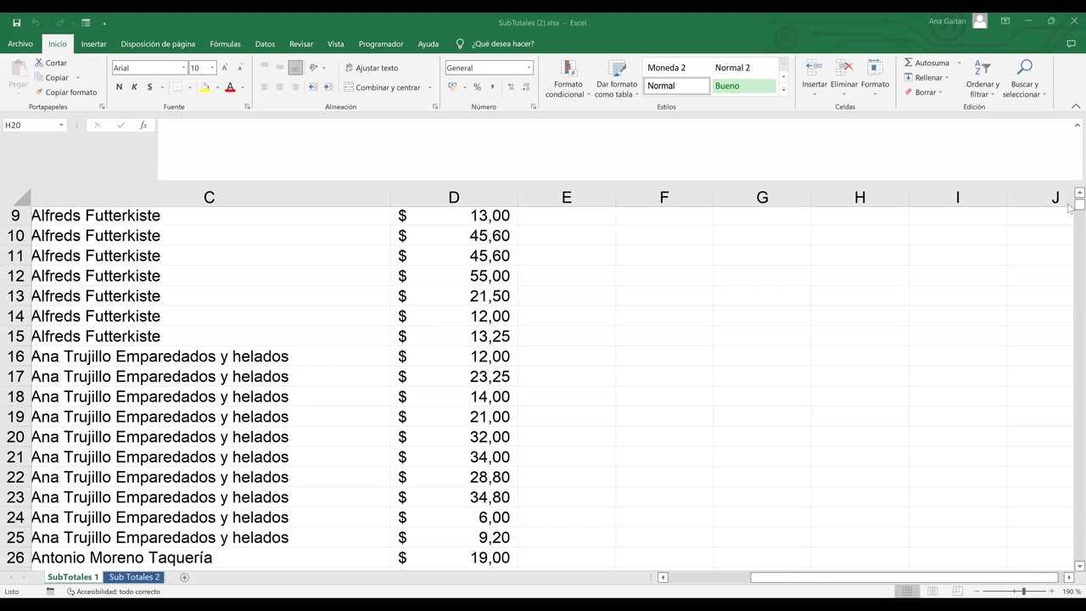
scroll(1071, 192, "down", 5)
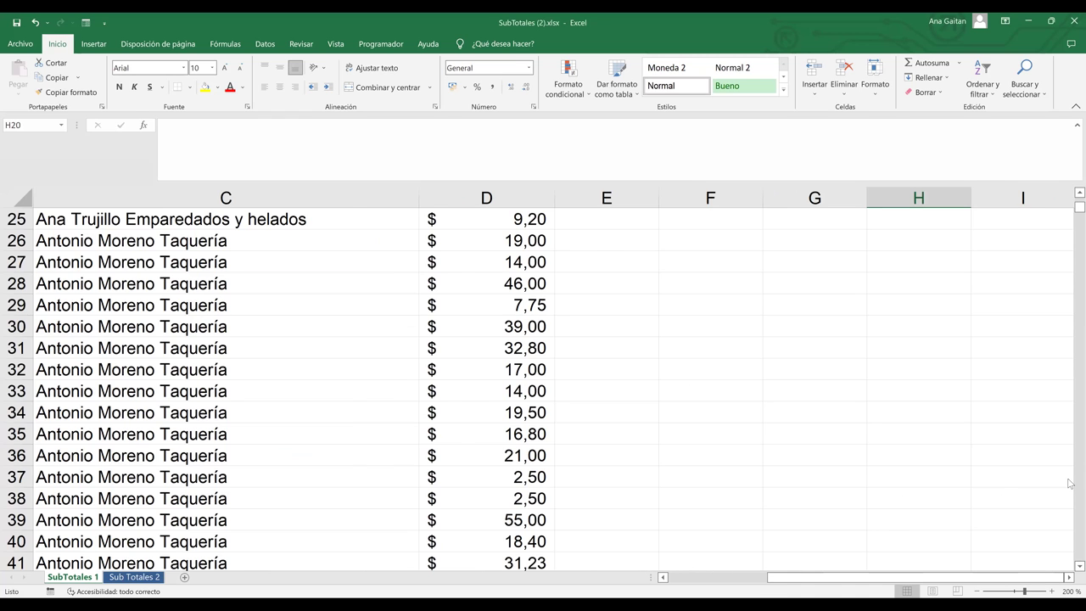
scroll(971, 581, "left", 3)
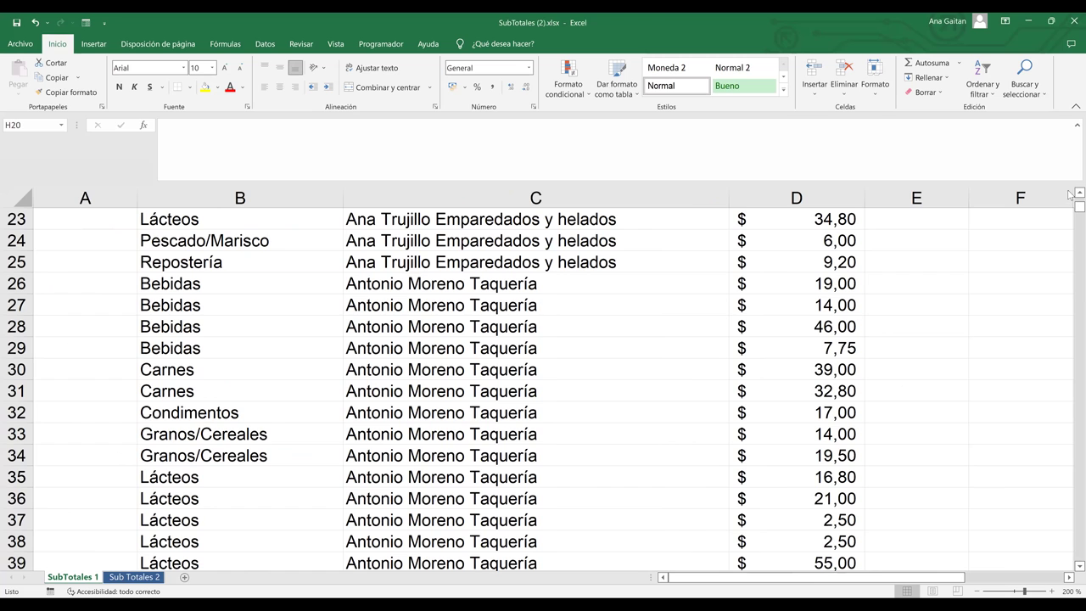
scroll(864, 316, "up", 7)
scroll(864, 316, "down", 2, "ctrl")
Start a SUBTOTALES formula in cell F6 and browse its list of function numbers.
left_click(863, 316)
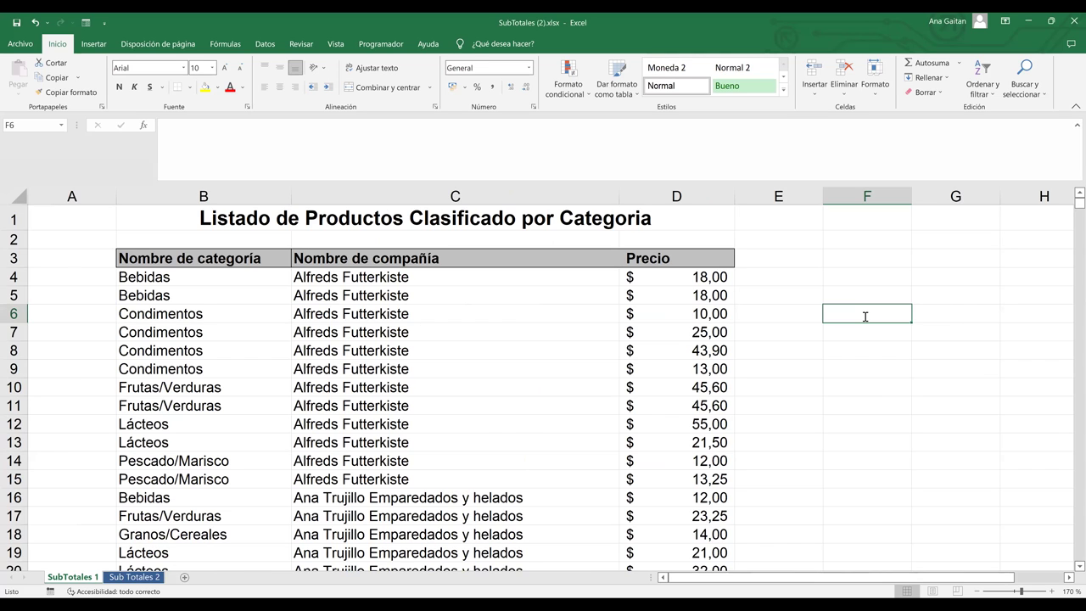
type("=")
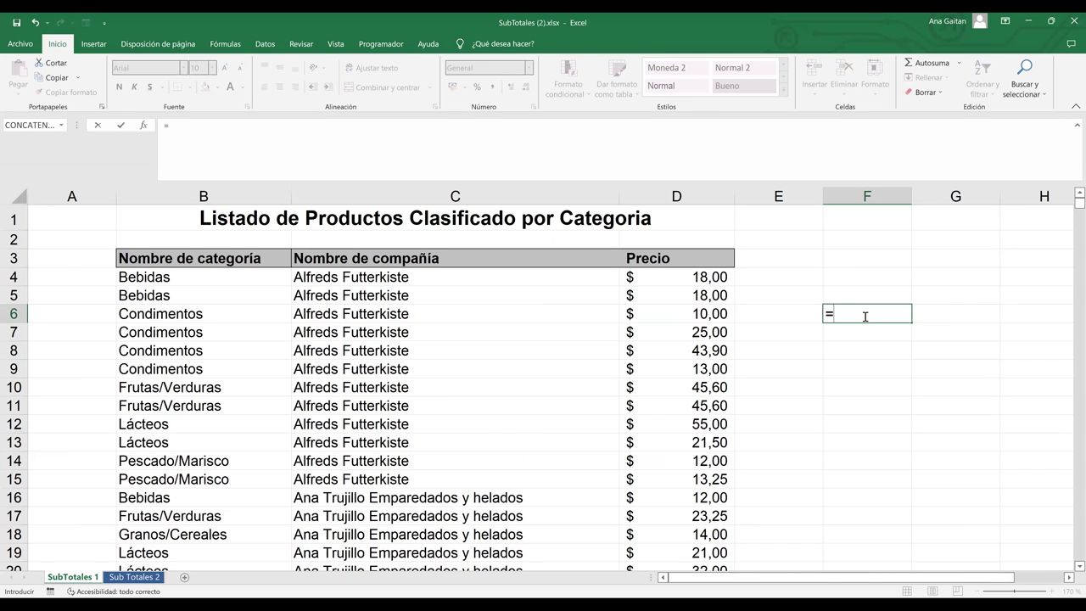
type("sub")
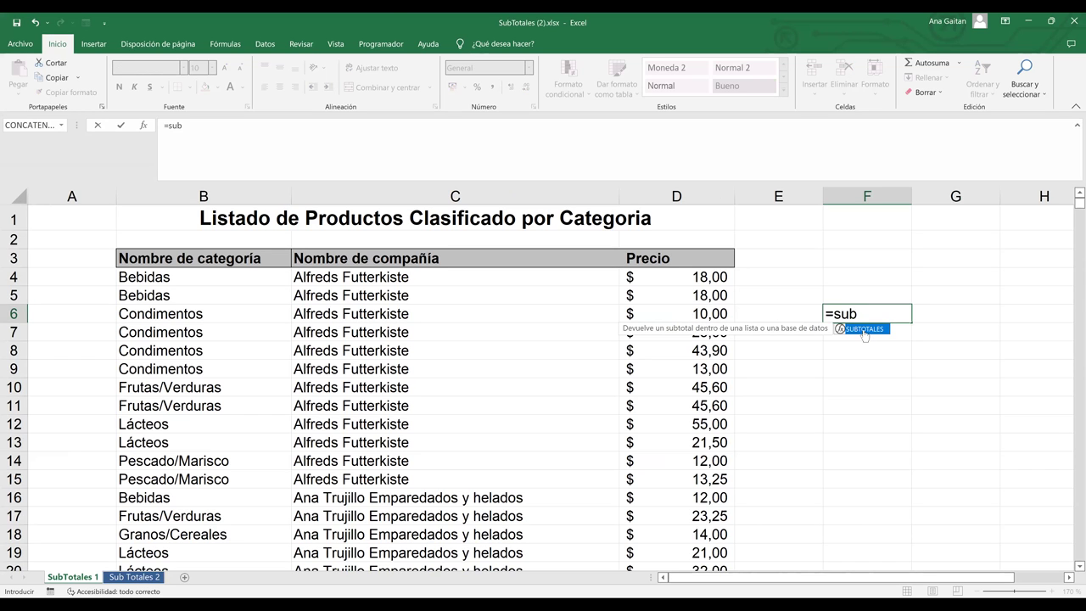
key("Tab")
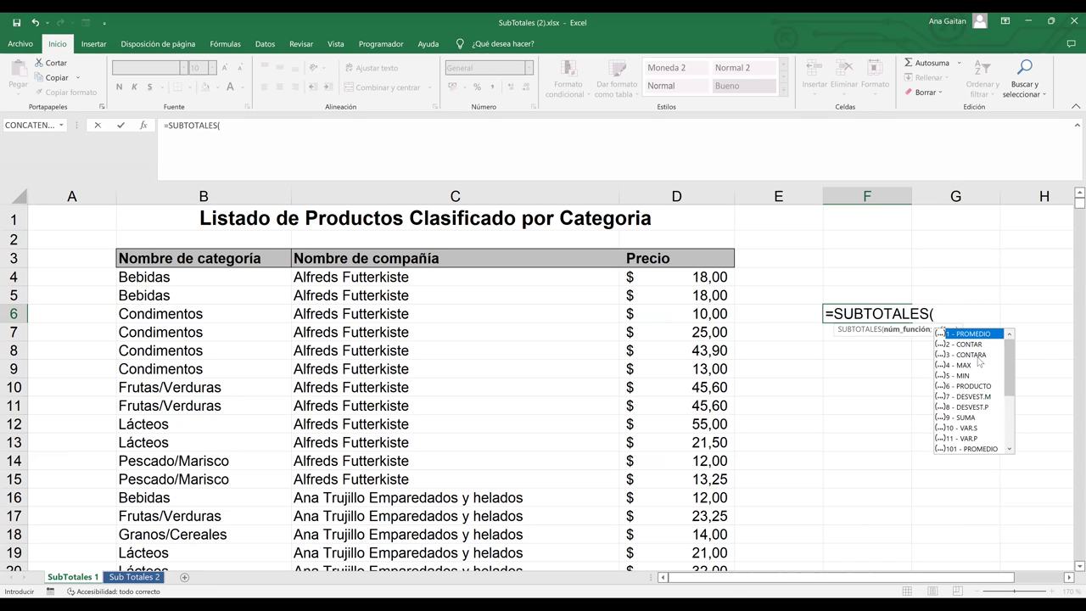
left_click(1010, 407)
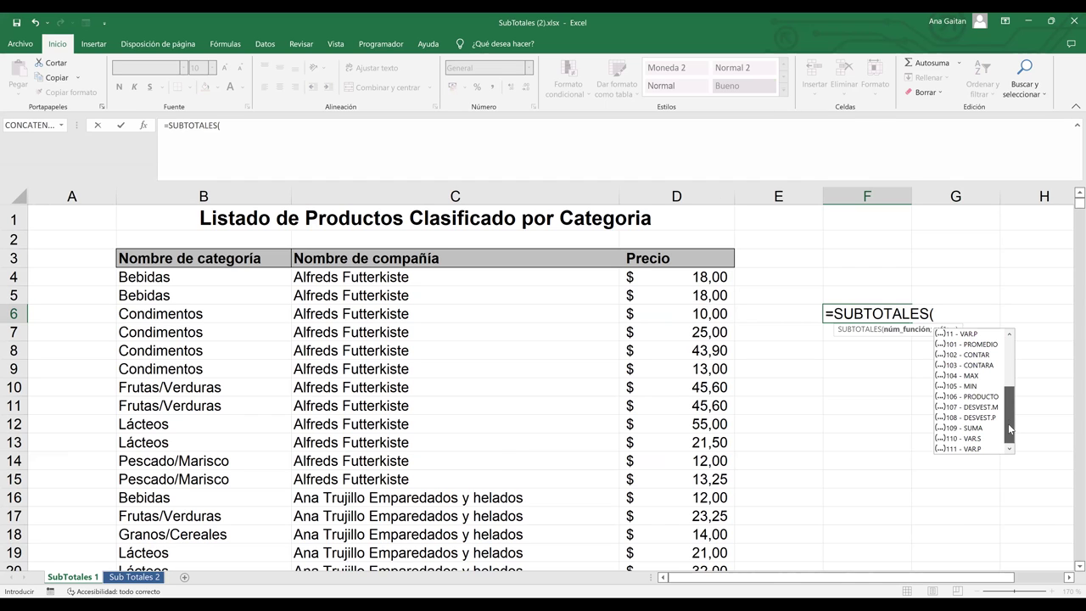
scroll(967, 405, "up", 2)
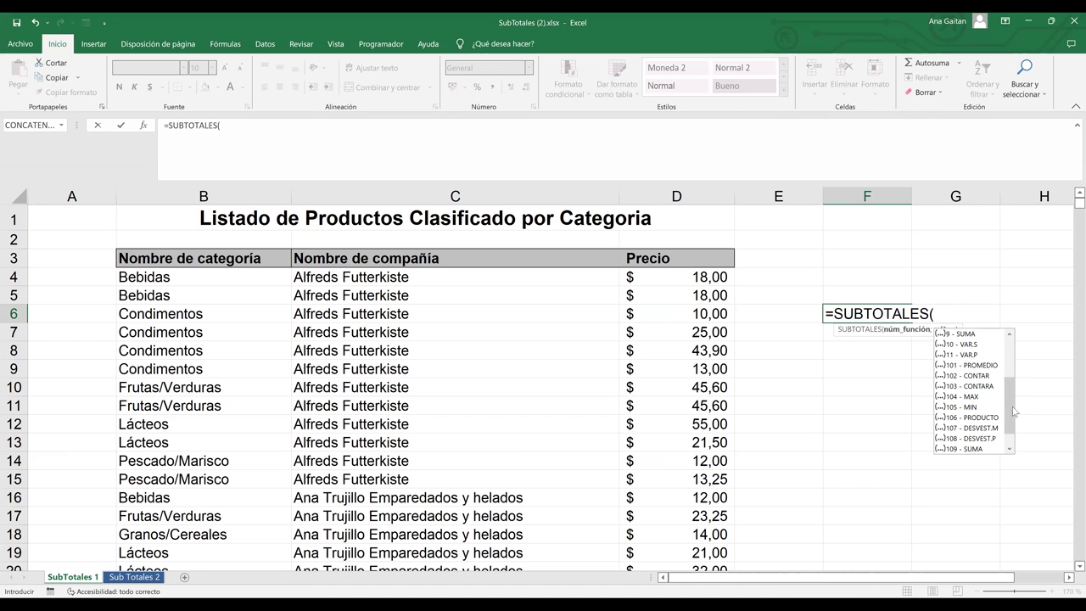
scroll(954, 407, "up", 3)
left_click(958, 386)
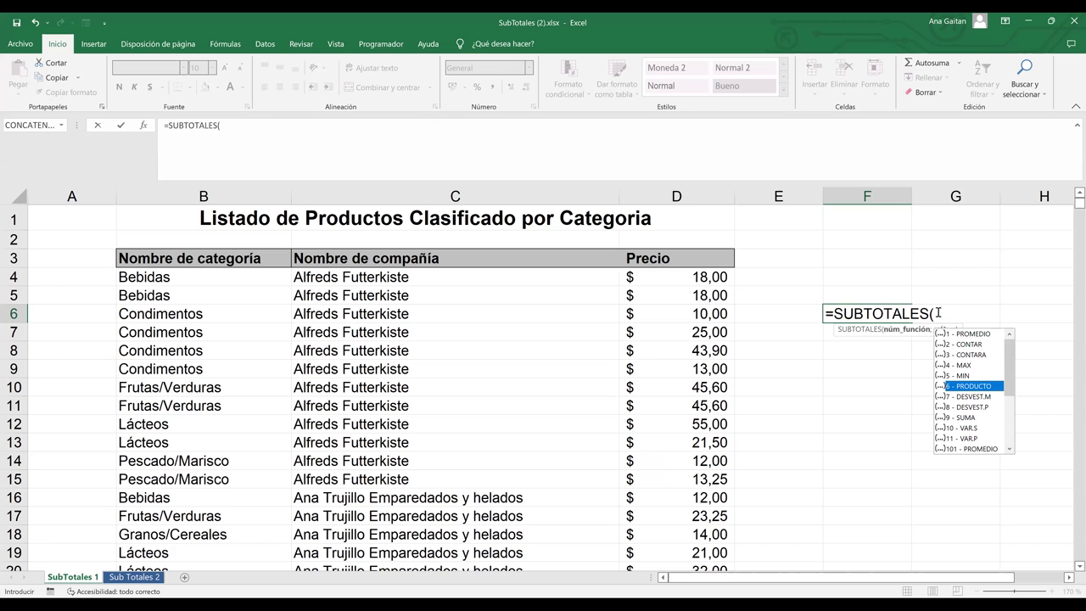
Complete the formula in F6 as =SUBTOTALES(9;D6:D9) to sum the first block of Condimentos prices.
type("9")
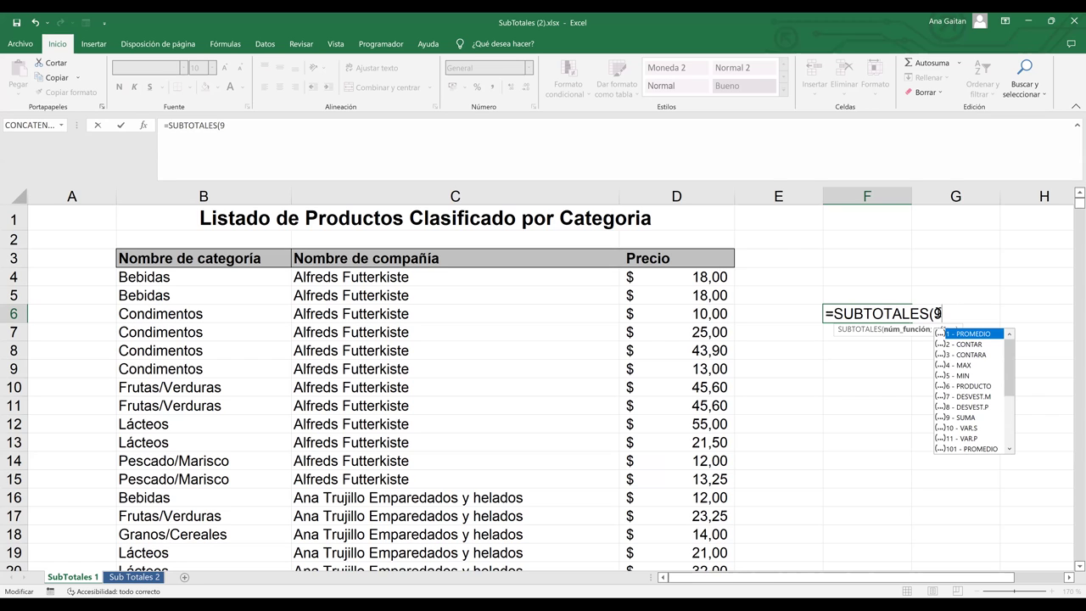
type(";")
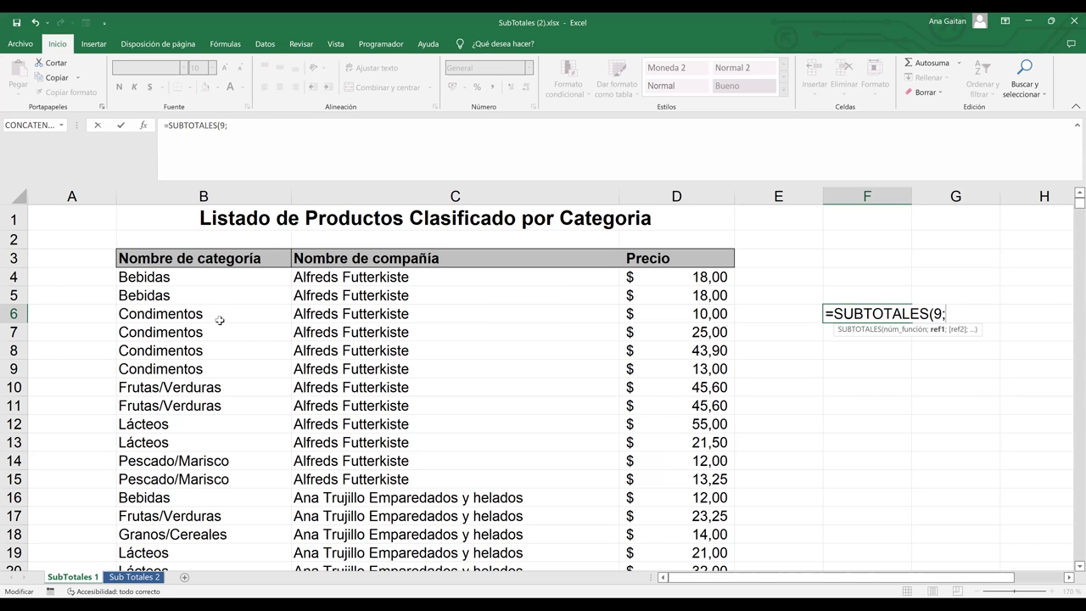
left_click(707, 335)
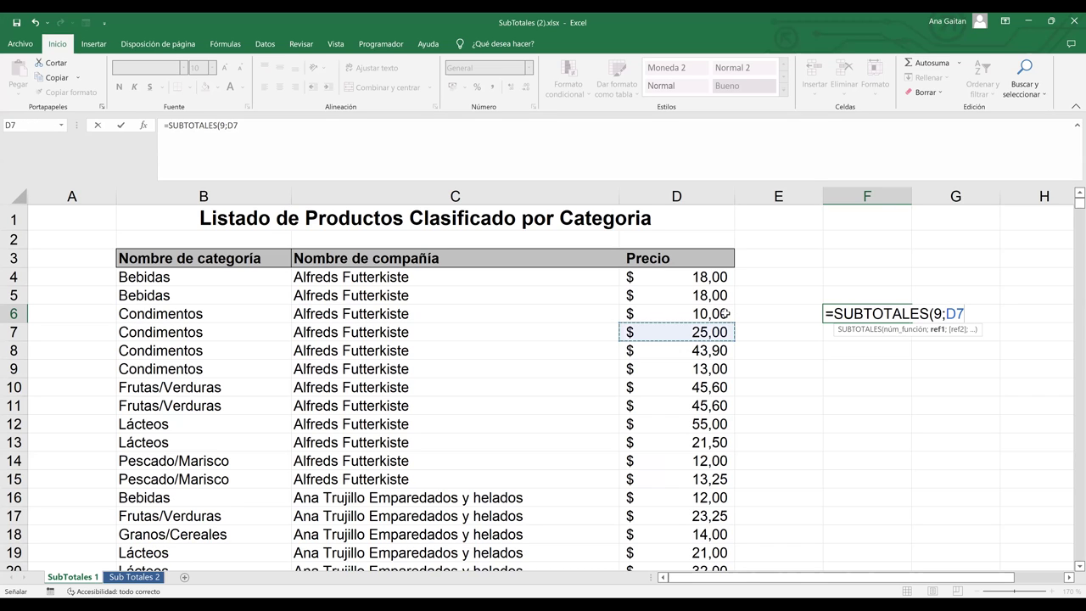
left_click(723, 315)
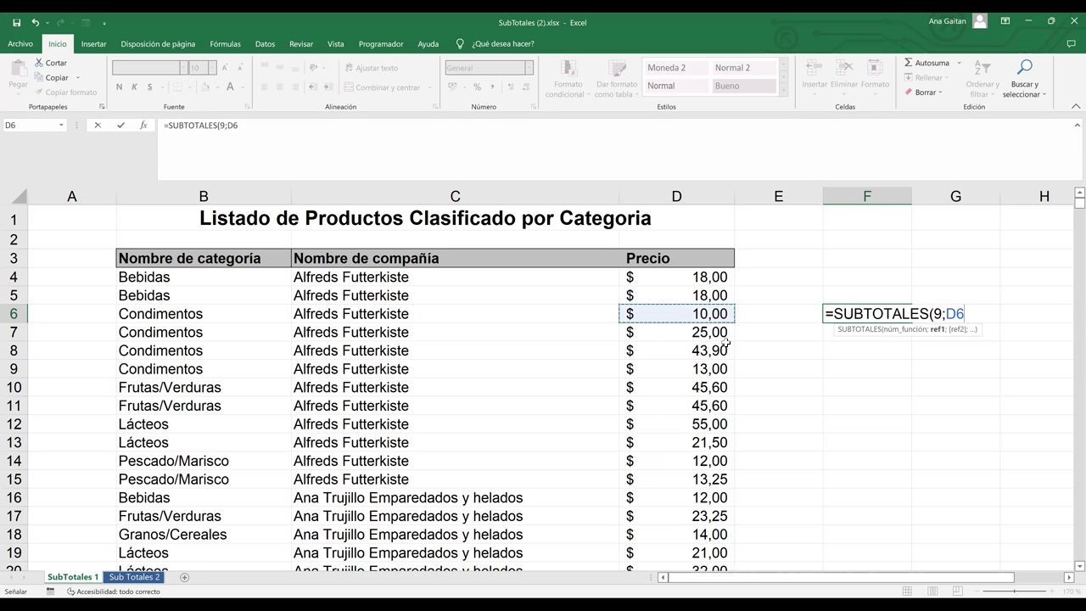
left_click_drag(726, 360, 726, 368)
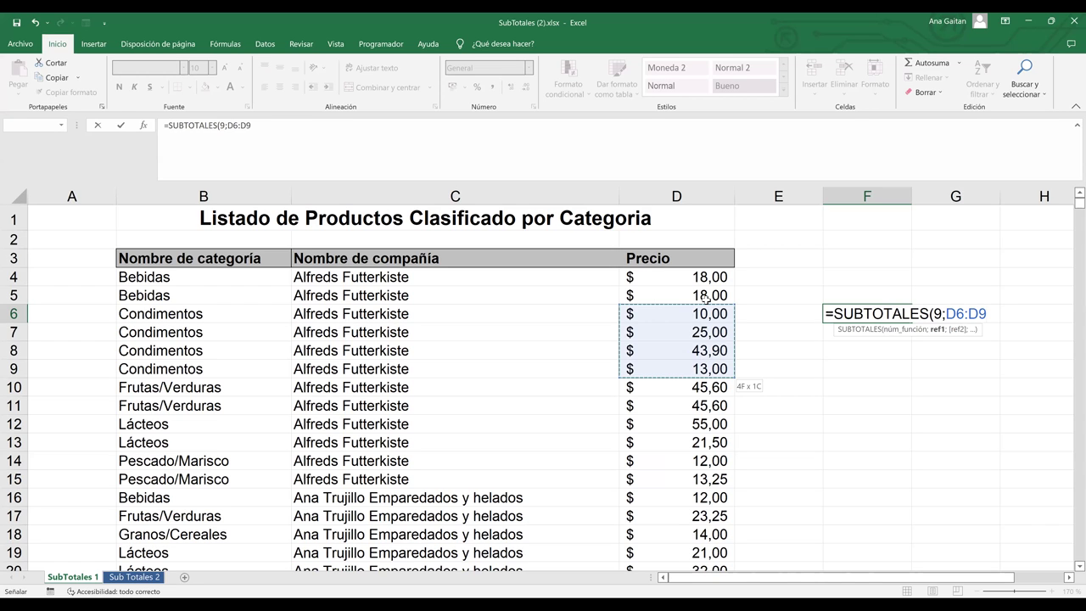
type(")")
key("Return")
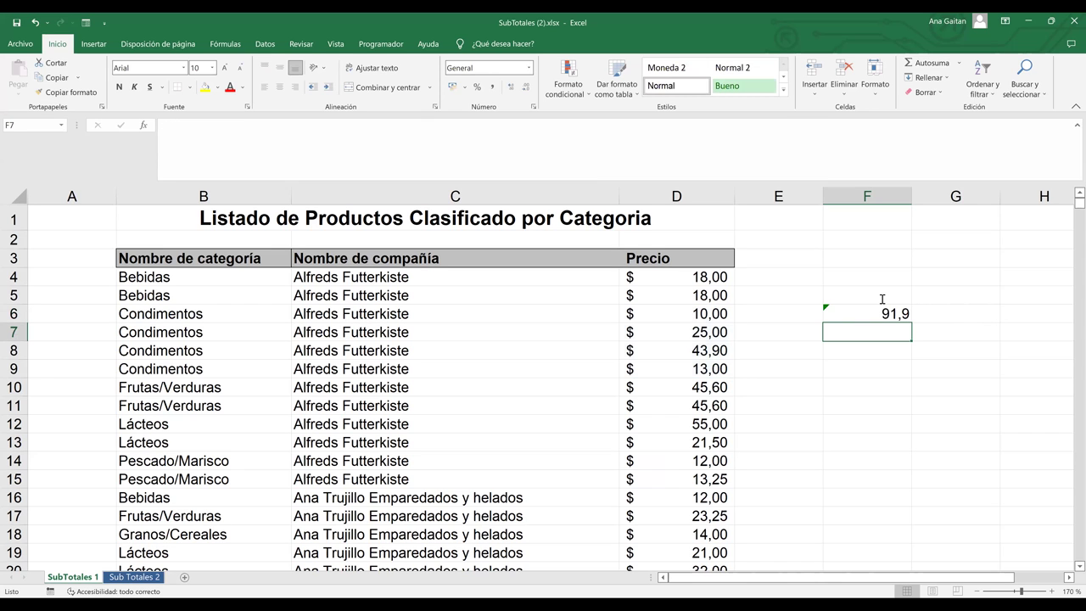
Label the result by entering "SubTotal para Condimentos" in cell F5.
left_click(882, 298)
type("Sub")
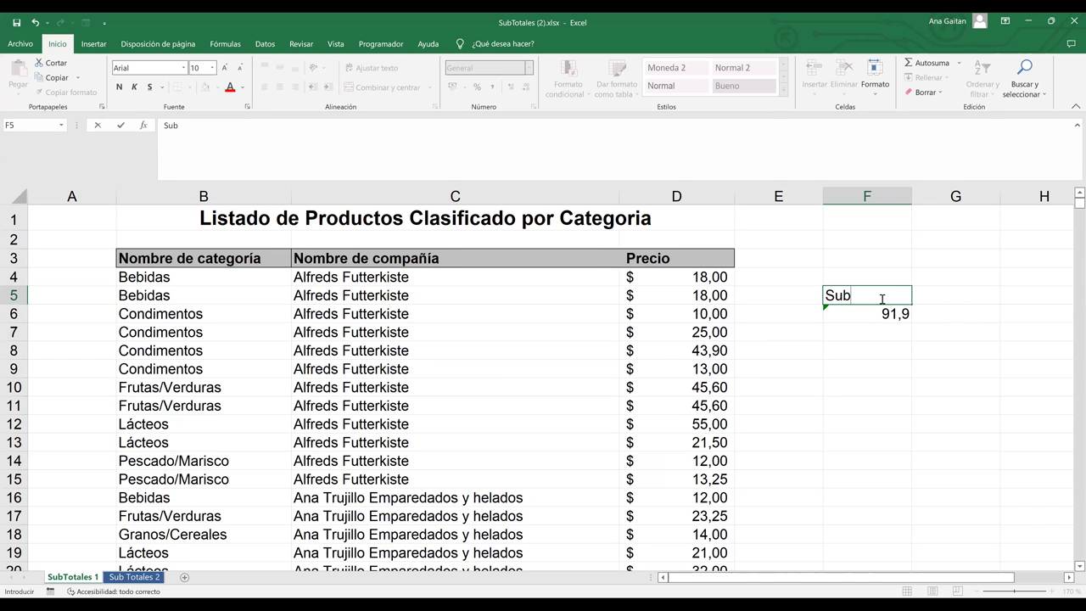
type("Total para Condimentos")
key("Return")
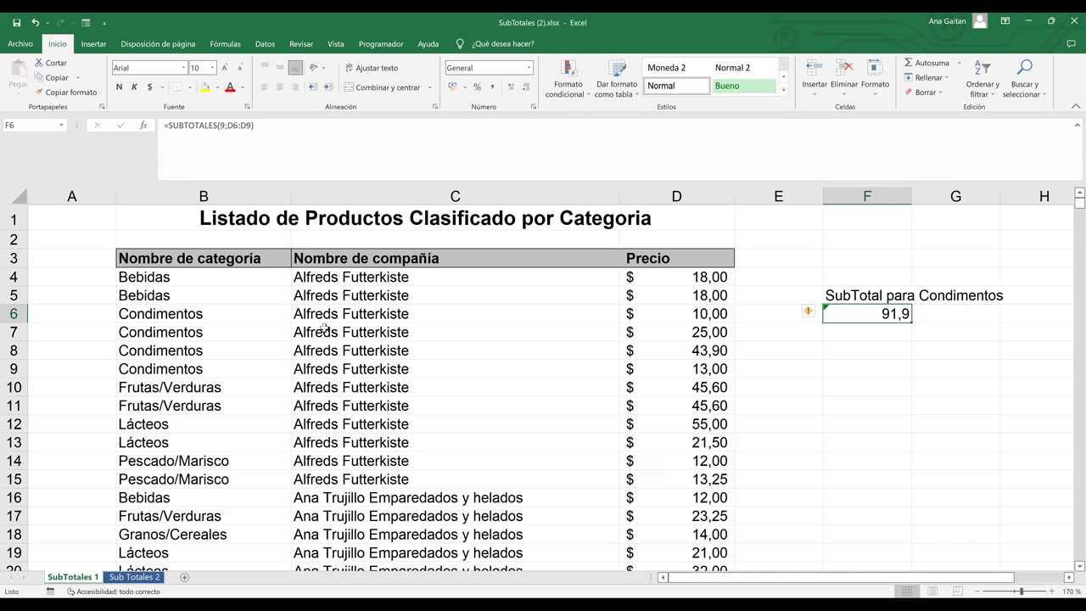
Examine how the categories are distributed among the companies down the product list, ending back at the title row.
key("Down")
key("Down")
key("Down")
key("Down")
key("Down")
key("Down")
key("Down")
key("Down")
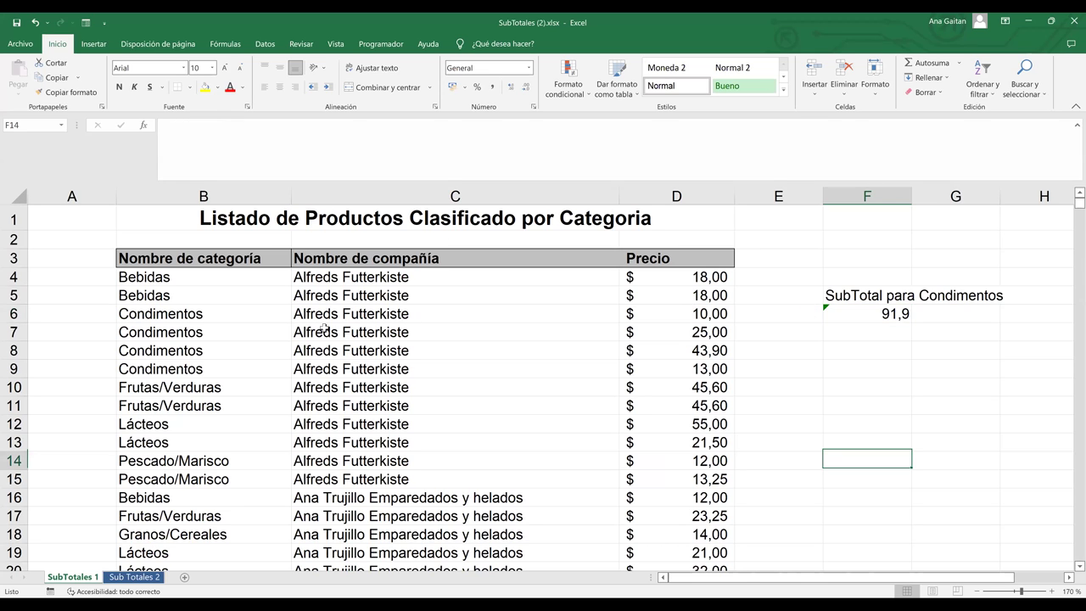
left_click_drag(204, 277, 232, 414)
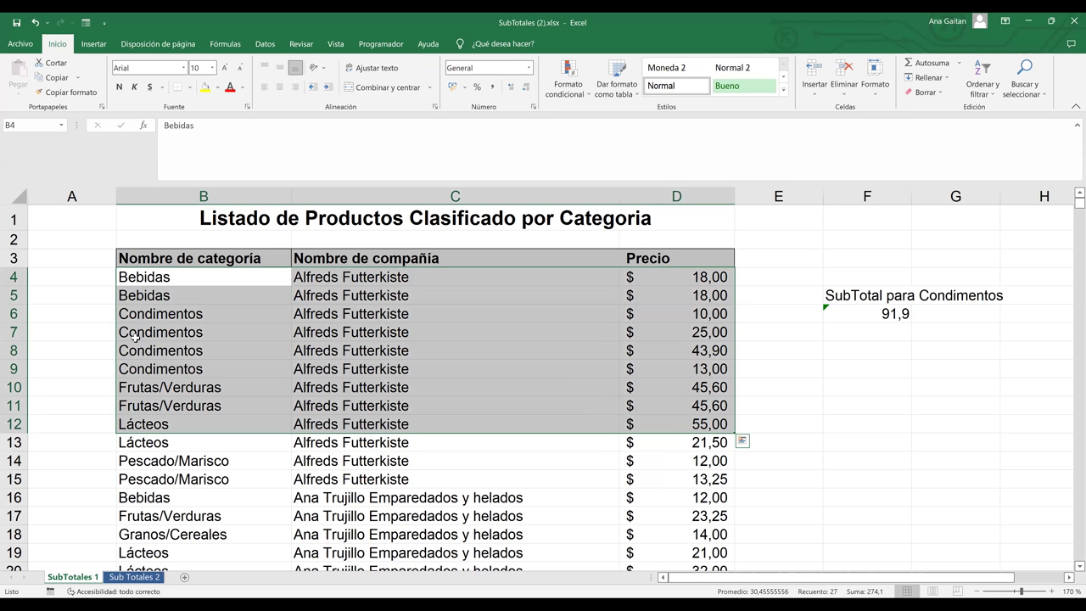
left_click(258, 424)
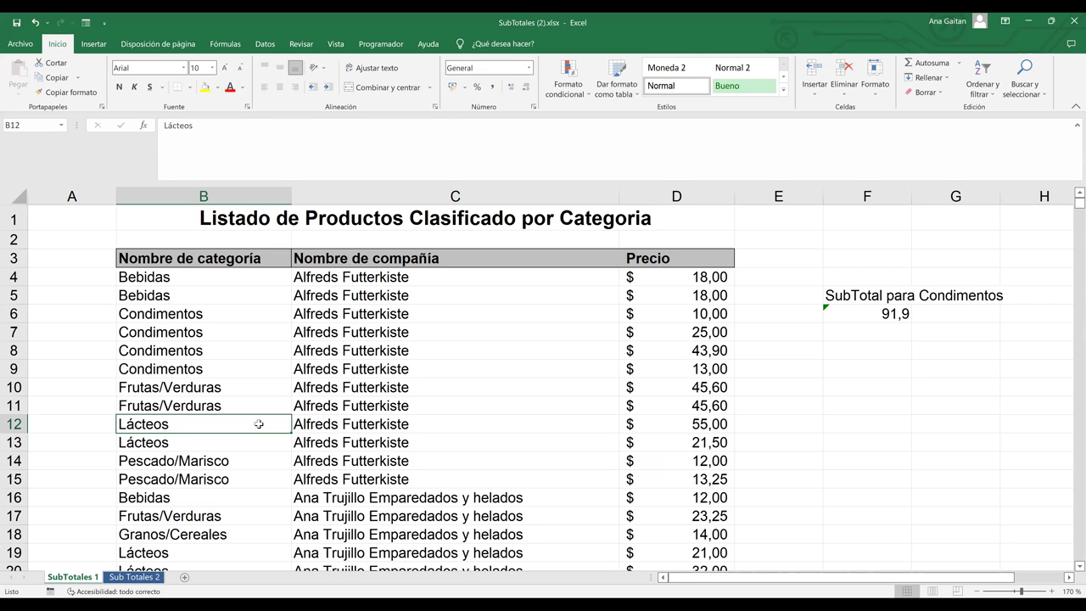
key("Page_Down")
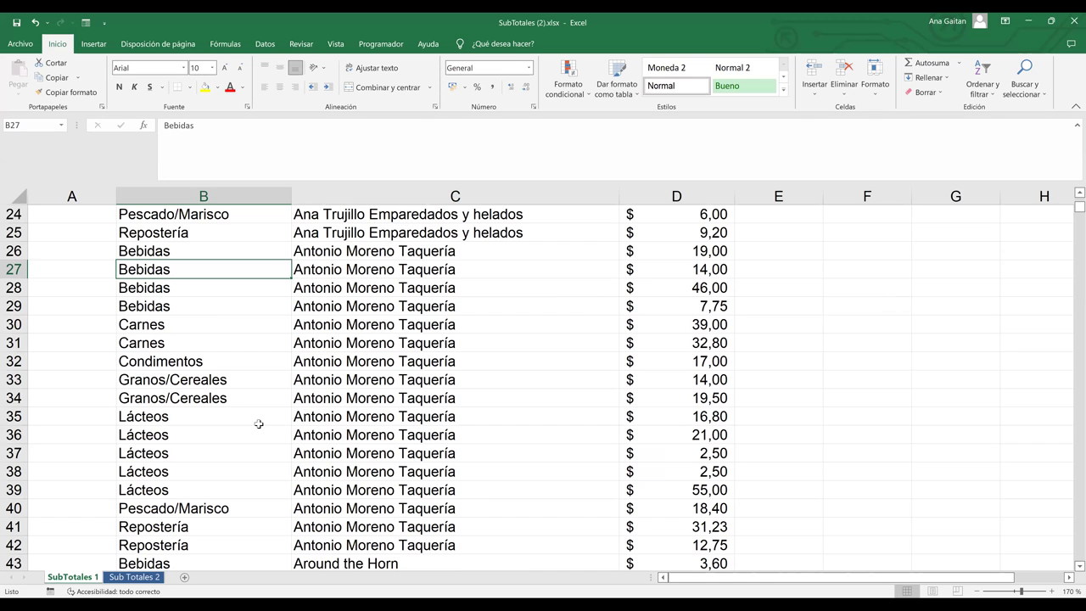
key("Down")
key("Down")
key("Down")
key("Down")
key("Down")
key("Down")
key("Down")
key("Down")
key("Down")
key("Down")
key("Down")
key("Down")
key("Down")
key("Down")
key("Down")
key("Down")
key("Down")
key("Down")
key("Down")
key("Down")
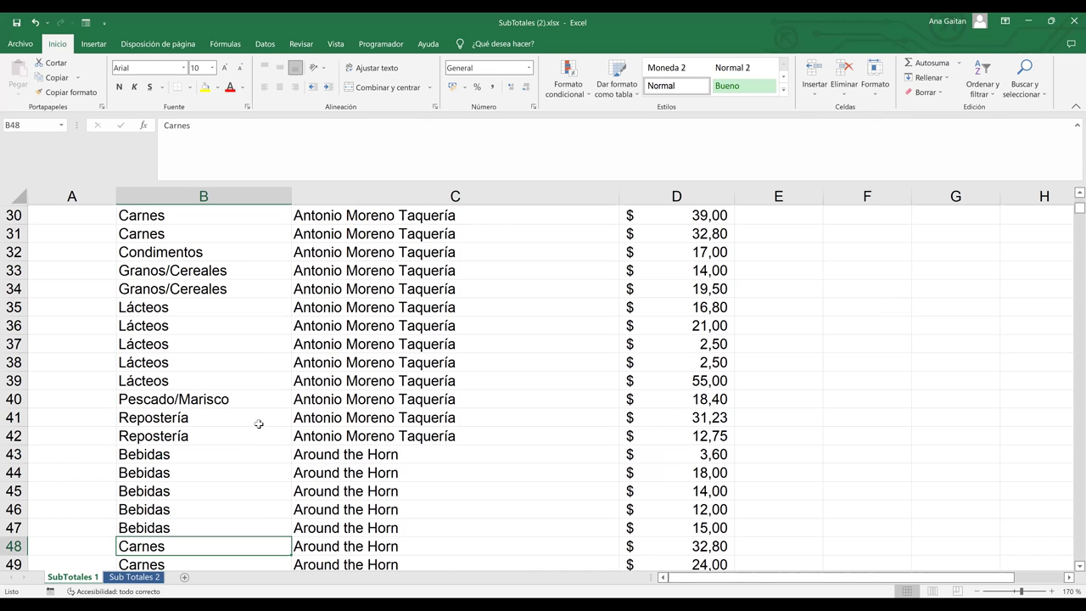
key("Down")
key("Down")
key("Down")
key("Down")
key("Down")
key("Down")
key("Down")
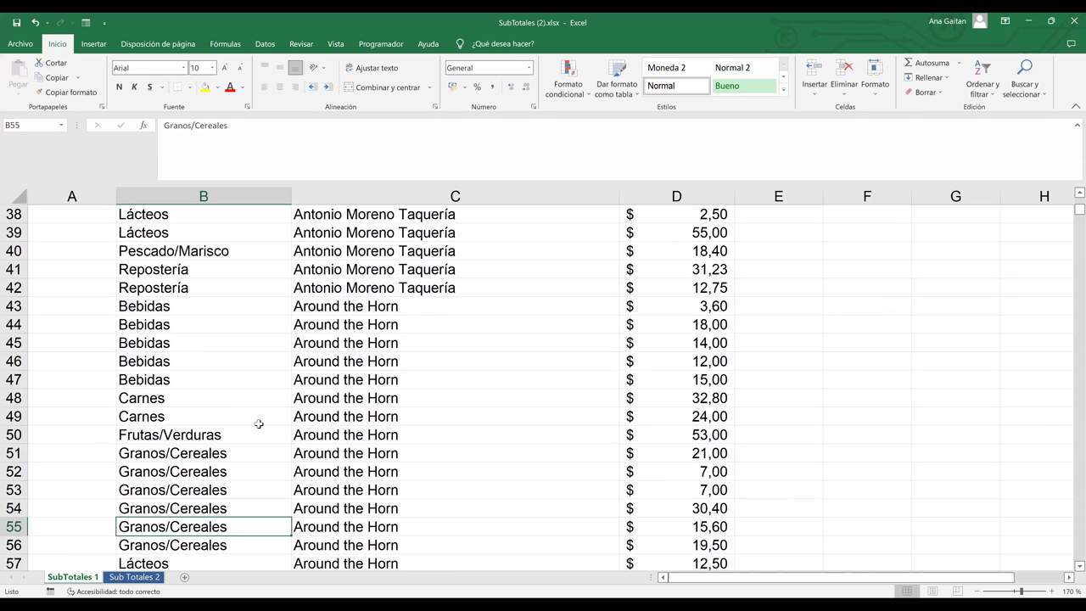
key("ctrl+Up")
key("ctrl+Up")
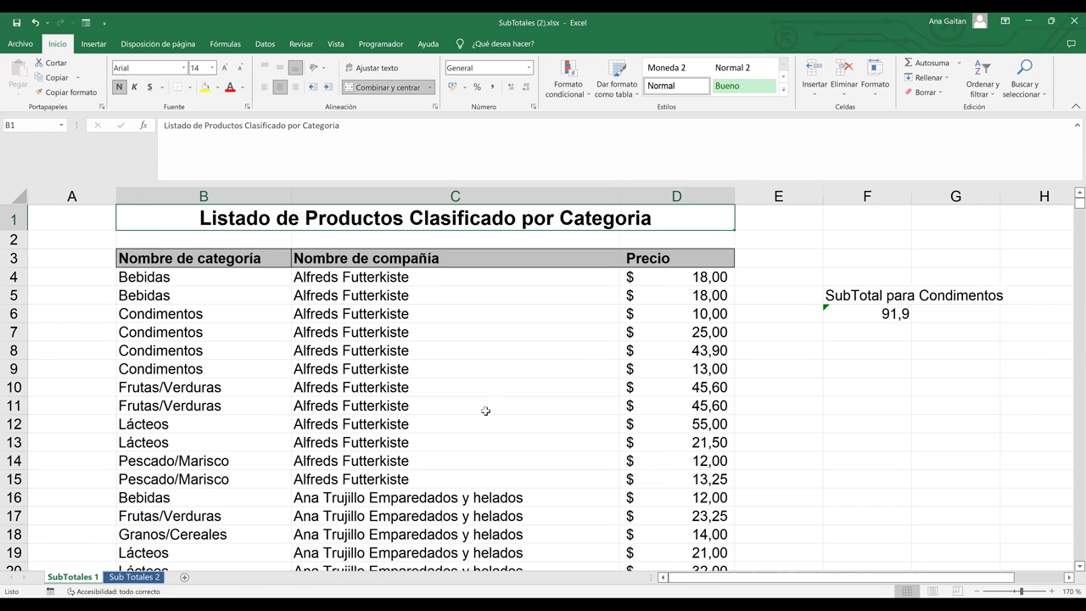
Open the Subtotal command for the product list, move its dialog off the data and group by Nombre de categoría.
left_click(455, 405)
left_click(264, 43)
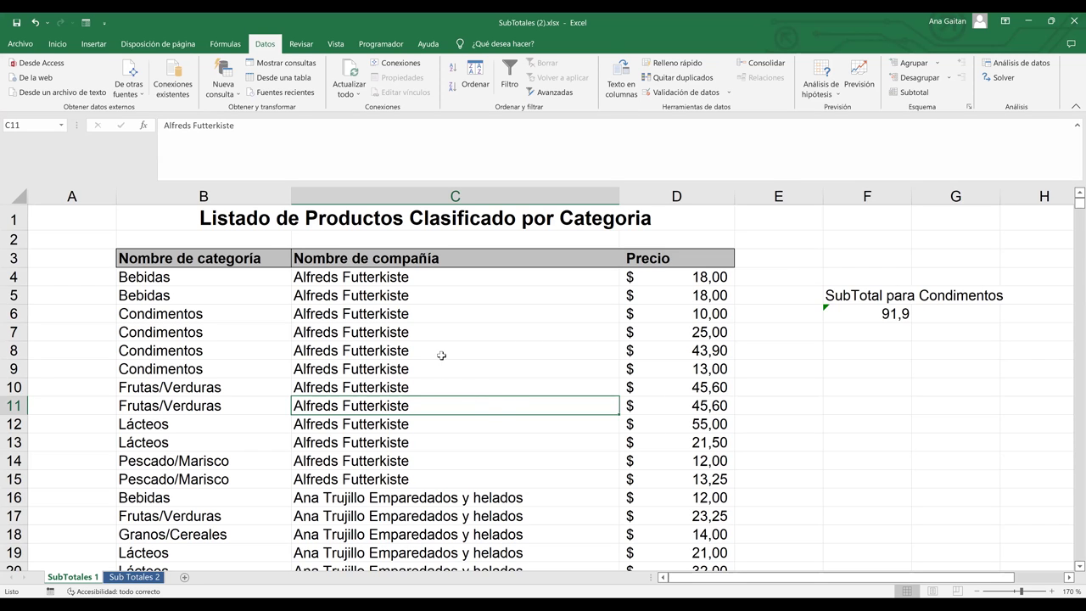
left_click(380, 327)
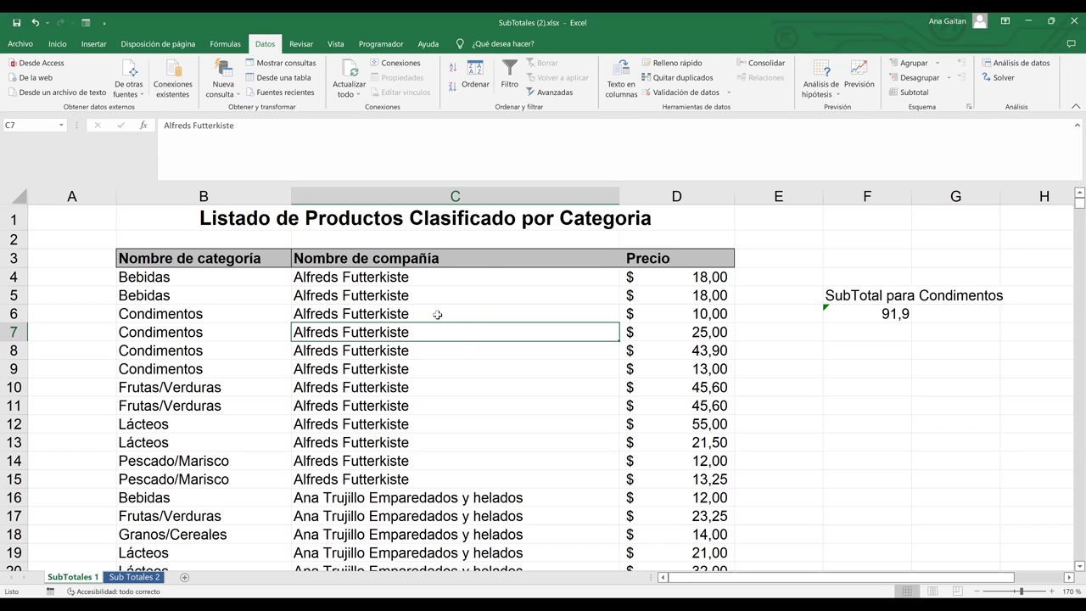
left_click(914, 92)
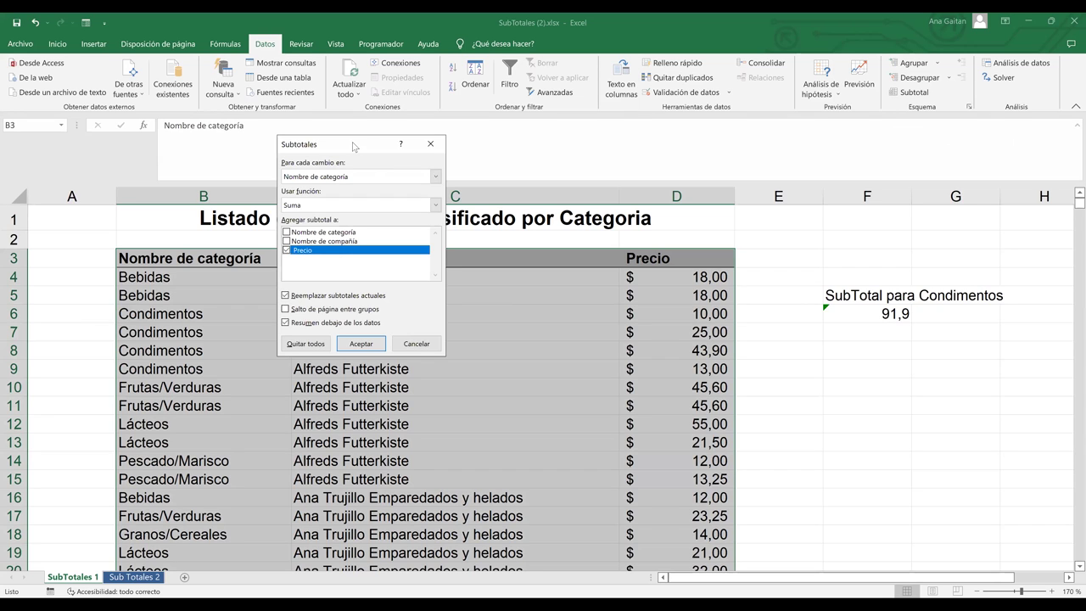
left_click_drag(816, 258, 941, 262)
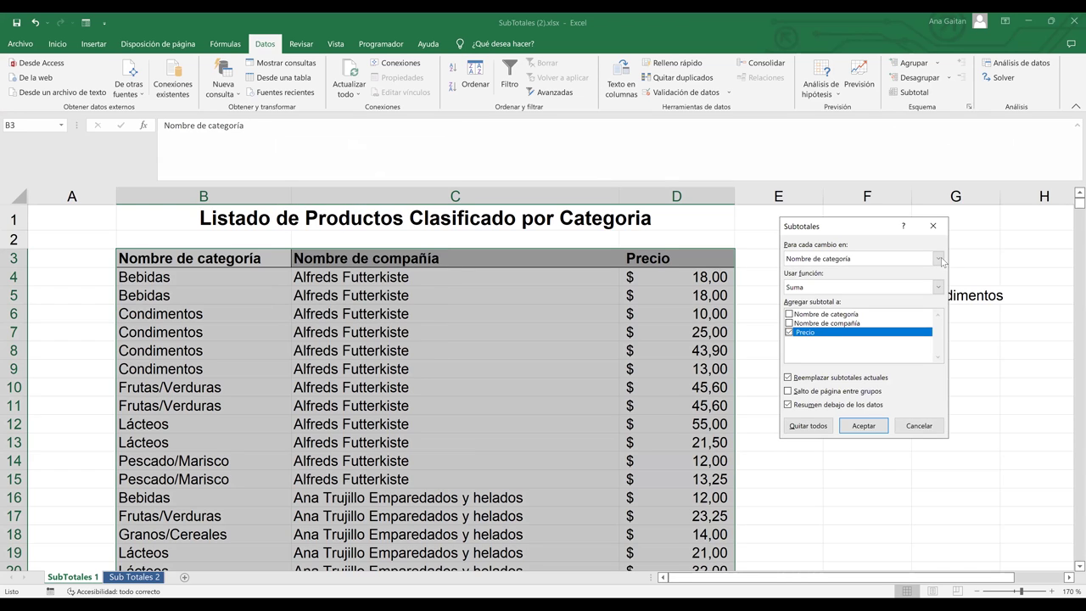
left_click(938, 259)
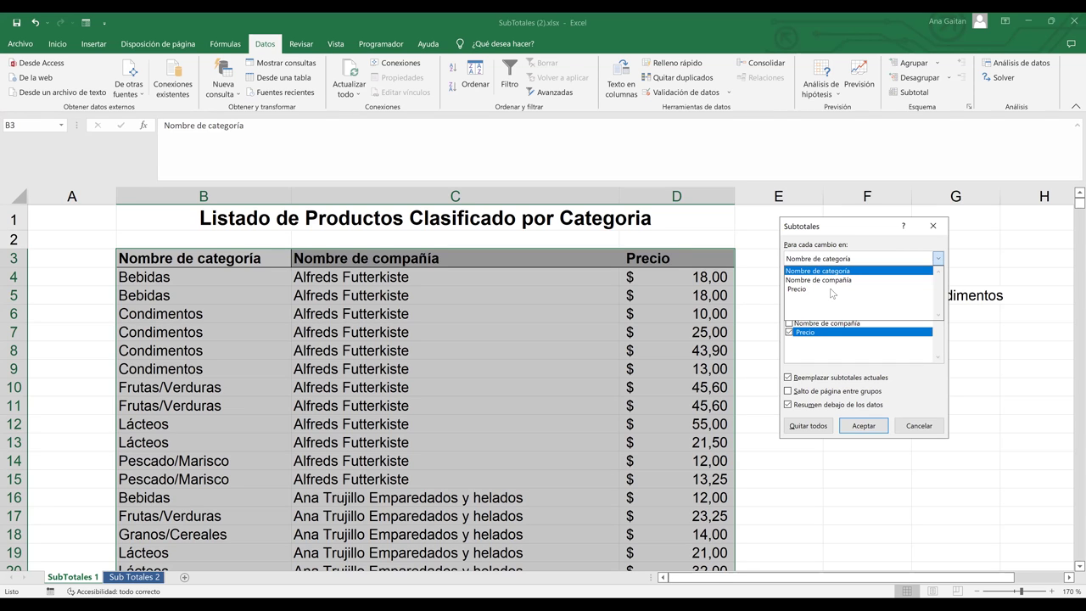
left_click(831, 292)
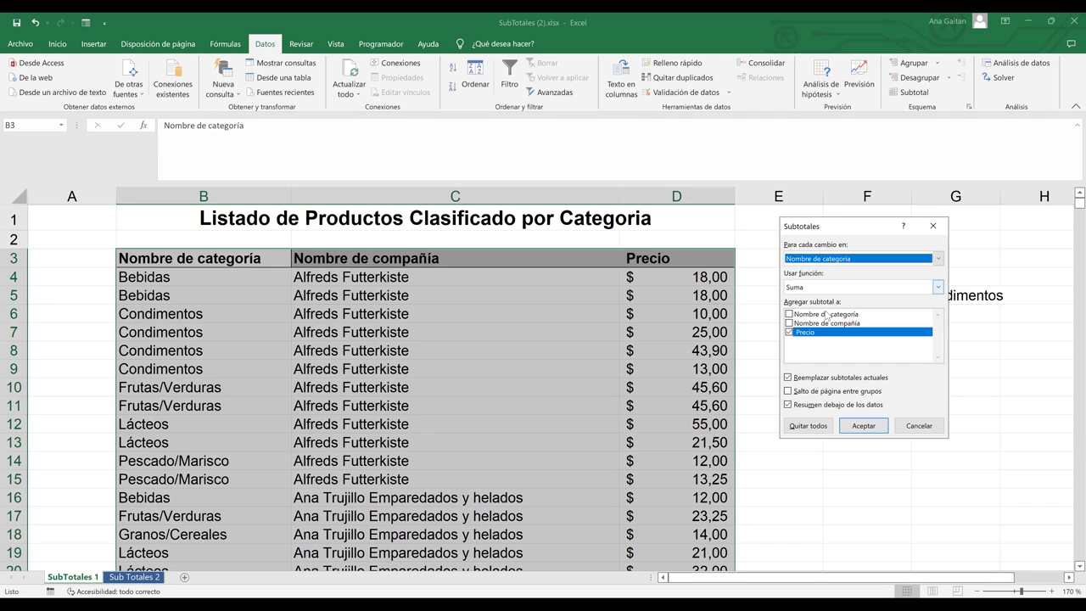
Set the subtotal function to Recuento, apply it only to Nombre de categoría instead of Precio, and insert the subtotals.
key("alt+Down")
key("Down")
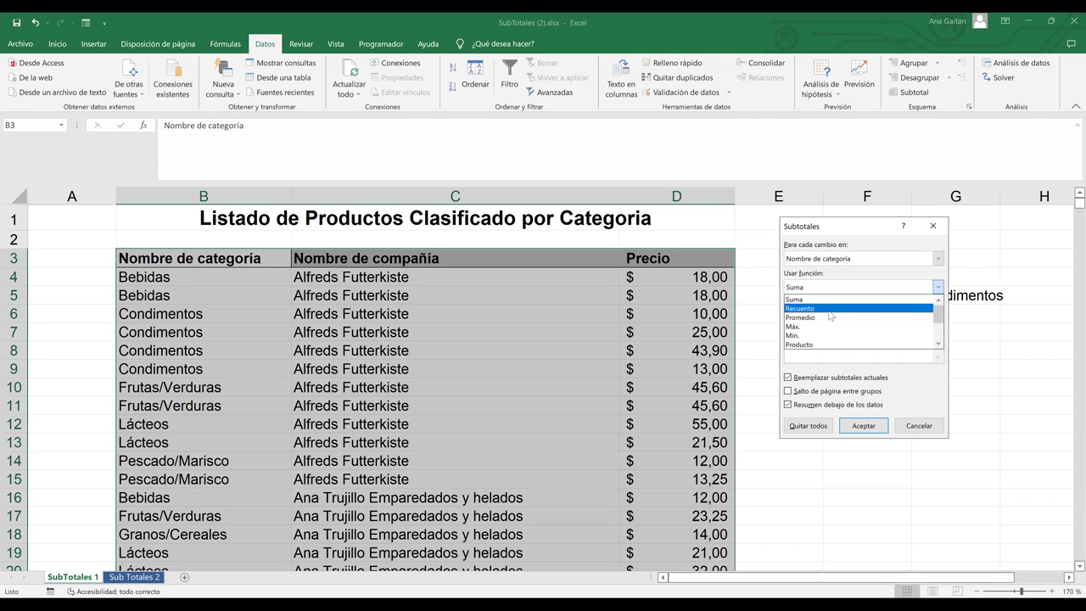
key("Return")
left_click(790, 334)
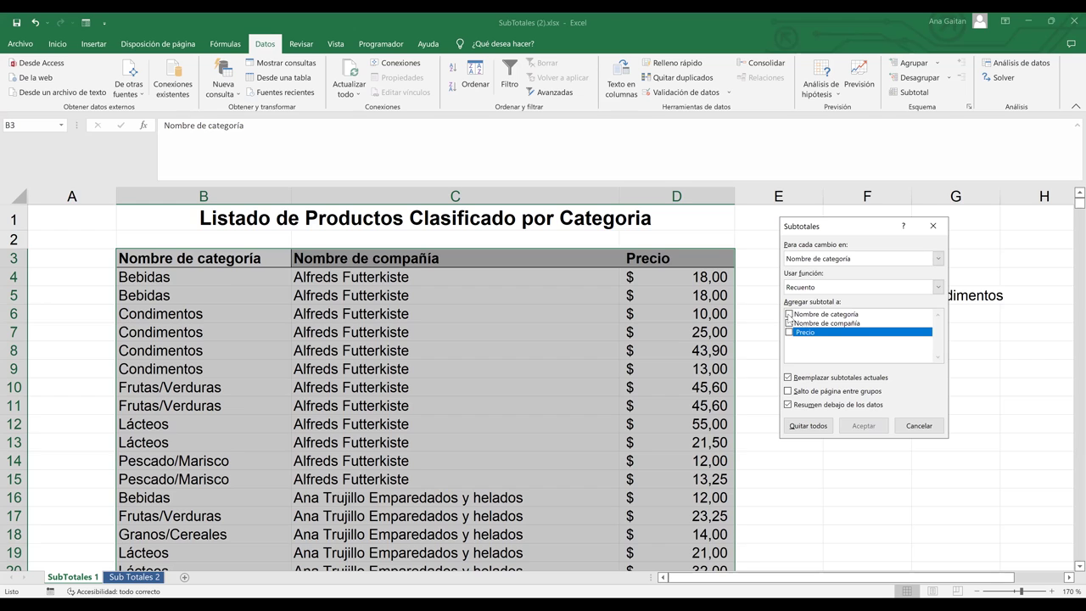
left_click(788, 315)
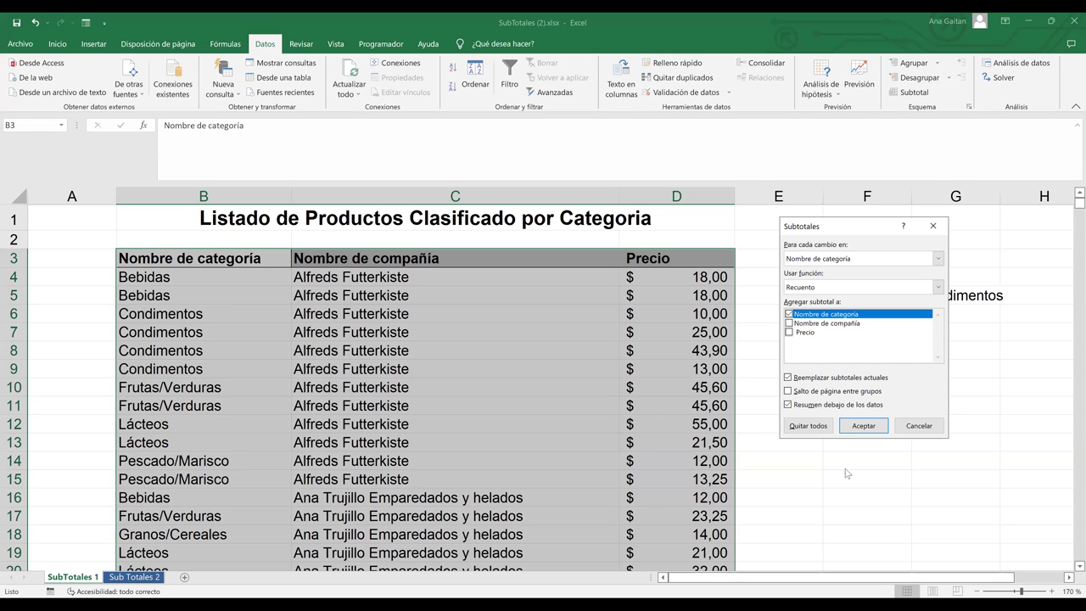
left_click(863, 427)
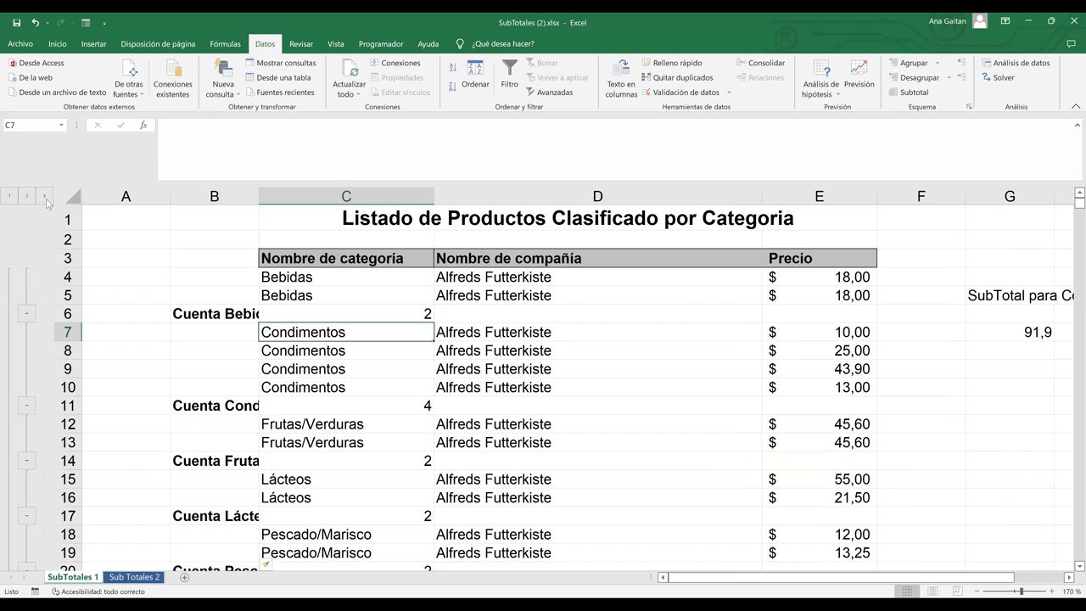
Collapse the outline to the grand total, widen column B to fit the Cuenta general label, and inspect the grand count's formula.
left_click_drag(260, 192, 336, 194)
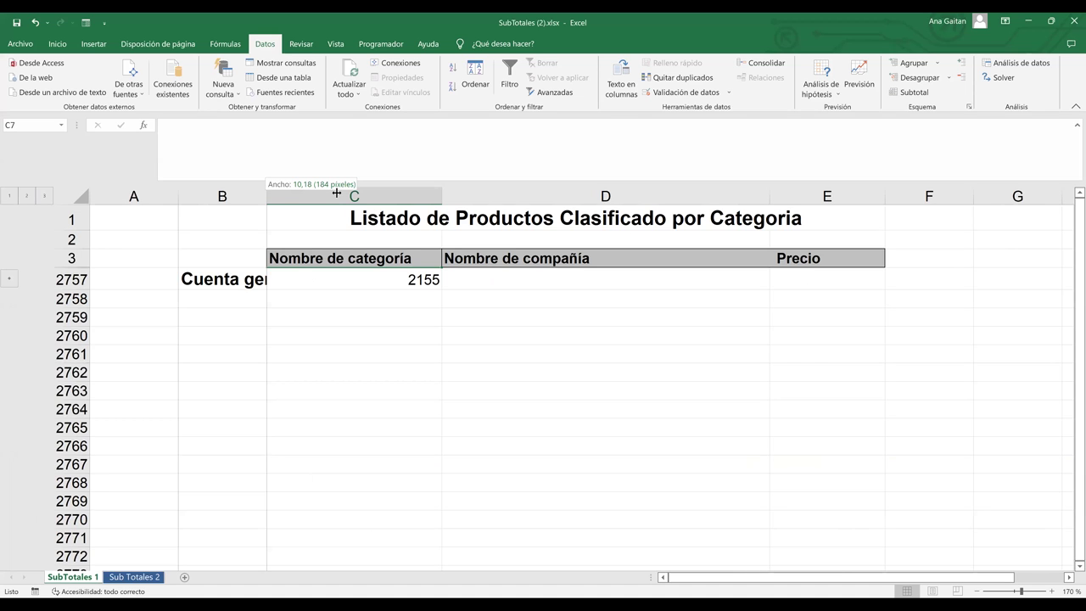
left_click_drag(451, 272, 450, 272)
left_click(451, 273)
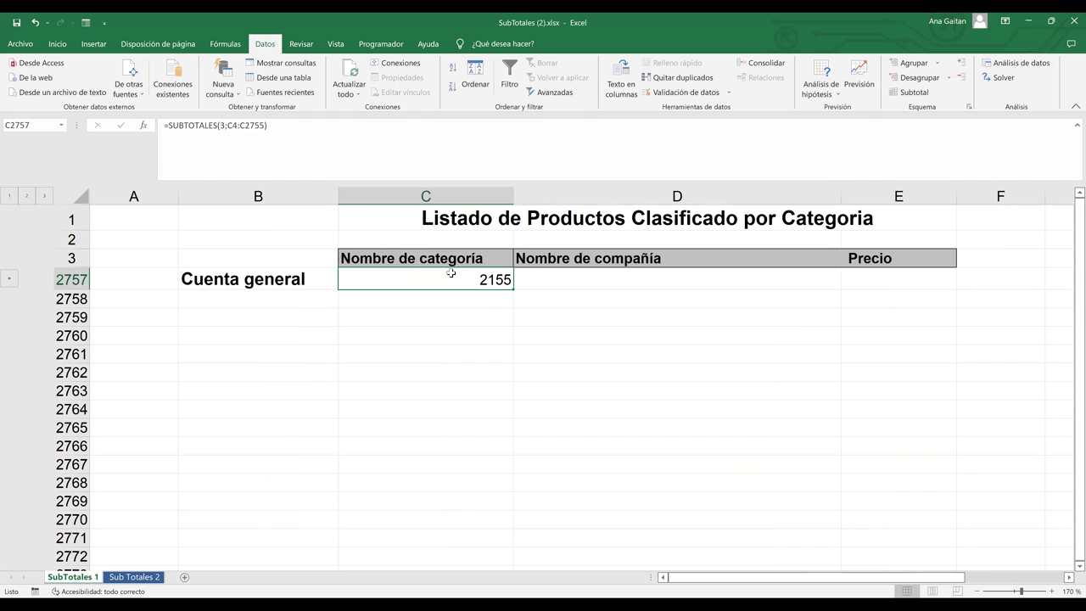
Switch the outline between the category counts and the grand total, ending with only the category counts displayed.
left_click(28, 196)
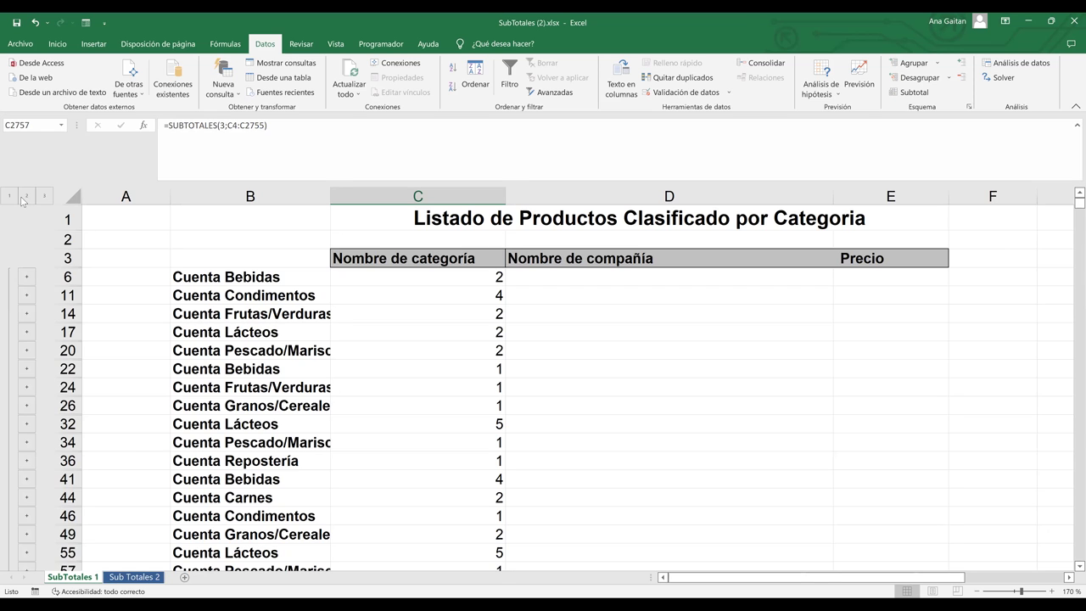
left_click(15, 200)
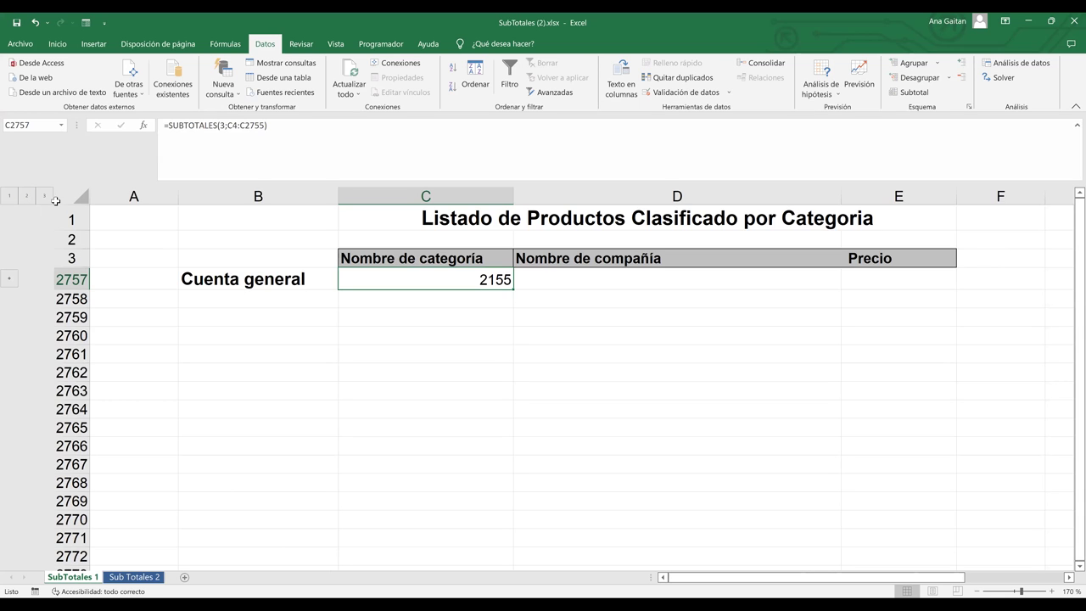
left_click(28, 201)
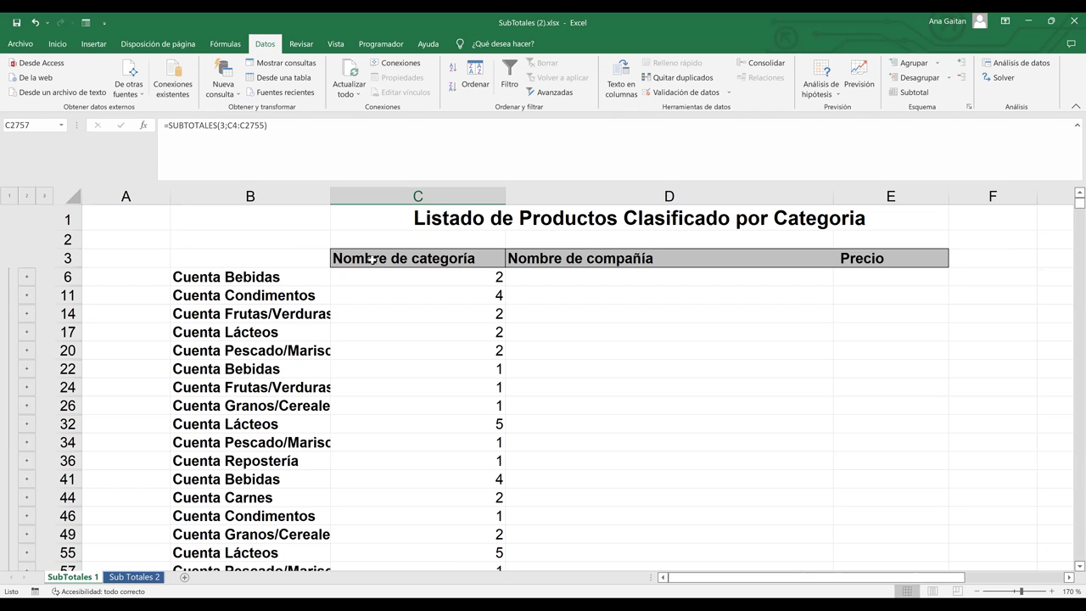
Inspect the first category count rows and the formula behind the Cuenta Condimentos count in C11.
left_click(293, 281)
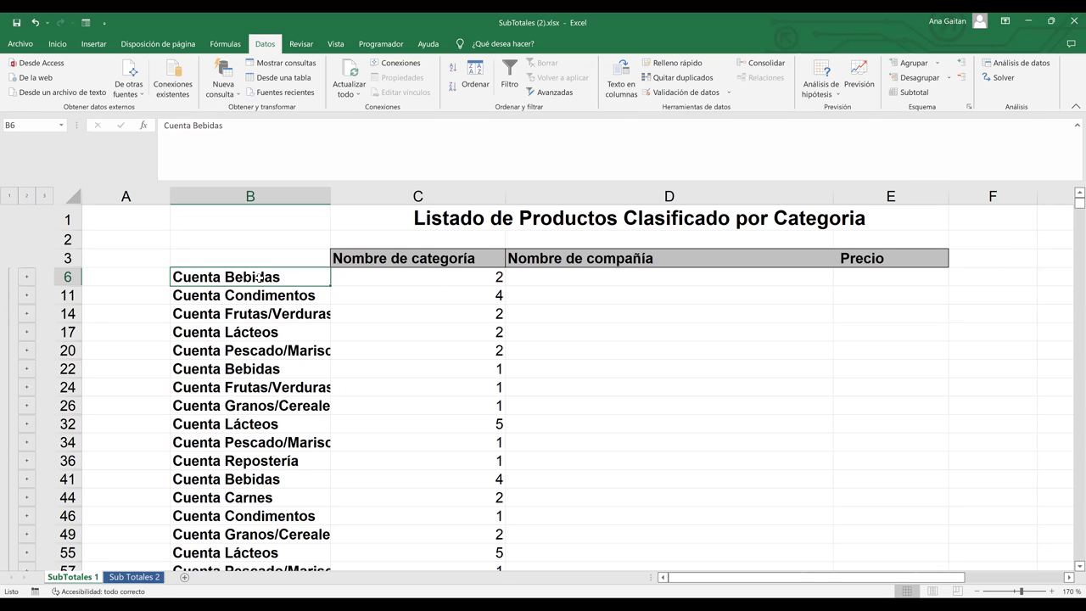
left_click(259, 311)
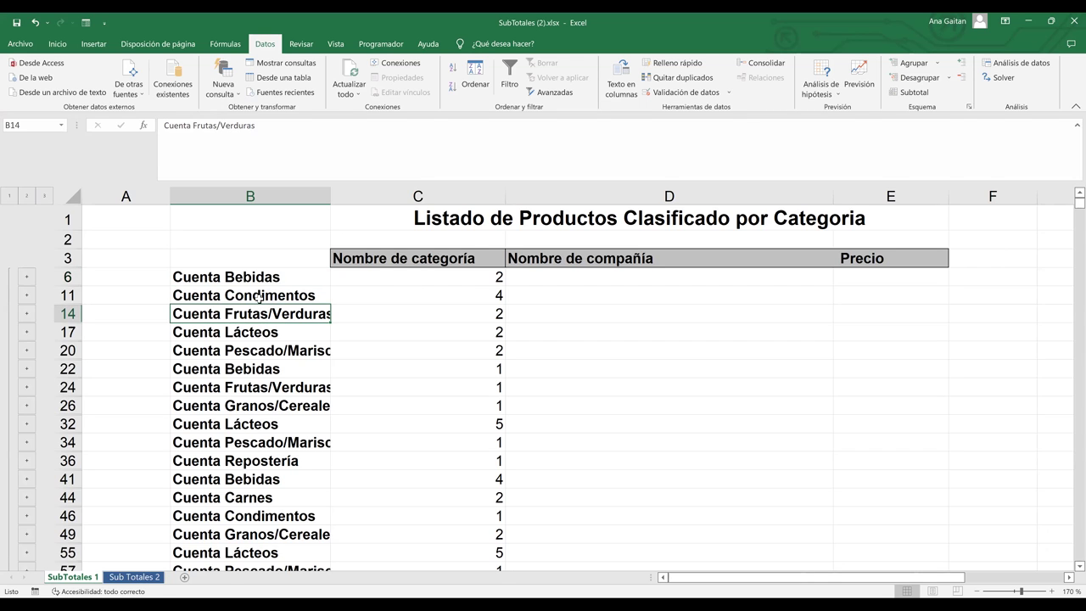
left_click(259, 297)
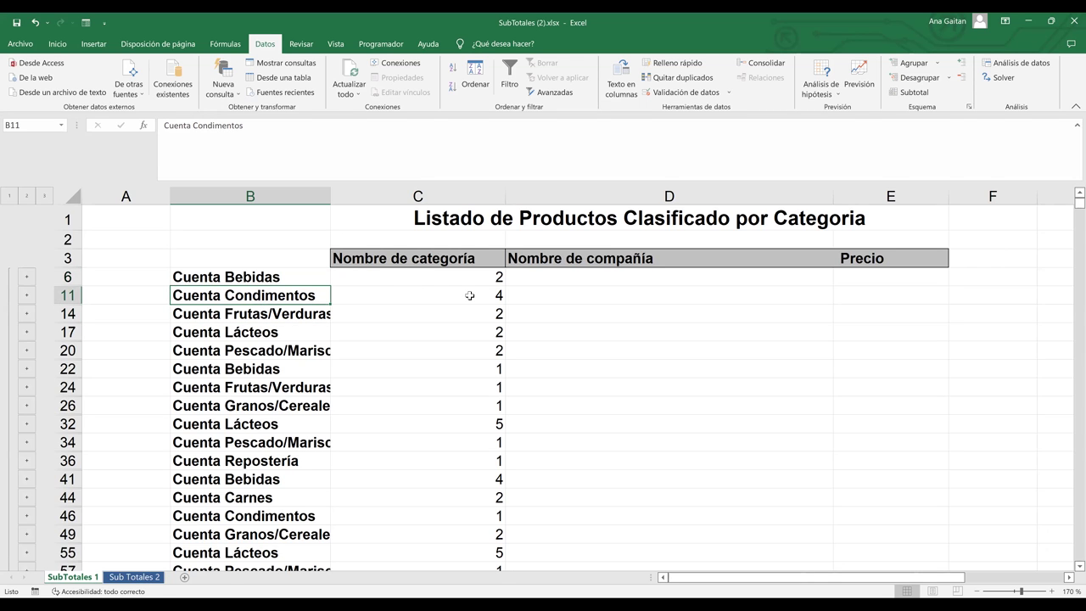
left_click(469, 295)
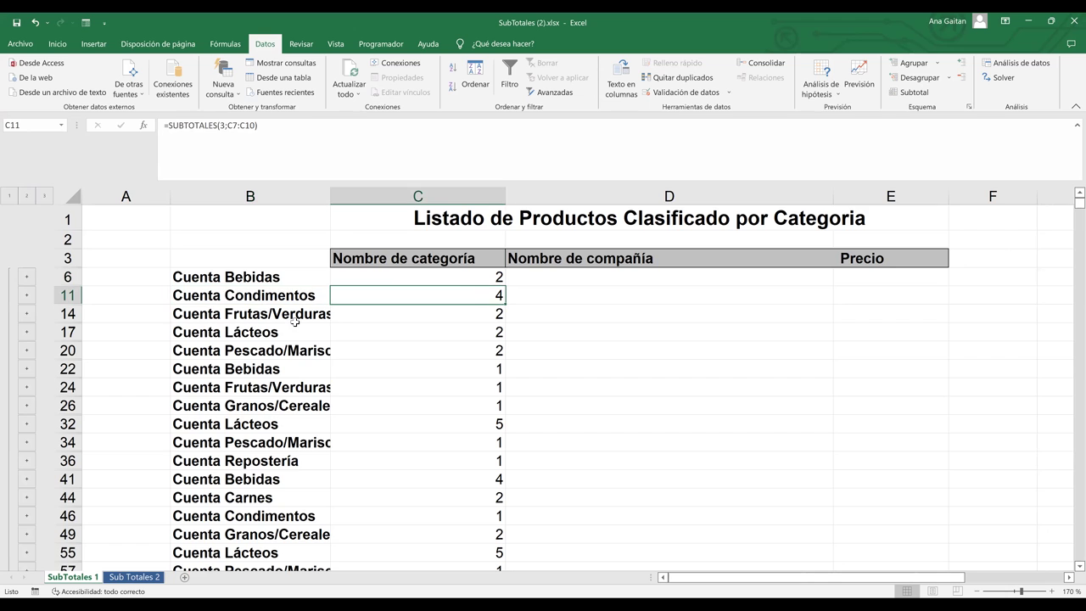
Examine how the category counts repeat down column B of the collapsed list, then return to the first row.
left_click(256, 332)
key("Down")
key("Down")
key("Down")
key("Down")
key("Down")
key("Down")
key("Down")
key("Down")
key("Down")
key("Down")
key("Down")
key("Down")
key("Down")
key("Down")
key("Down")
key("Down")
key("Down")
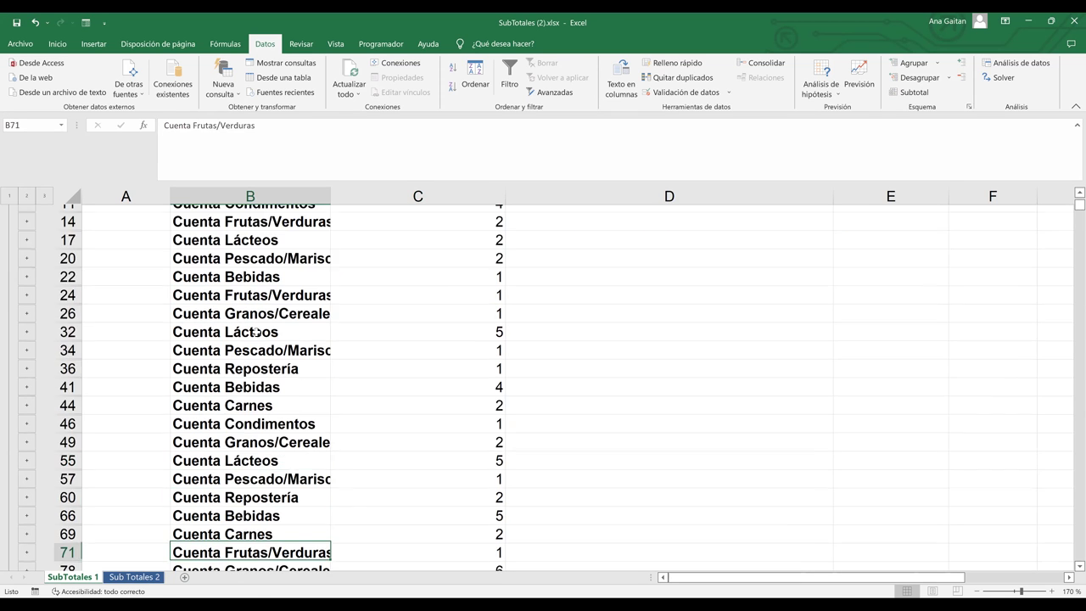
key("Down")
key("Down")
key("Down")
key("Down")
key("Down")
key("Down")
key("Down")
key("Down")
key("Down")
key("Down")
key("Down")
key("Down")
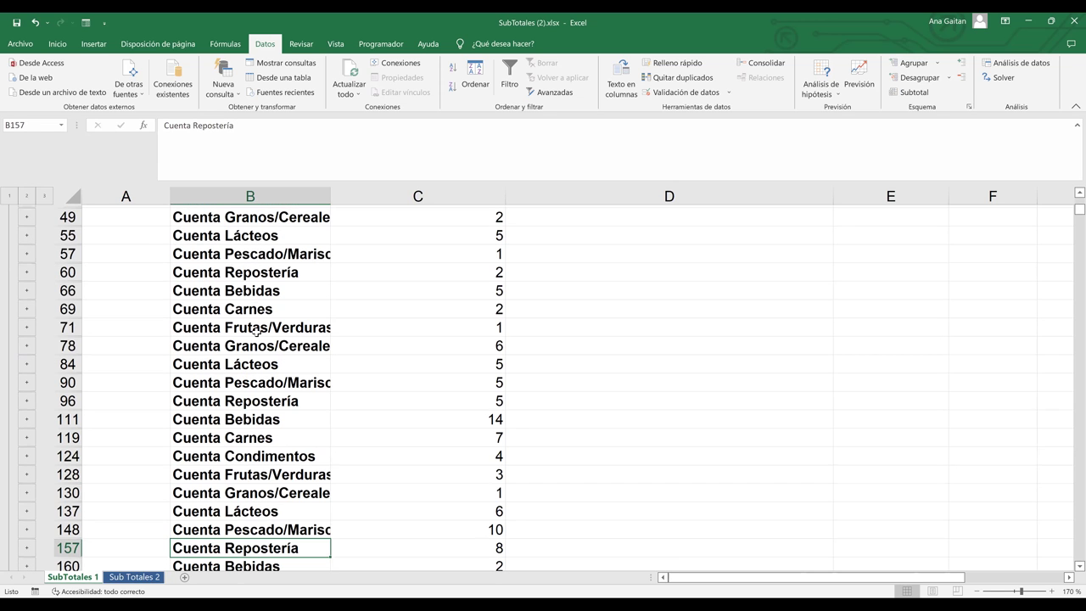
key("Down")
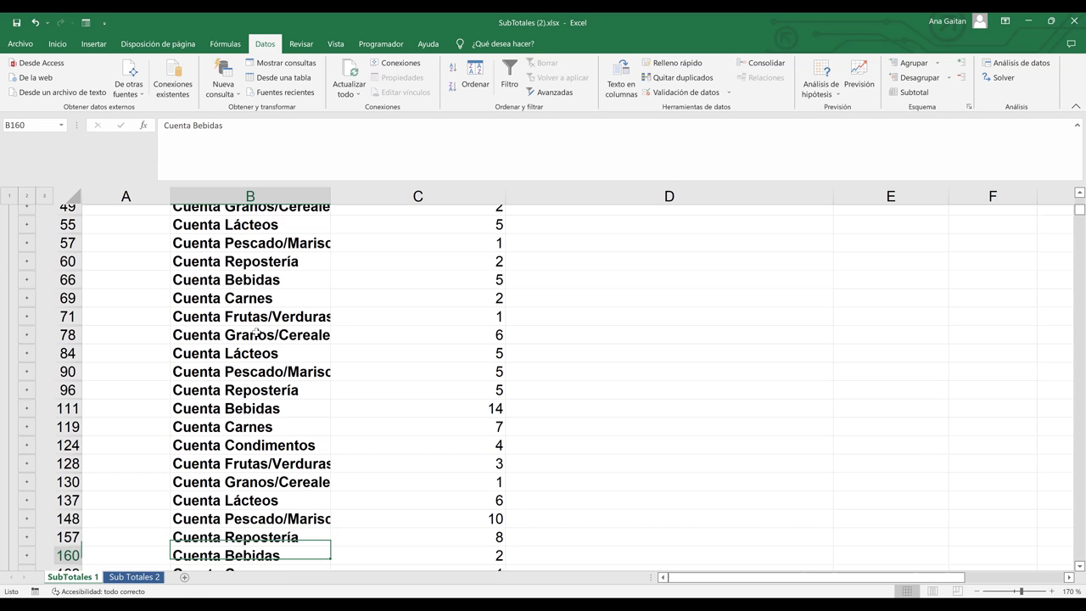
key("Down")
key("Down")
key("Down")
key("Down")
key("Down")
key("Down")
key("Down")
key("Down")
key("Down")
key("Down")
key("Down")
key("Down")
key("Down")
key("Down")
key("Down")
key("Down")
key("Down")
key("Down")
key("Down")
key("Down")
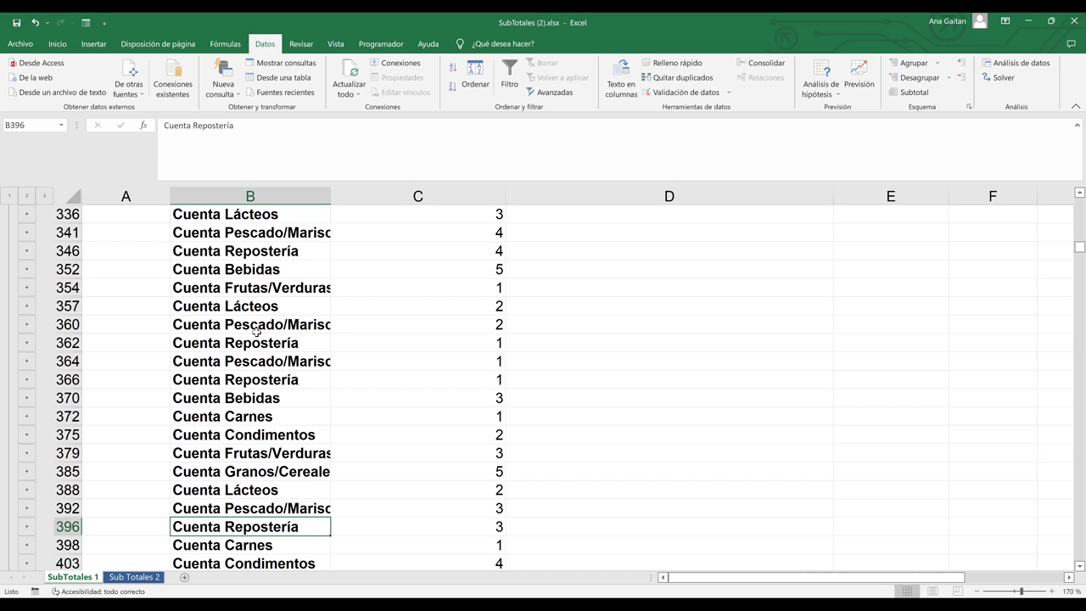
key("Up")
key("Up")
key("Up")
key("Up")
key("Up")
key("Up")
key("Up")
key("Up")
key("Up")
key("Up")
key("Up")
key("Up")
key("Up")
key("Up")
key("Up")
key("Up")
key("Up")
key("Up")
key("Up")
key("Up")
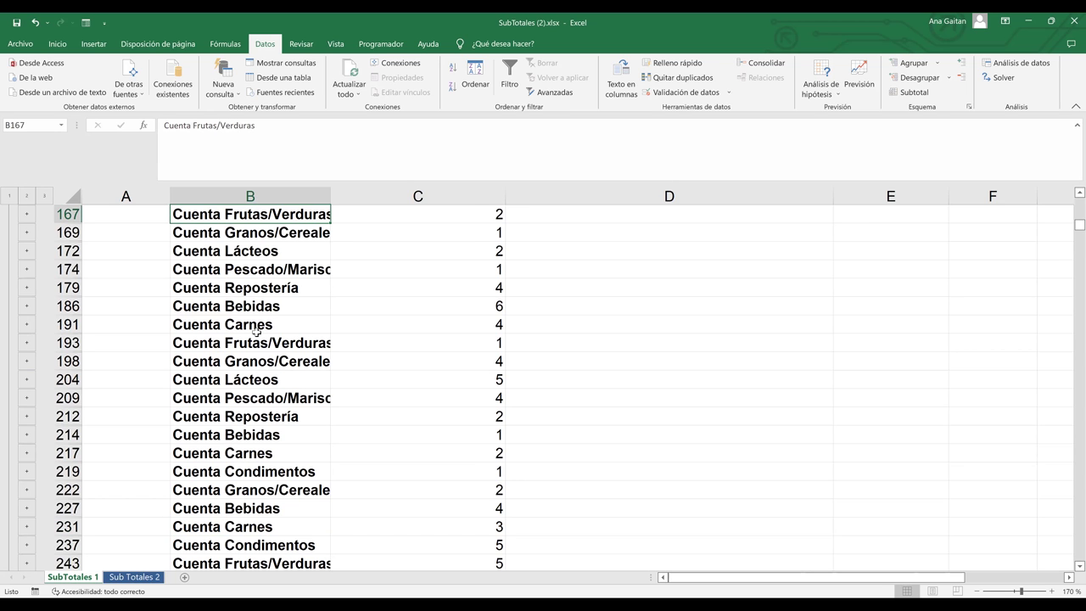
key("Up")
key("Up")
key("Up")
key("Up")
key("Up")
key("Up")
key("Up")
key("Up")
key("Up")
key("Up")
key("Up")
key("Up")
key("Up")
key("Up")
key("Up")
key("Up")
key("Up")
key("Up")
key("Up")
key("Up")
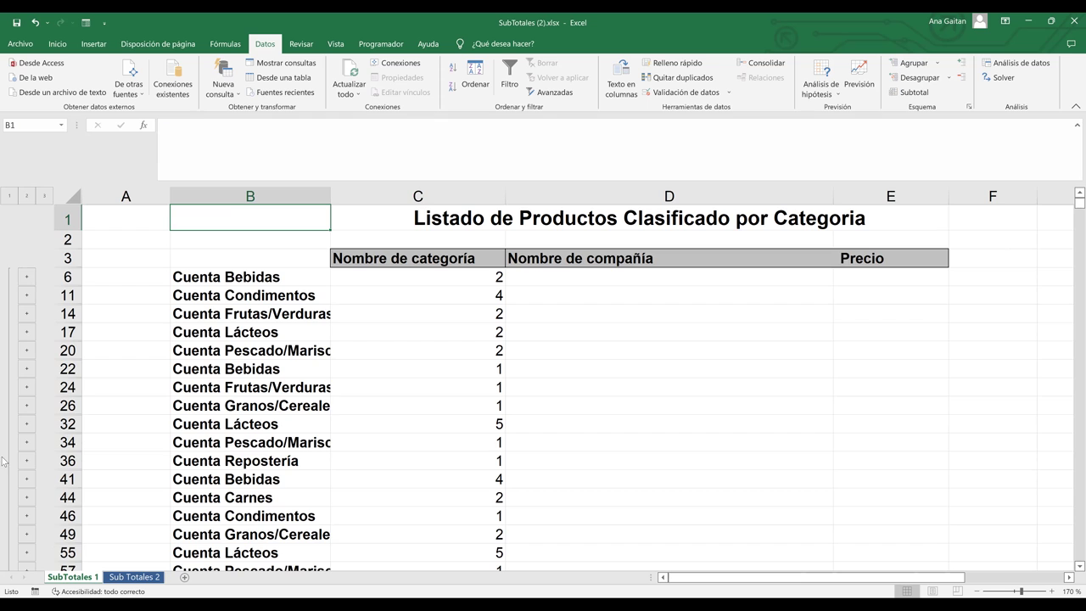
Expand the first Bebidas group, compare its count in C6 with the detail rows C4:C5, and collapse the group again.
left_click(27, 278)
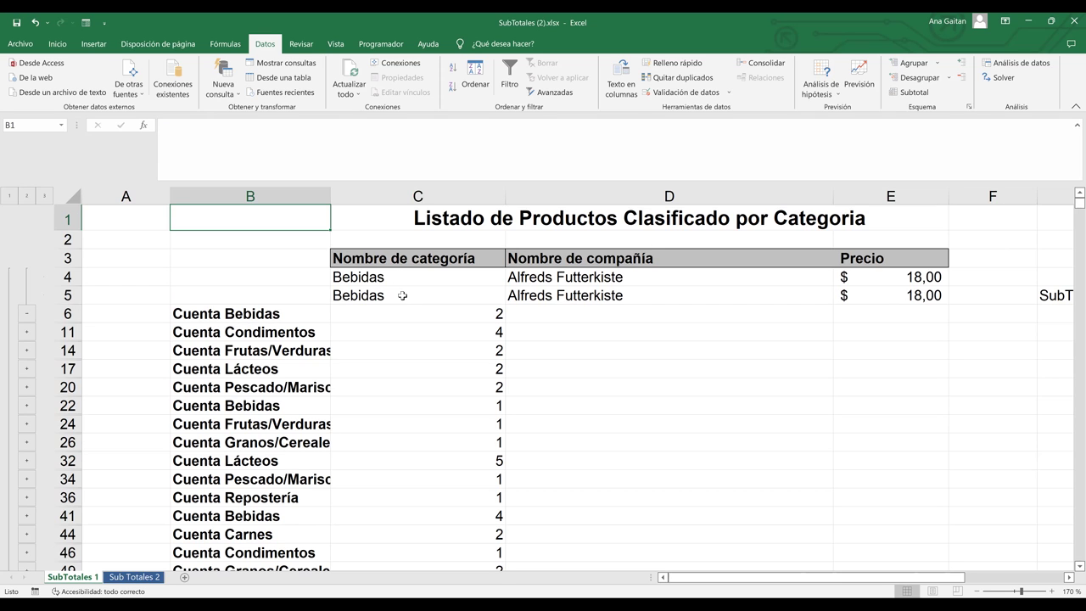
left_click(263, 316)
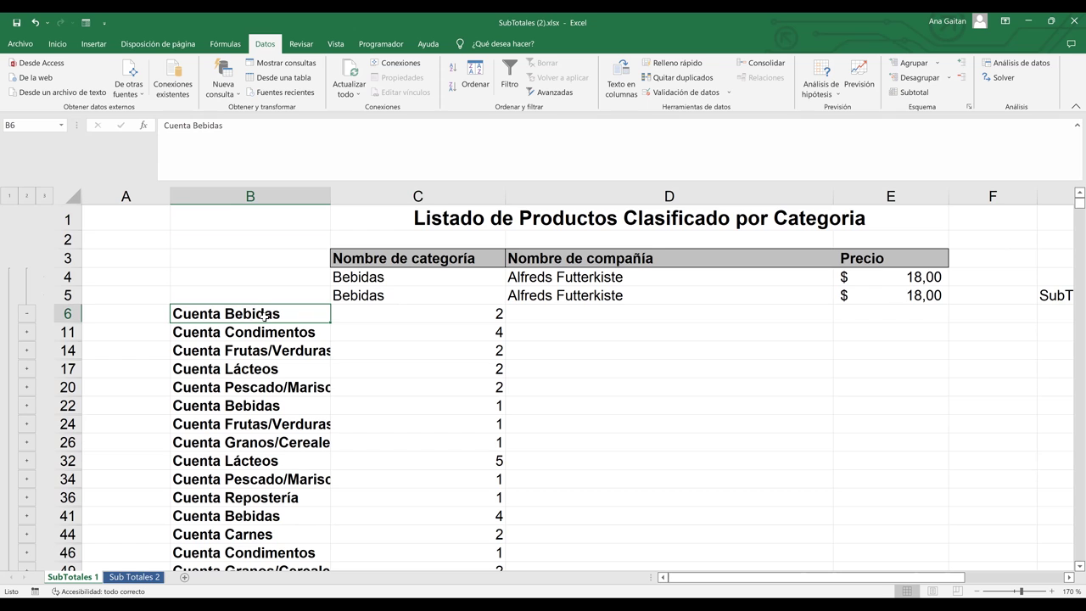
left_click(480, 310)
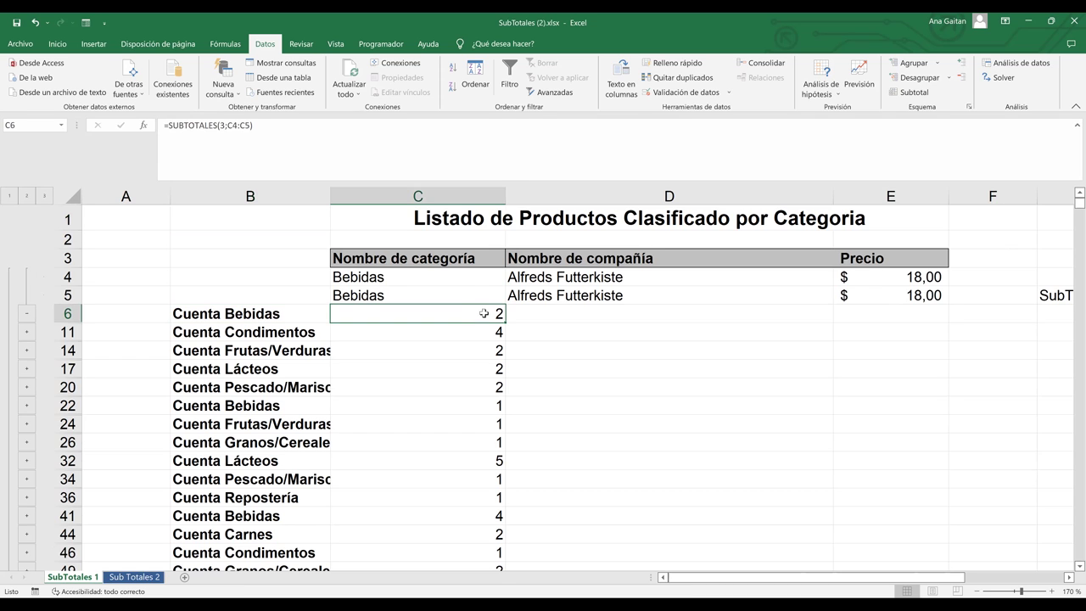
left_click(448, 277)
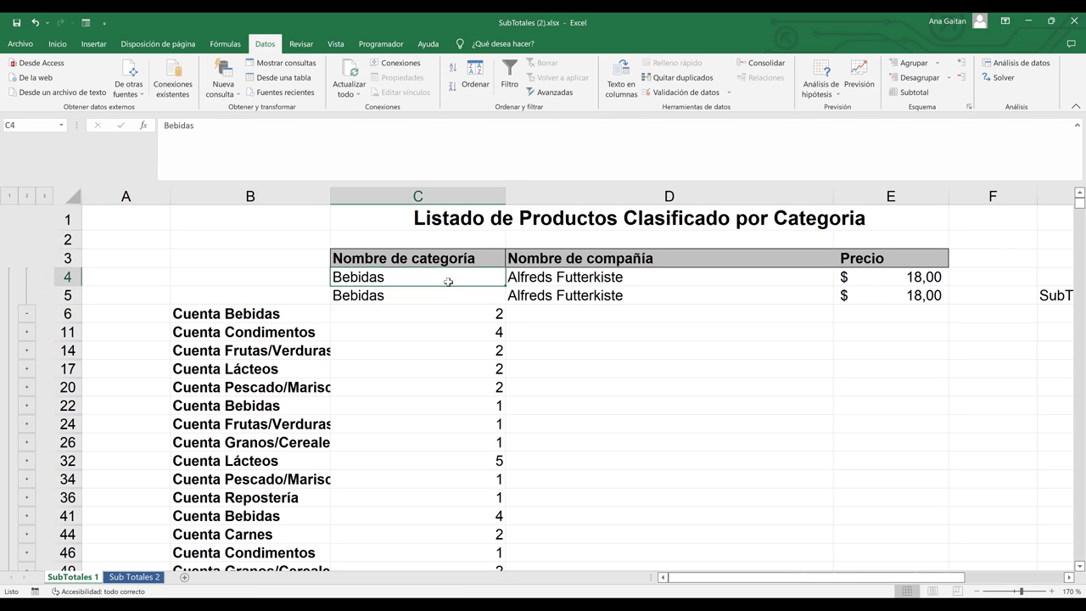
left_click_drag(448, 287, 448, 296)
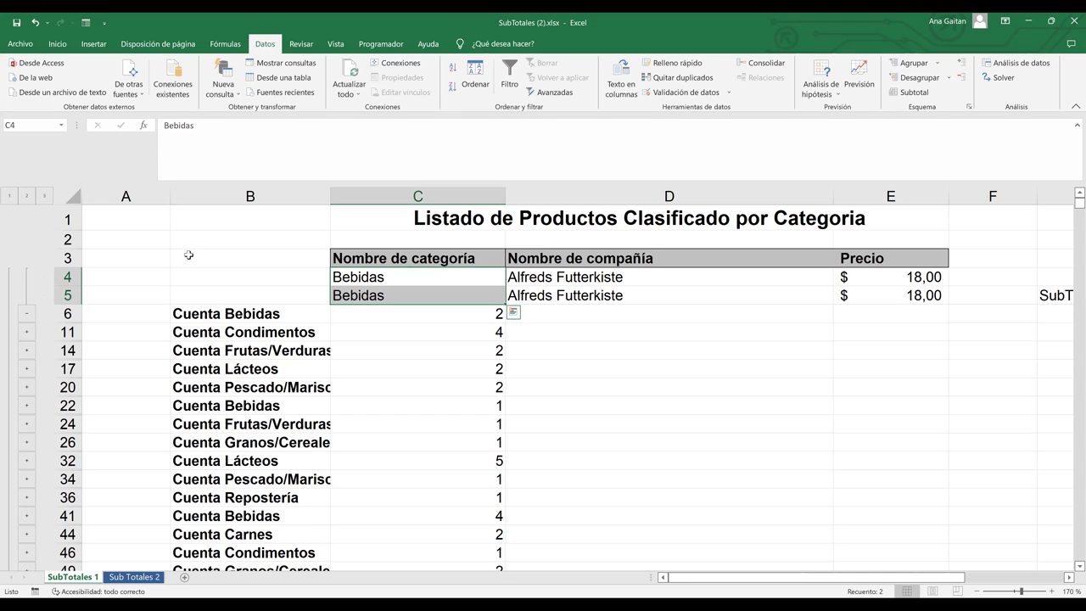
key("ctrl+z")
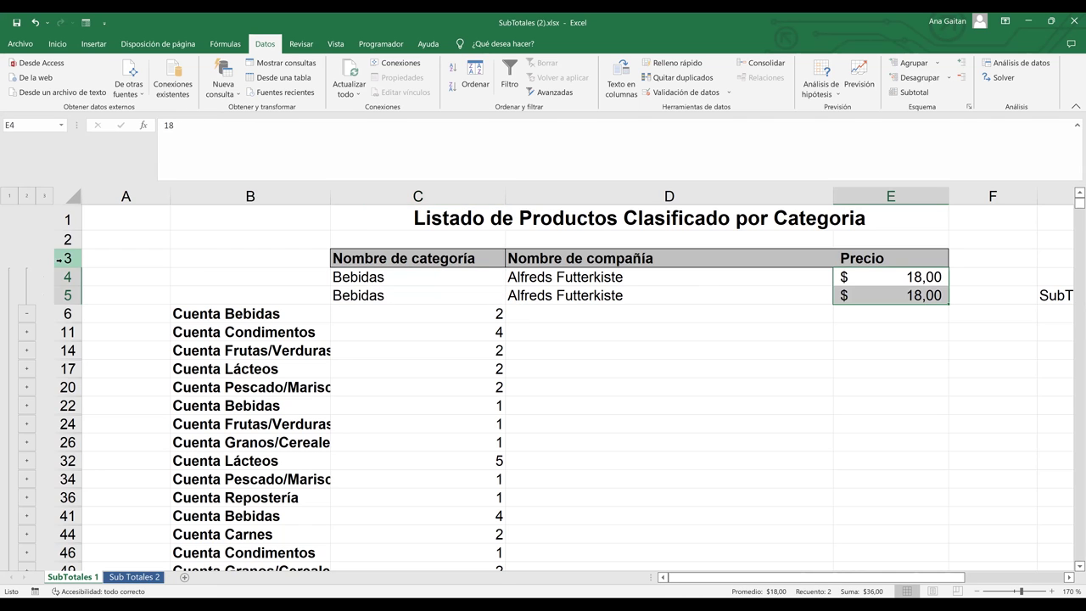
left_click(28, 314)
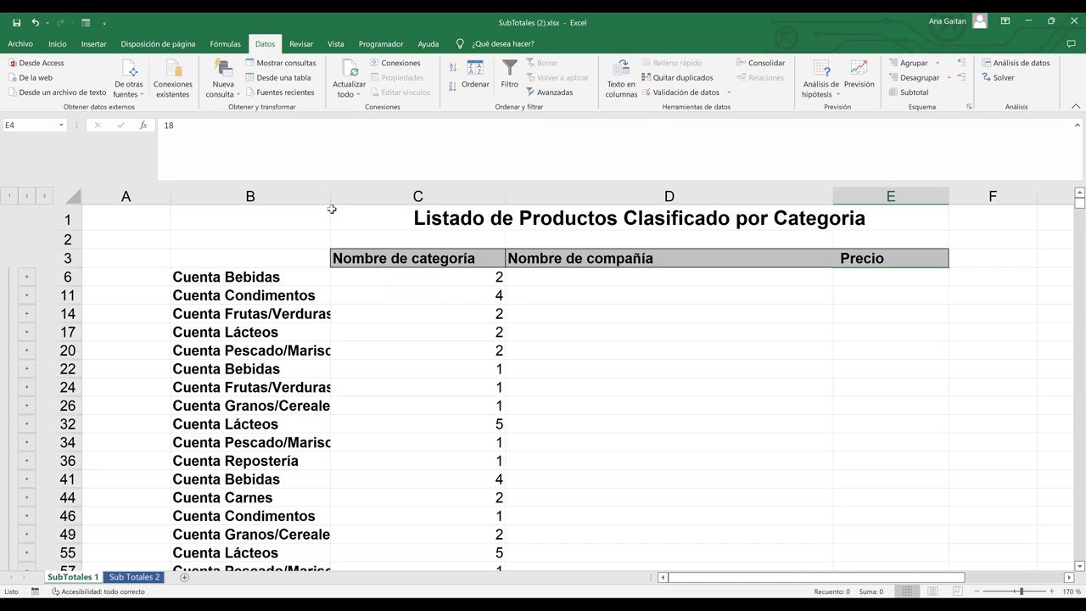
Show all detail rows of the outline and compare the Cuenta Bebidas count in C6 with the Bebidas rows C4:C5.
left_click(420, 280)
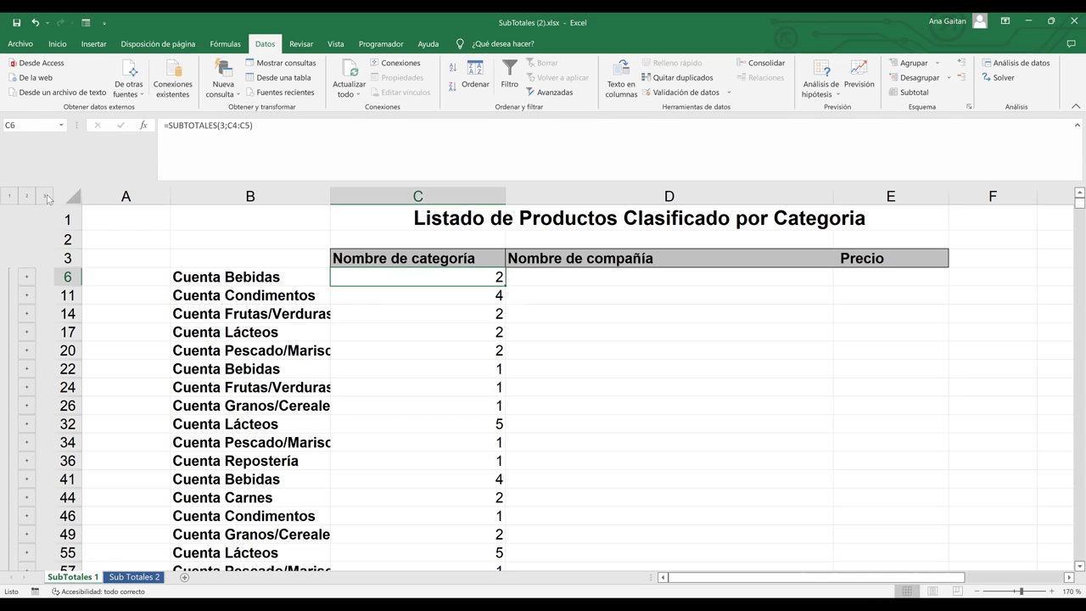
left_click(48, 197)
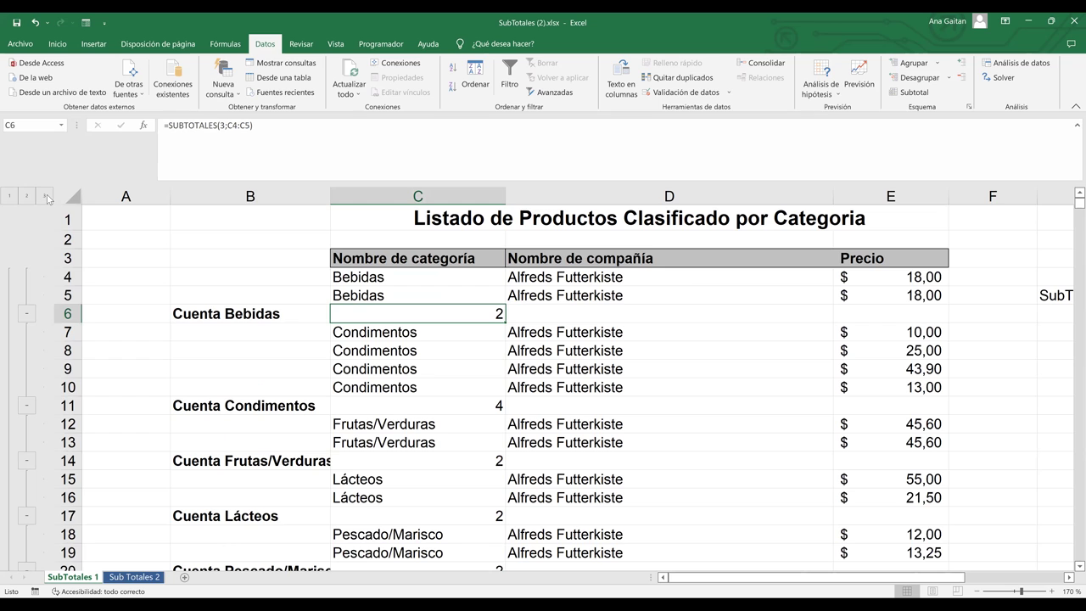
left_click(257, 316)
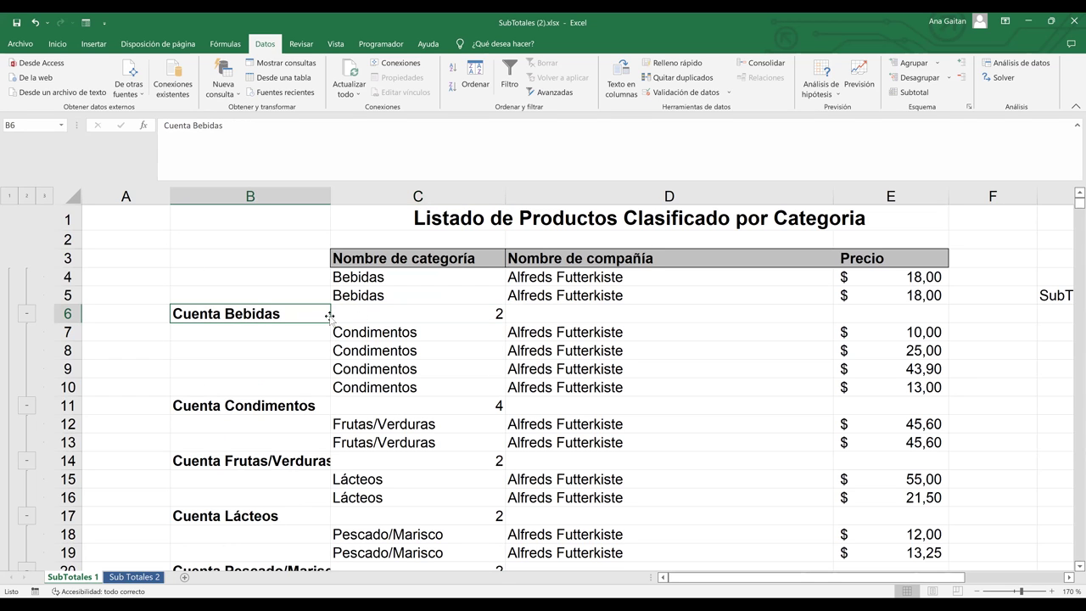
left_click(437, 318)
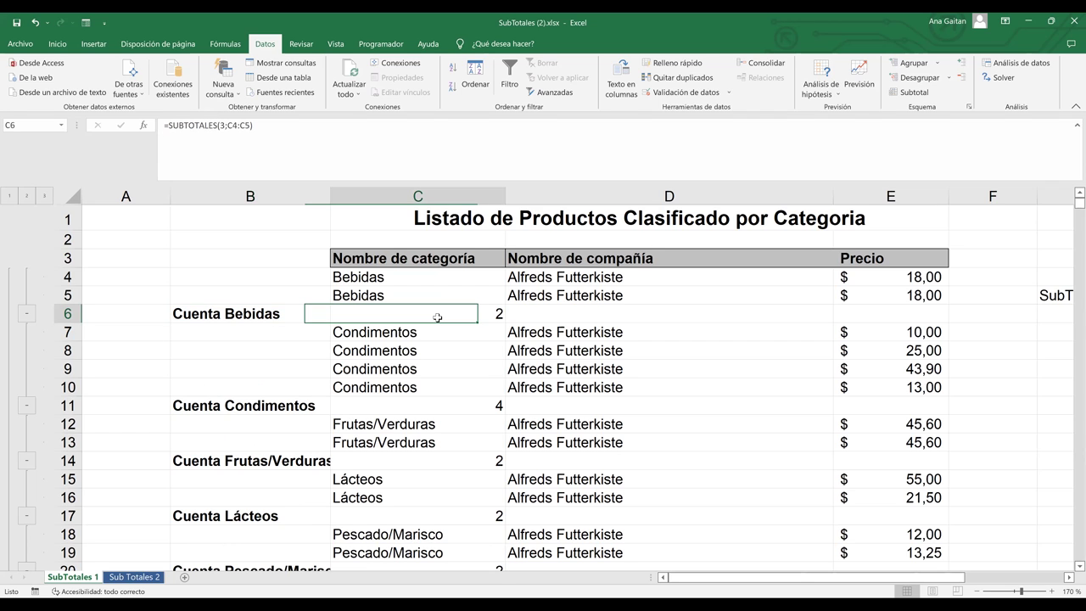
left_click(427, 292)
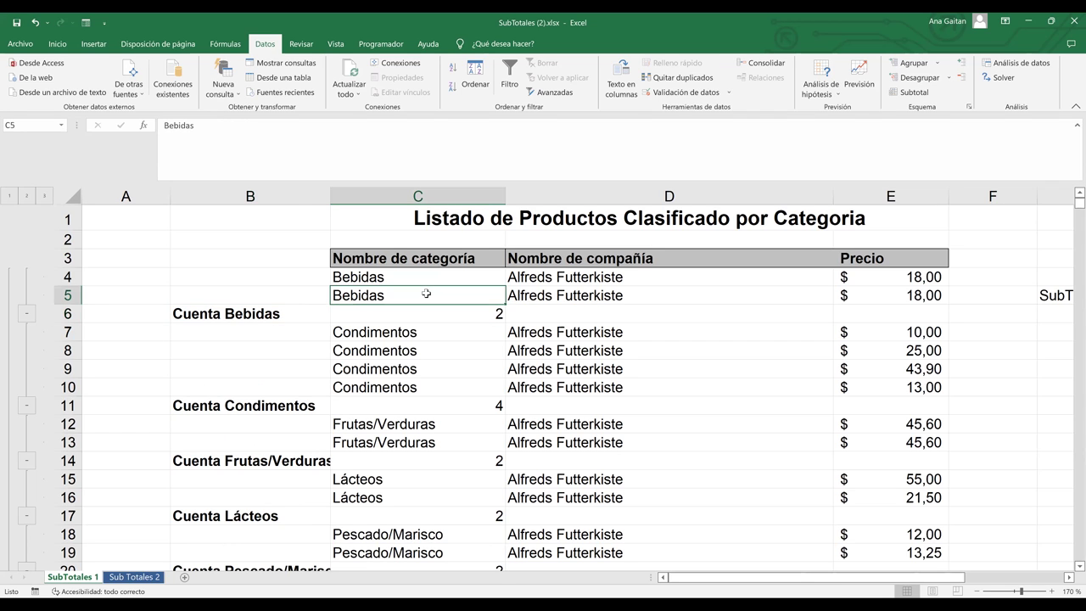
left_click(426, 281, "shift")
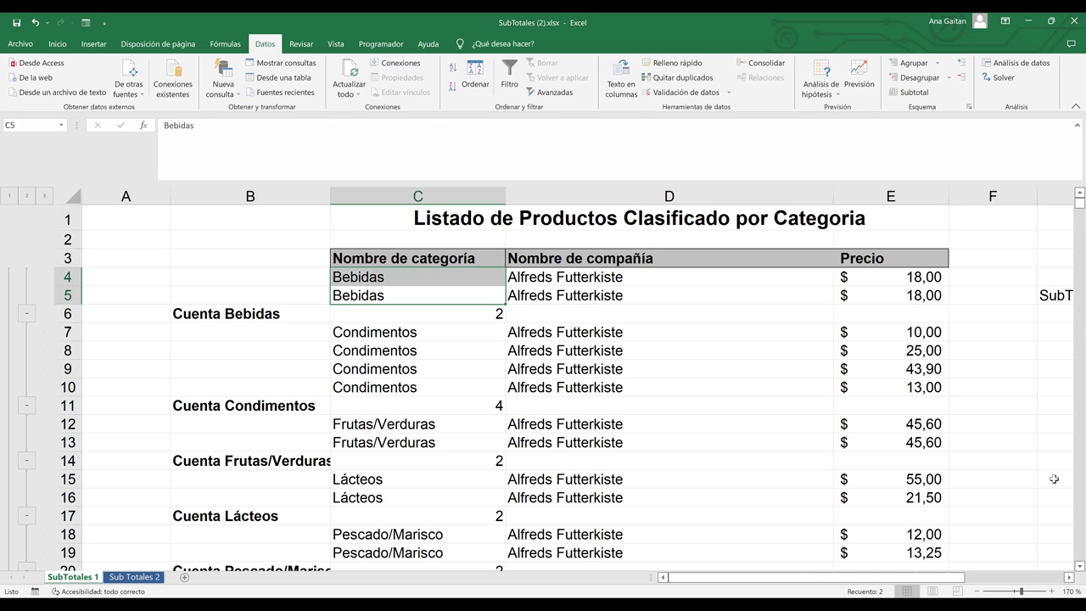
Review the following category blocks and their counts further down the fully expanded list.
left_click(1072, 567)
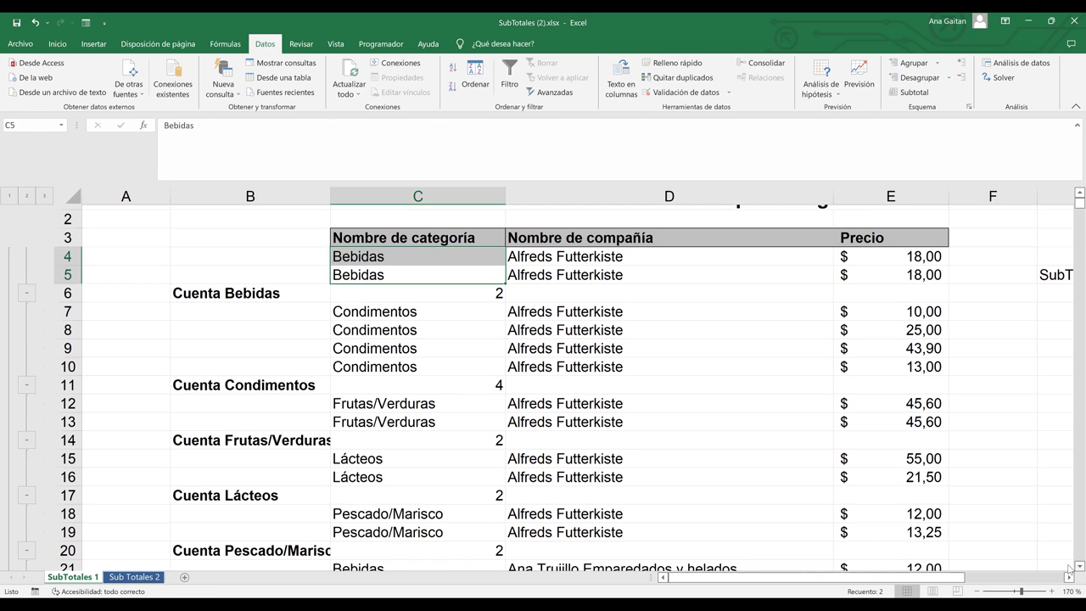
left_click(1073, 567)
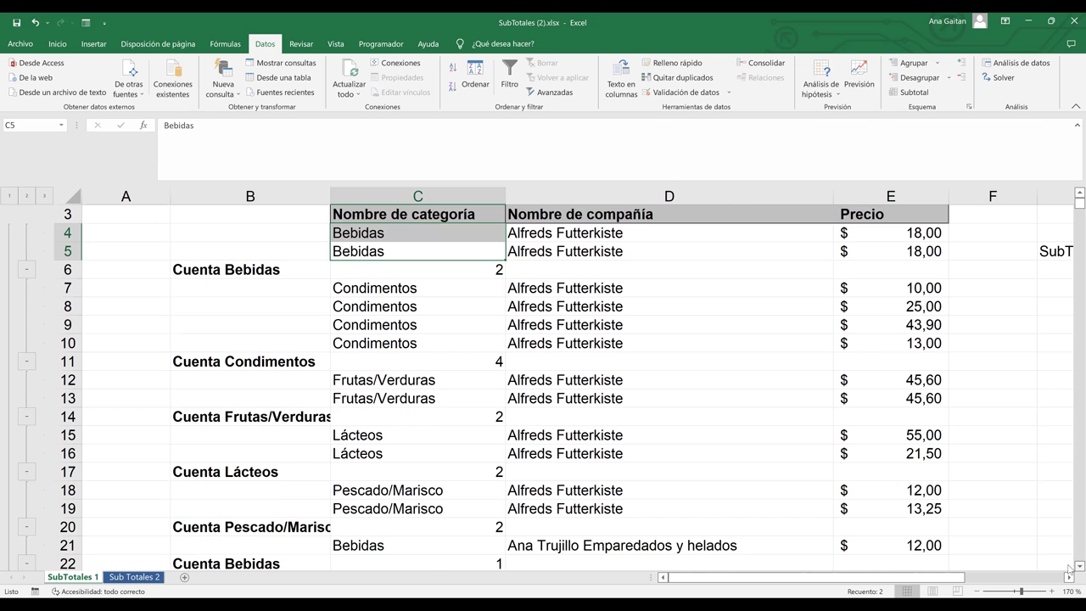
left_click(1073, 567)
left_click(1072, 566)
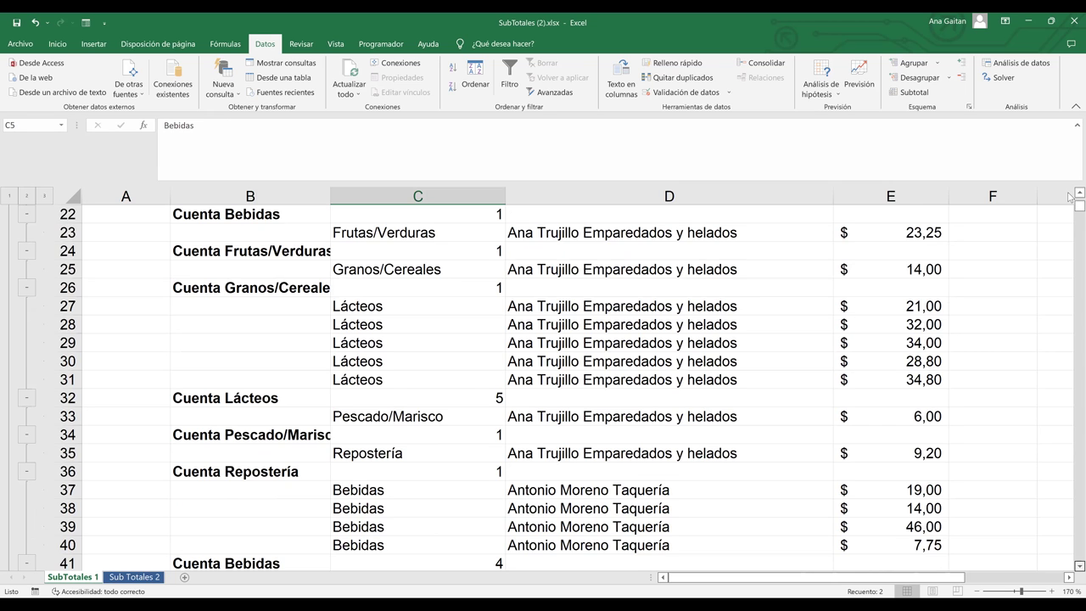
Compare the Cuenta Lácteos count in C32 with the Lácteos detail rows C27:C31 and their company and price.
scroll(1068, 197, "down", 1)
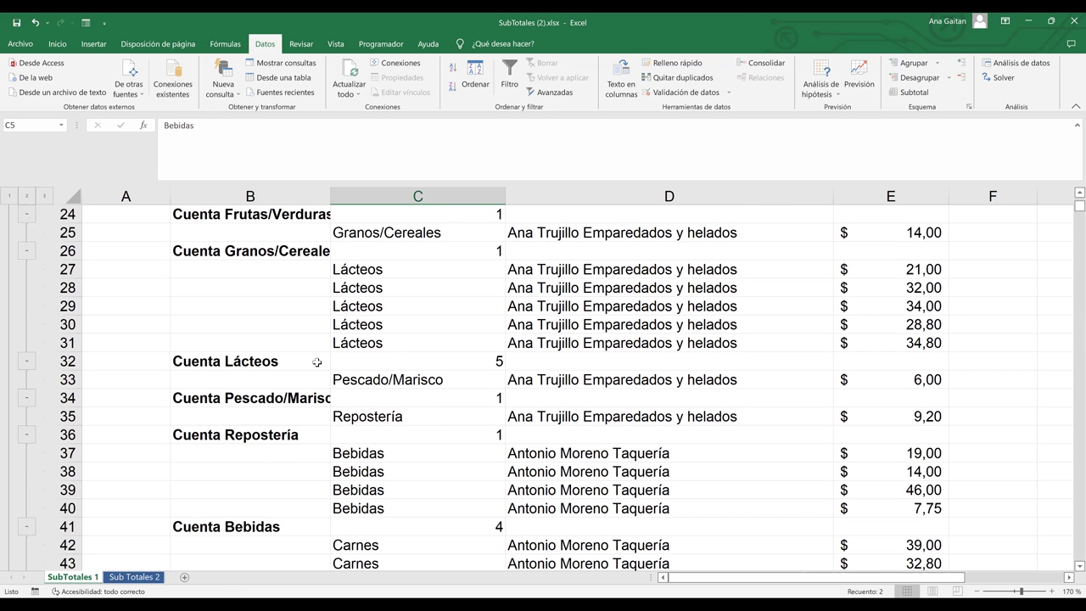
left_click(308, 361)
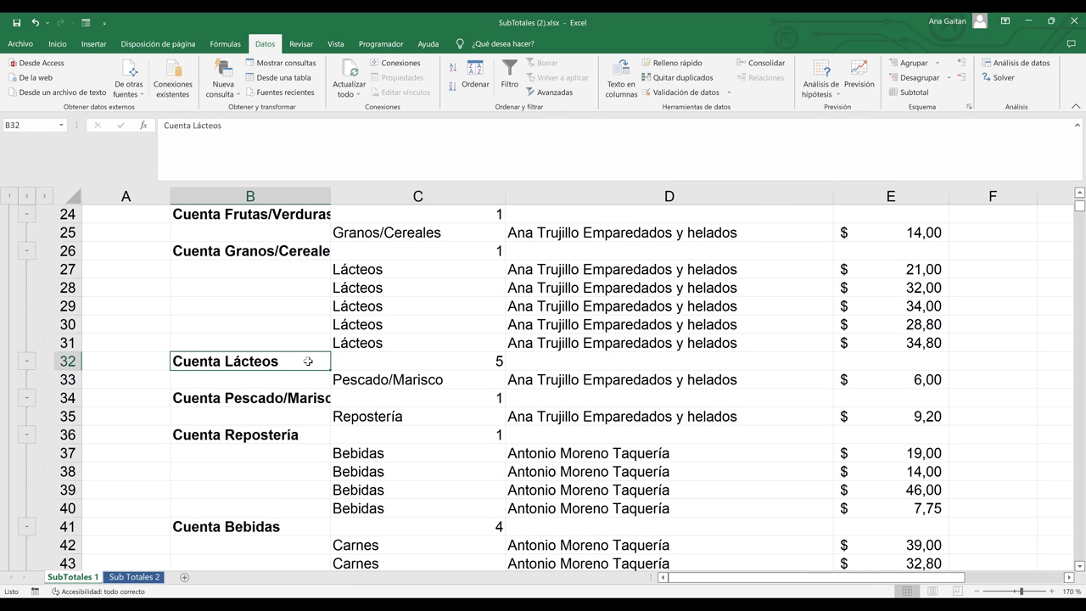
left_click(415, 364)
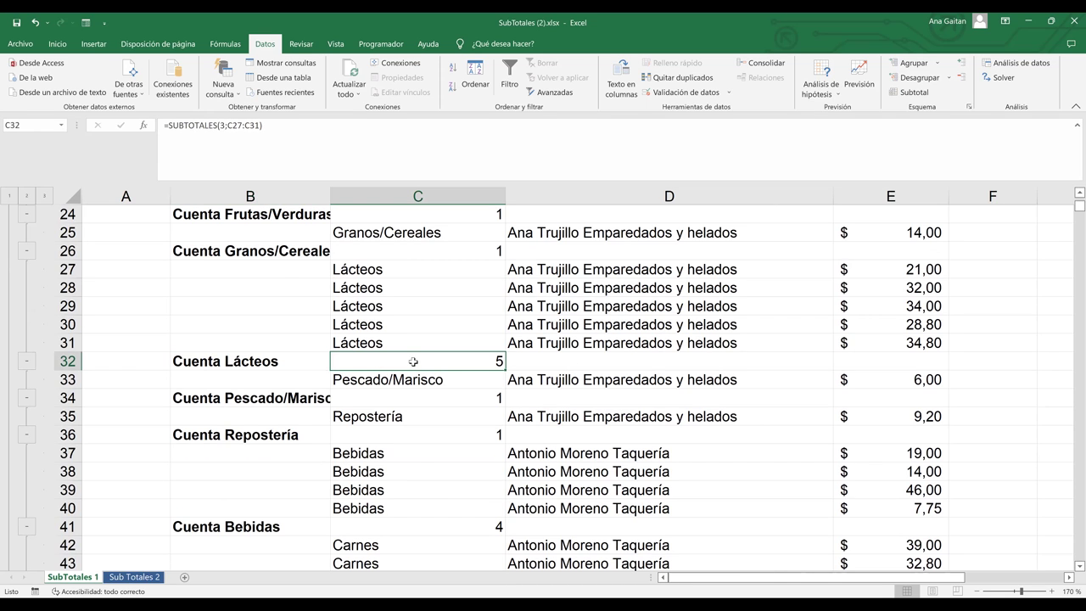
left_click(409, 342)
left_click_drag(408, 342, 422, 270)
left_click(633, 290)
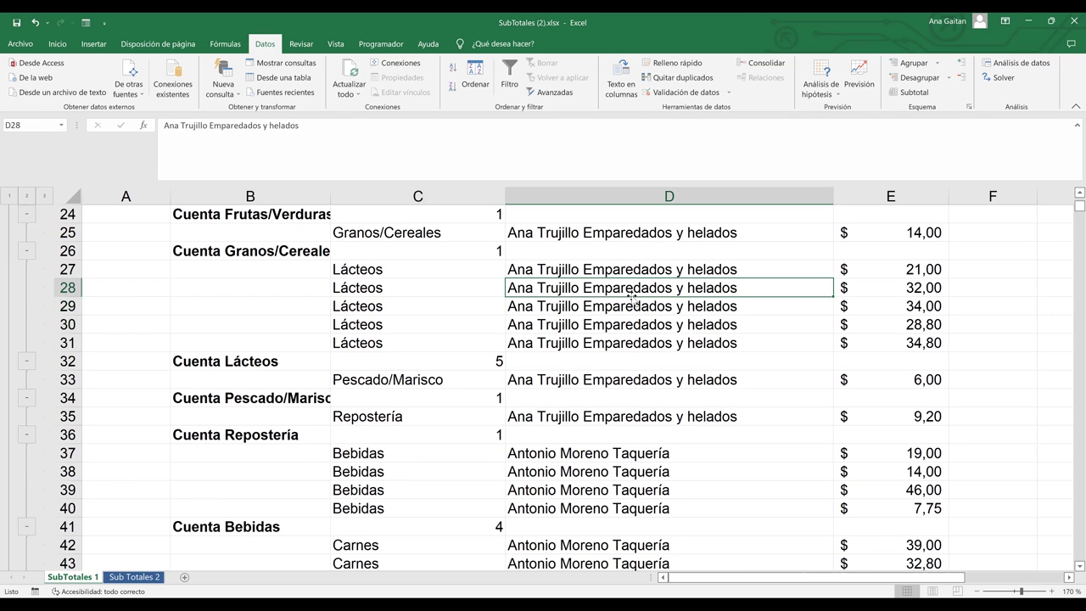
left_click(888, 328)
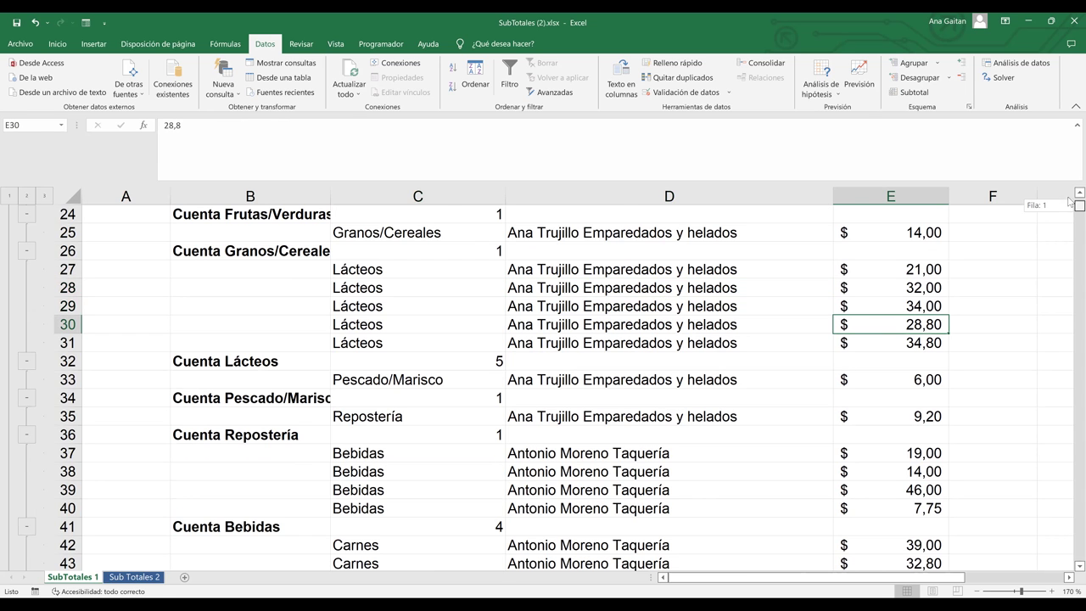
Replace the current subtotals of the product list with Suma subtotals of Precio at each change in Nombre de categoría.
left_click_drag(1071, 206, 1071, 194)
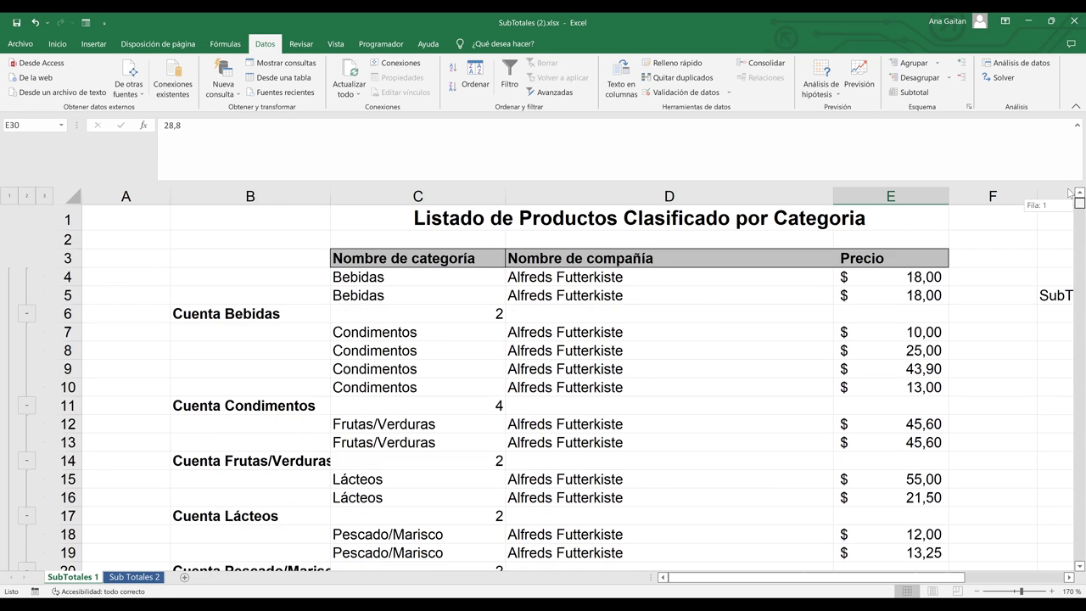
left_click(795, 311)
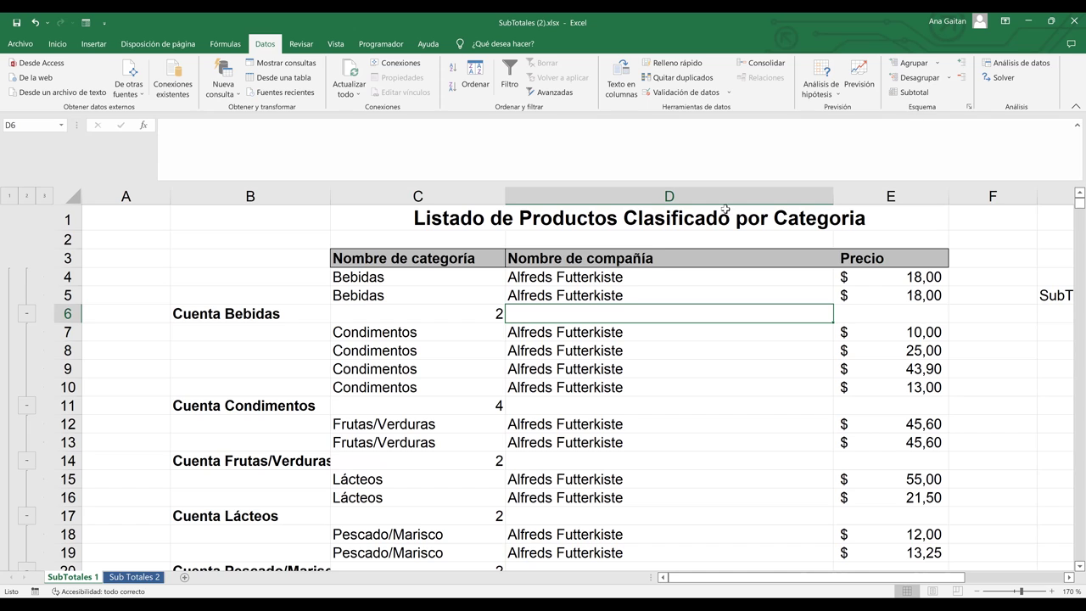
left_click(630, 298)
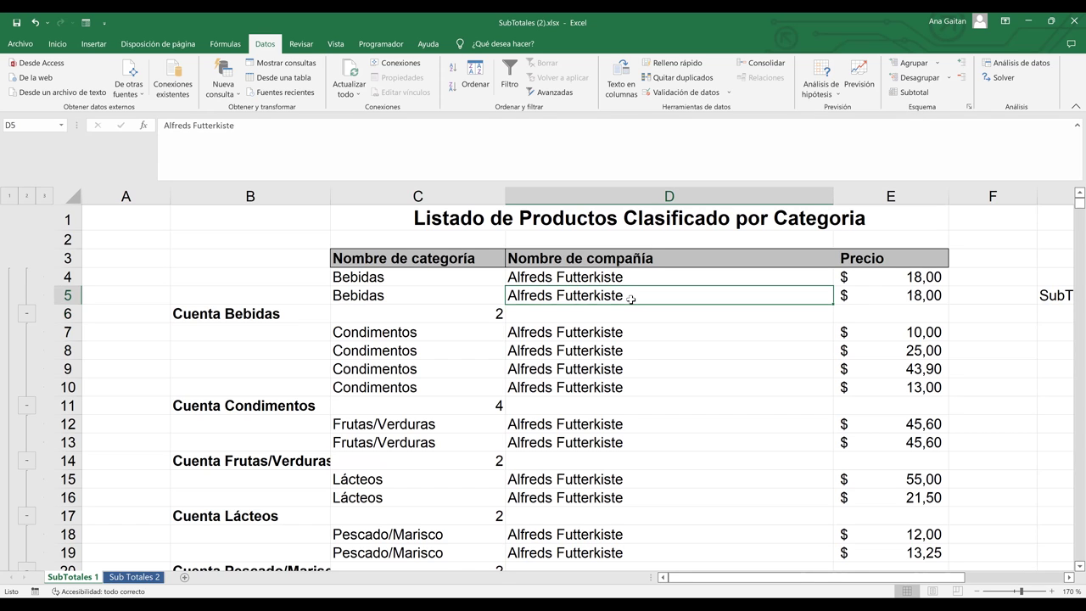
left_click(596, 423)
left_click(636, 357)
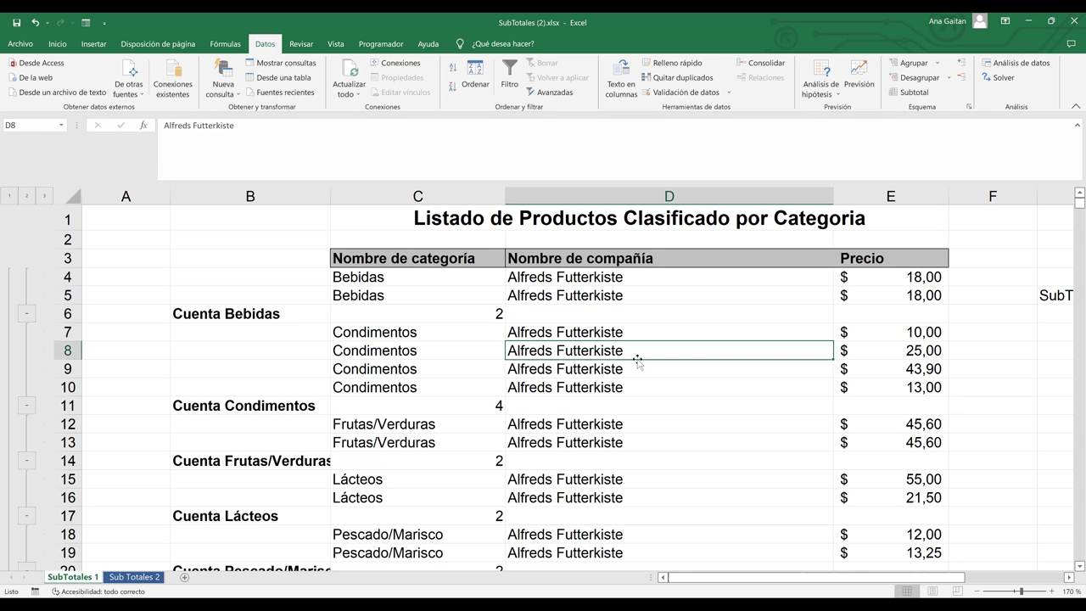
left_click(916, 93)
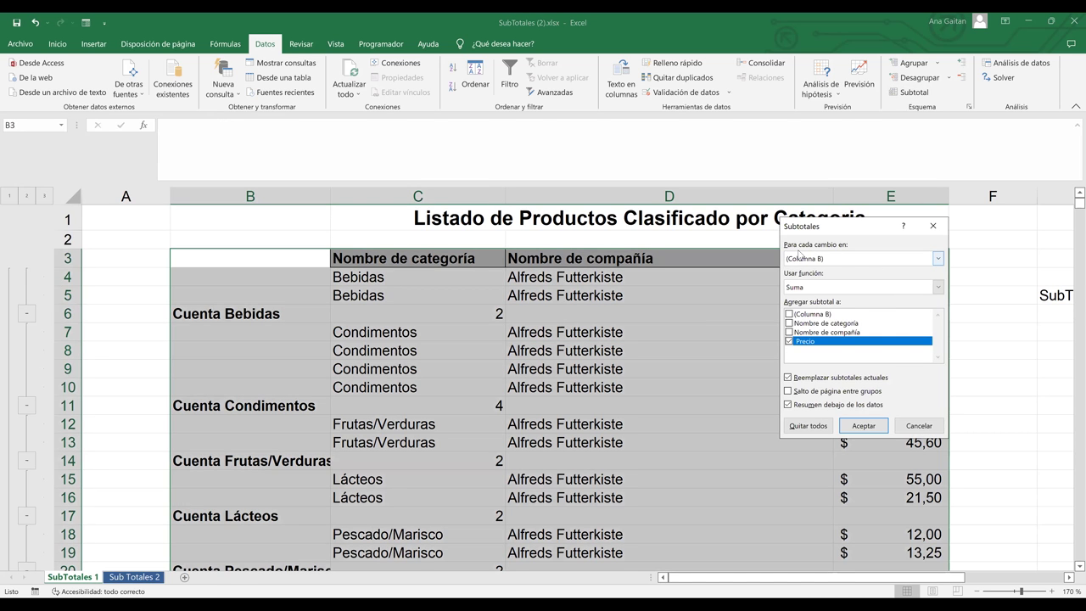
left_click(840, 261)
key("Down")
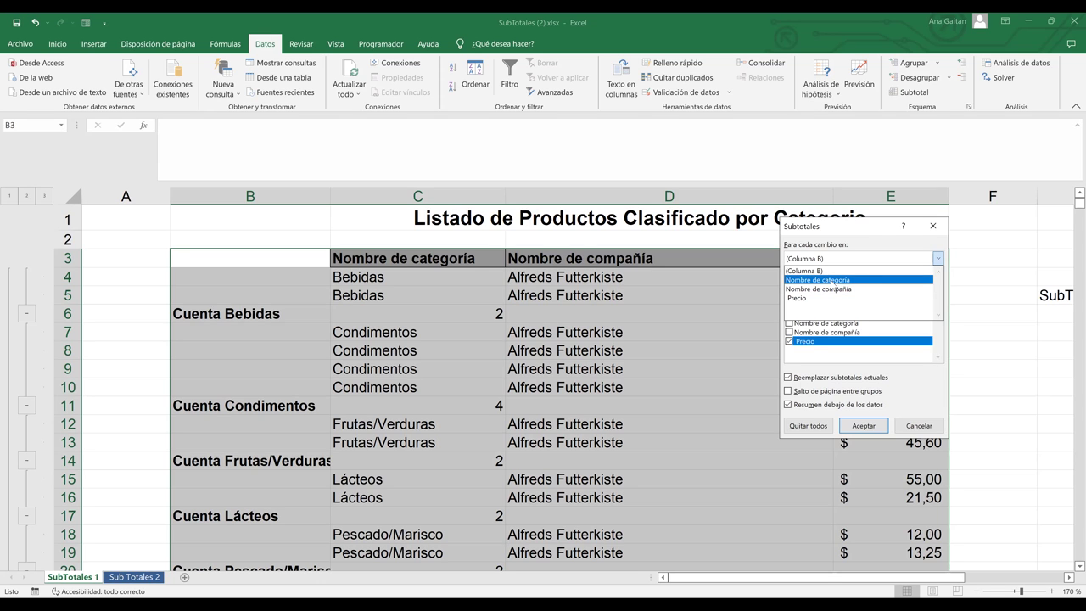
left_click(835, 287)
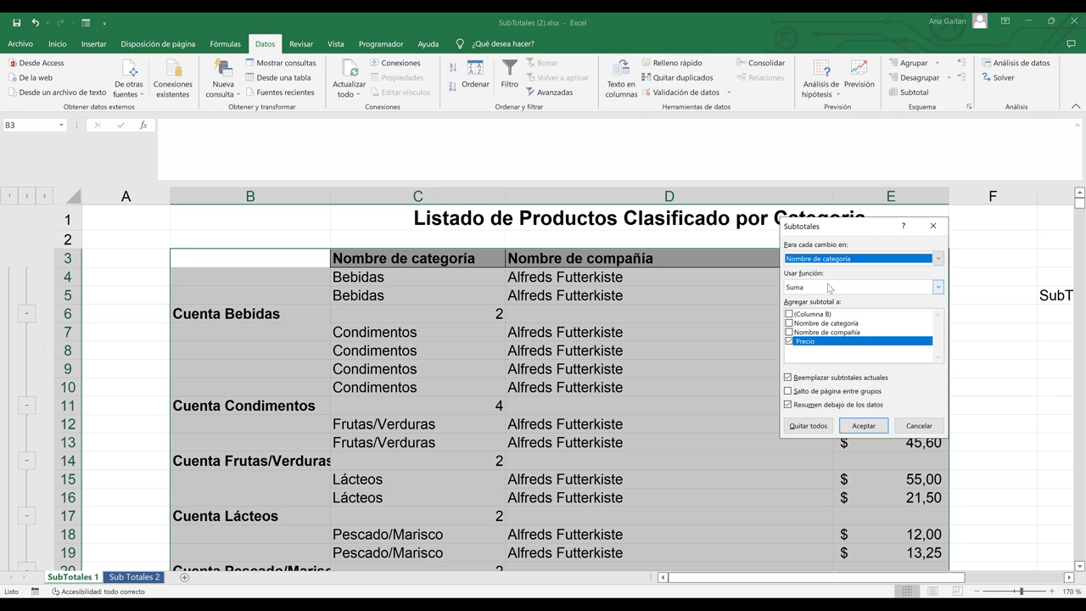
left_click(829, 288)
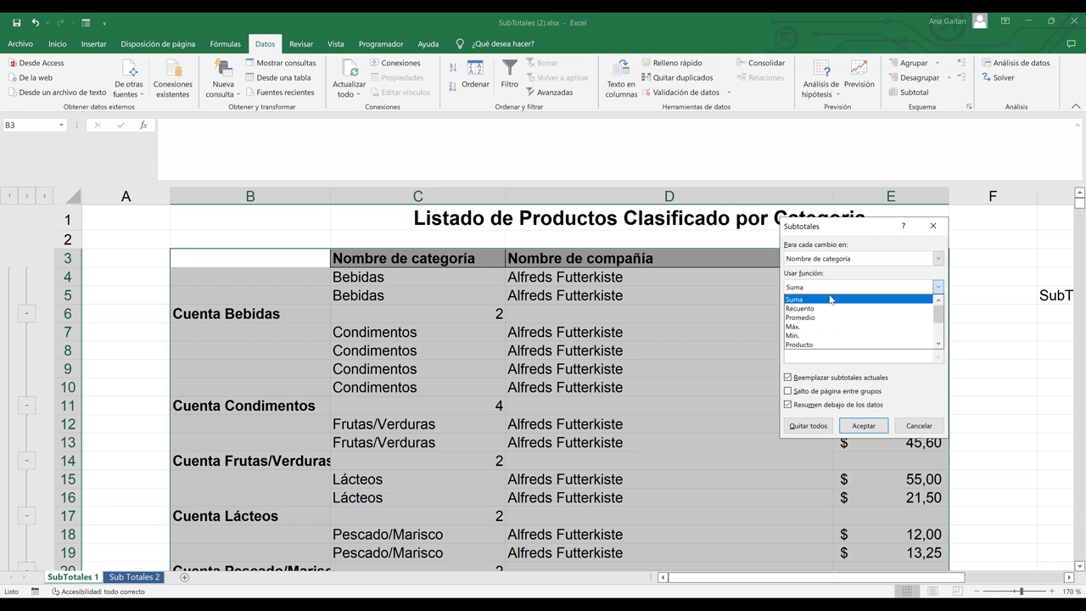
left_click(821, 349)
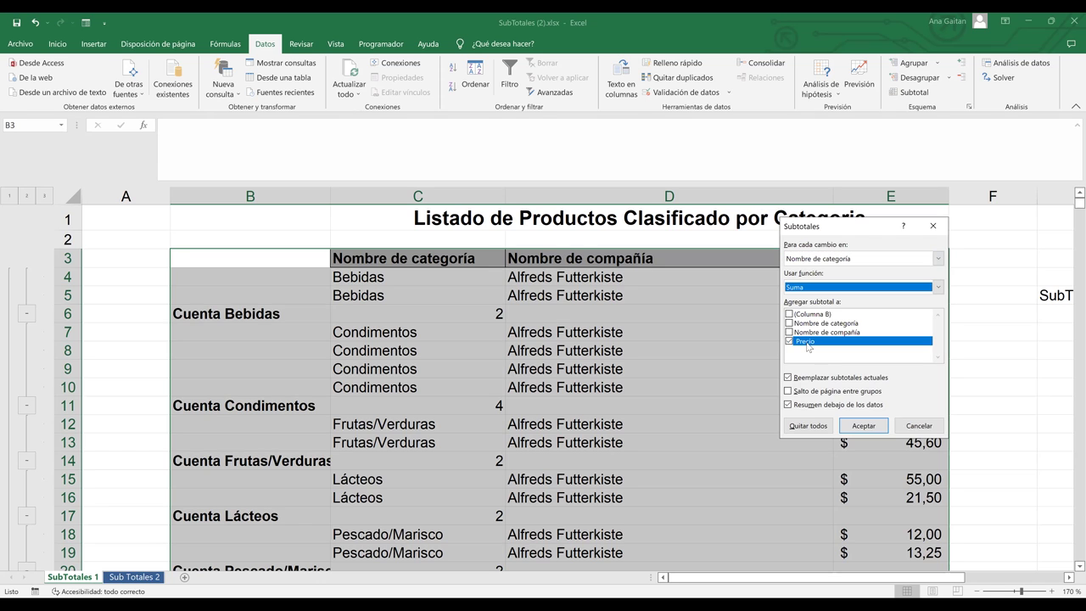
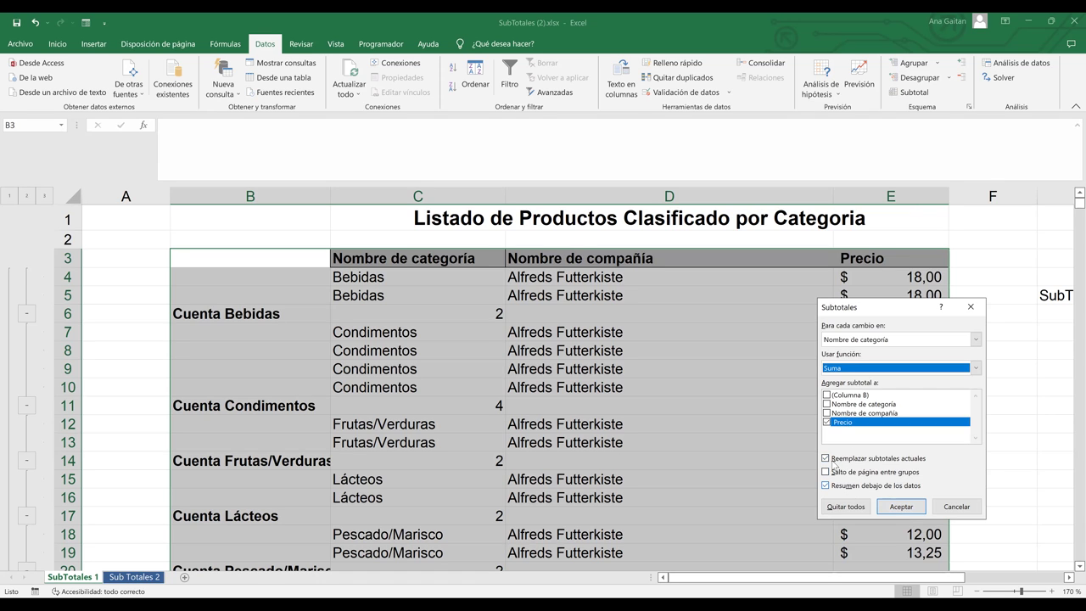
left_click(898, 506)
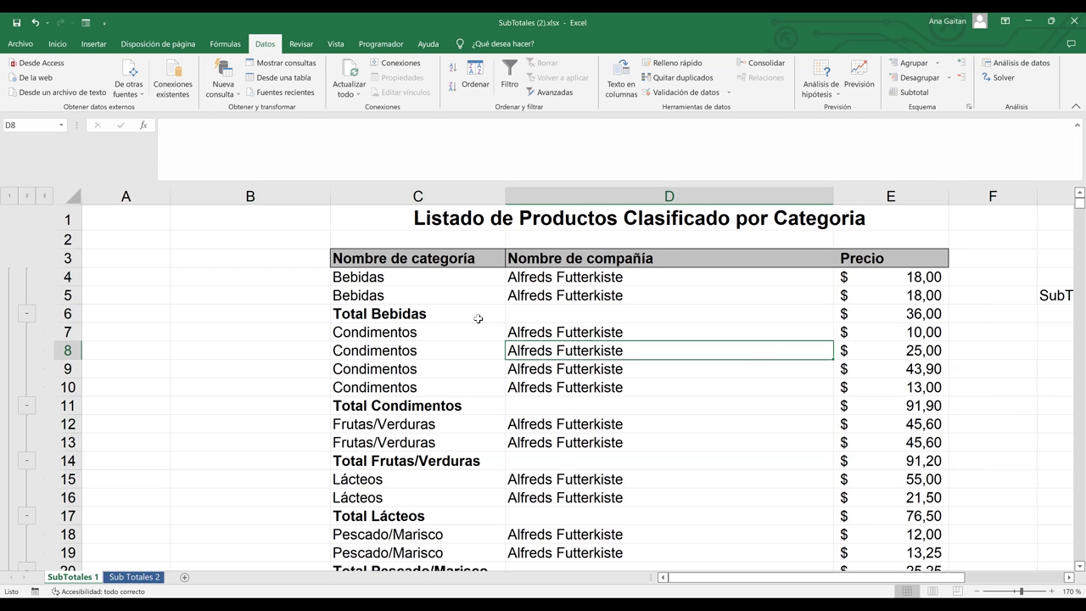
Compare the Total Bebidas row 6 and its formula in E6 with the Bebidas prices in E4:E5.
left_click(434, 311)
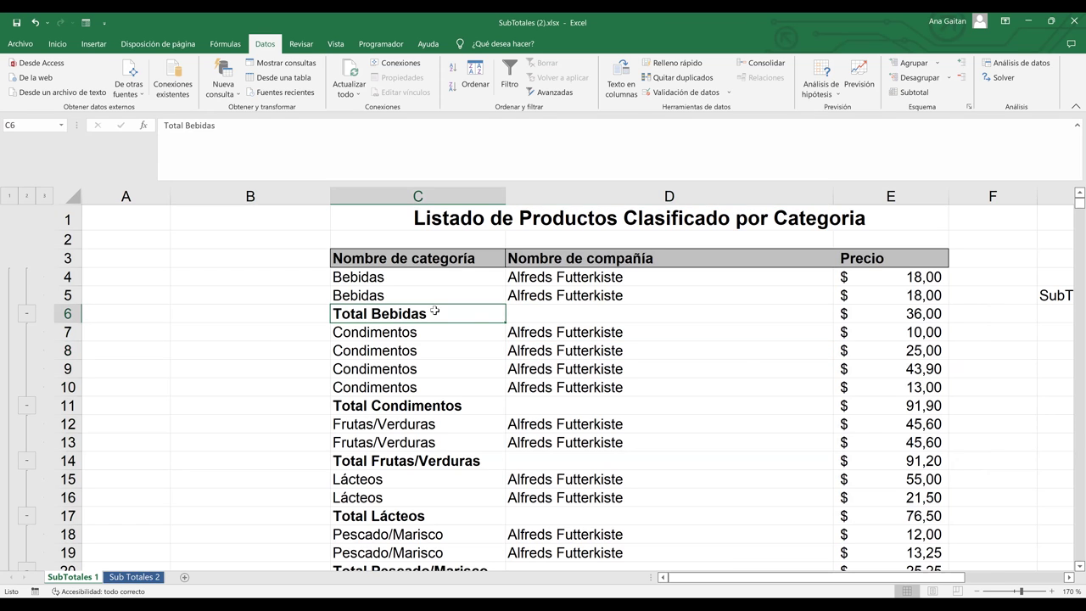
left_click(921, 276)
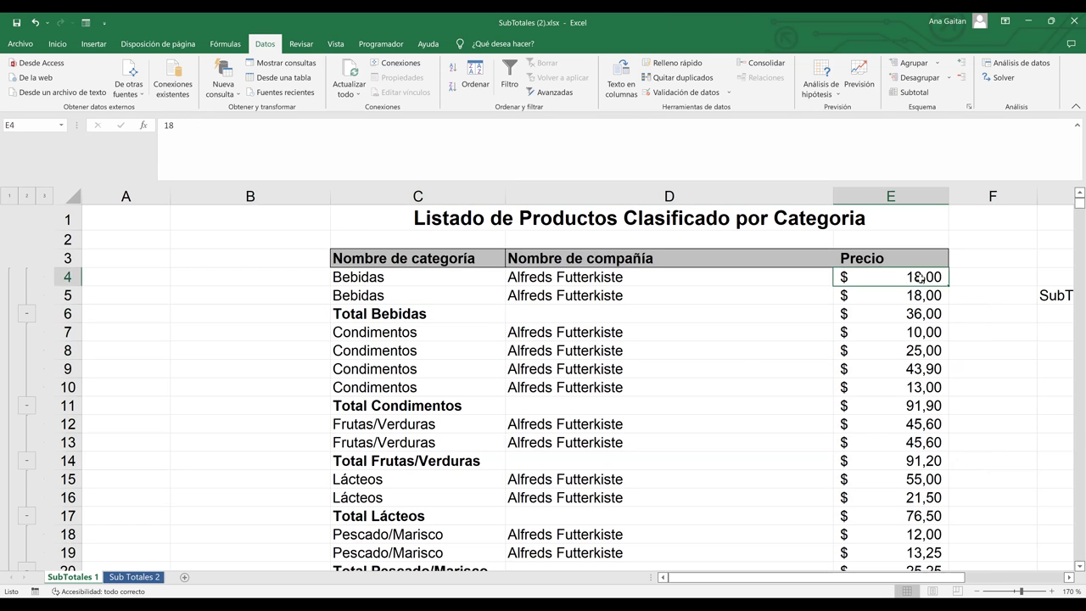
left_click_drag(921, 276, 917, 296)
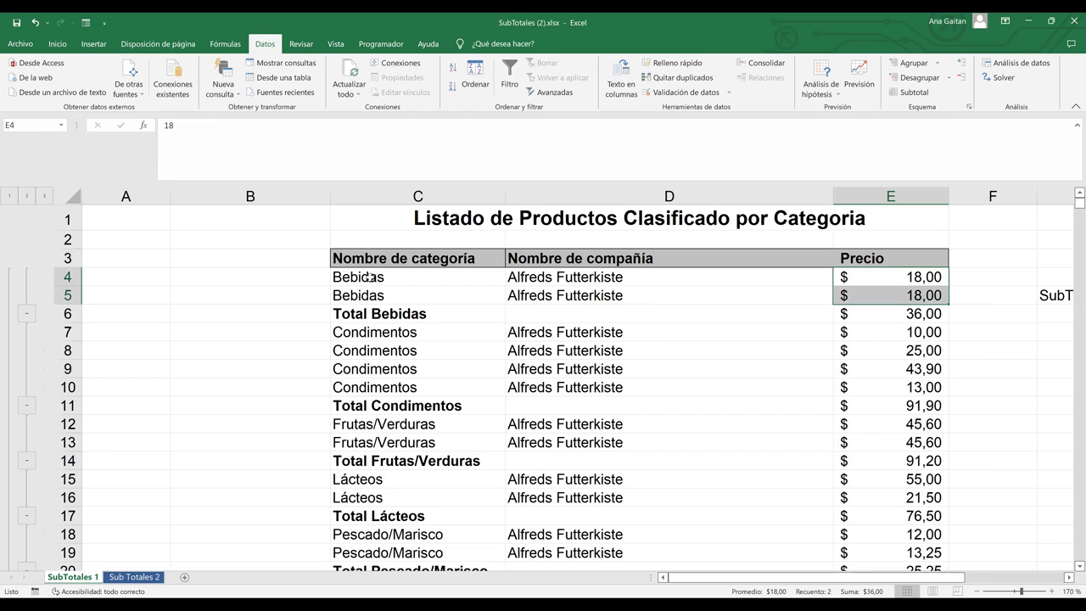
left_click_drag(369, 277, 369, 296)
left_click(392, 312)
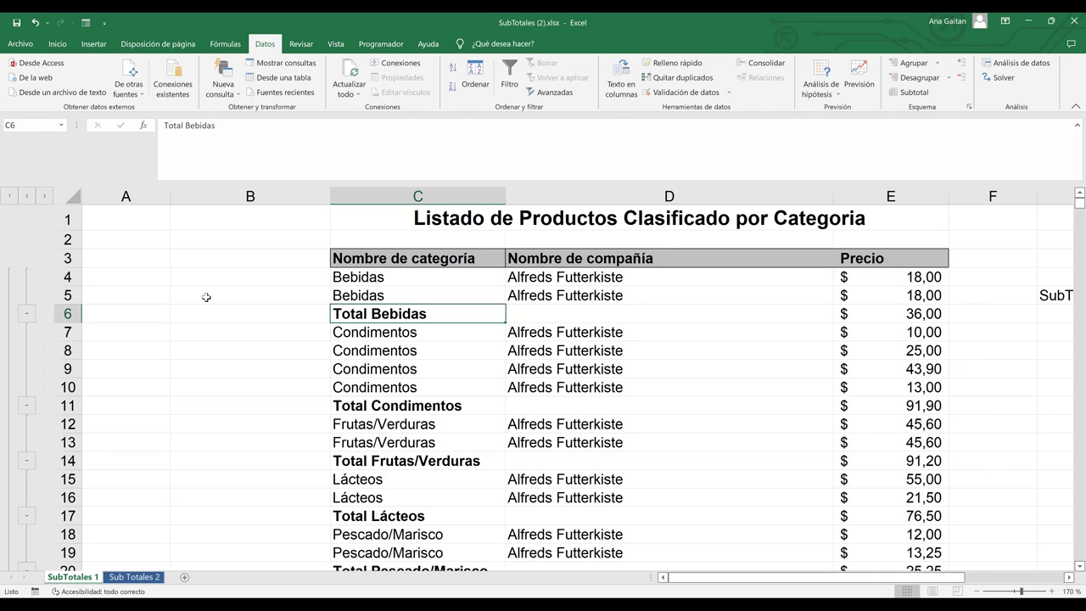
left_click(61, 314)
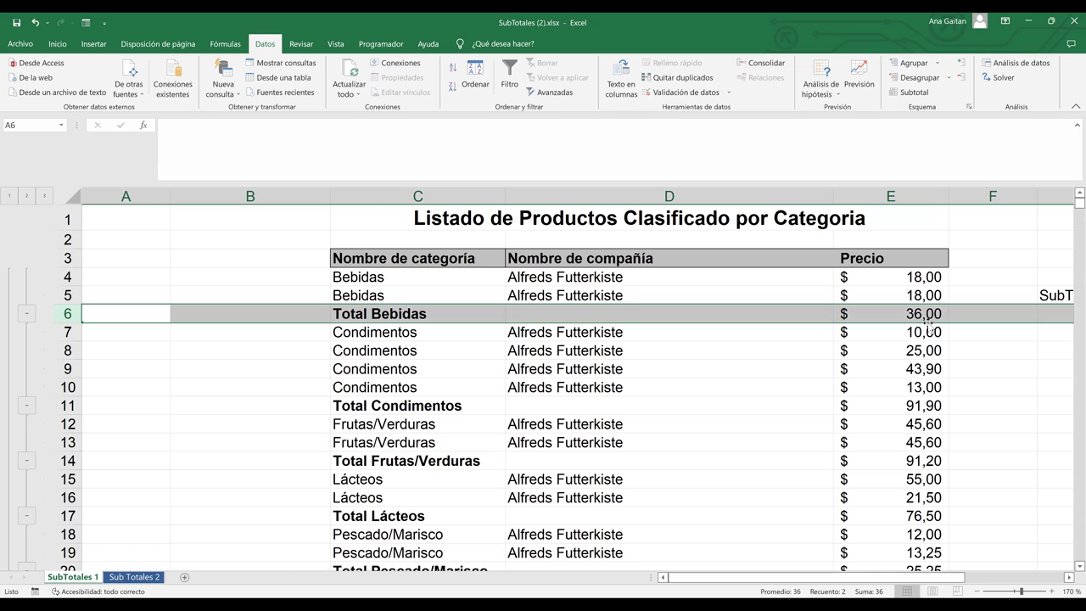
left_click_drag(916, 276, 917, 291)
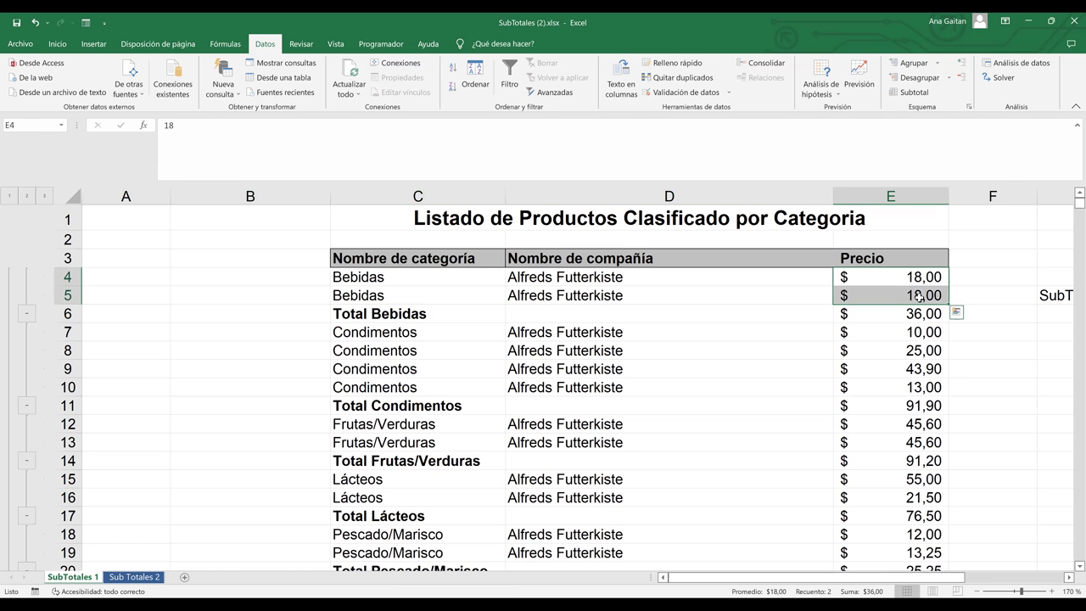
left_click(923, 314)
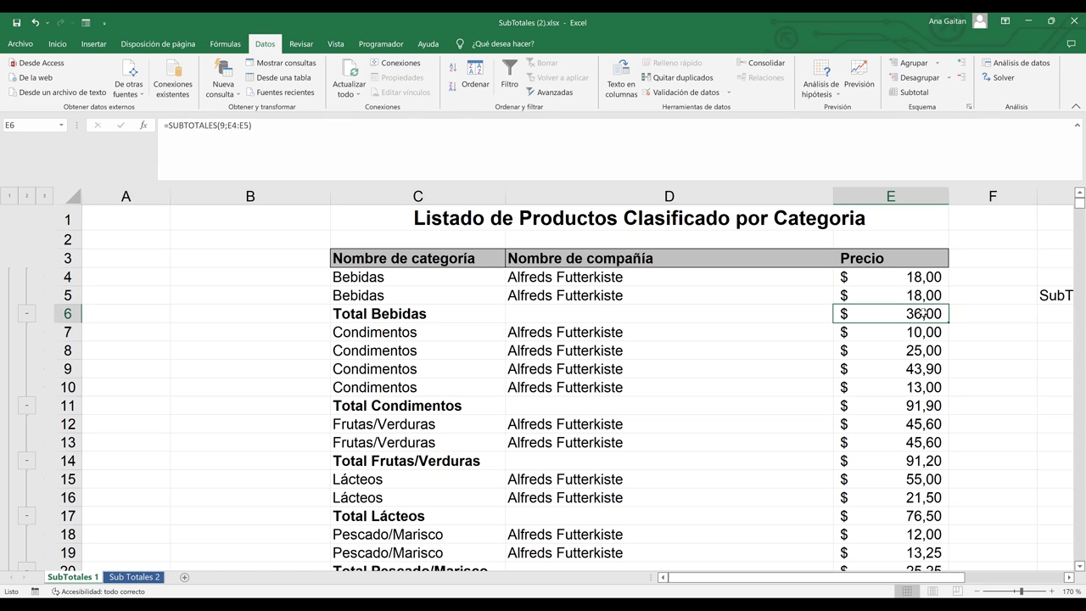
Compare the Total Condimentos row 11 with the Condimentos rows C7:C10 and their prices in E7:E10.
left_click(375, 333)
left_click_drag(376, 333, 375, 387)
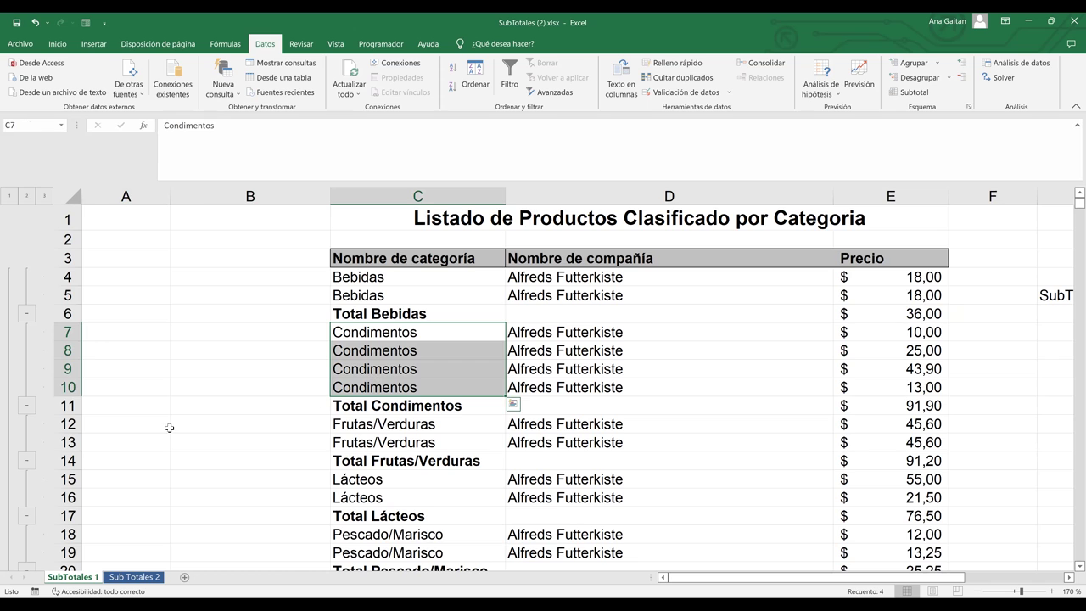
left_click(67, 405)
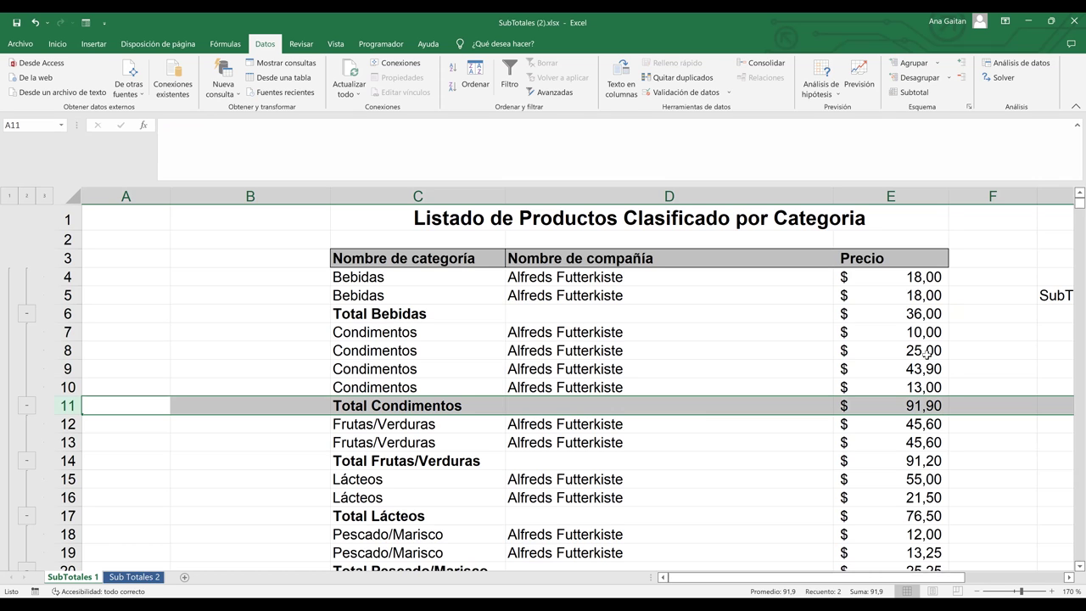
left_click_drag(905, 387, 905, 332)
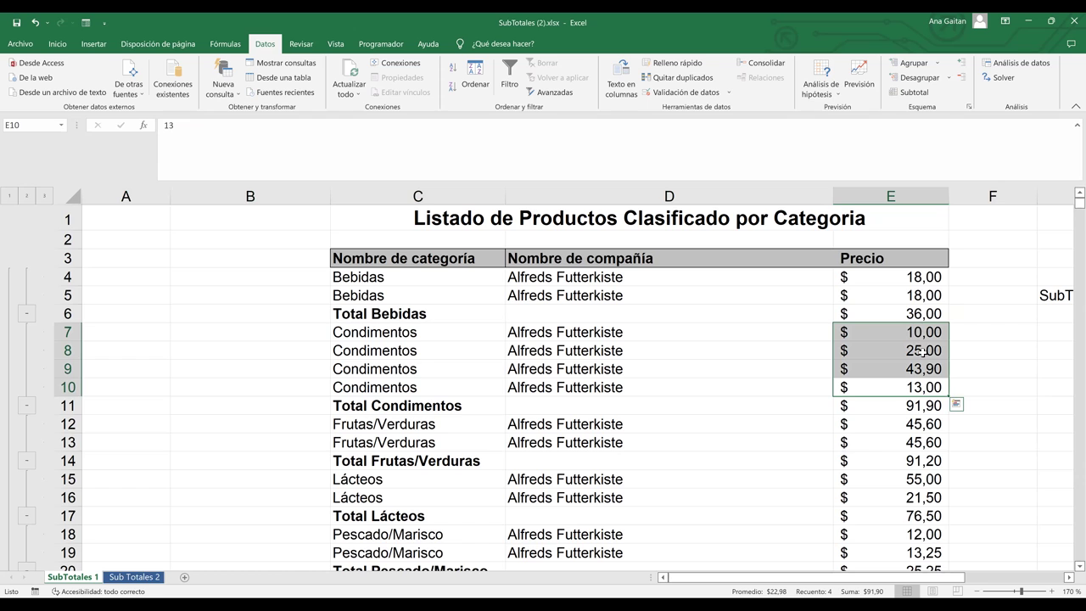
left_click(847, 442)
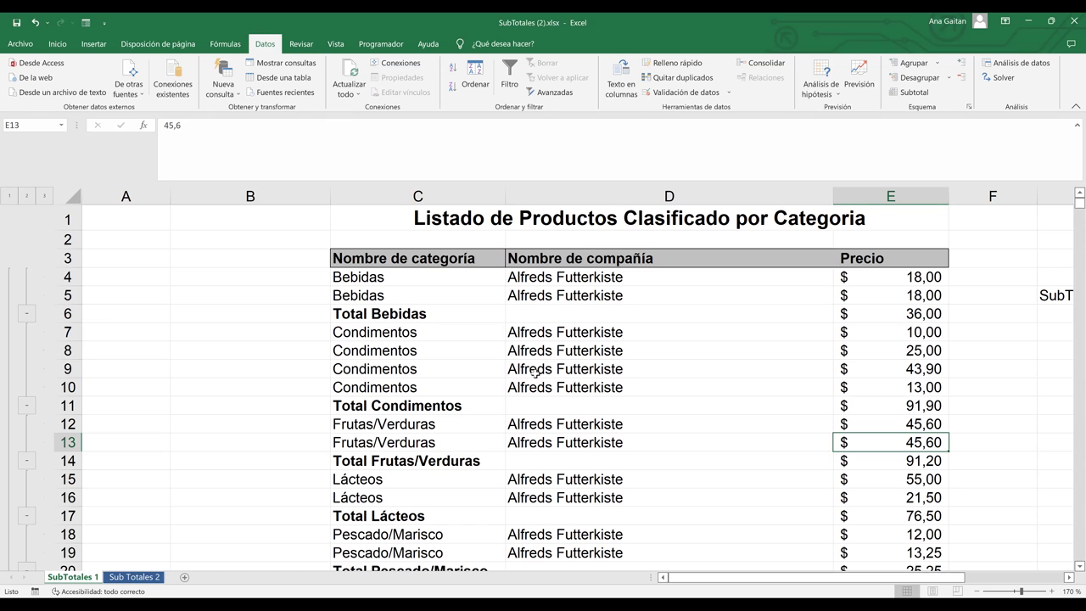
left_click(613, 365)
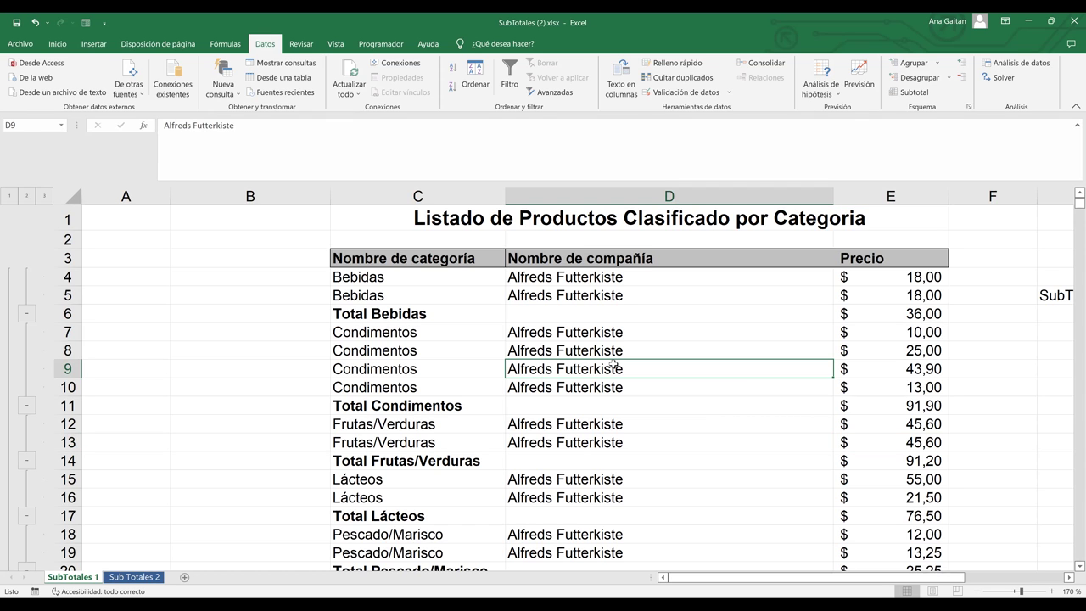
Add Recuento subtotals of Nombre de categoría at each change in Nombre de categoría, keeping the current subtotals of the product list.
left_click(436, 298)
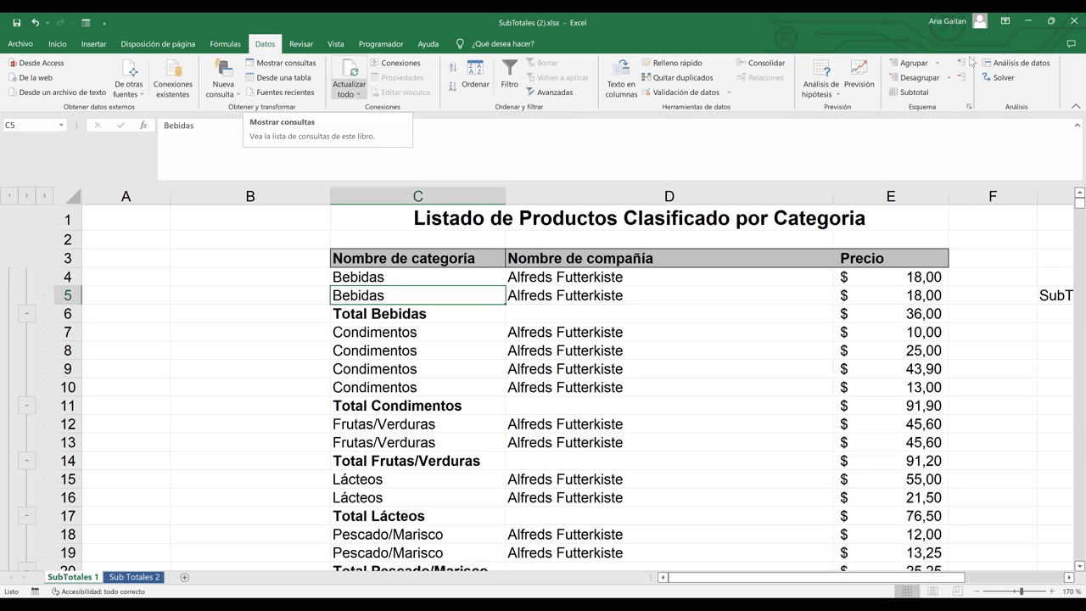
left_click(929, 97)
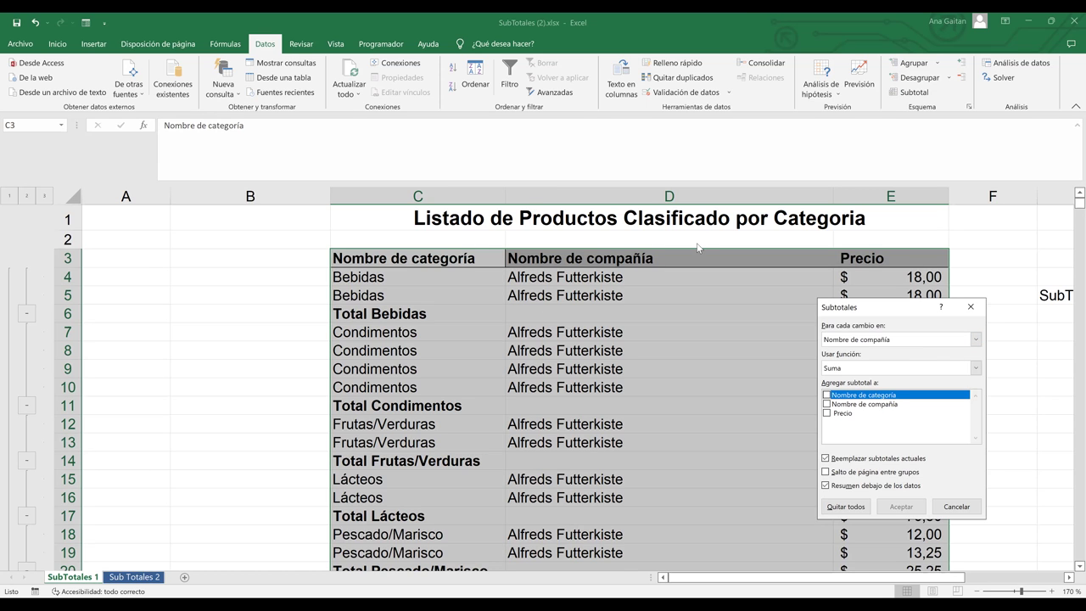
left_click(900, 342)
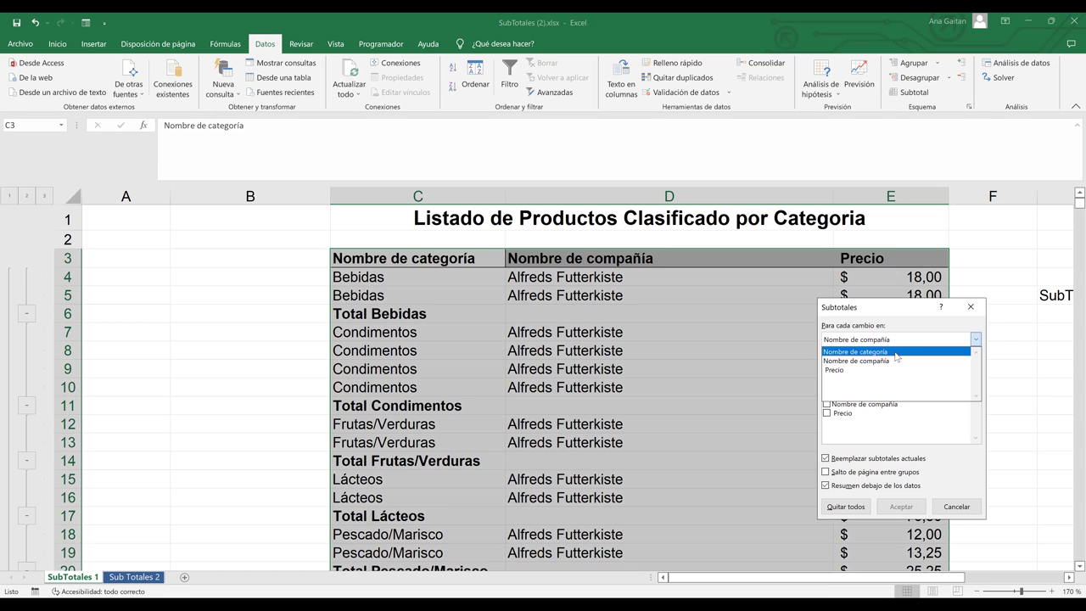
left_click(896, 352)
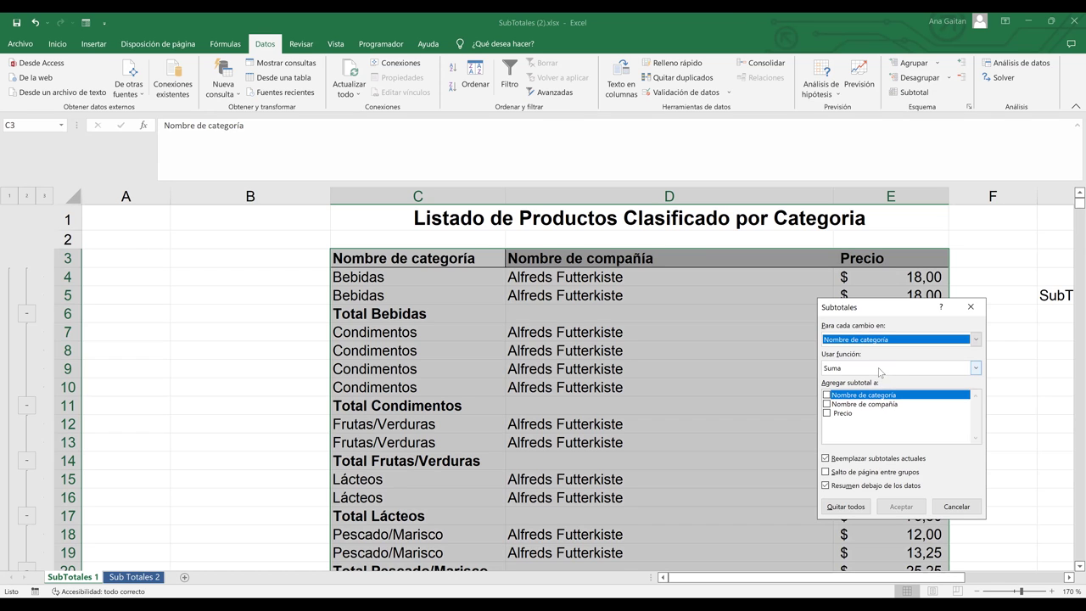
left_click(879, 370)
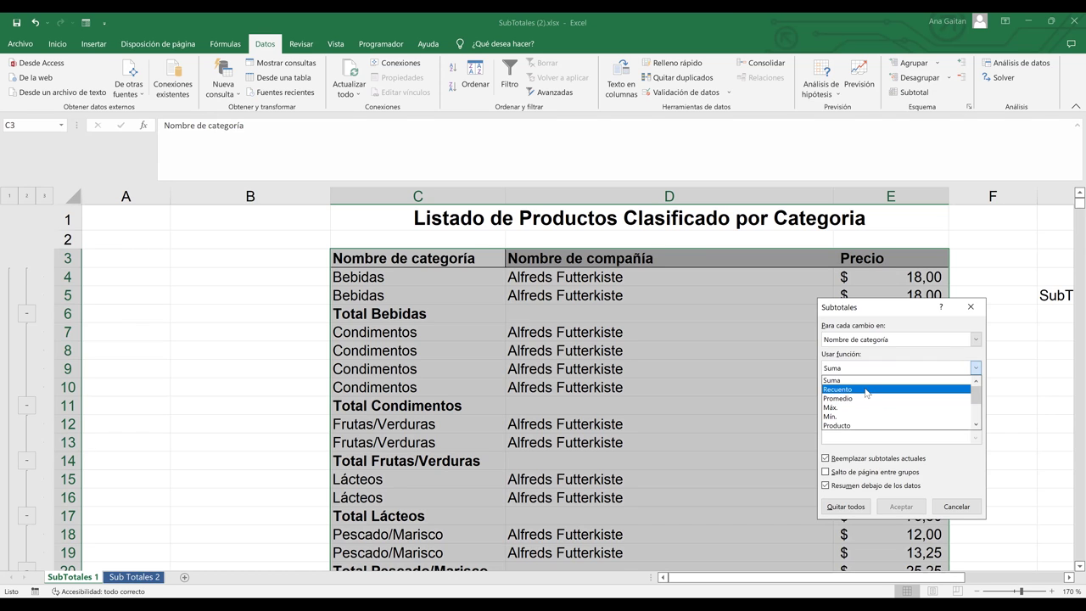
left_click(866, 389)
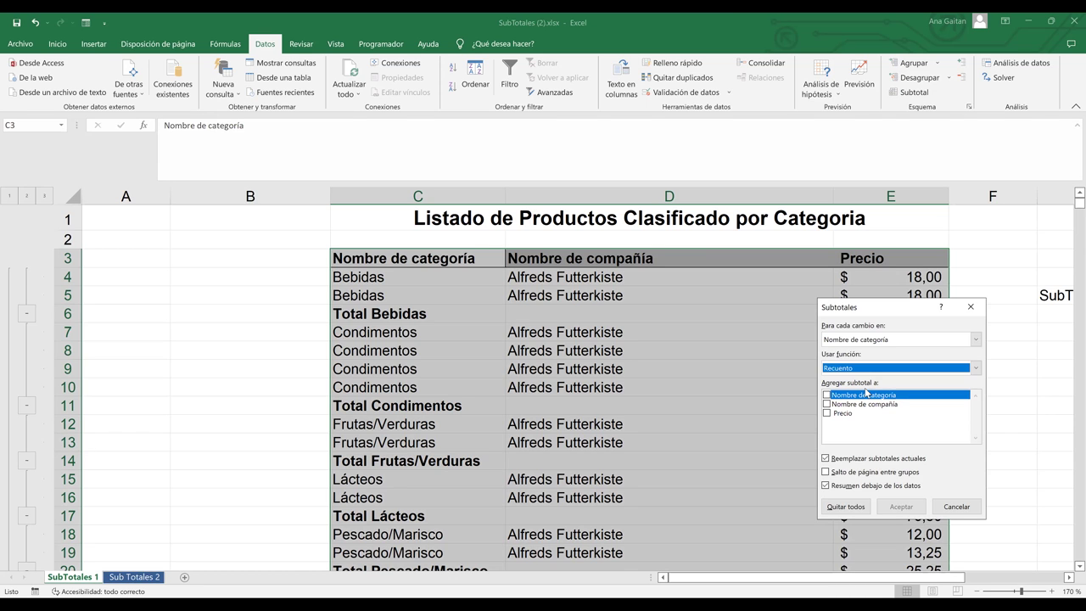
left_click(827, 395)
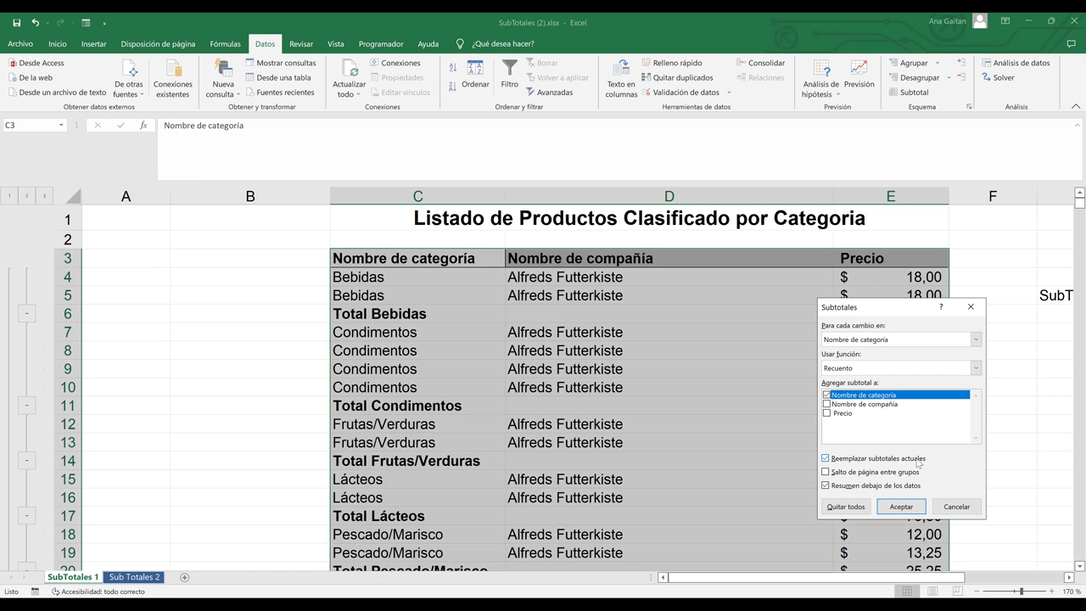
left_click(826, 459)
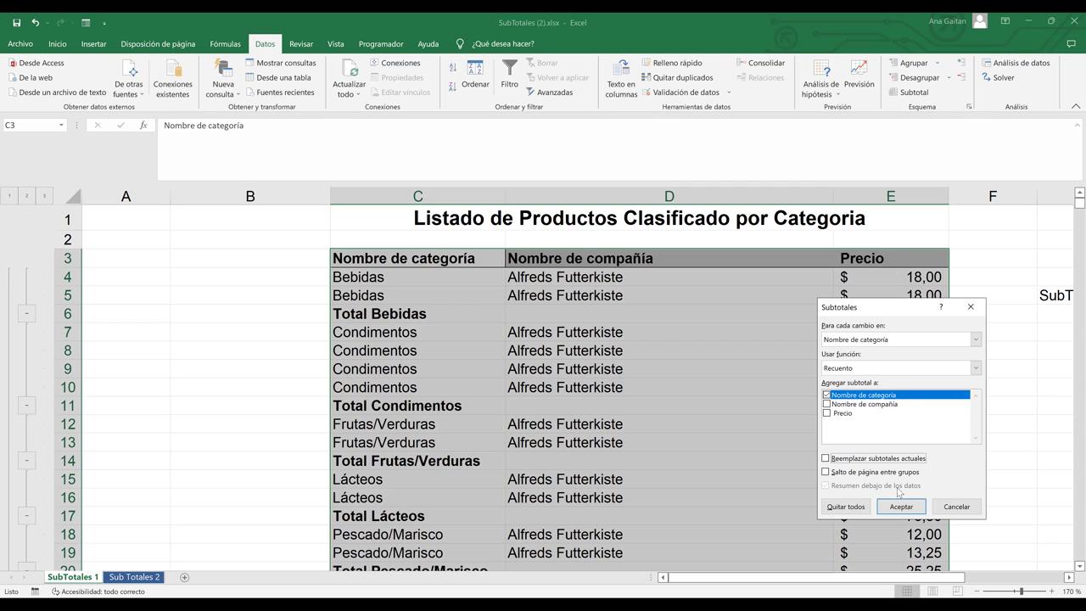
left_click(916, 513)
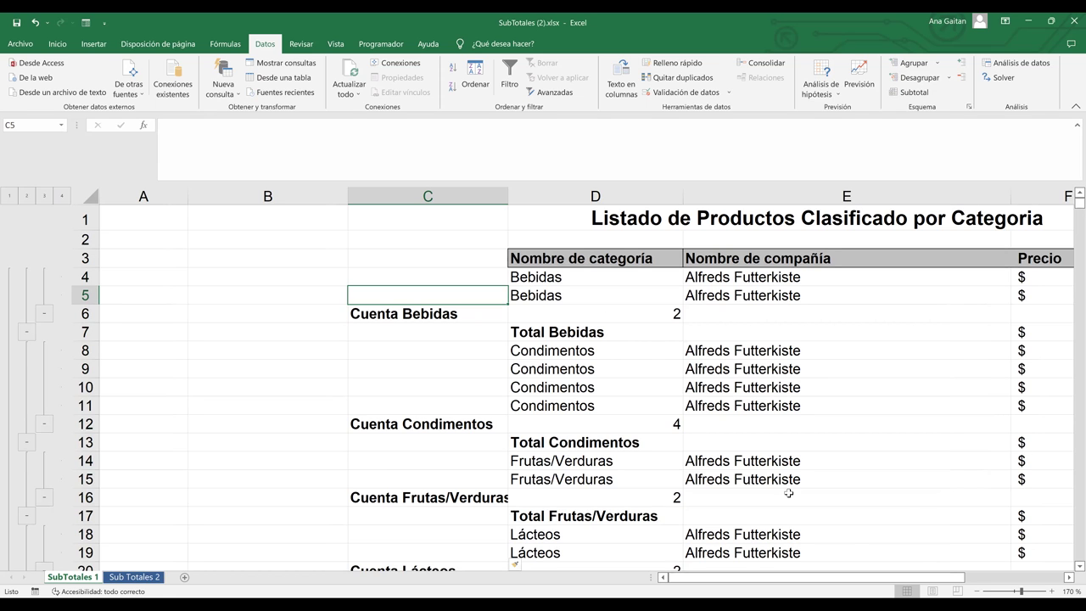
Compare the Cuenta Bebidas and Cuenta Condimentos formulas in D6 and D12 with their category rows, including D8:D11.
left_click_drag(879, 582, 988, 591)
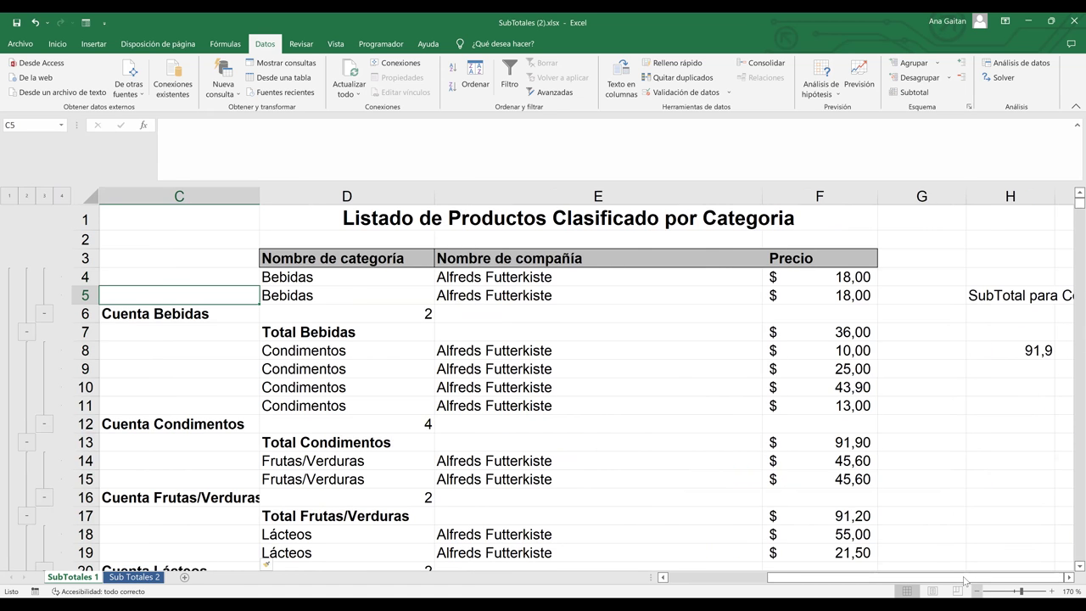
scroll(965, 580, "down", 1)
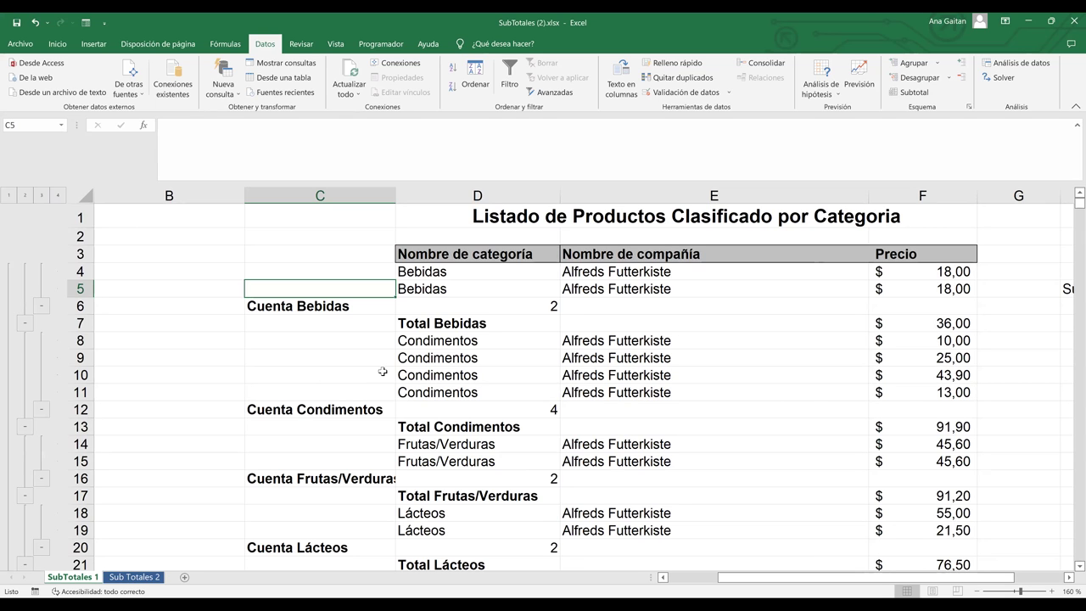
left_click(300, 309)
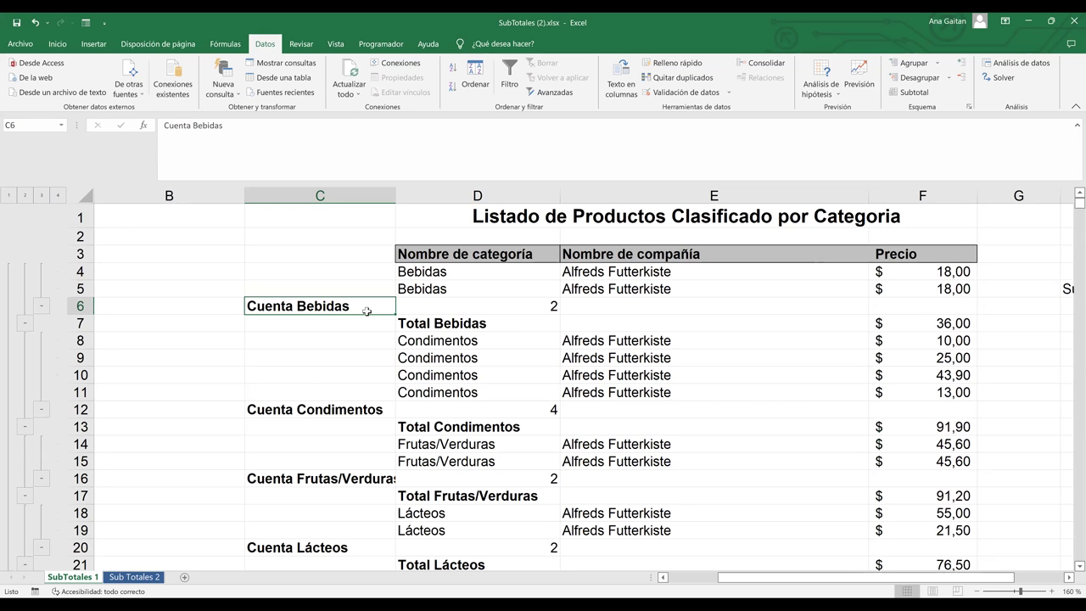
left_click(516, 303)
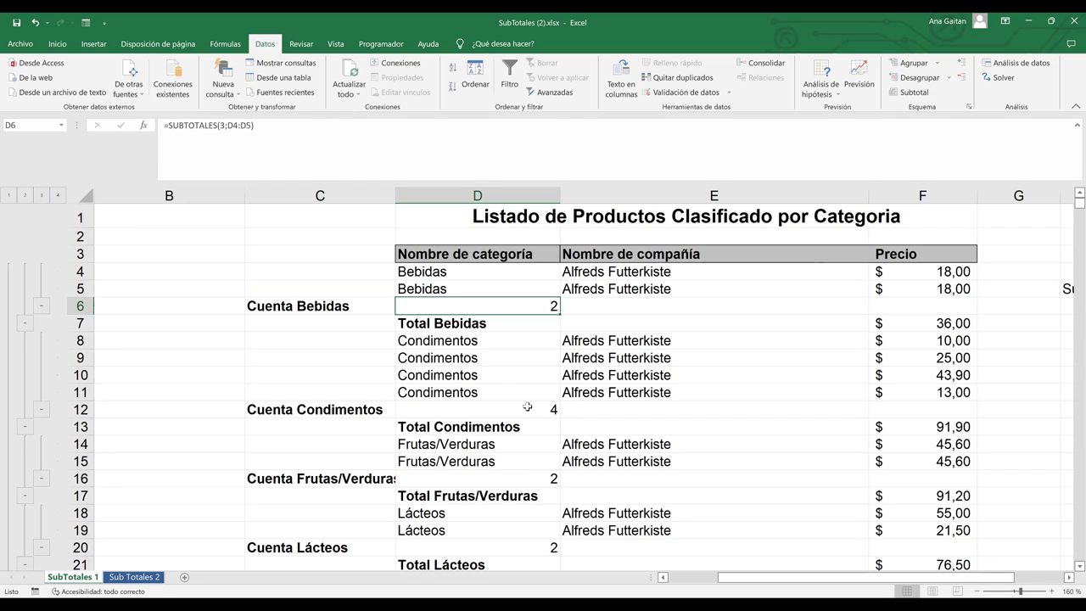
left_click(527, 407)
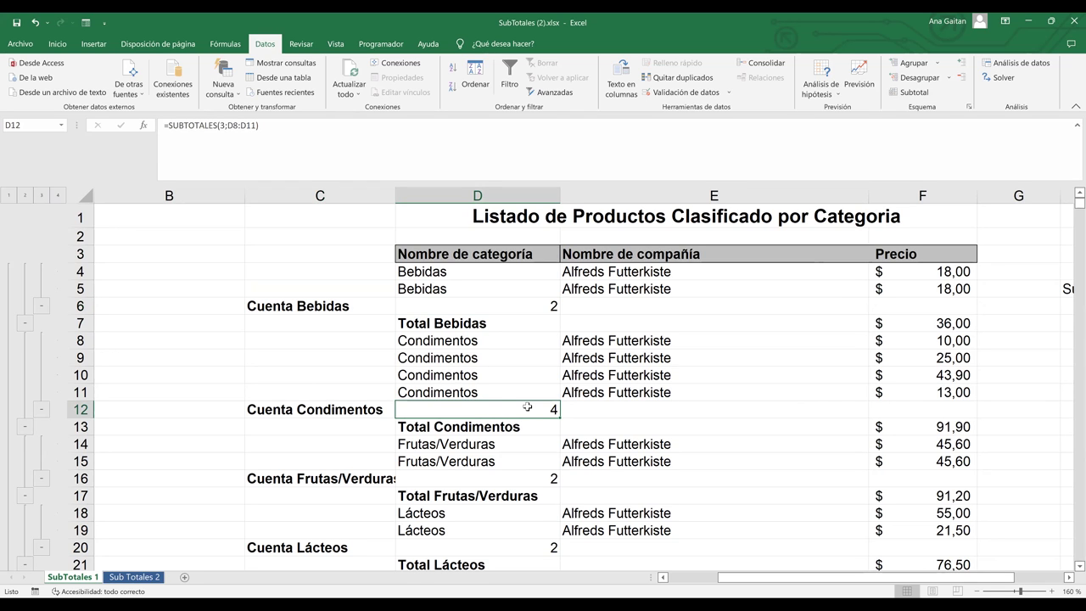
left_click_drag(500, 389, 501, 339)
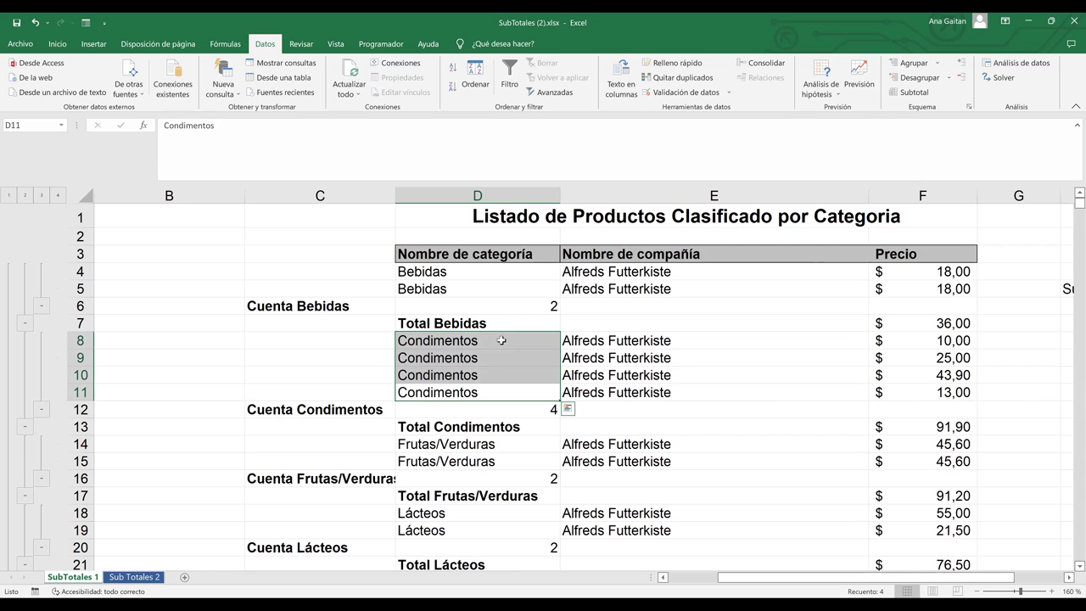
Check the Total Bebidas row 7 and its price sum formula in F7.
left_click(492, 323)
left_click_drag(492, 324, 807, 326)
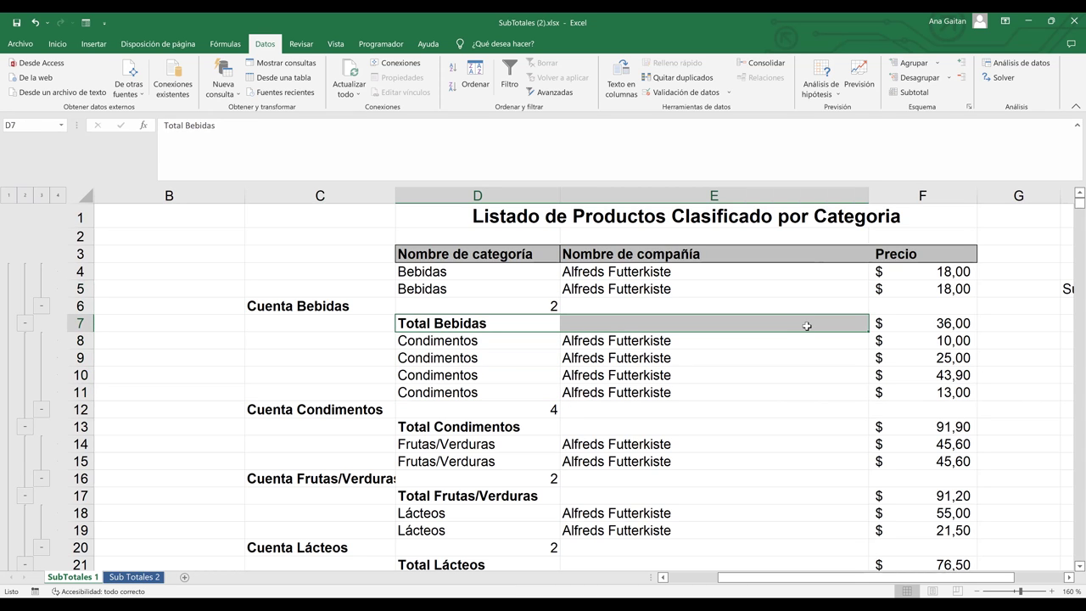
left_click(934, 328)
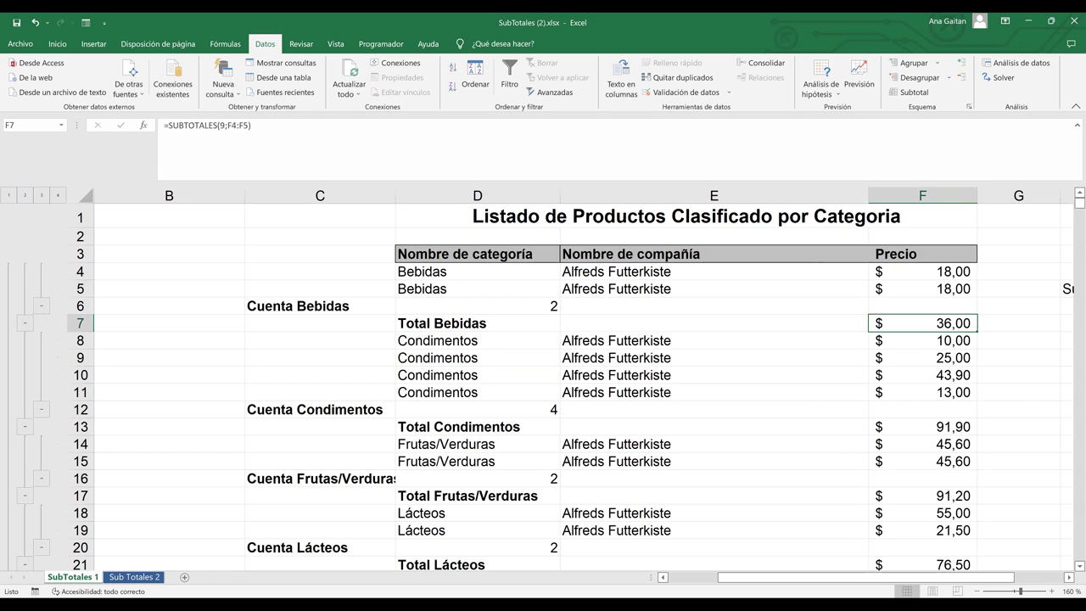
Examine the Cuenta Carnes count in D345 and the Total Carnes sum in F346 against the Bottom-Dollar Markets rows around them.
left_click(1071, 566)
left_click(1071, 566)
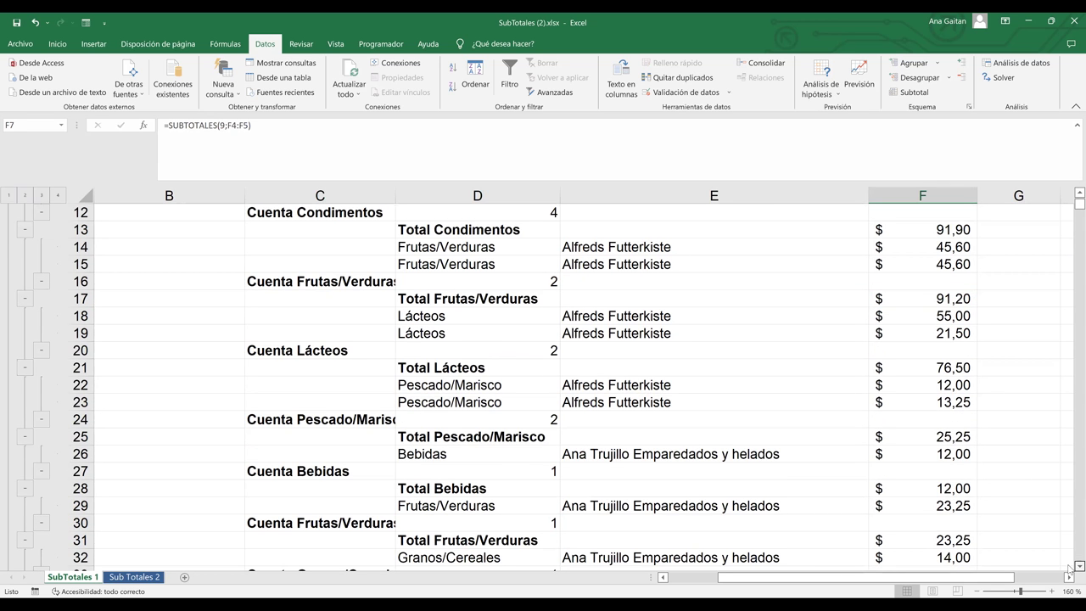
left_click(1072, 566)
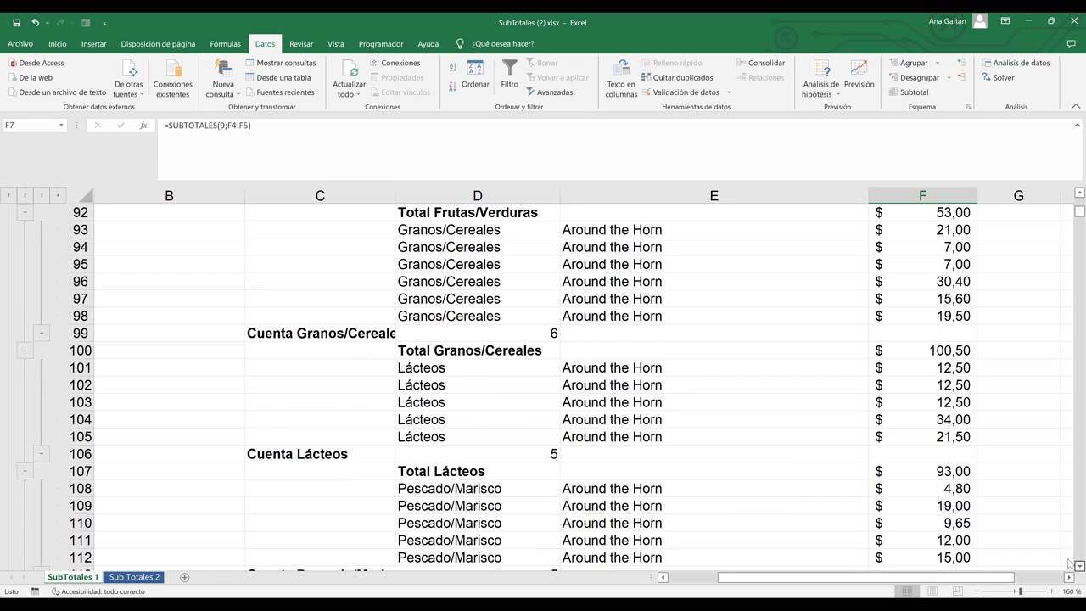
left_click(1071, 565)
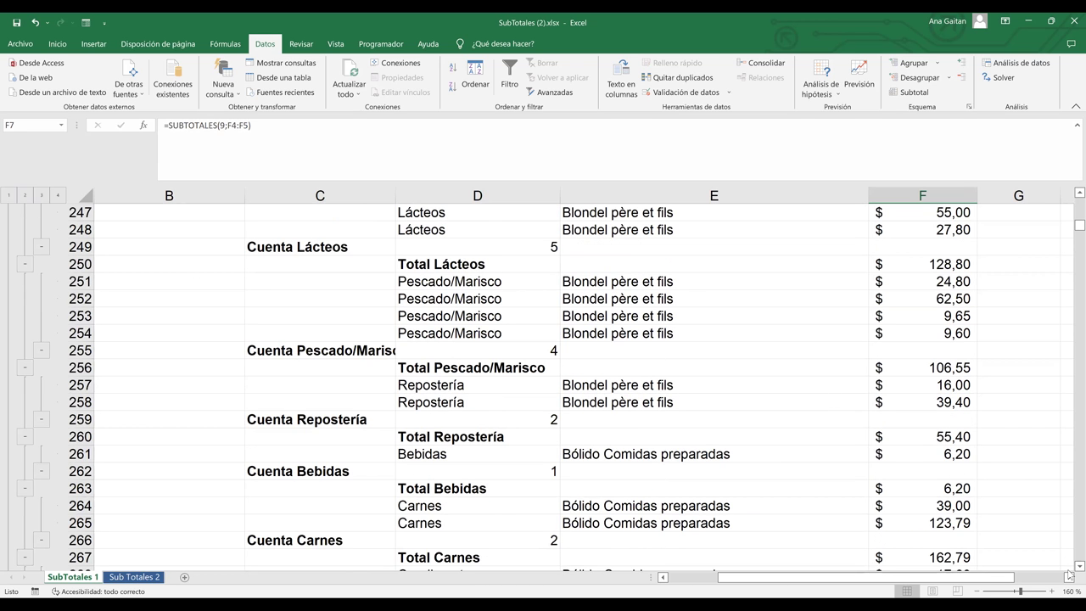
scroll(1068, 576, "down", 16)
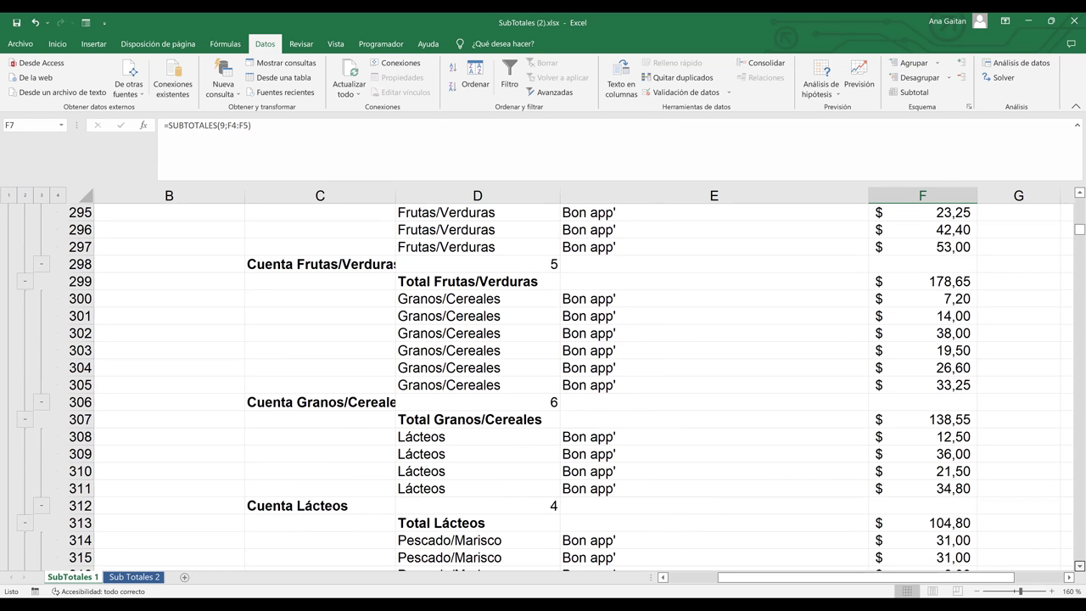
scroll(336, 321, "down", 15)
left_click(336, 322)
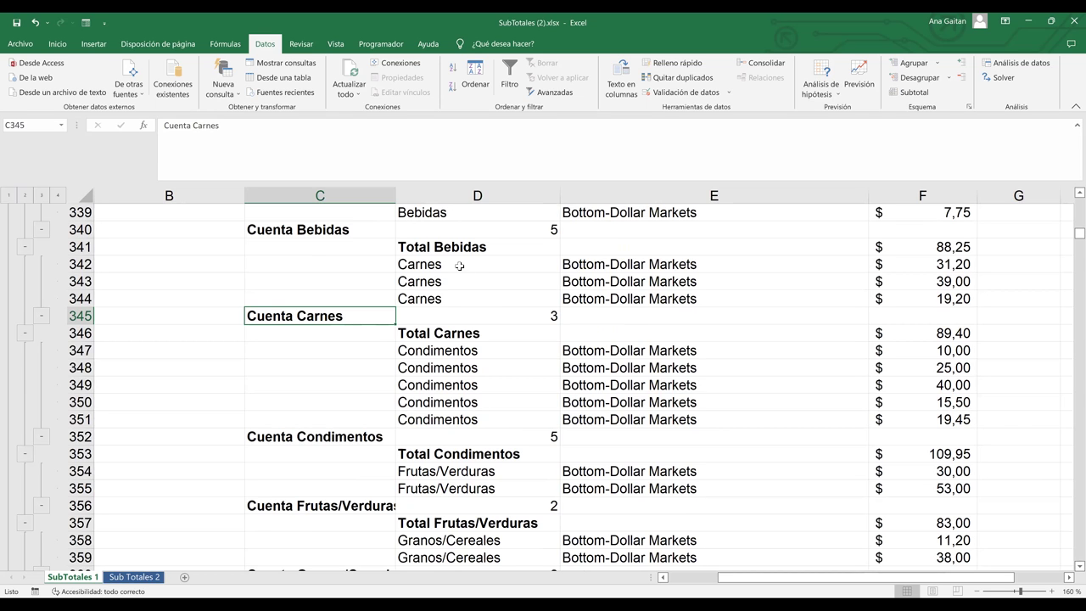
left_click(540, 321)
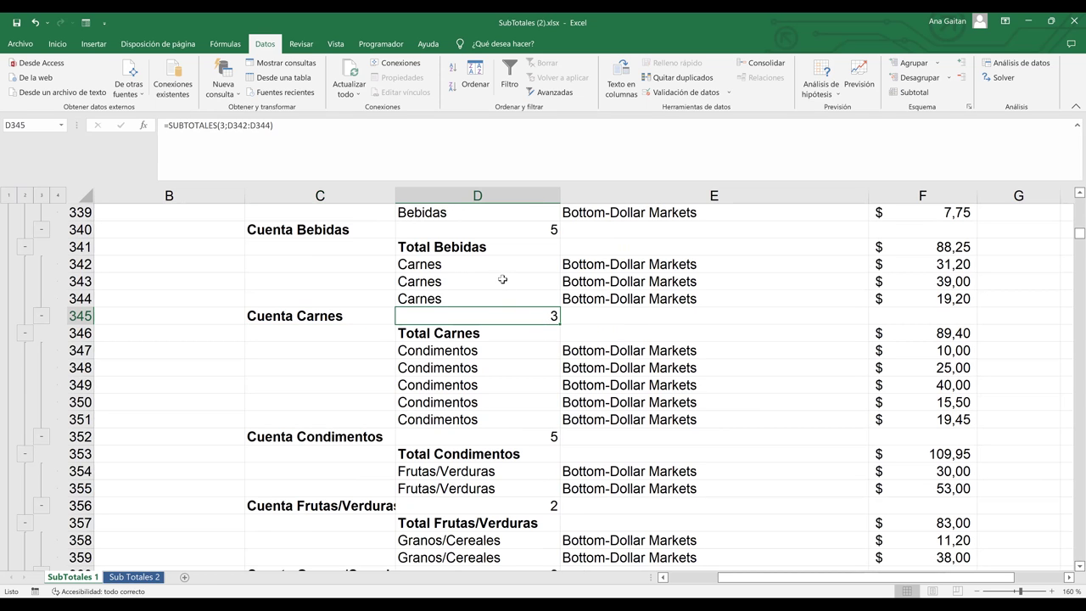
left_click(457, 335)
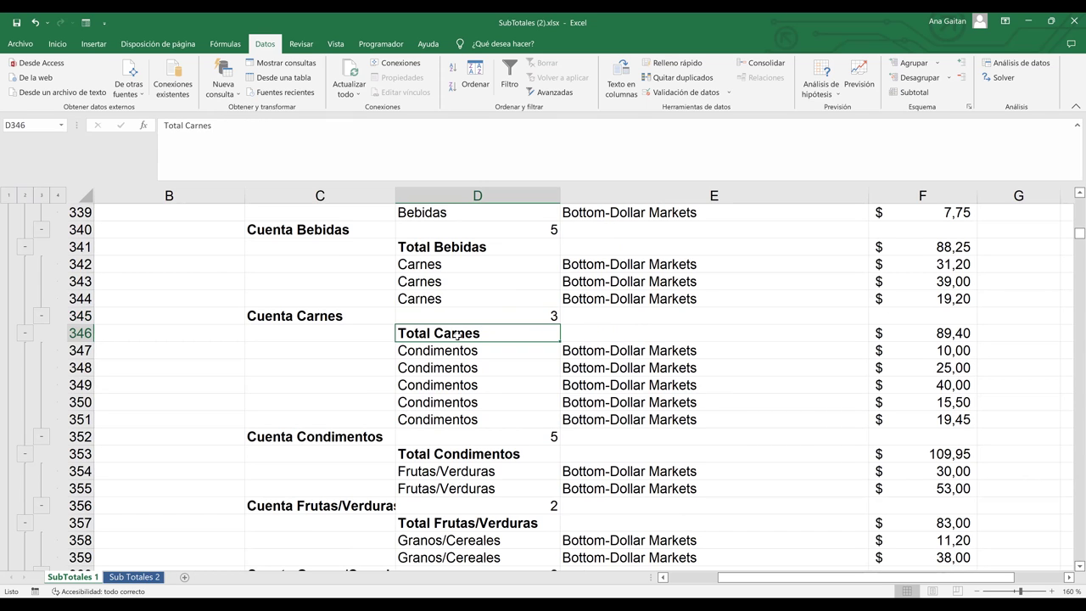
left_click(931, 336)
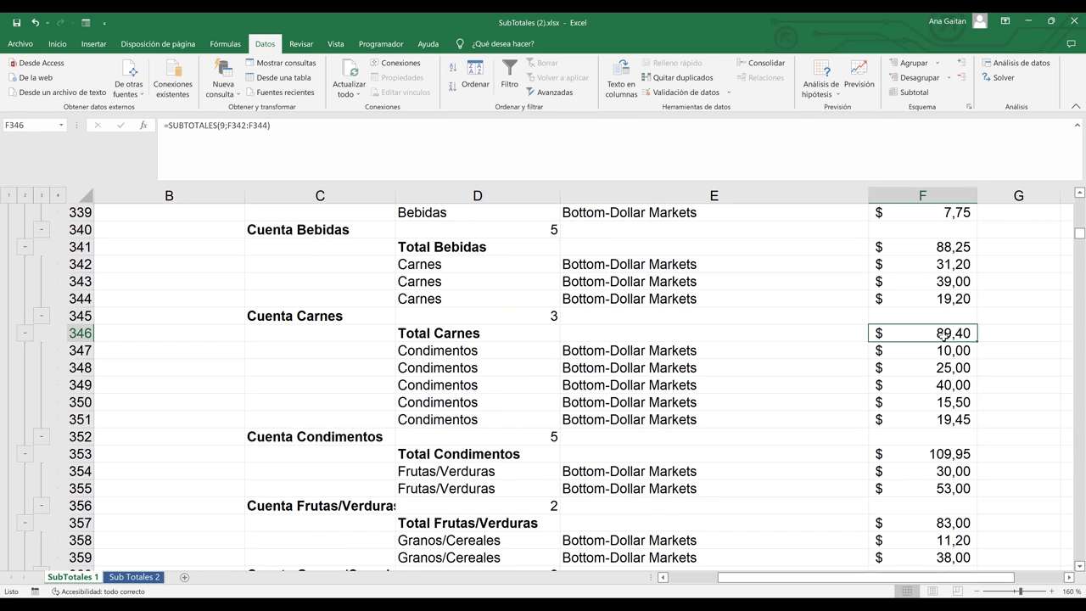
left_click(599, 285)
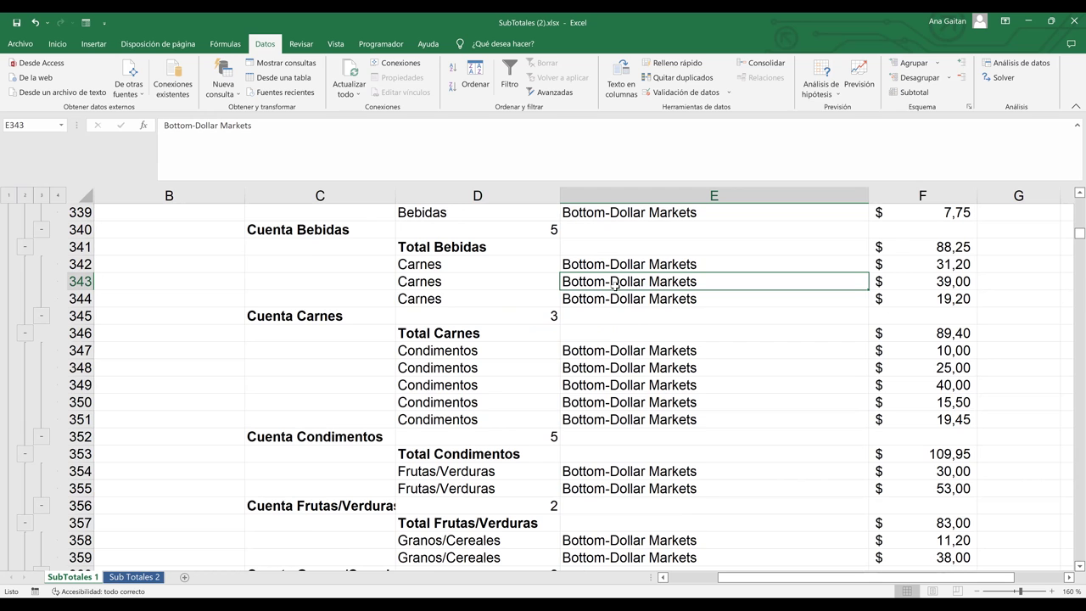
left_click(631, 370)
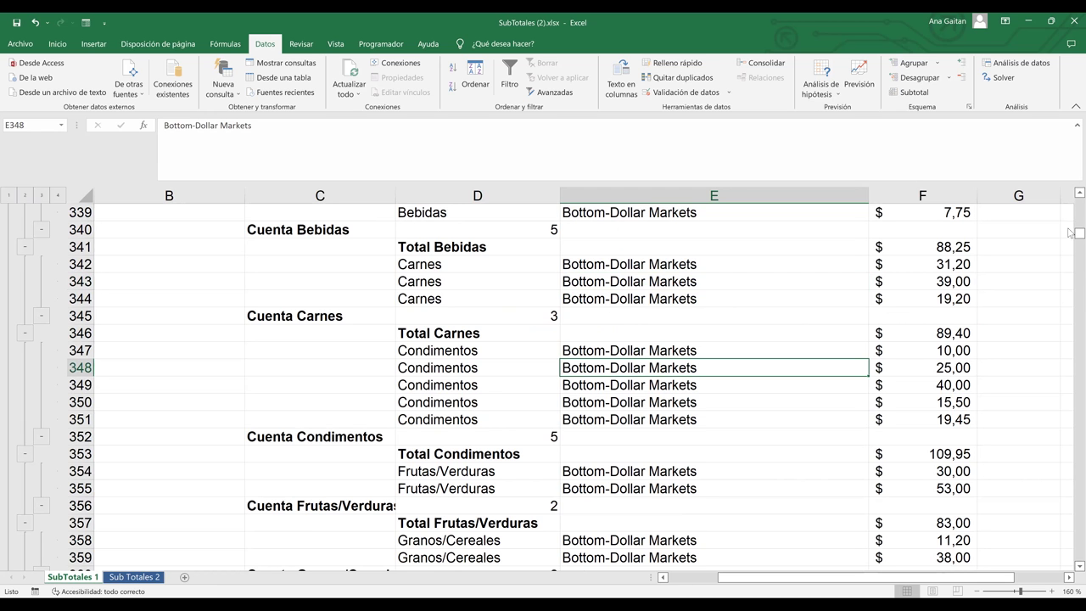
Collapse the outline to level 1 and inspect the Cuenta general formula in D3355 and the Total general formula in F3356.
left_click_drag(1070, 239, 1070, 276)
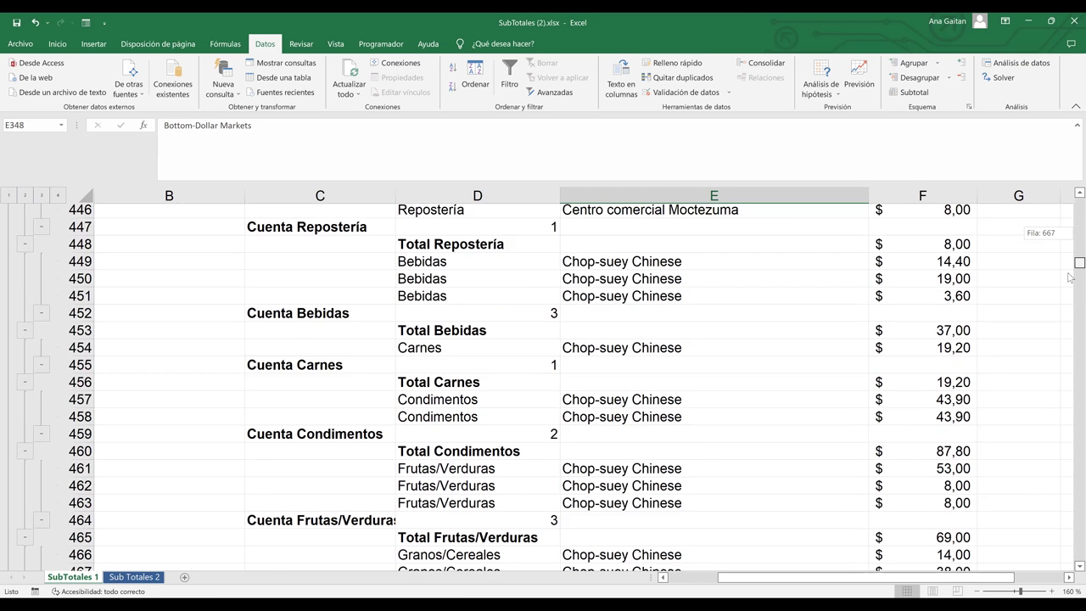
left_click(7, 197)
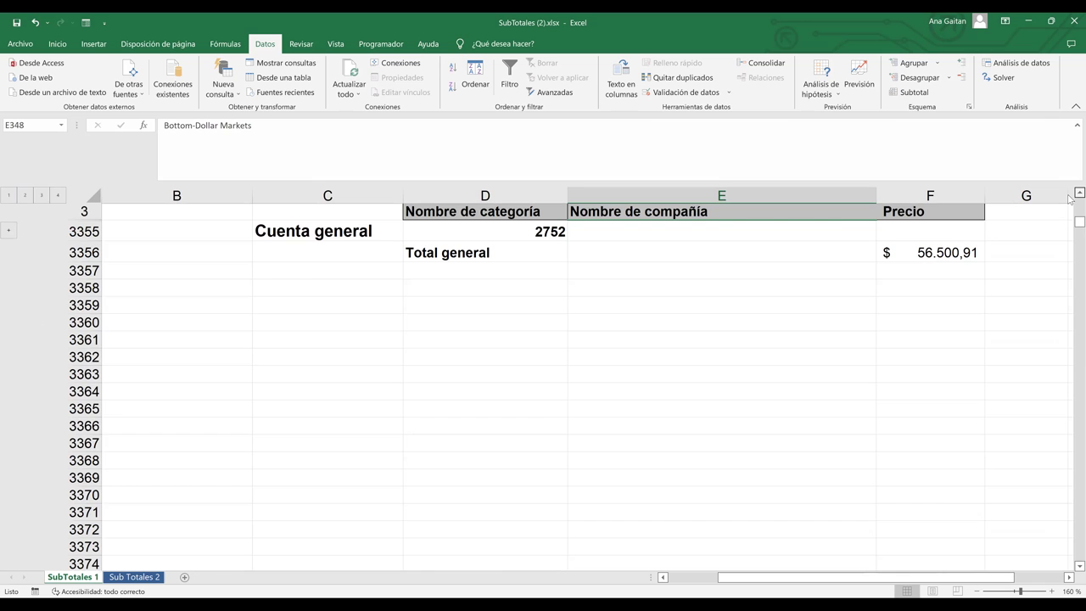
scroll(788, 246, "up", 1)
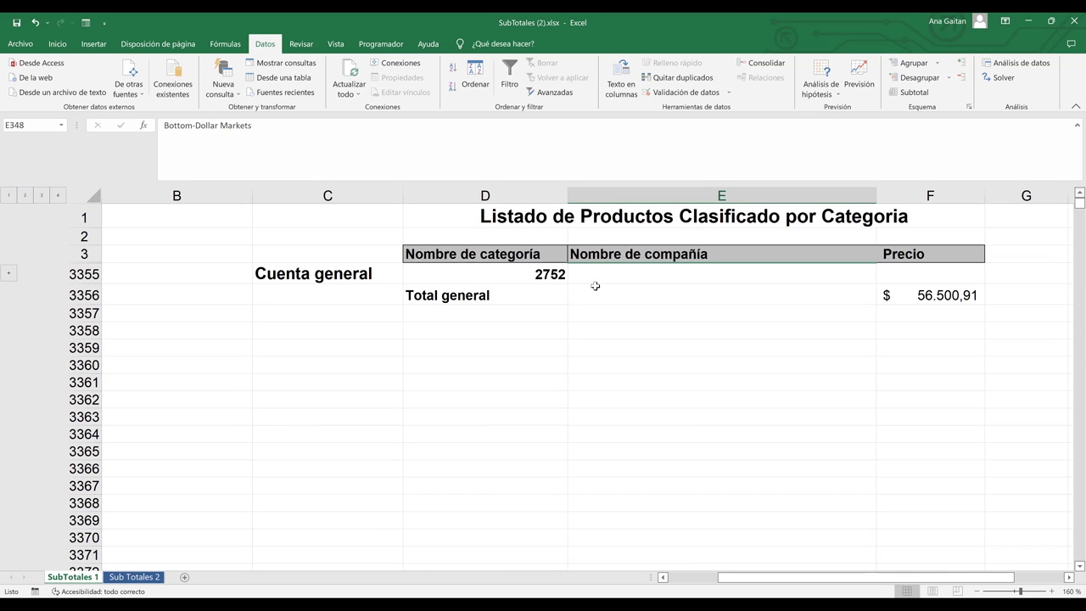
left_click(537, 271)
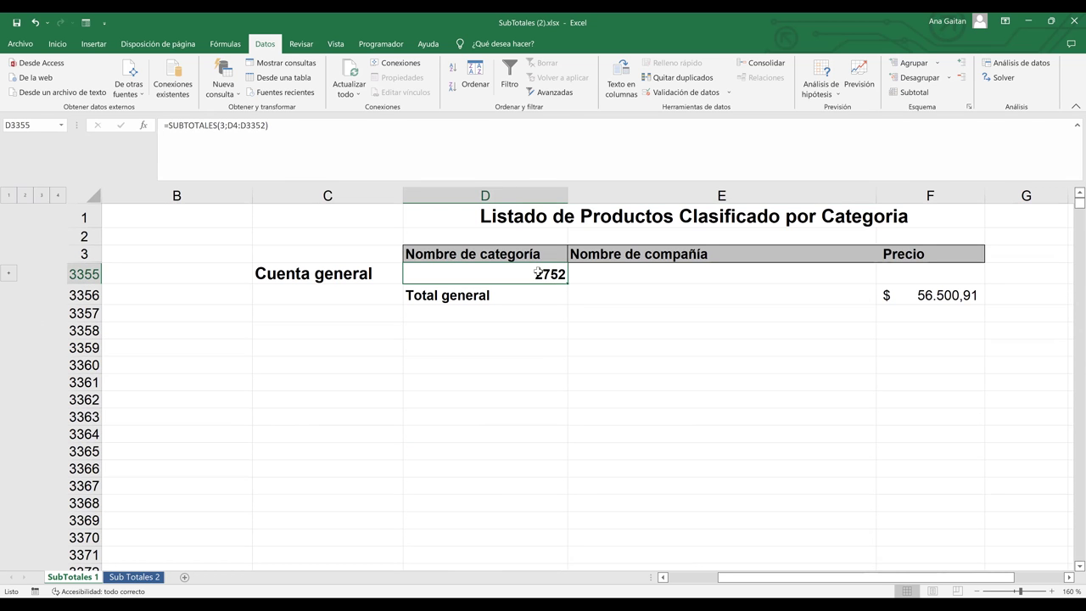
left_click(505, 294)
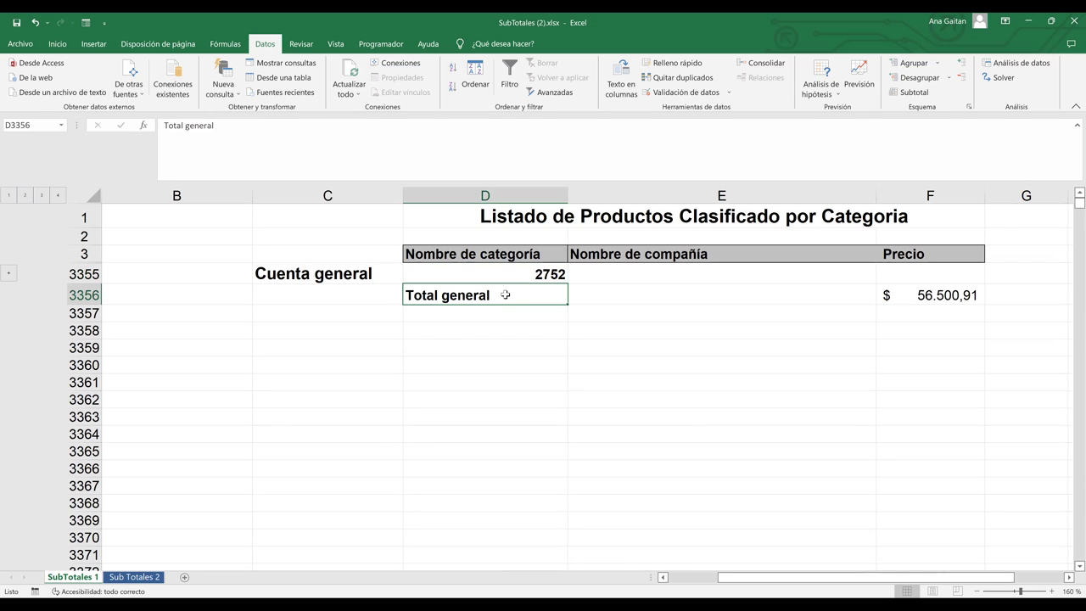
left_click(938, 294)
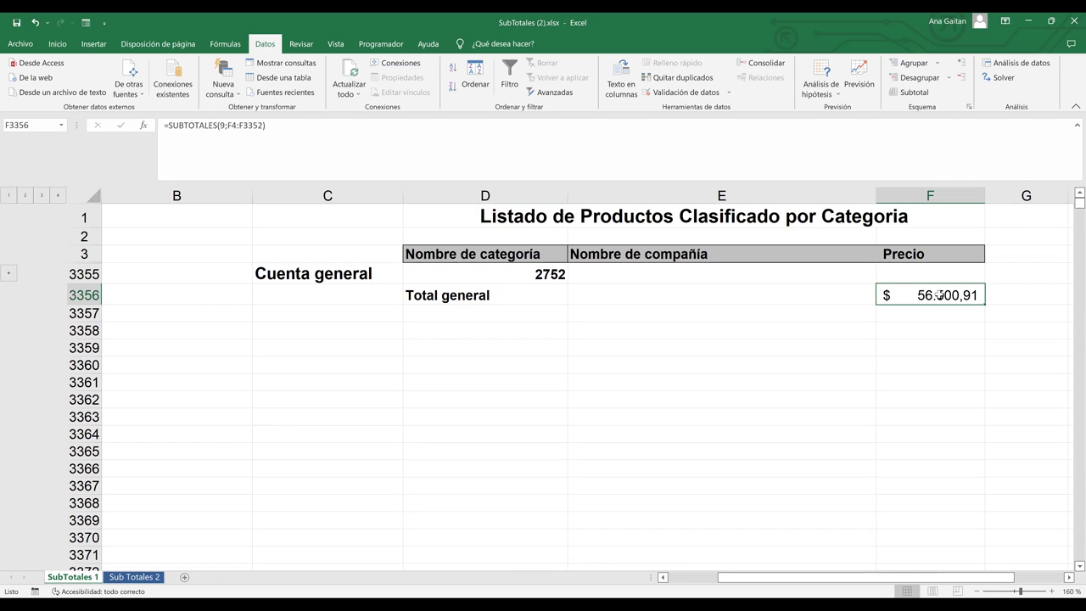
Show the outline at level 2 and review the Total rows by category, from Total Condimentos through Total Granos/Cereales.
left_click(26, 197)
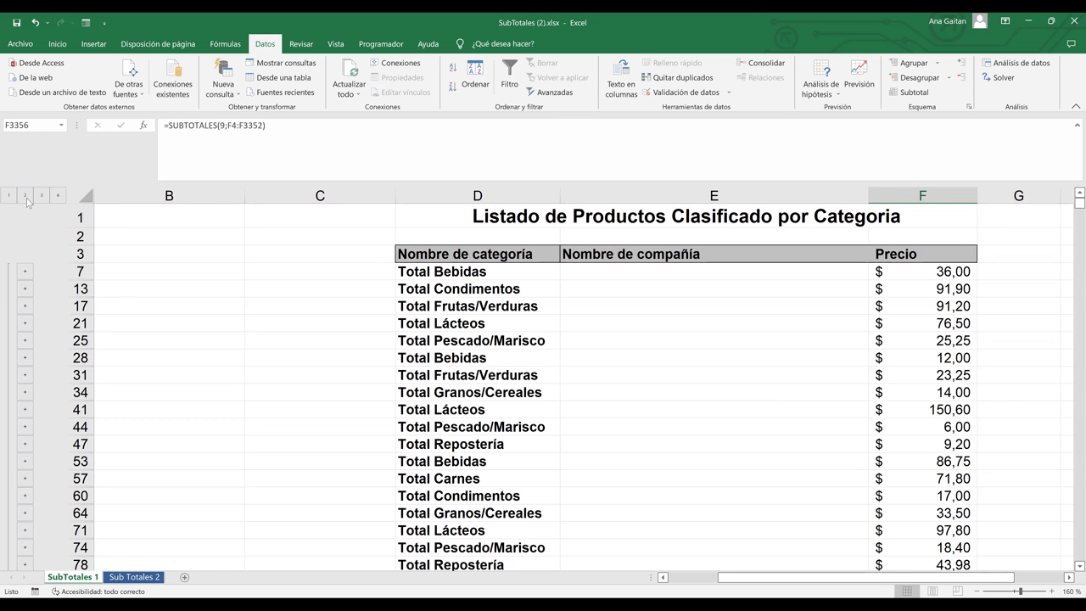
left_click(496, 292)
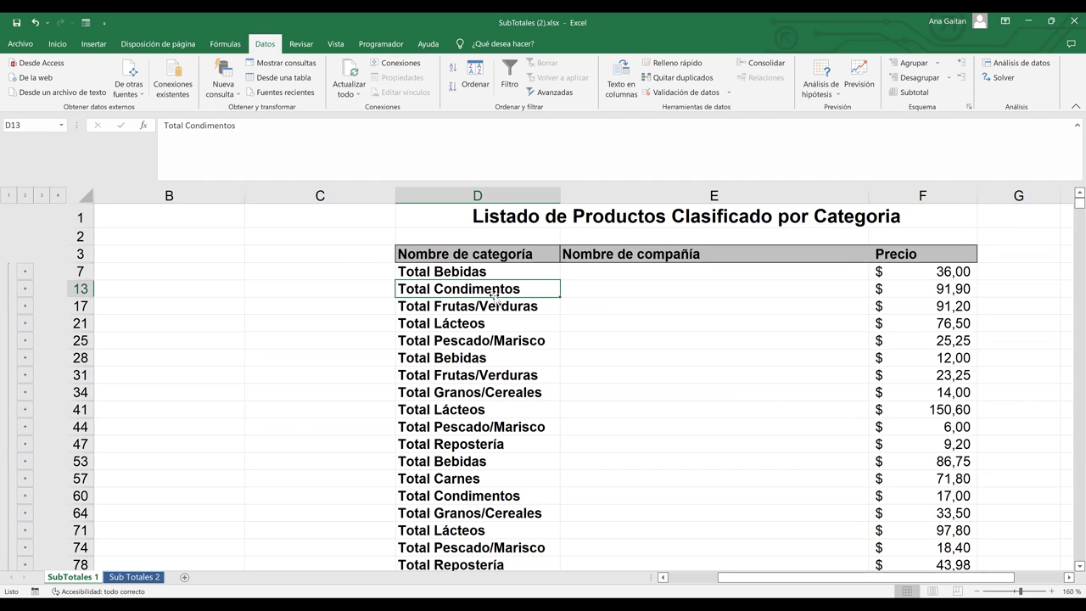
left_click(493, 323)
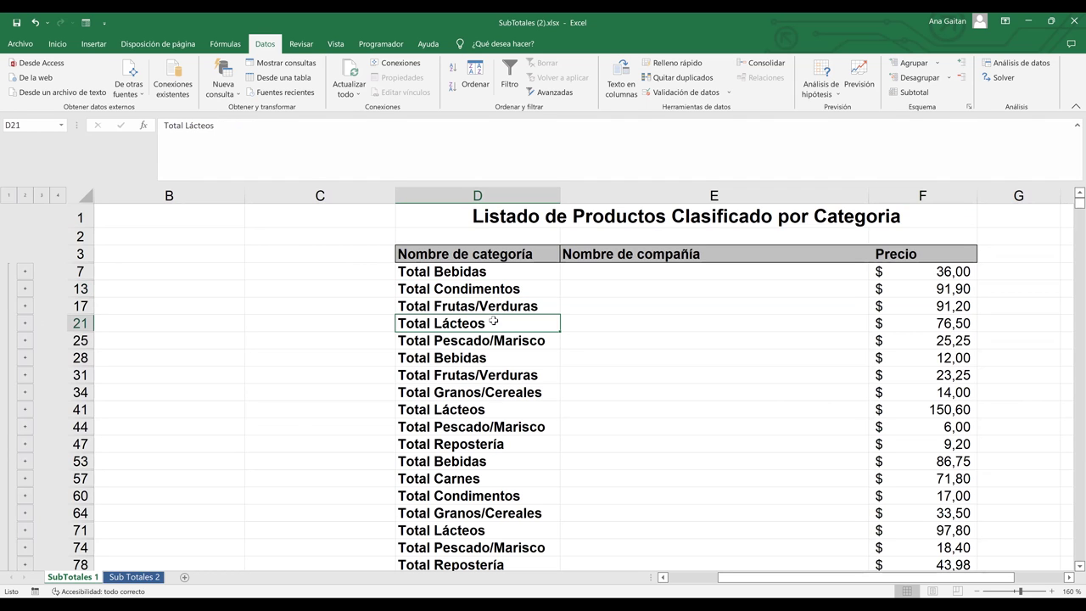
left_click(495, 340)
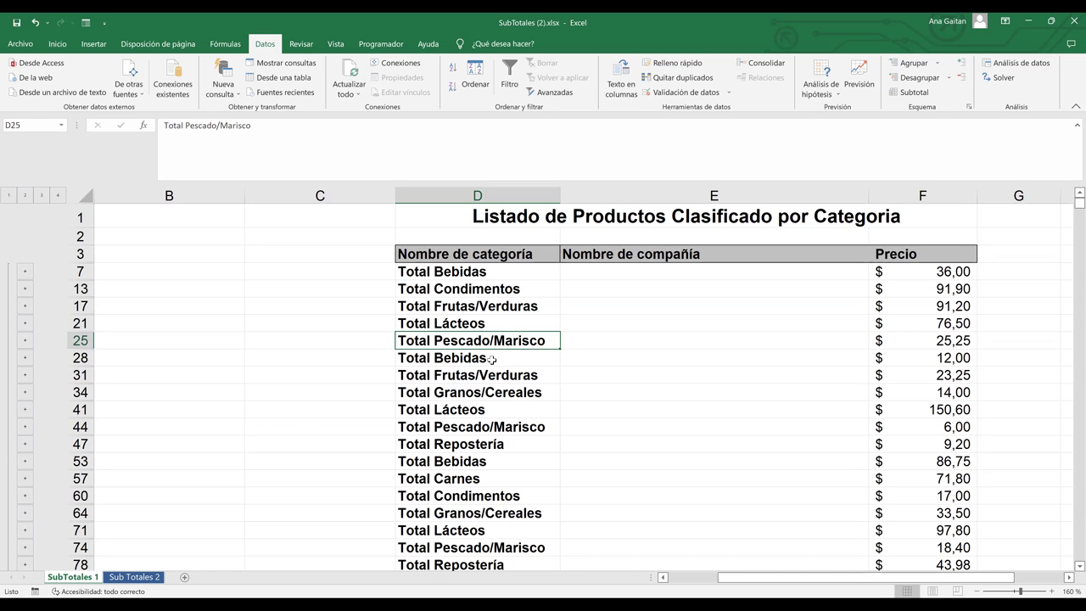
left_click(491, 360)
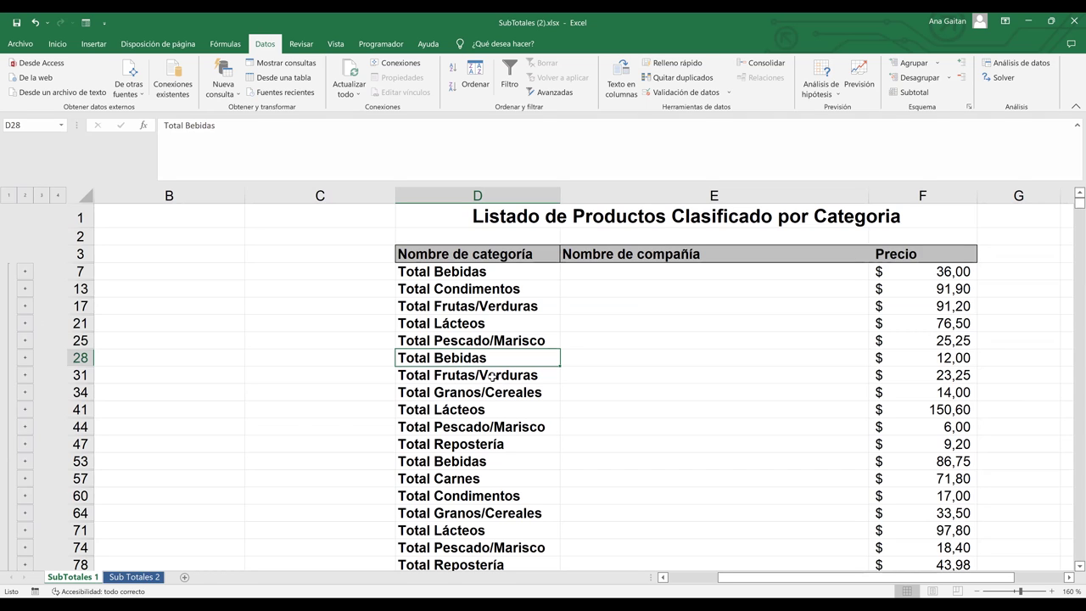
left_click(492, 377)
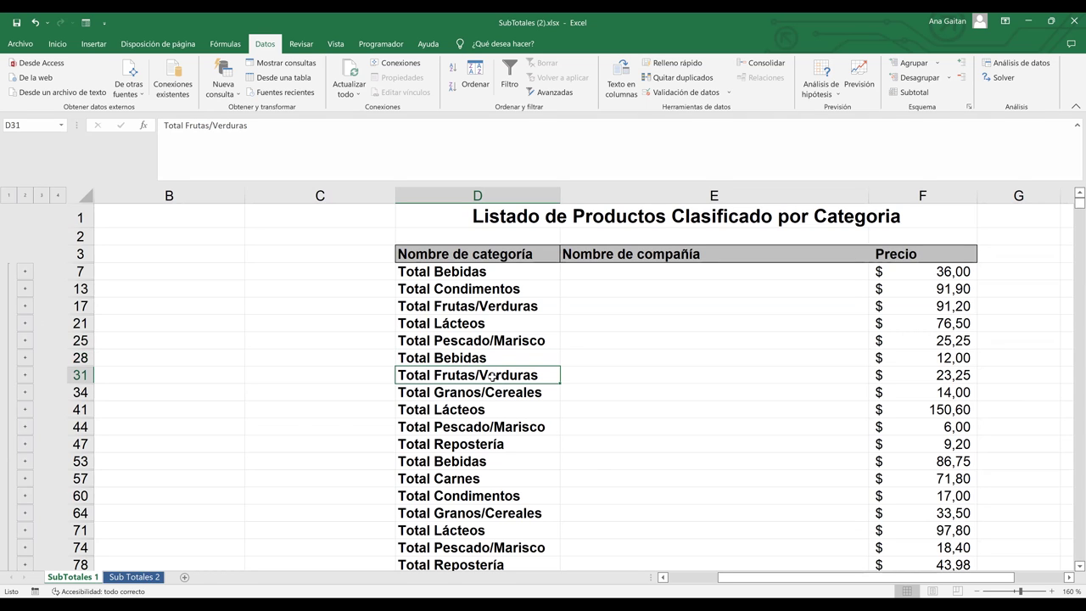
left_click(492, 393)
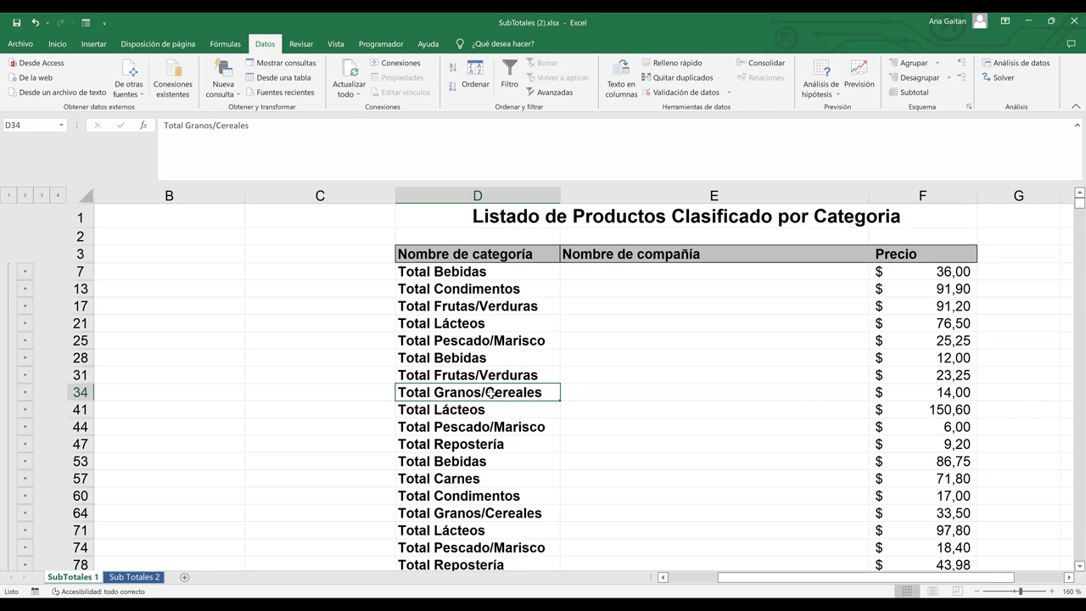
Review the remaining category totals down to the end of the list, and inspect the Cuenta general label and its formula in D3355.
key("ctrl+Down")
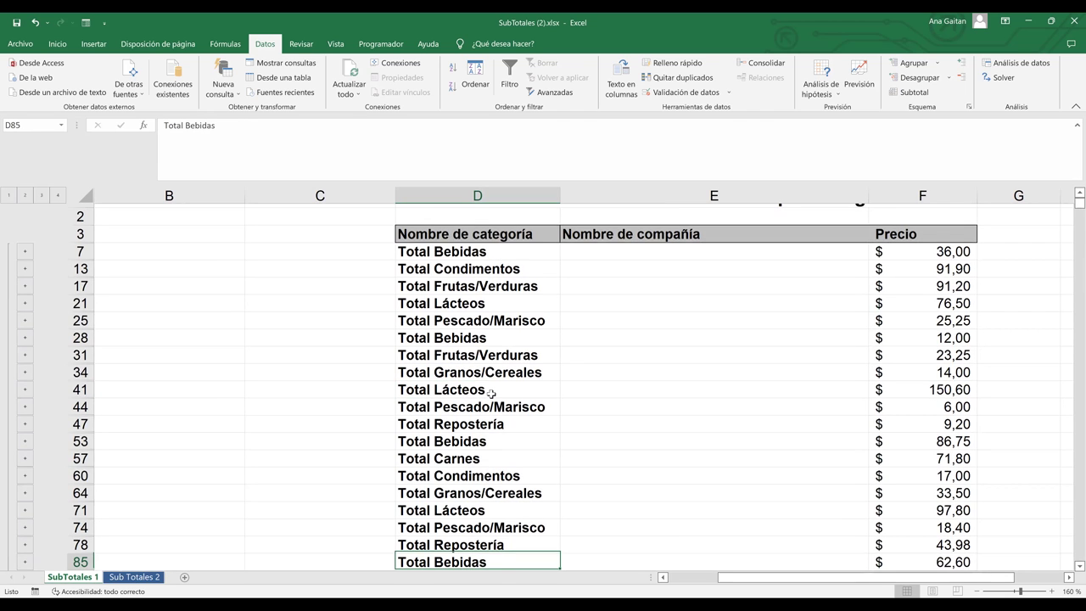
key("ctrl+Down")
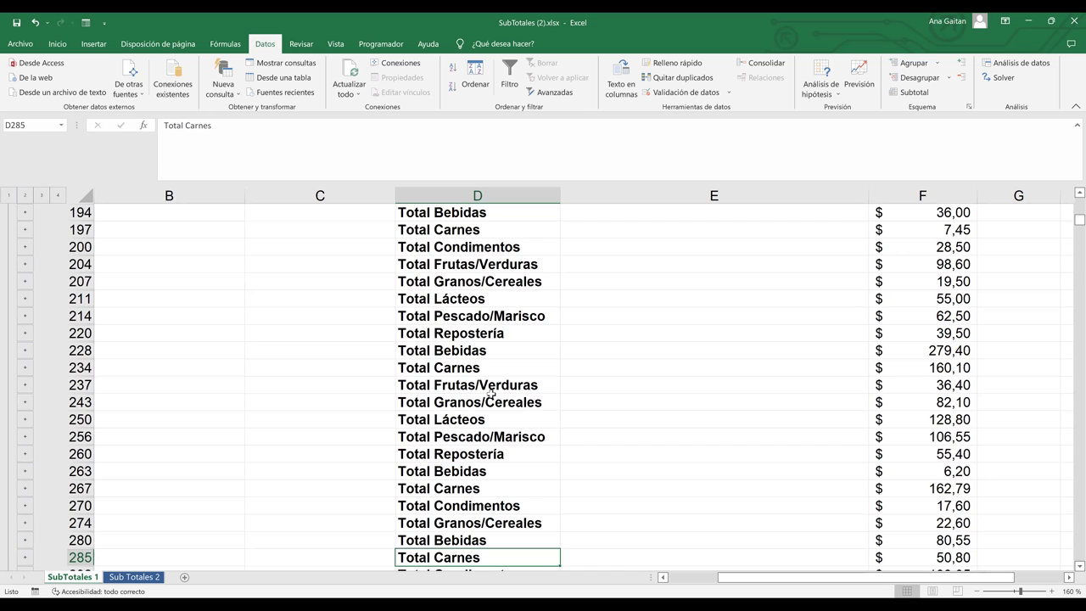
key("ctrl+Down")
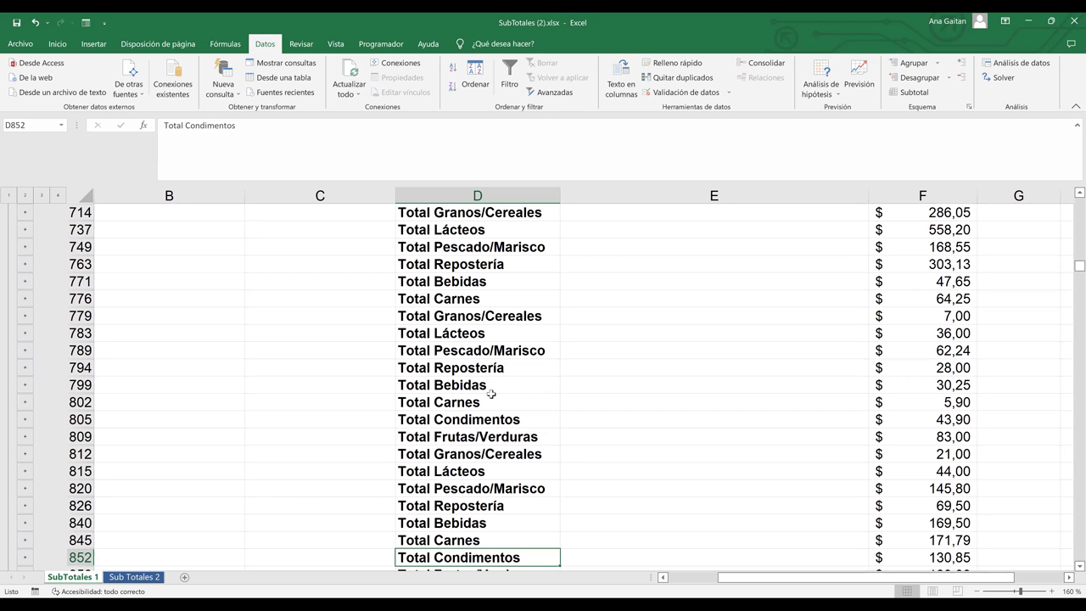
key("ctrl+Down")
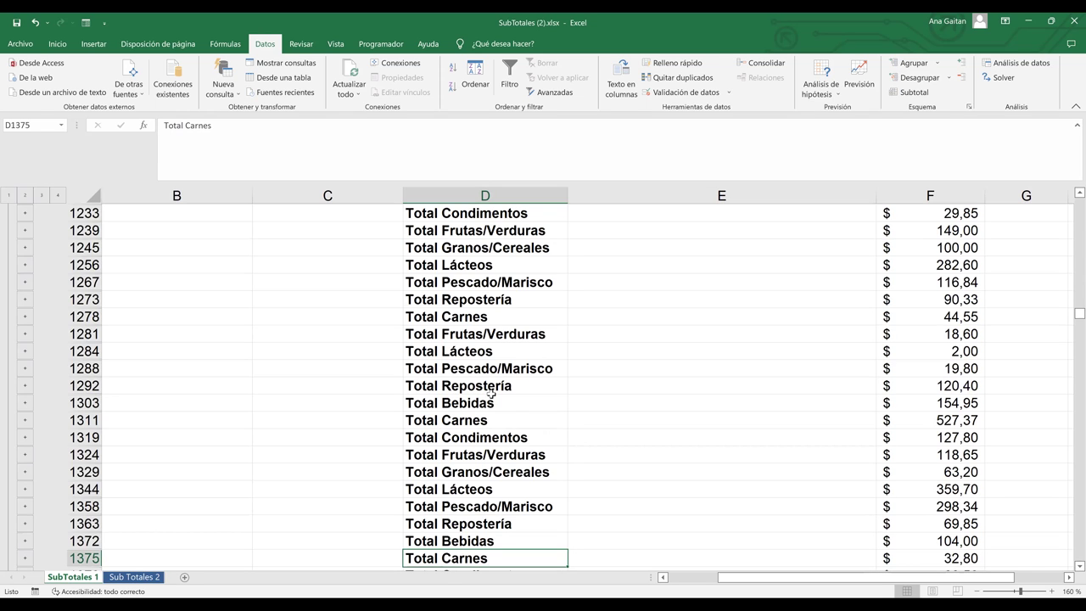
key("ctrl+Down")
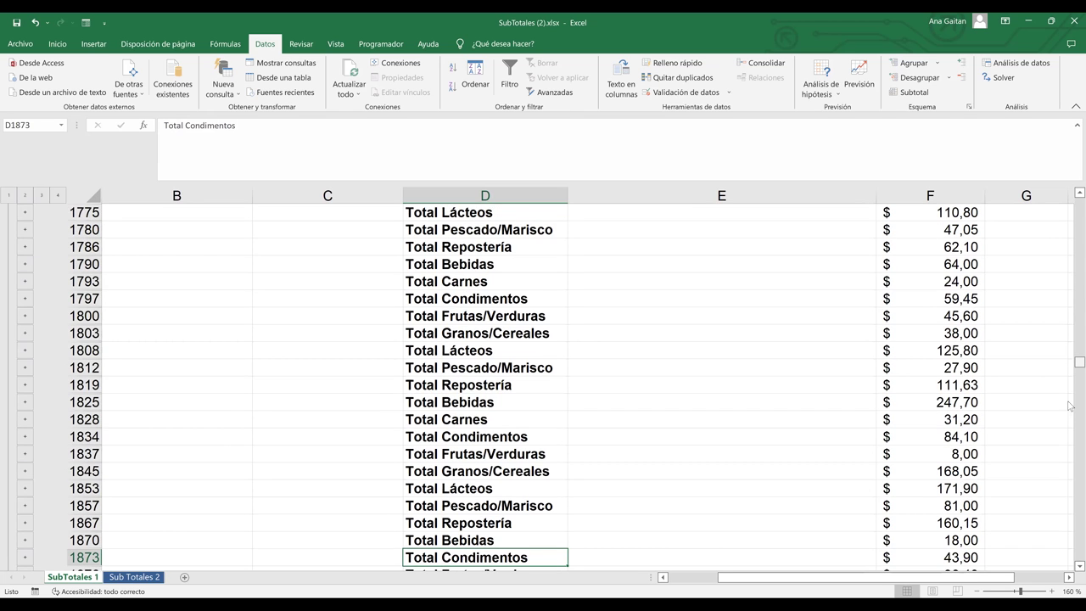
left_click_drag(1074, 363, 1070, 407)
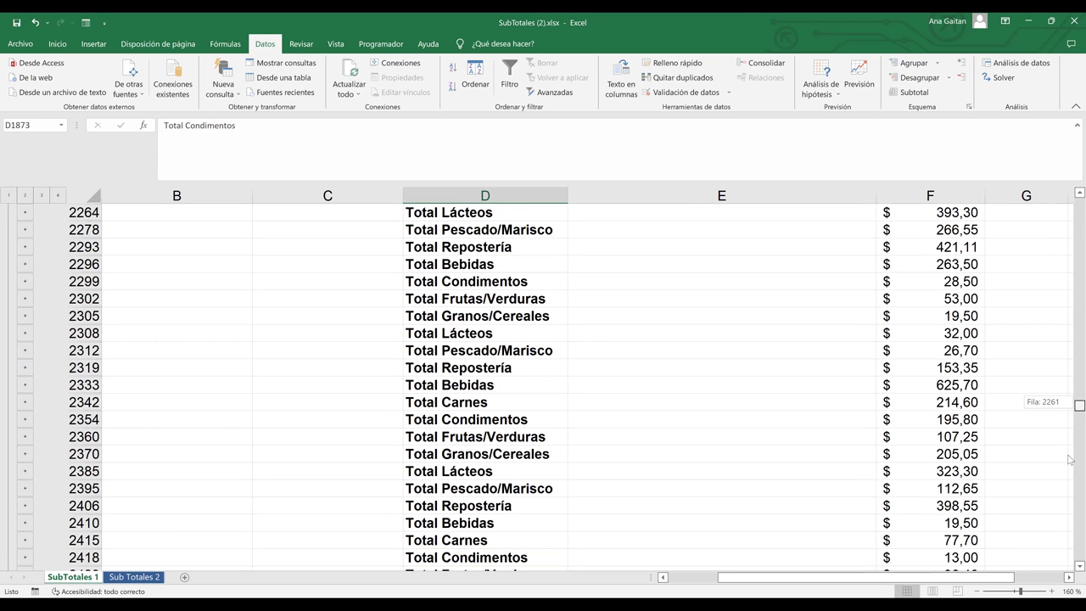
left_click_drag(1070, 459, 1069, 501)
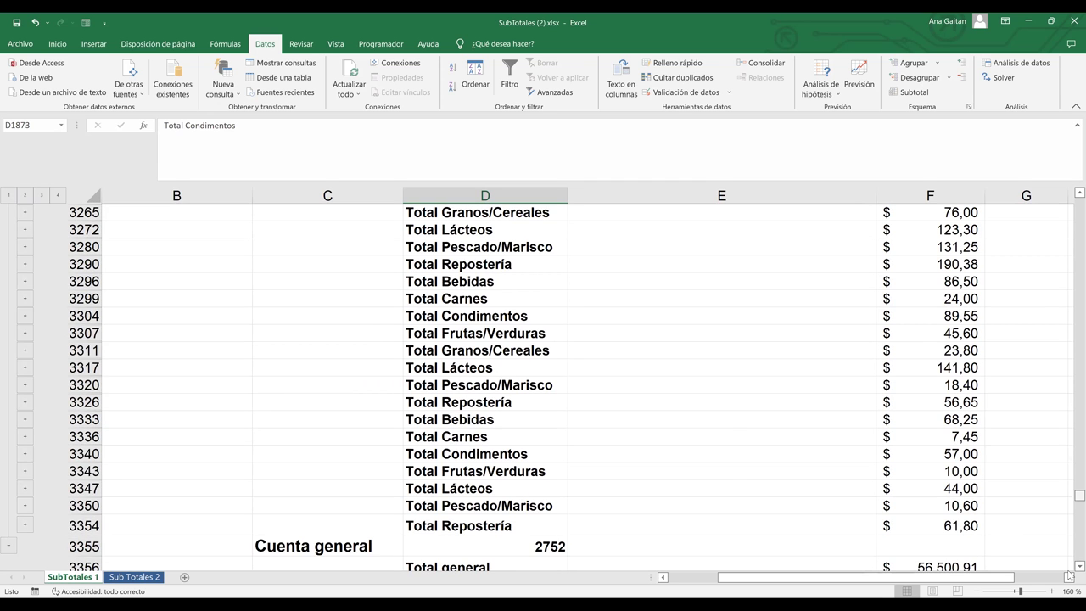
scroll(335, 458, "down", 2)
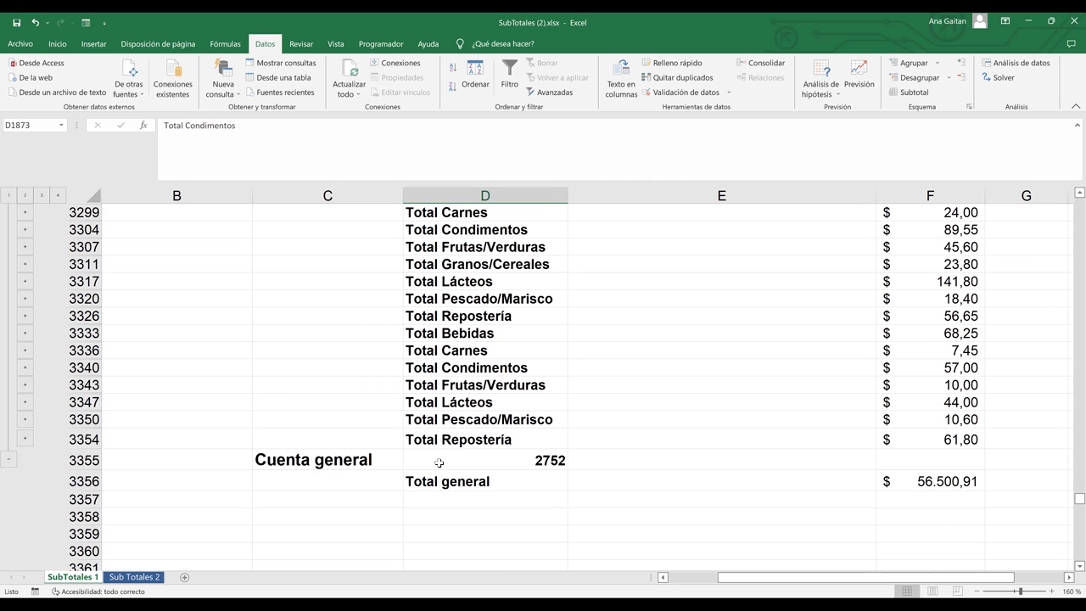
left_click(335, 458)
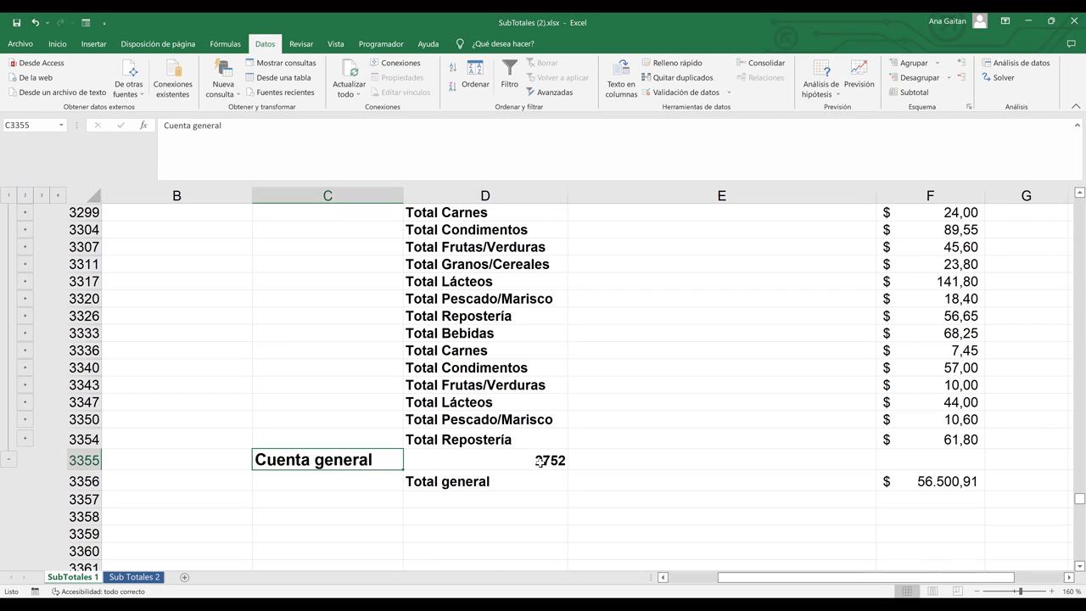
left_click(544, 462)
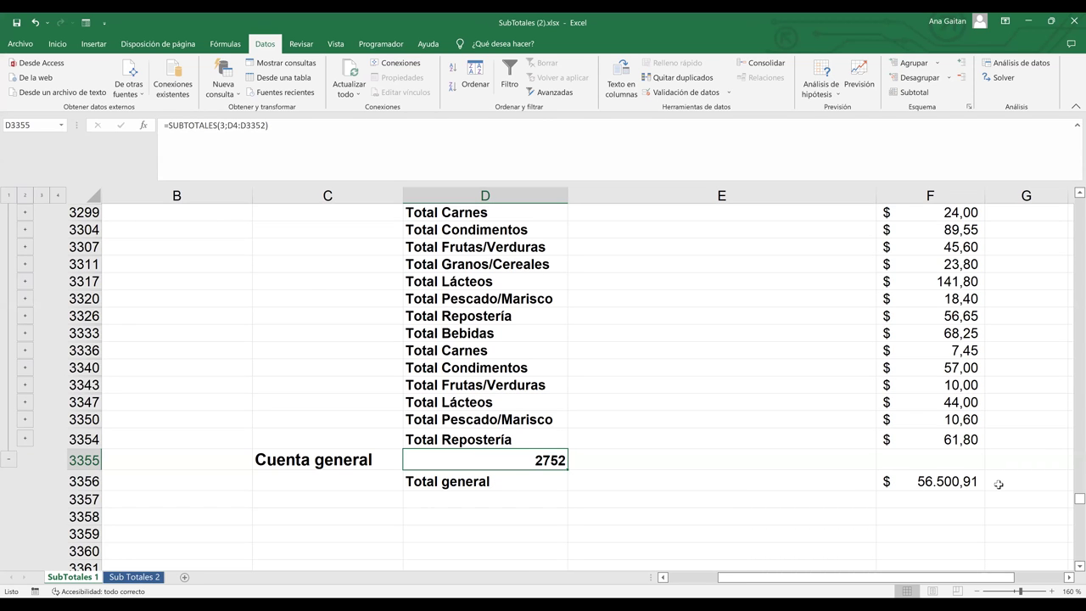
Review the paired Cuenta and Total rows at outline level 3, and expand the outline to level 4.
left_click(40, 196)
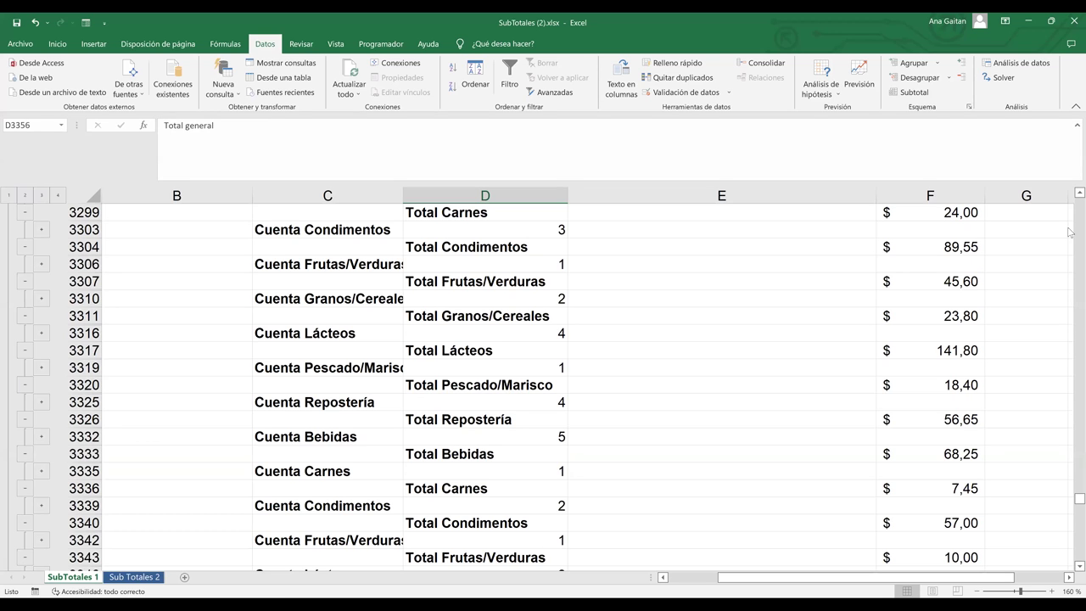
left_click_drag(1071, 232, 1071, 234)
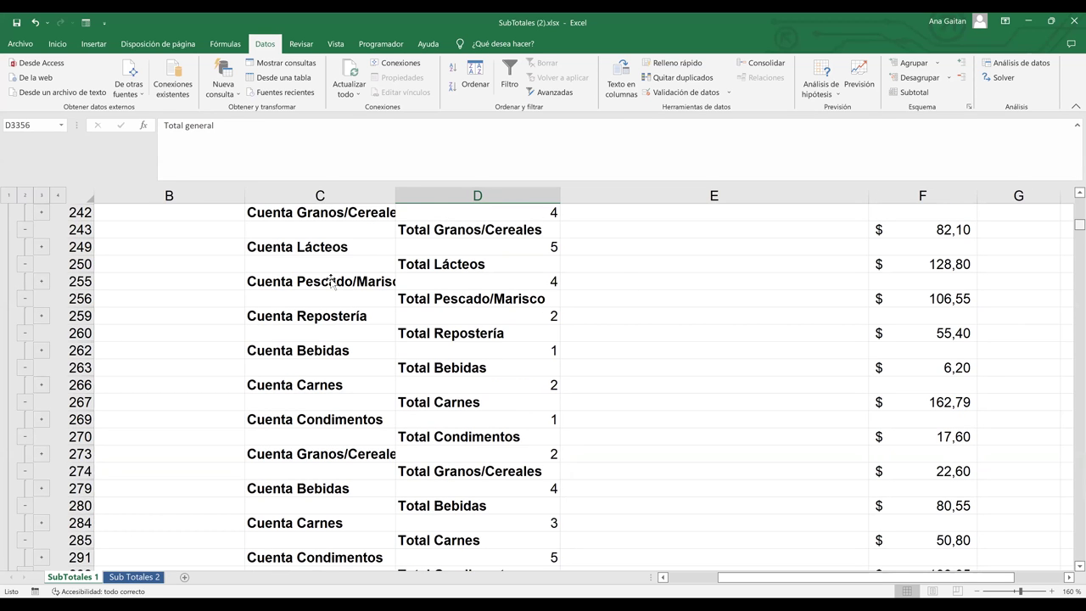
key("ctrl+Home")
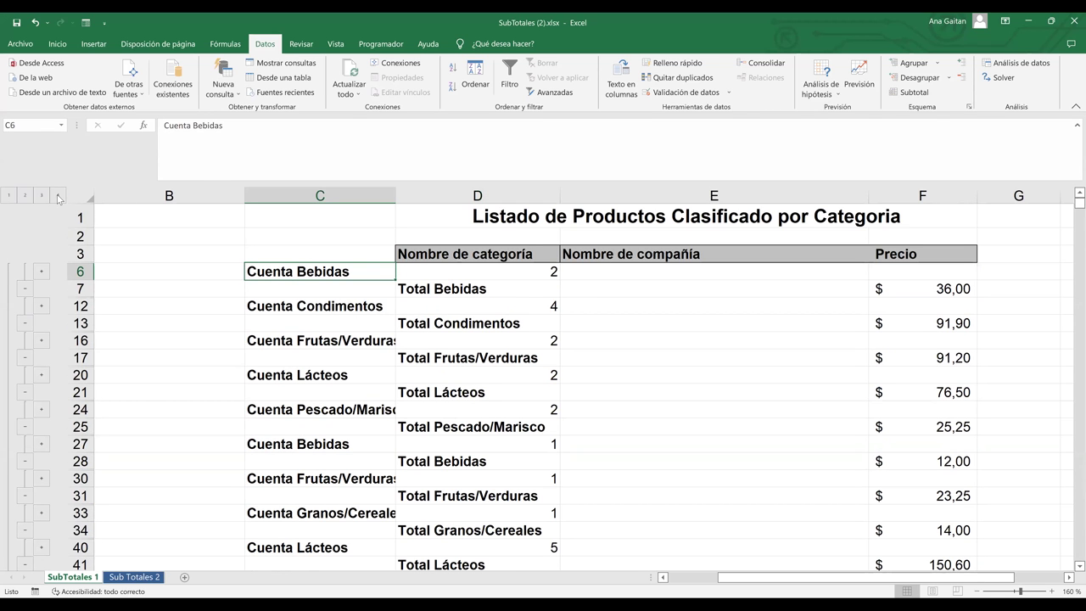
key("ctrl+z")
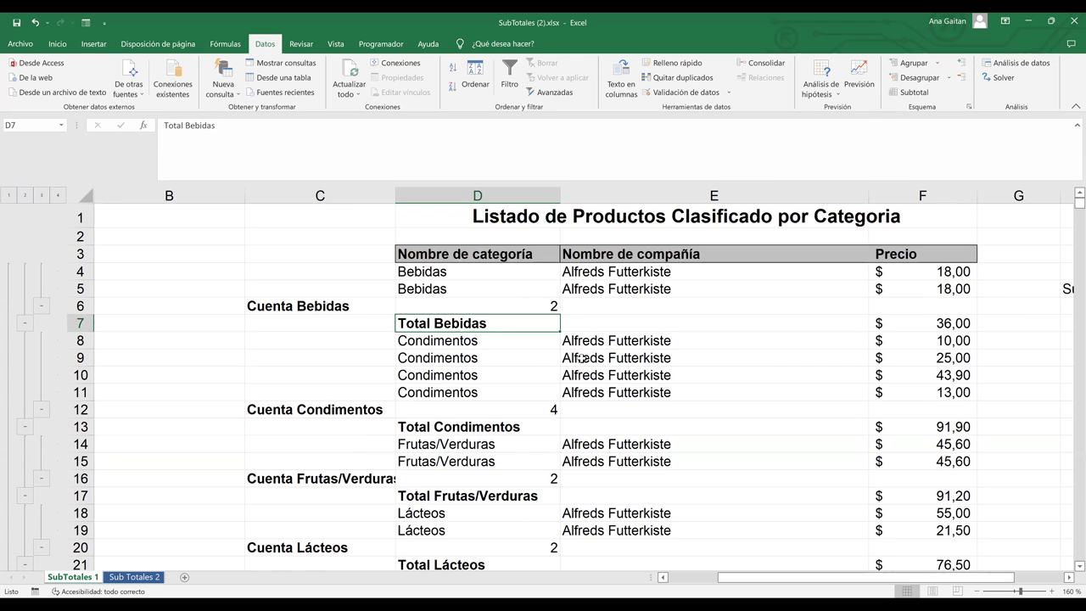
Add a Máx. subtotal of Precio at each change in Nombre de compañía, without replacing the current subtotals.
key("Down")
key("Down")
key("Right")
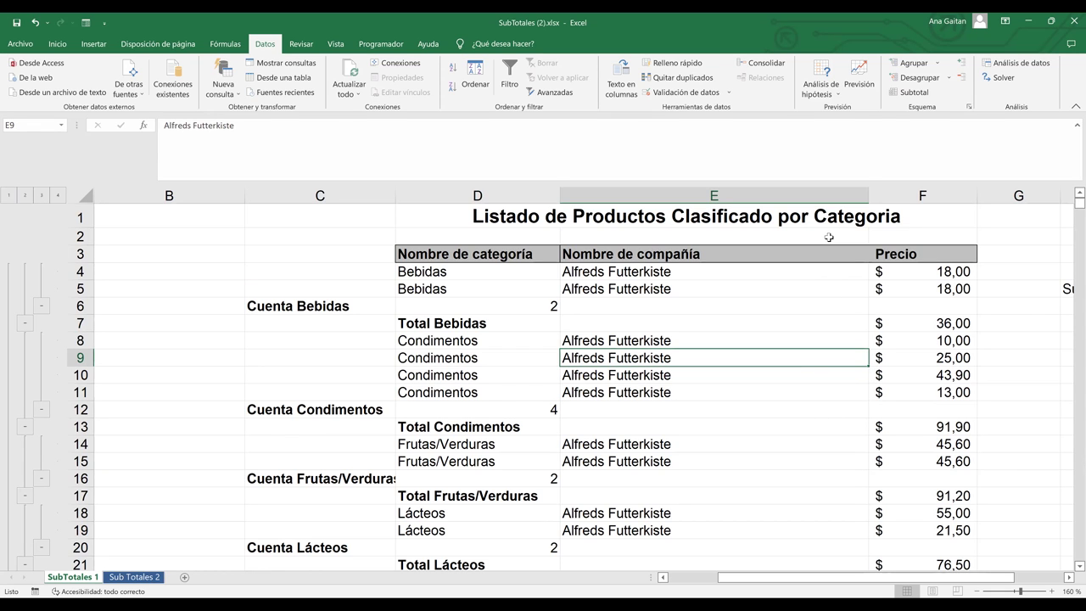
left_click(916, 93)
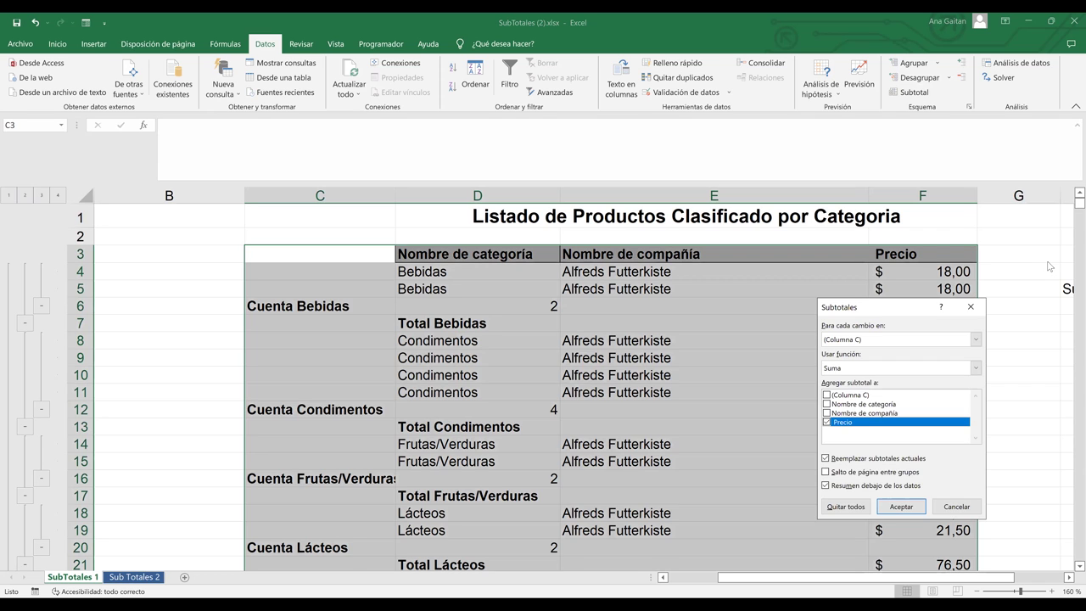
key("alt+Down")
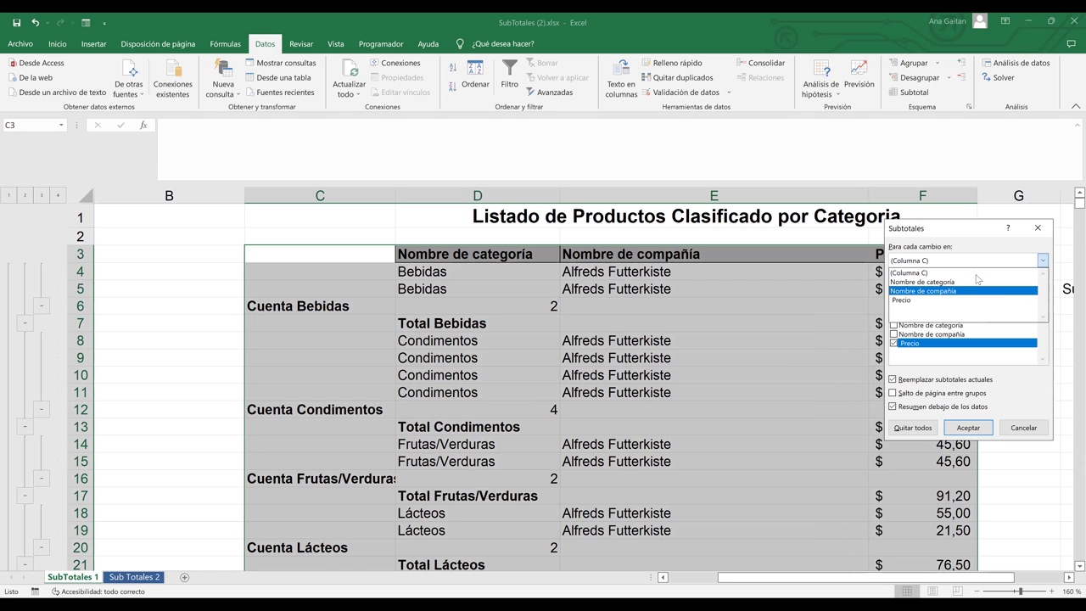
left_click(985, 292)
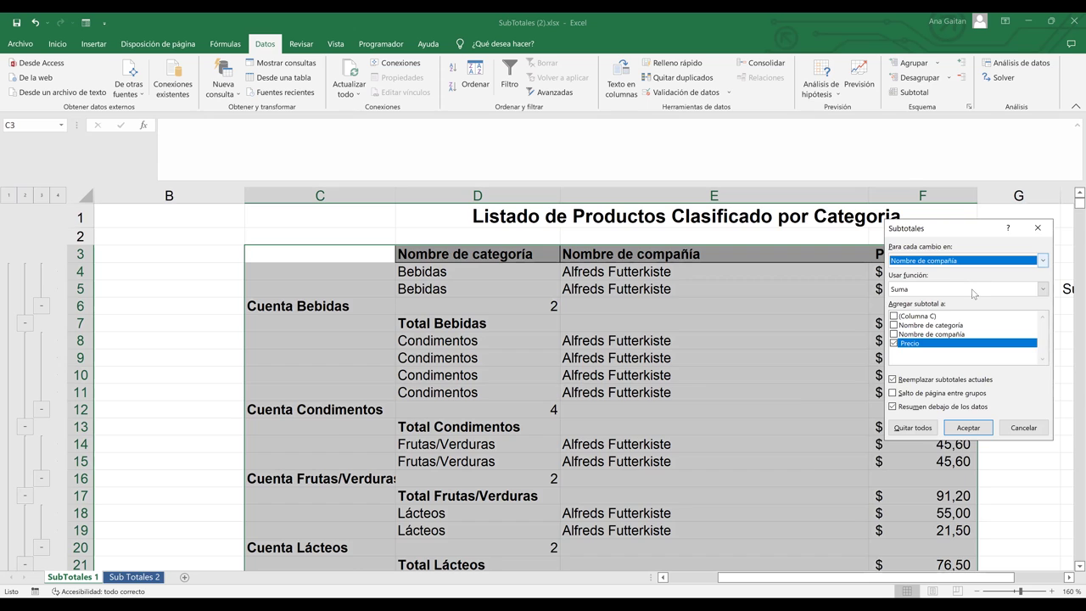
left_click(973, 291)
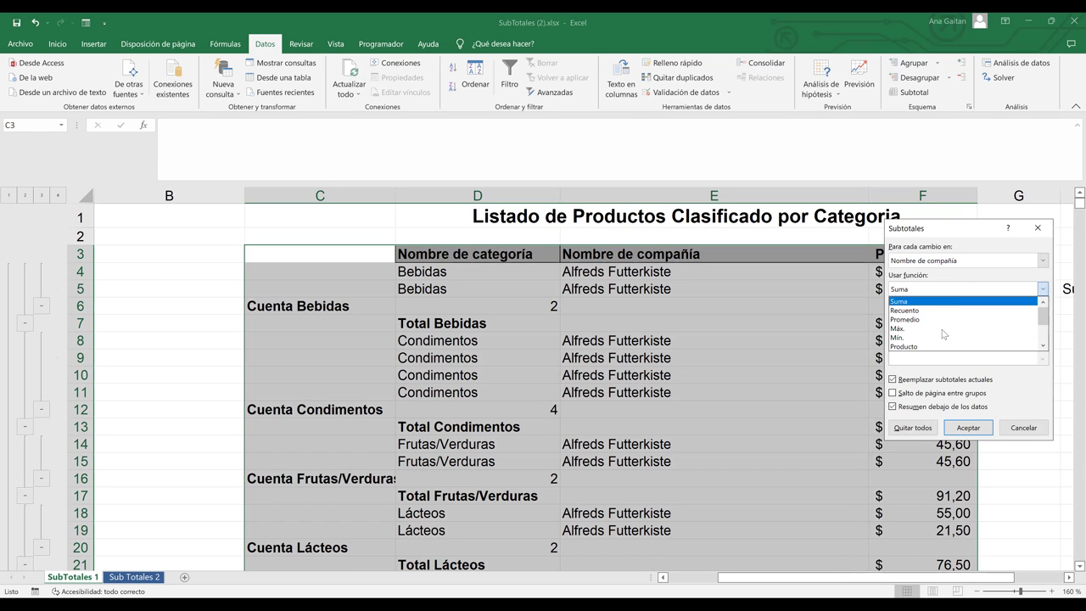
left_click(944, 329)
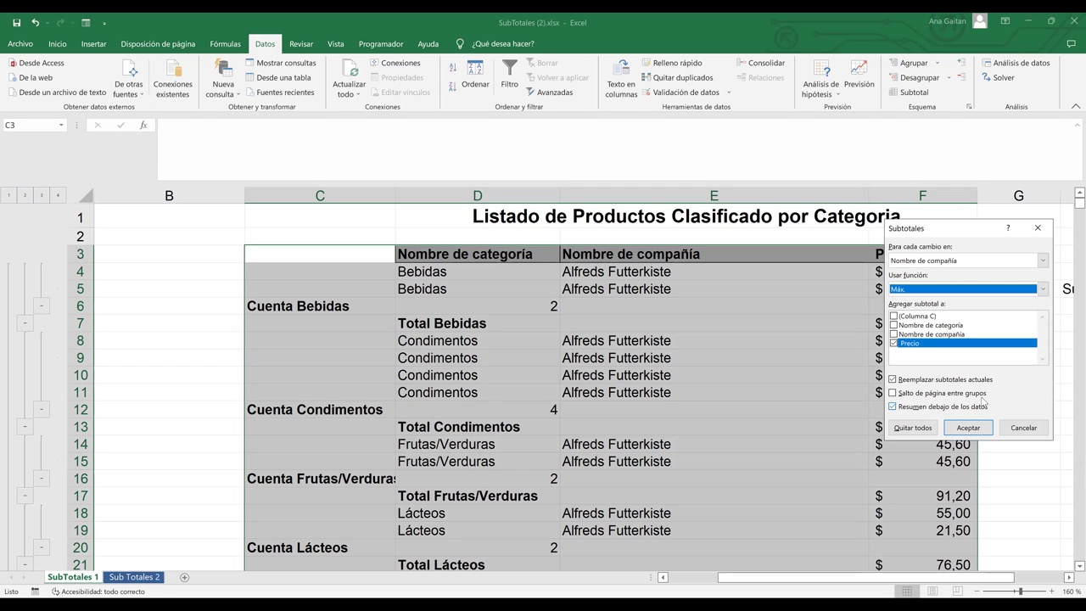
left_click(893, 380)
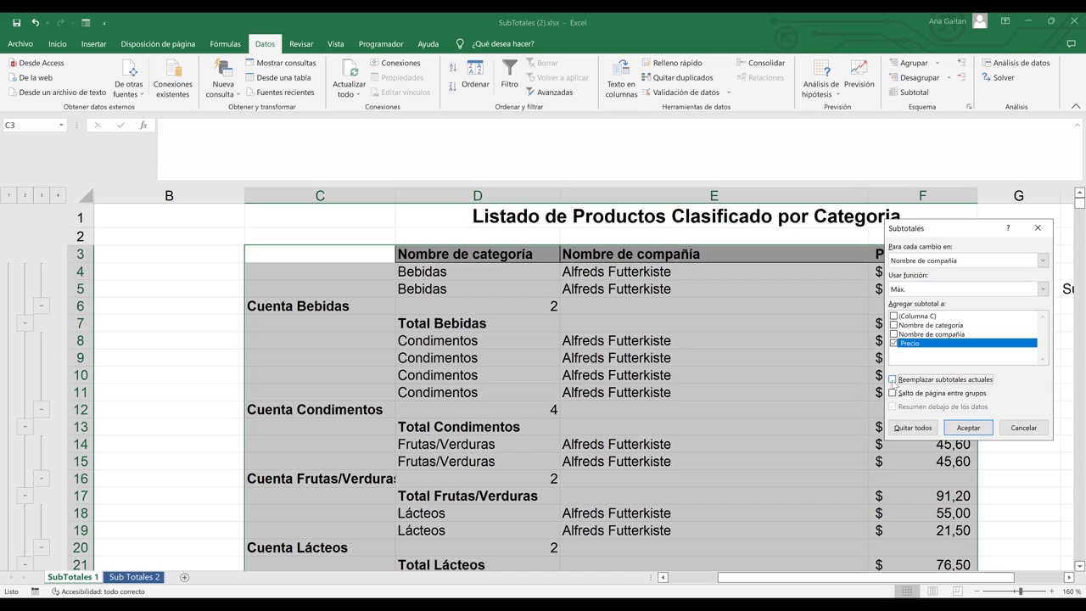
left_click(982, 428)
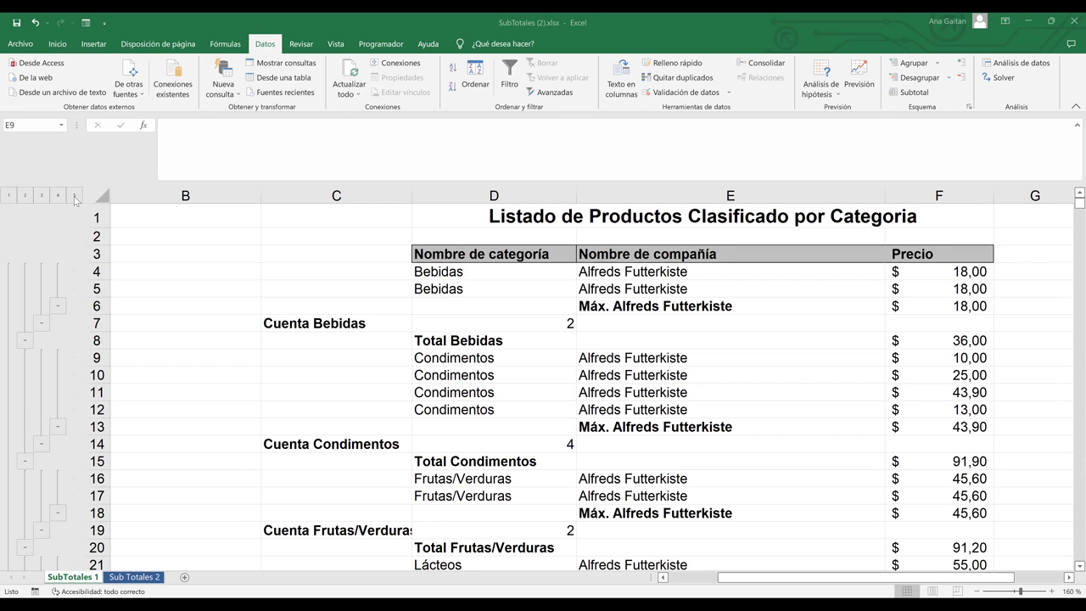
Compare the Máx. Alfreds Futterkiste, Cuenta Bebidas and Total Bebidas rows in rows 6 to 8.
left_click(613, 307)
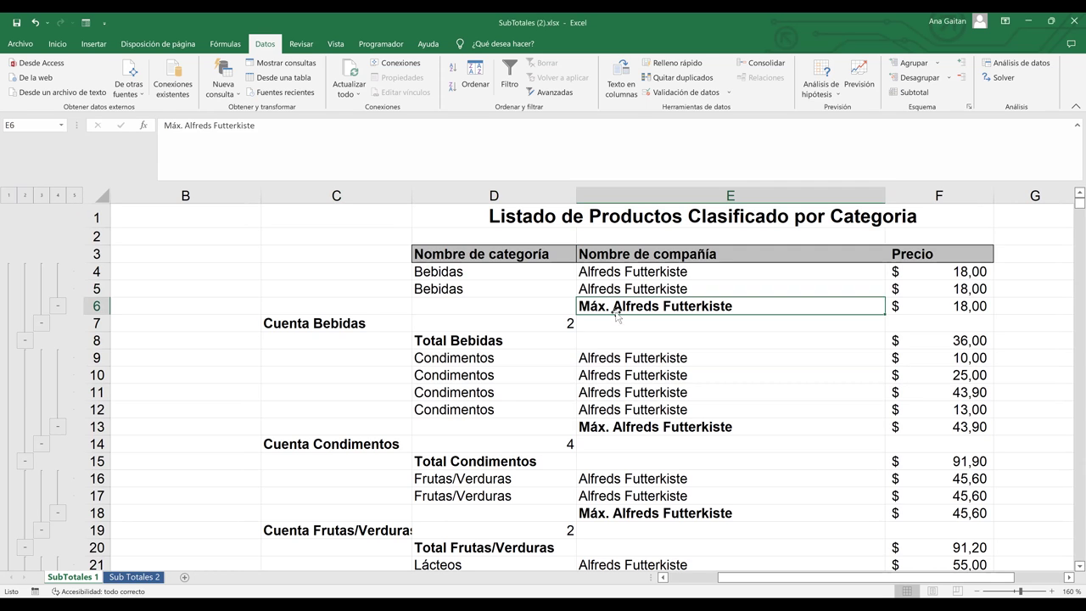
left_click(349, 324)
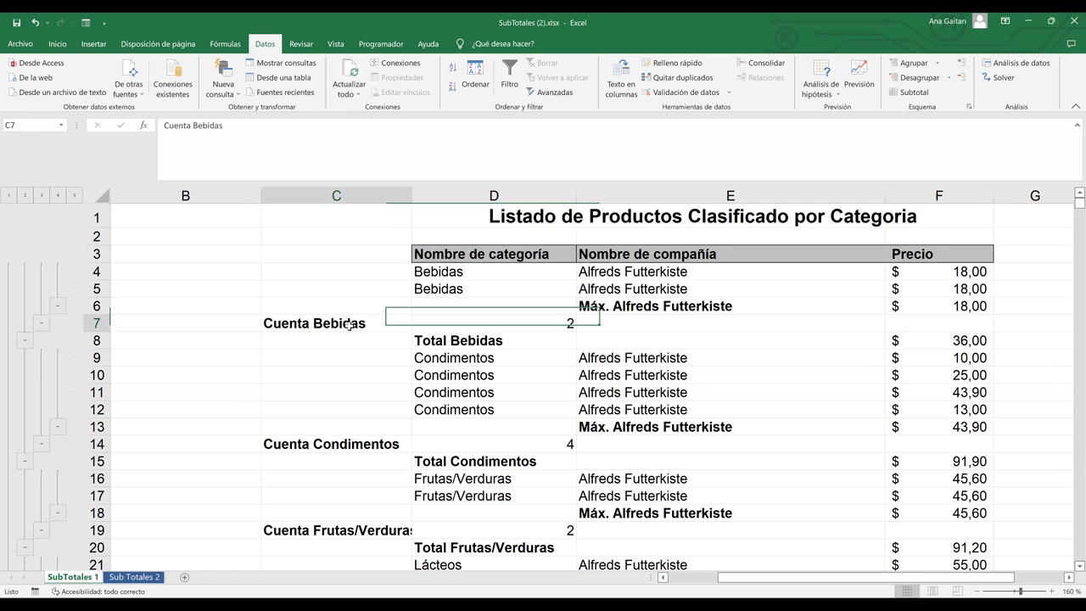
left_click(556, 325)
left_click(547, 340)
left_click_drag(547, 340, 914, 341)
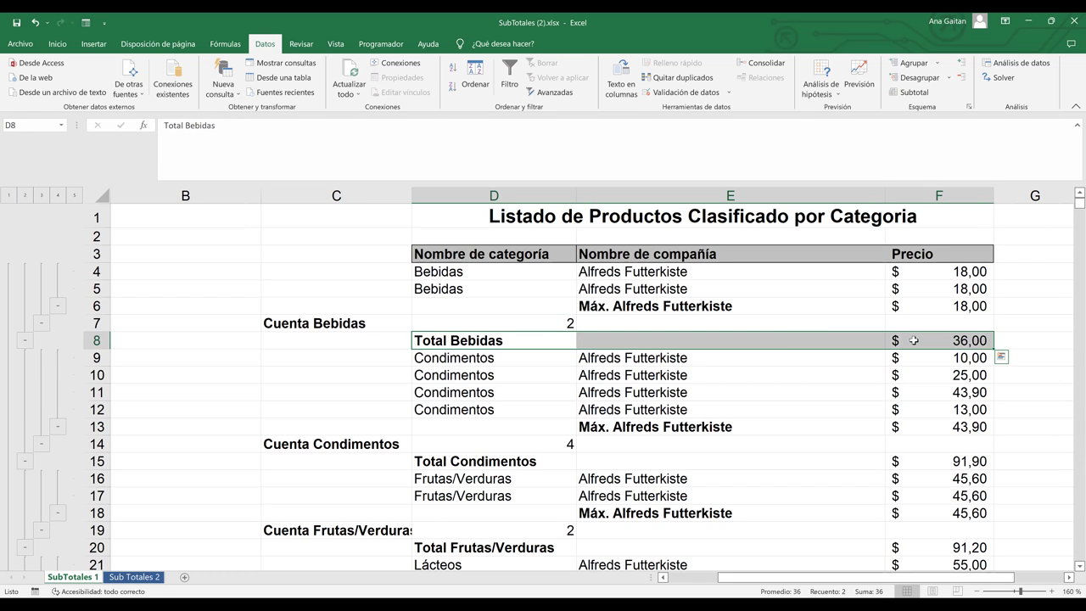
Check the Máx. Alfreds Futterkiste price in E6:F6 against the Bebidas prices in F4:F5.
left_click(590, 307)
left_click(938, 303, "shift")
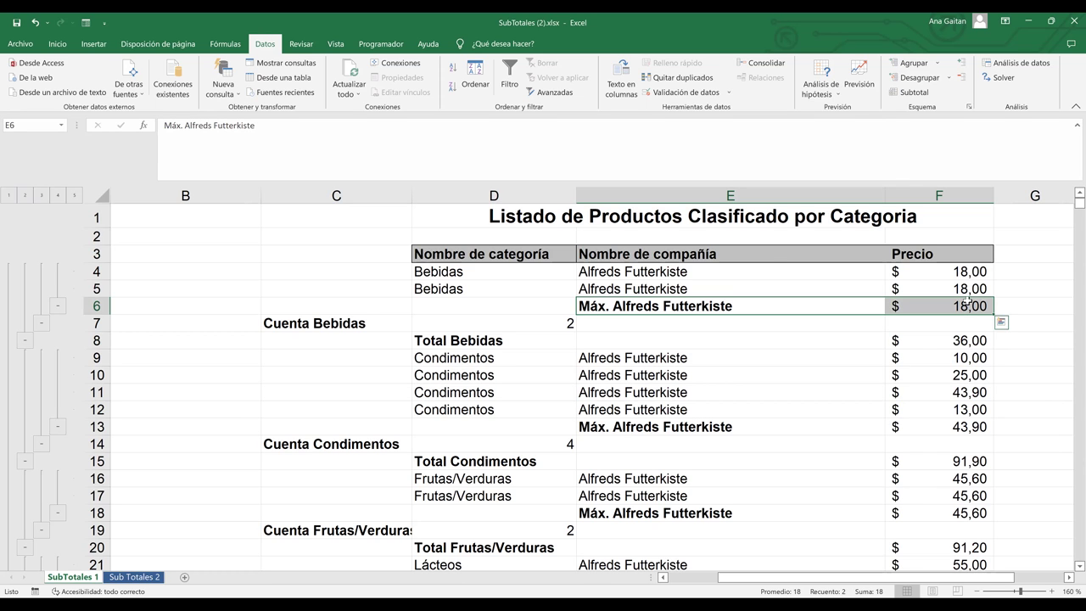
left_click_drag(957, 272, 958, 287)
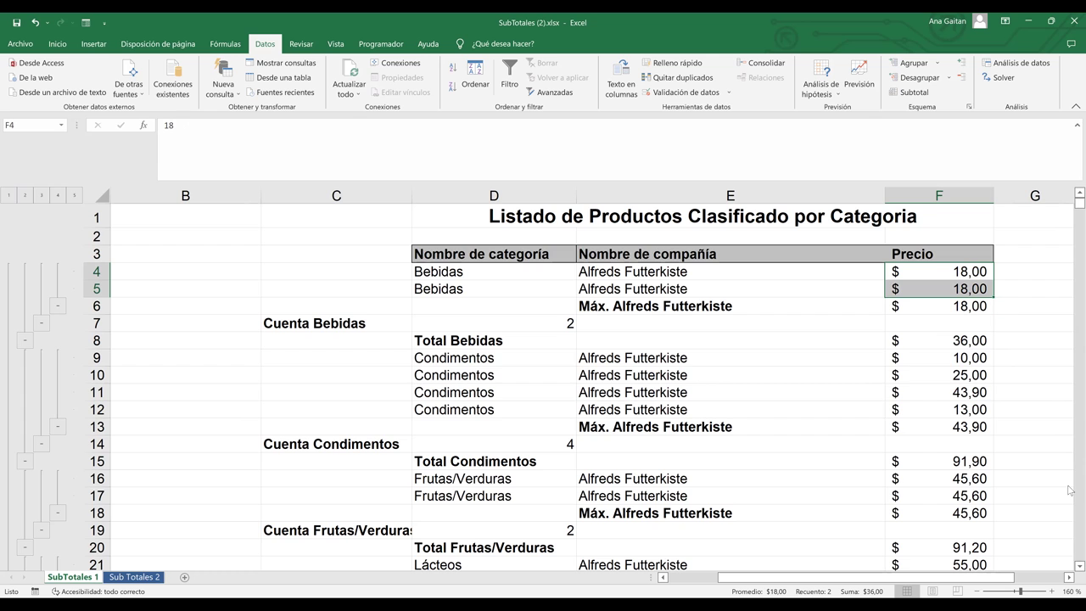
left_click(1071, 566)
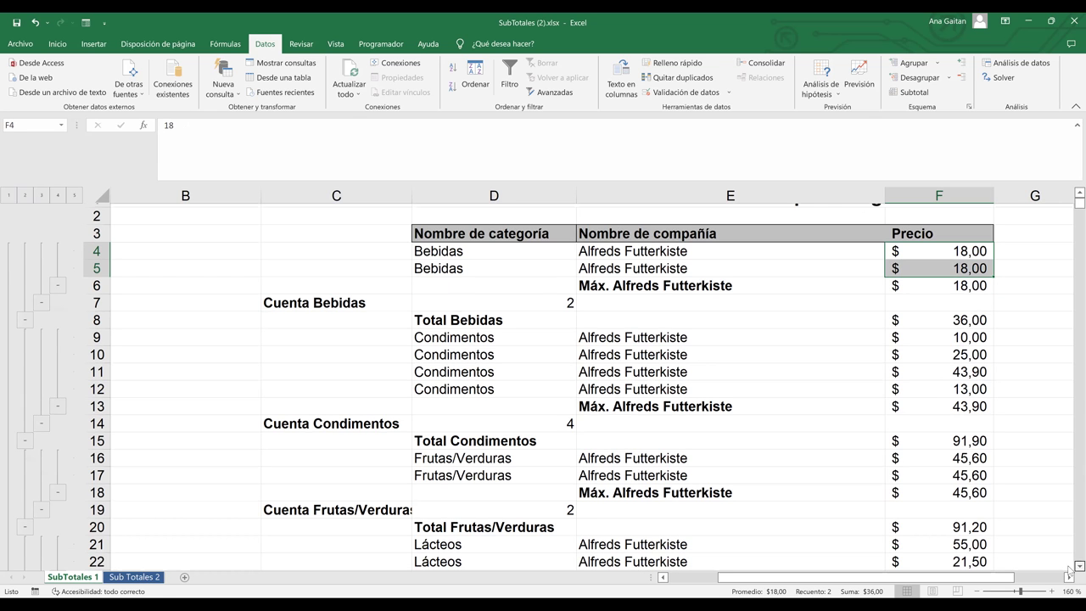
Compare the Máx. Alfreds Futterkiste, Cuenta Condimentos and Total Condimentos rows in rows 13 to 15.
scroll(655, 309, "down", 1)
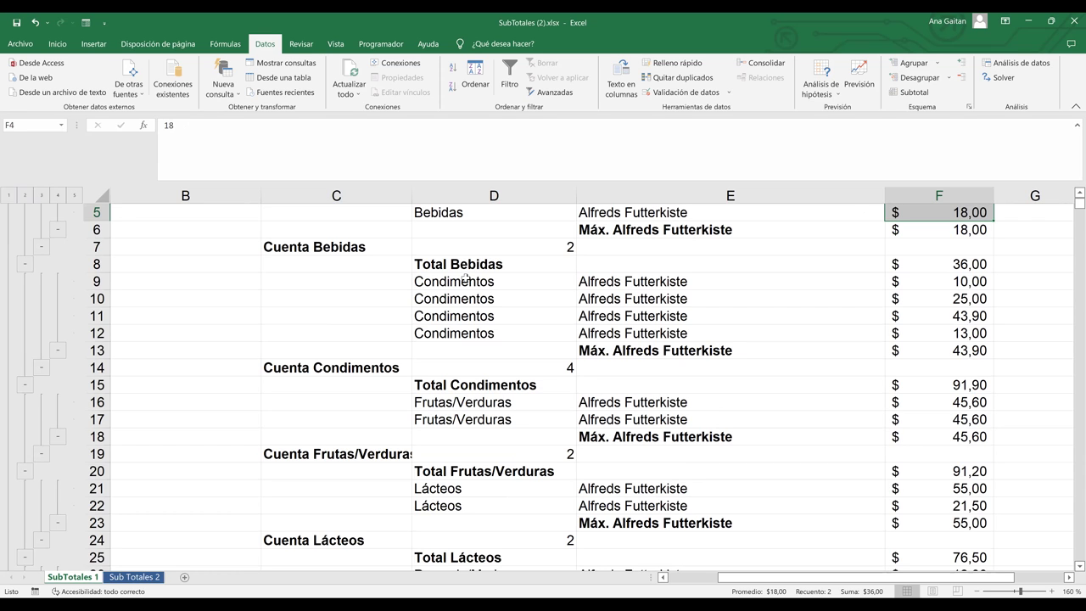
left_click(585, 350)
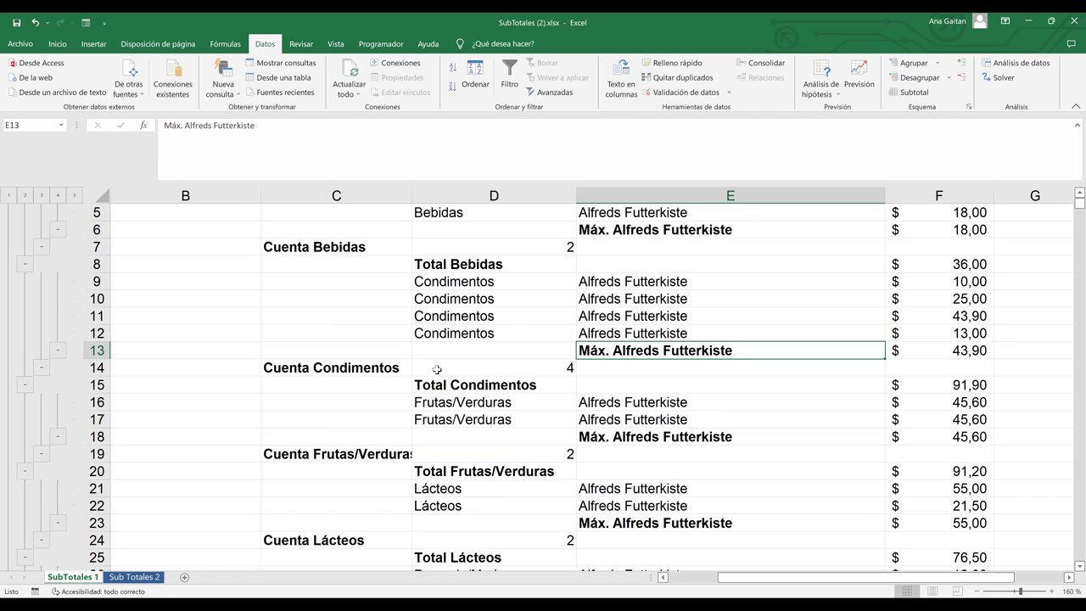
left_click(556, 366)
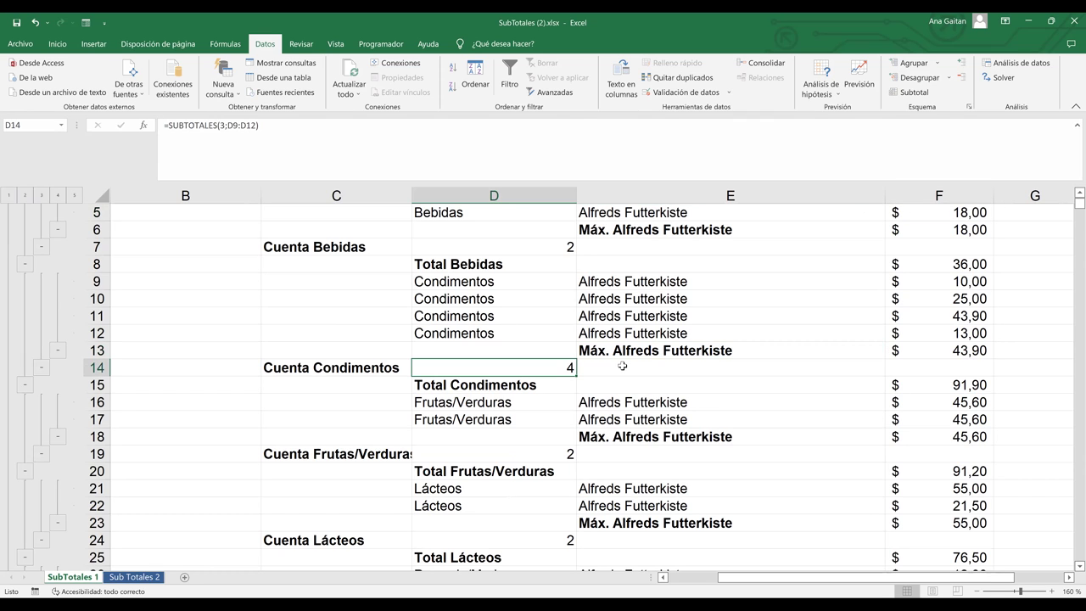
key("Down")
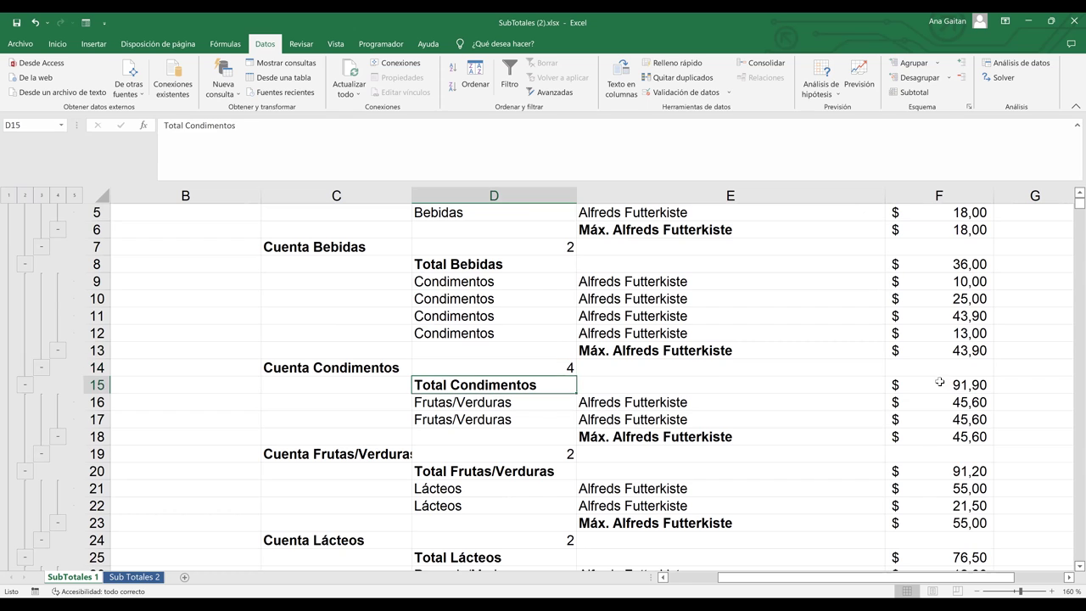
left_click(944, 386)
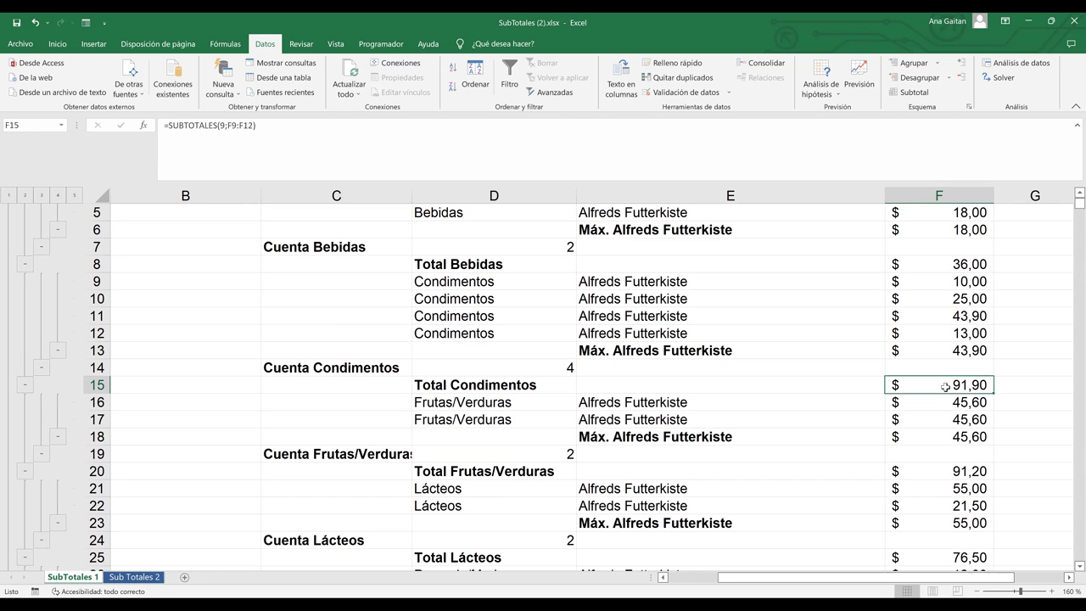
Check the Máx. Alfreds Futterkiste price in F13 against the Condimentos prices in F9:F12.
left_click(794, 350)
left_click(945, 355)
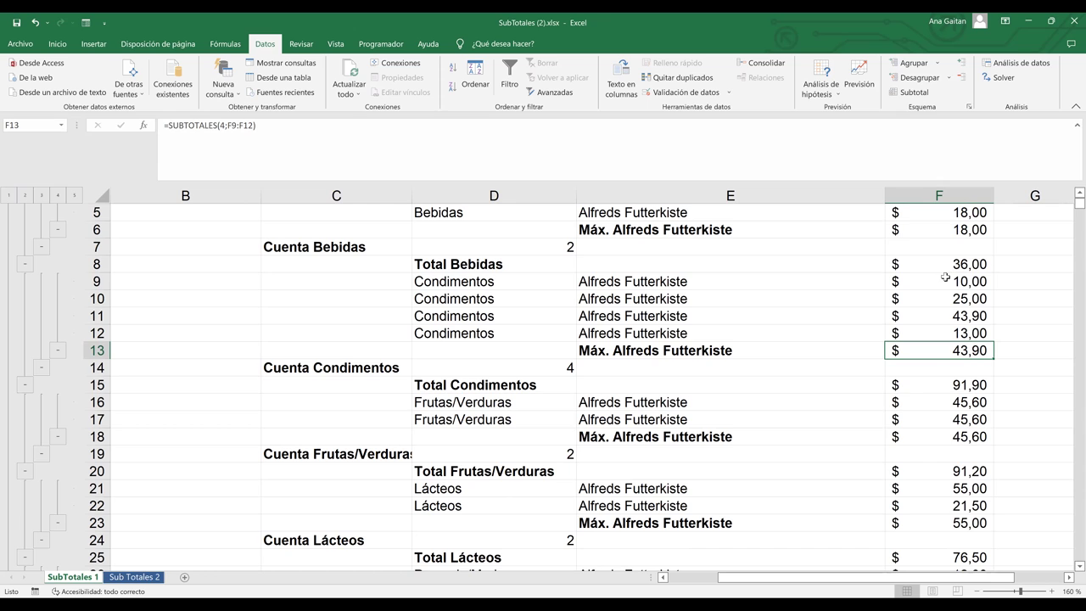
left_click(947, 281)
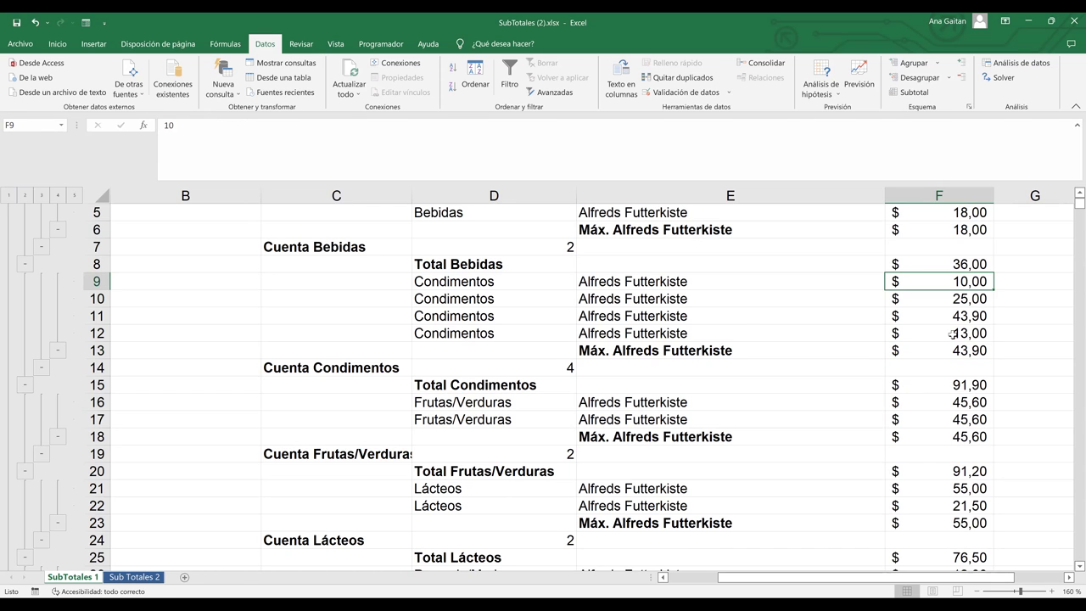
left_click(951, 333, "shift")
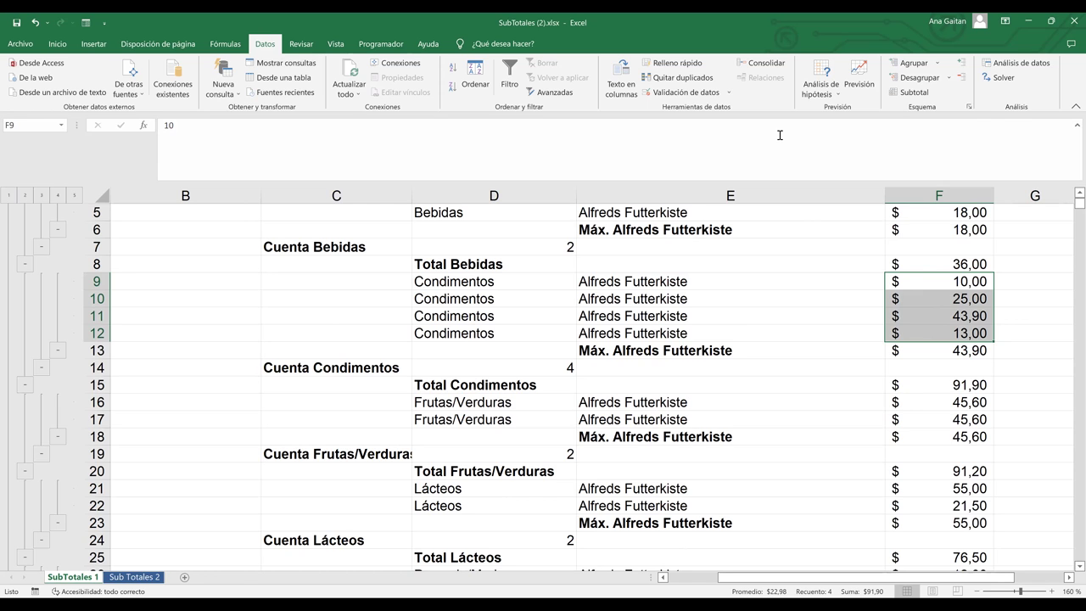
Highlight the highest Condimentos price, in cell F11, with a yellow fill.
left_click(957, 316)
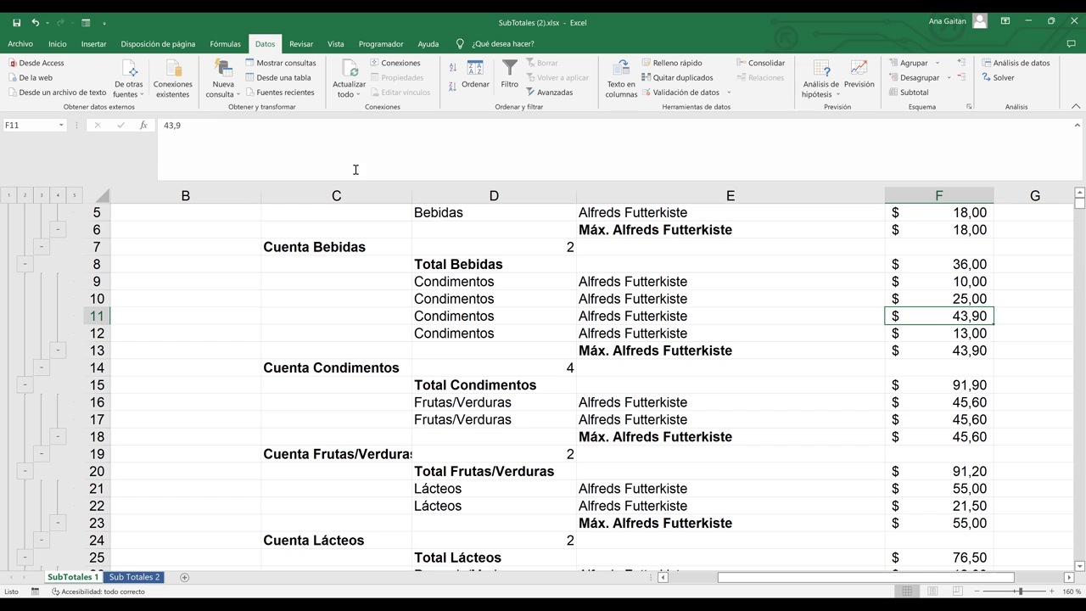
left_click(59, 46)
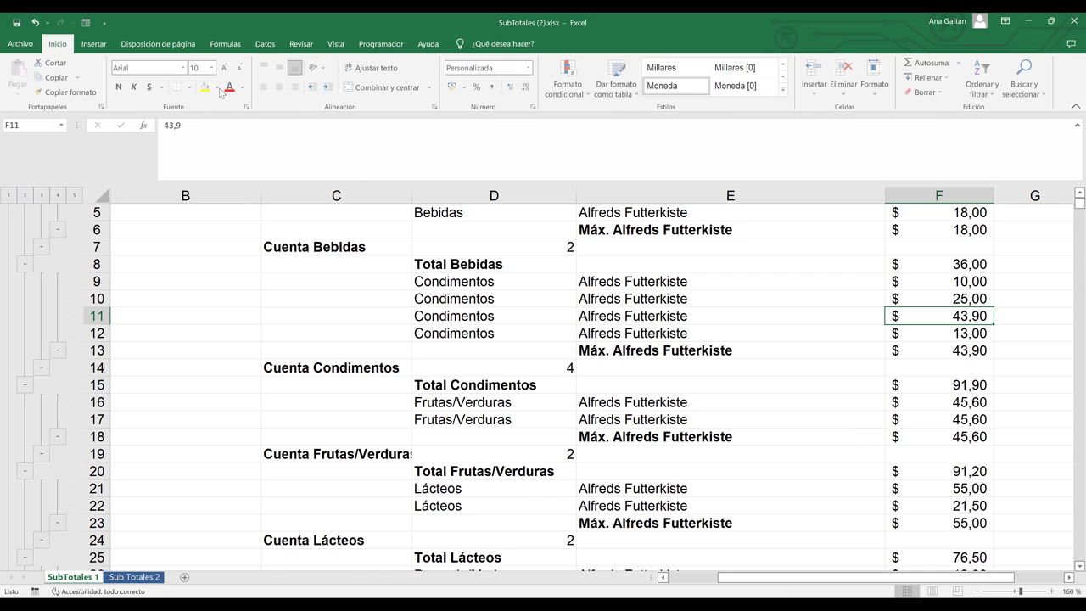
key("F4")
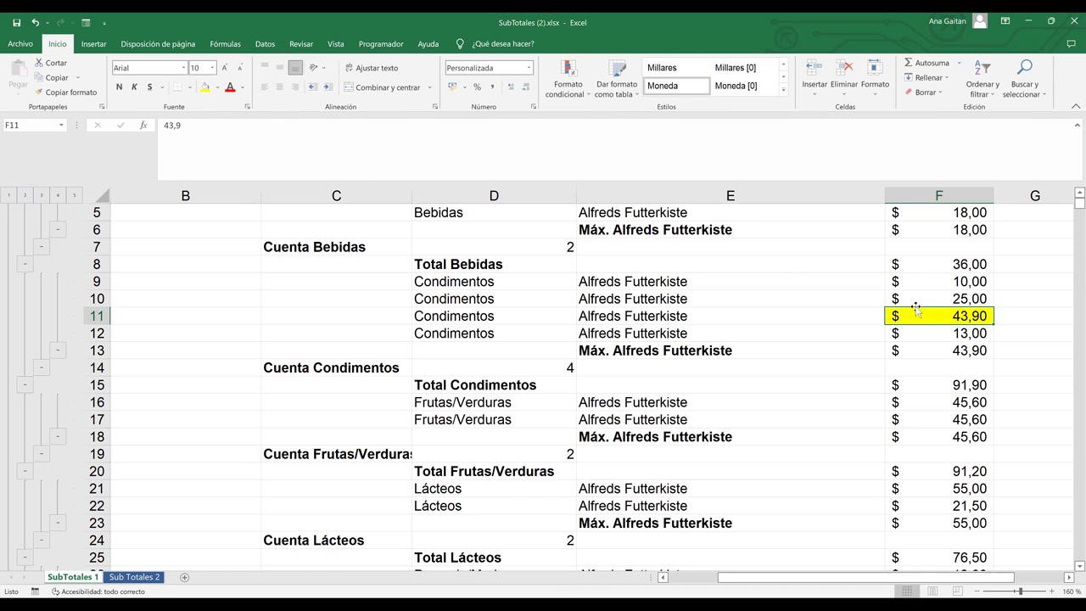
Examine the Máx., Cuenta and Total rows down the Precio column through the Around the Horn groups, and return to the top of the list.
left_click(957, 370)
key("Down")
key("Down")
key("Down")
key("Down")
key("Down")
key("Down")
key("Down")
key("Down")
key("Down")
key("Down")
key("Down")
key("Down")
key("Down")
key("Down")
key("Down")
key("Down")
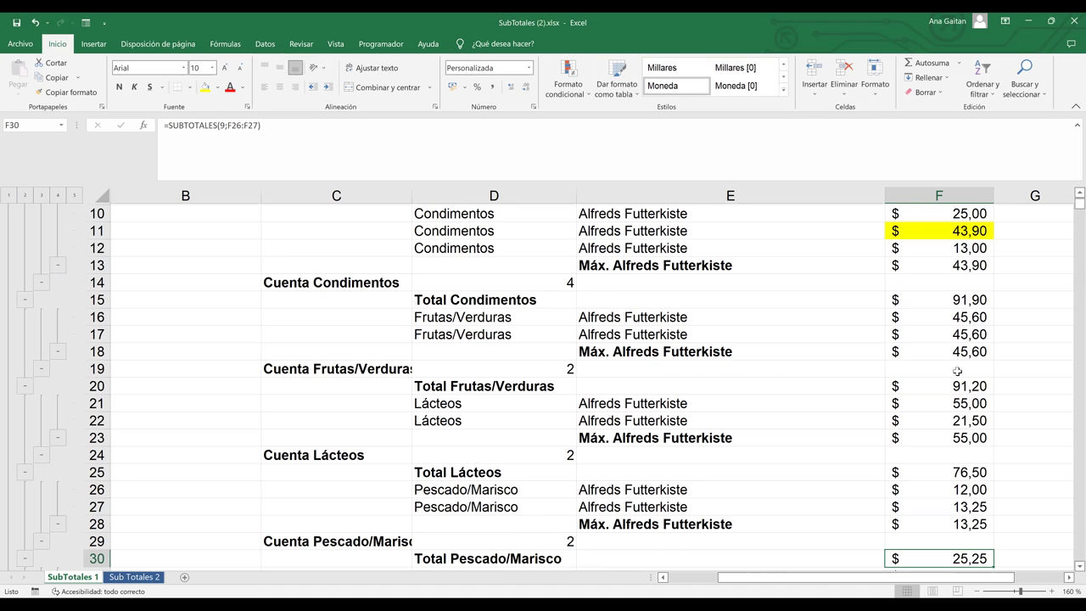
key("Down")
key("Down")
key("Down")
key("Down")
key("Down")
key("Down")
key("Down")
key("Down")
key("Down")
key("Down")
key("Down")
key("Down")
key("Down")
key("Down")
key("Down")
key("Down")
key("Down")
key("Down")
key("Down")
key("Down")
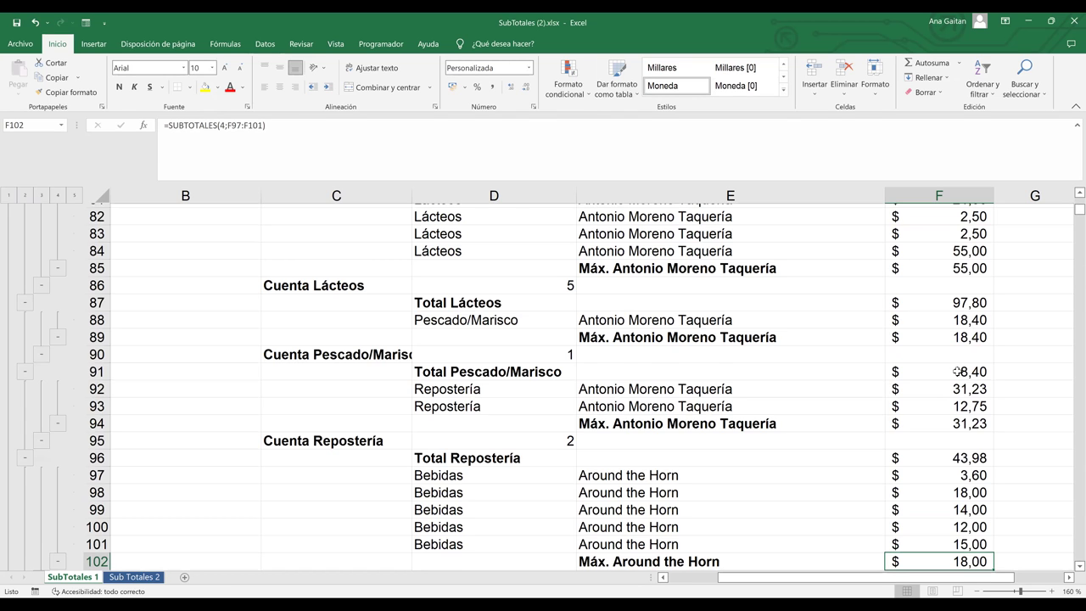
key("Down")
key("Down")
key("Down")
key("Down")
key("Down")
key("Down")
key("Down")
key("Down")
key("Down")
key("Down")
key("Down")
key("Down")
key("Down")
key("Down")
key("Down")
key("Down")
key("Down")
key("Down")
key("Down")
key("Down")
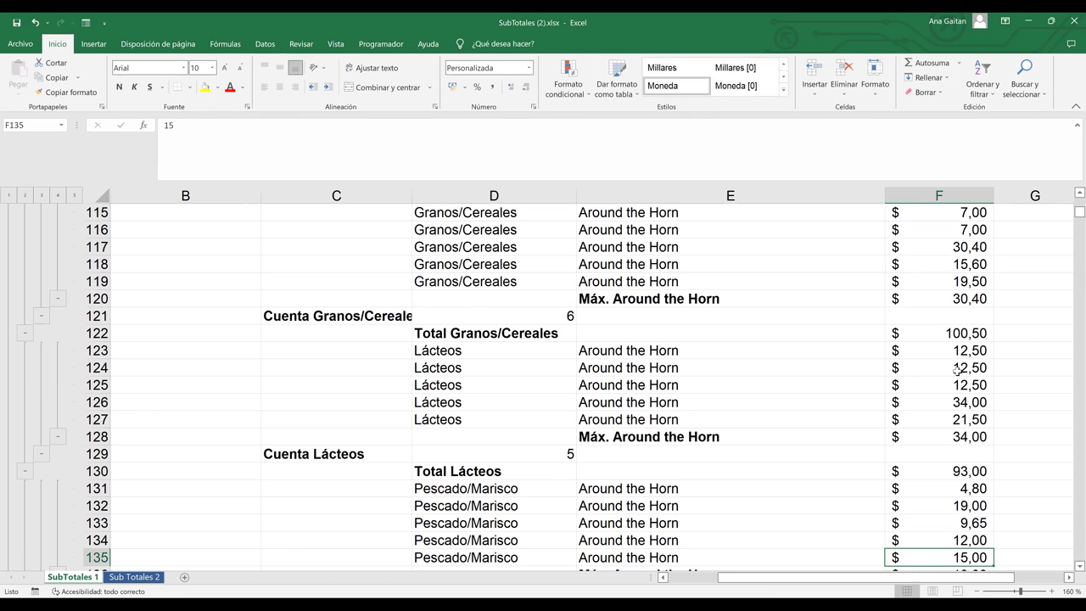
key("Down")
key("Down")
key("Down")
key("Down")
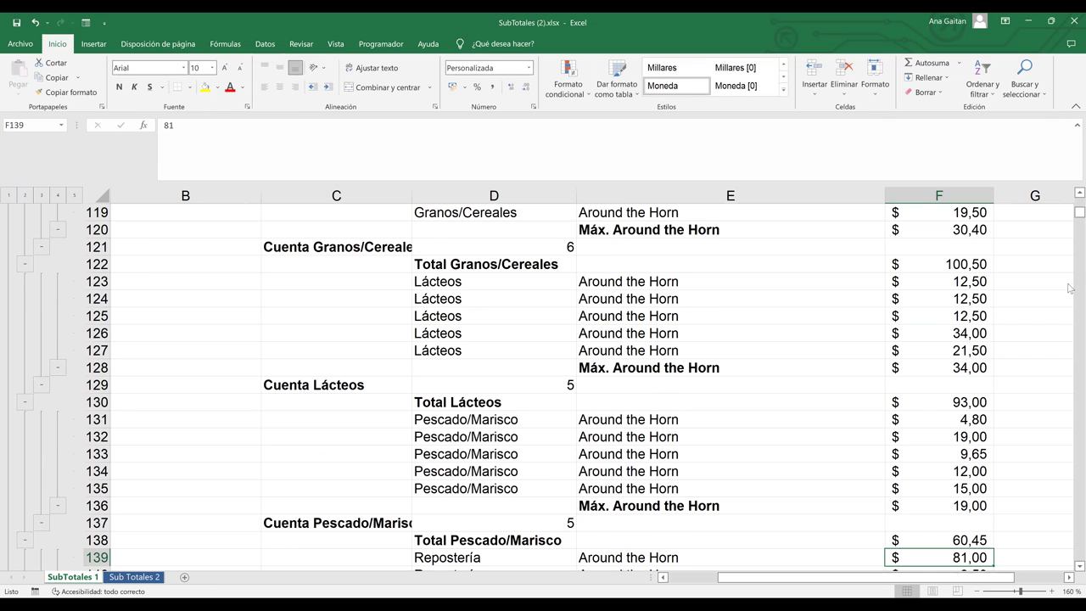
left_click_drag(1070, 217, 1070, 202)
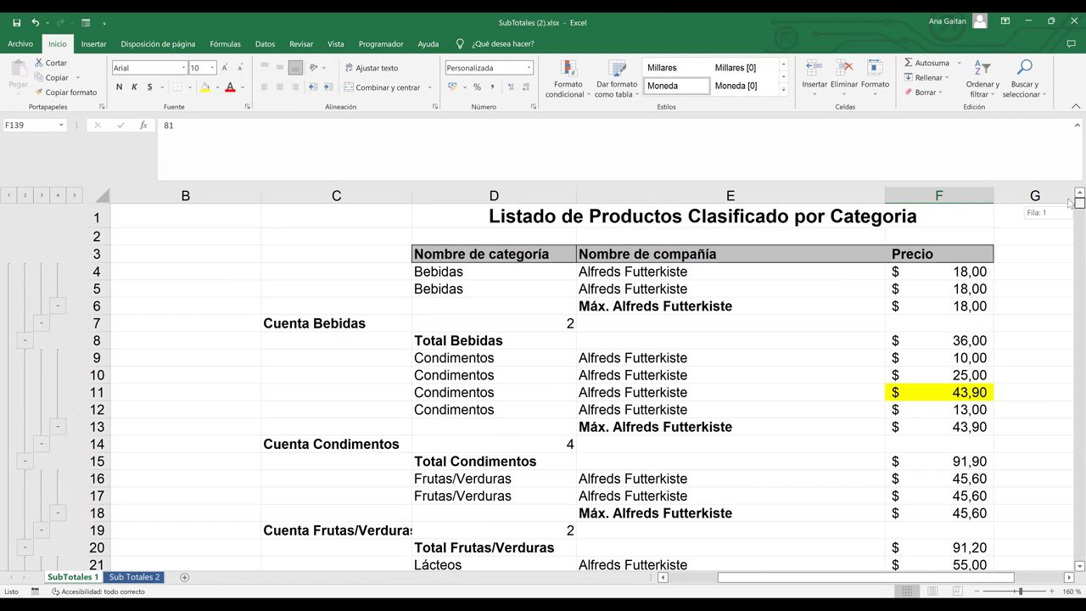
Open the Sub Totales 2 sheet and examine its column headings and data in A1:G17.
left_click(115, 578)
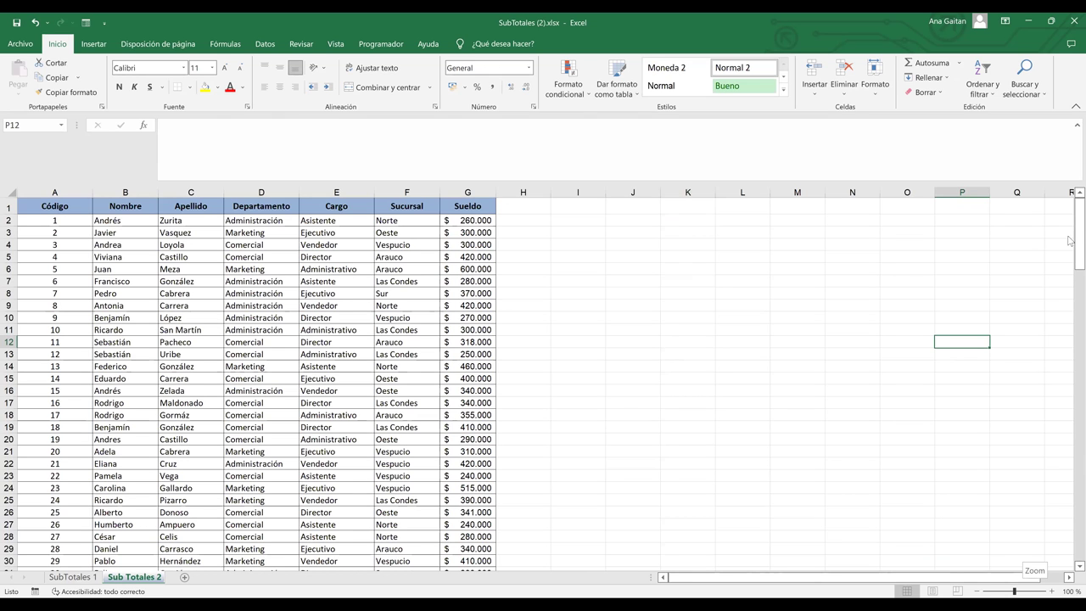
scroll(1069, 241, "up", 1)
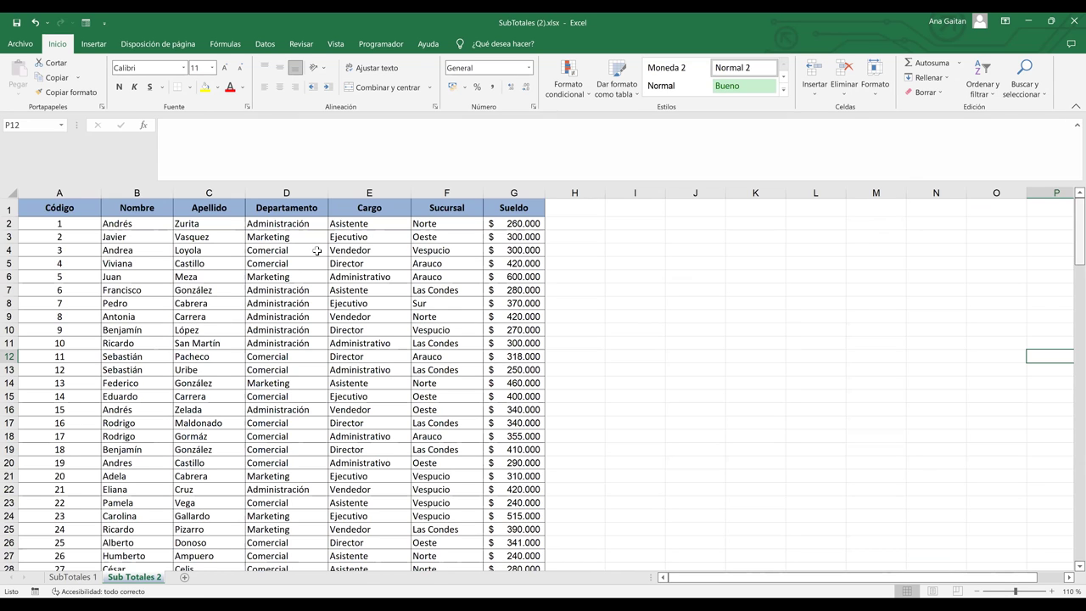
left_click(255, 232)
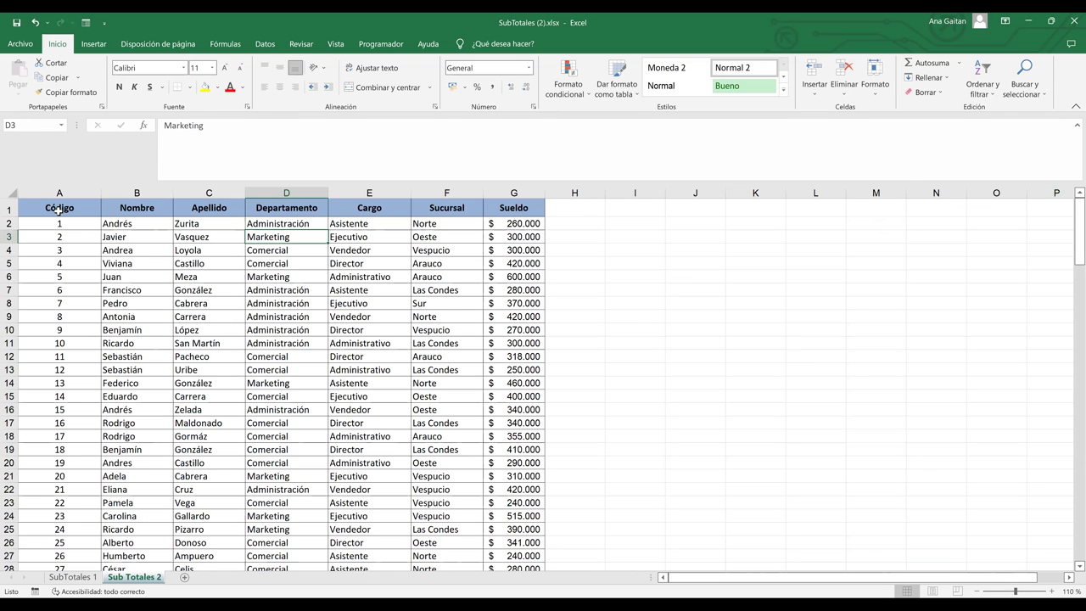
left_click(129, 208)
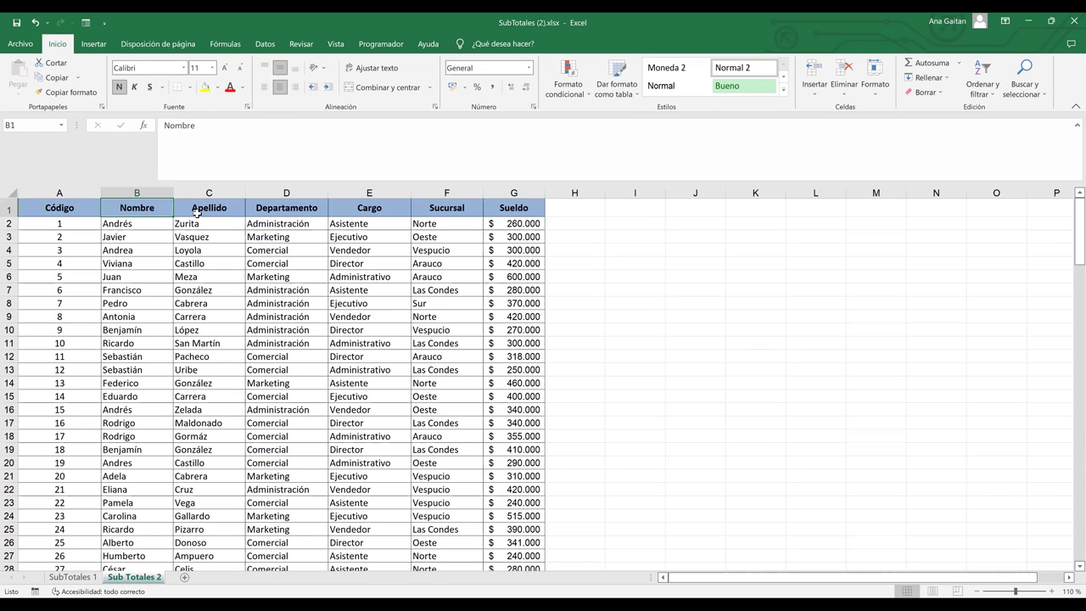
left_click(275, 211)
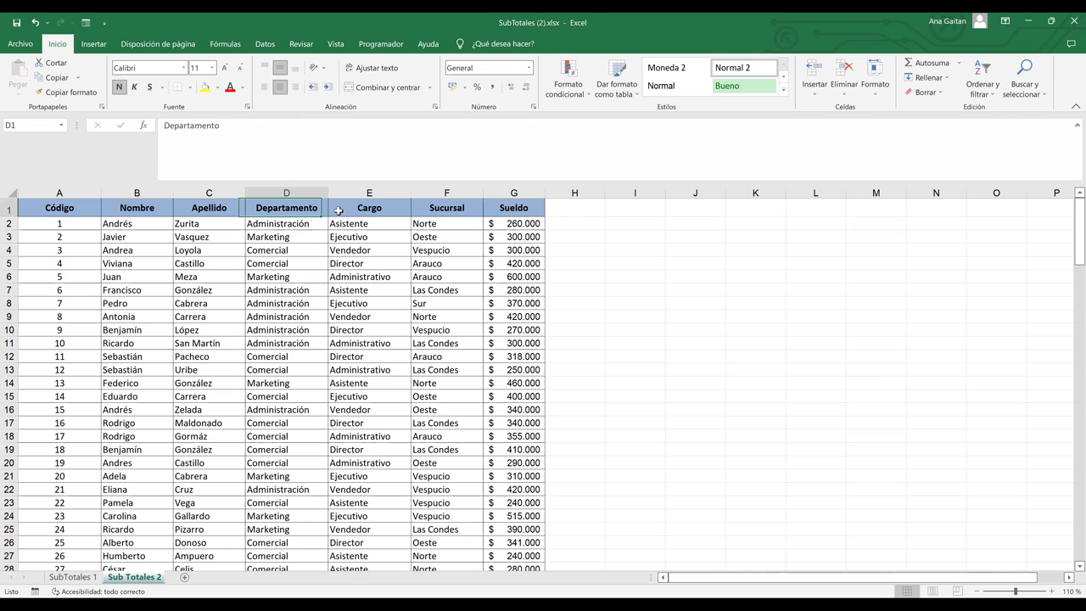
left_click(439, 213)
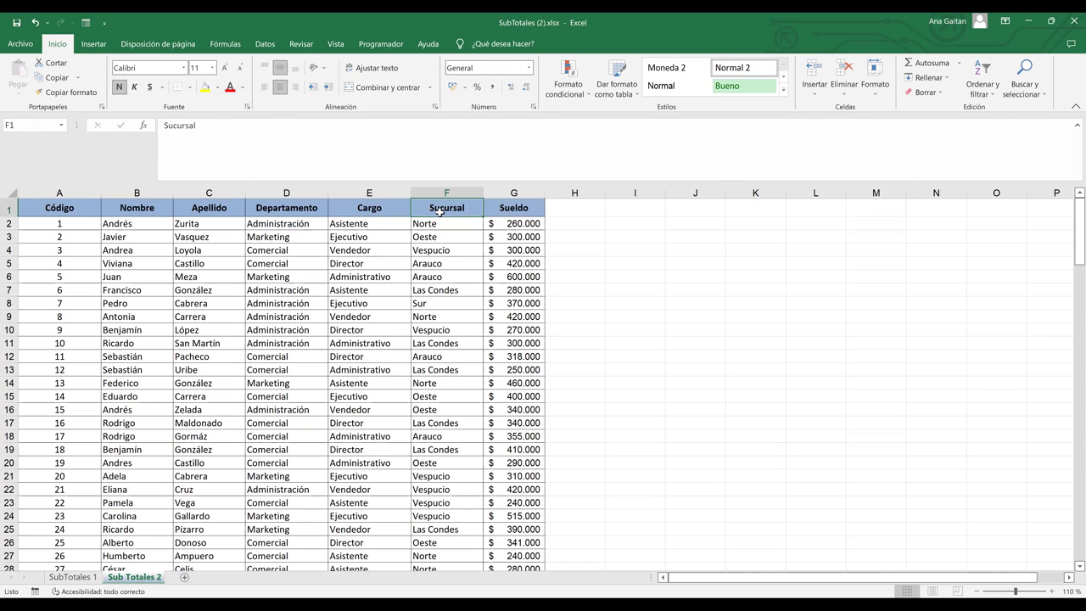
left_click(500, 206)
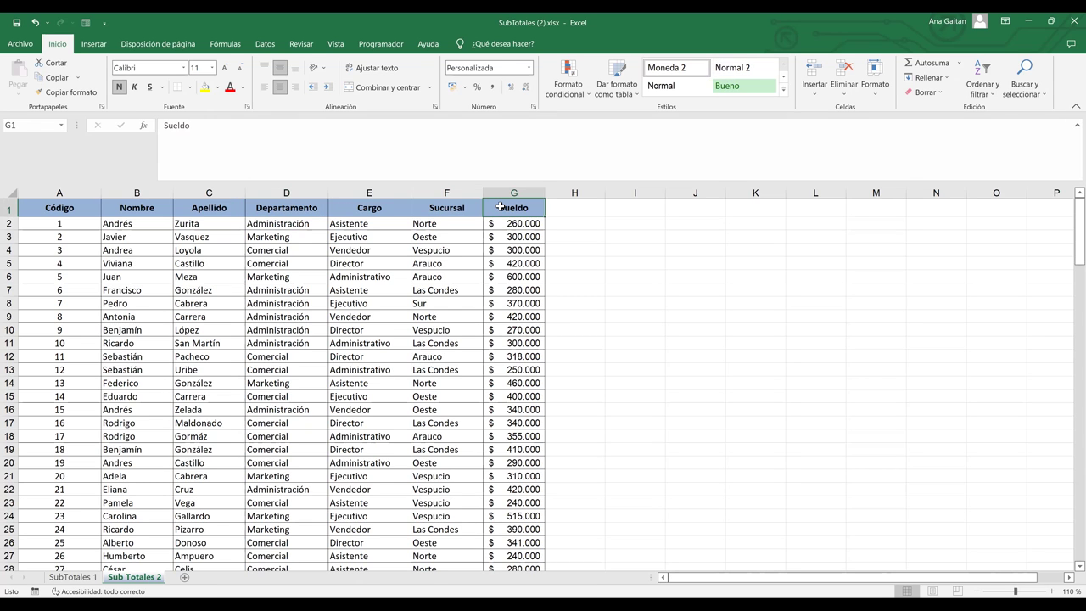
left_click(79, 212)
left_click_drag(206, 267, 517, 424)
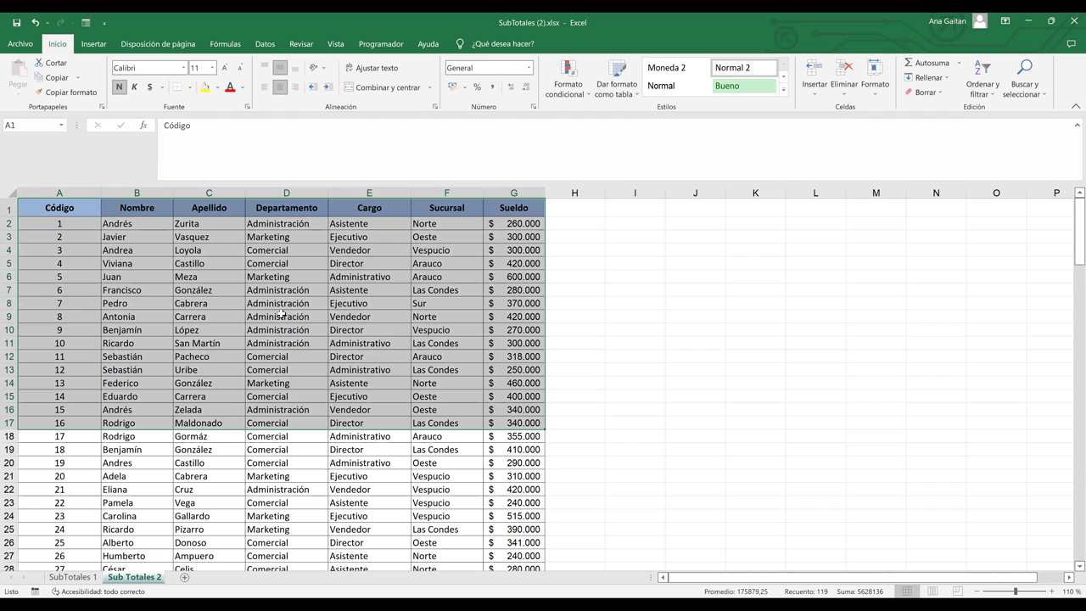
Read the first employee record in row 2 field by field, through Departamento, Cargo, Sucursal and Sueldo.
left_click(271, 225)
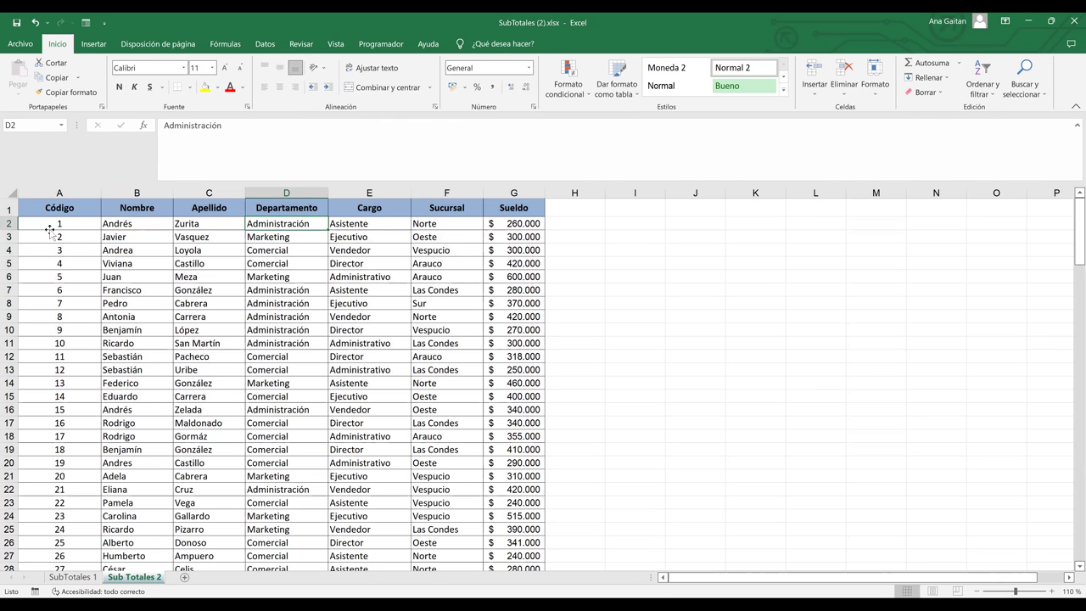
key("Home")
key("Right")
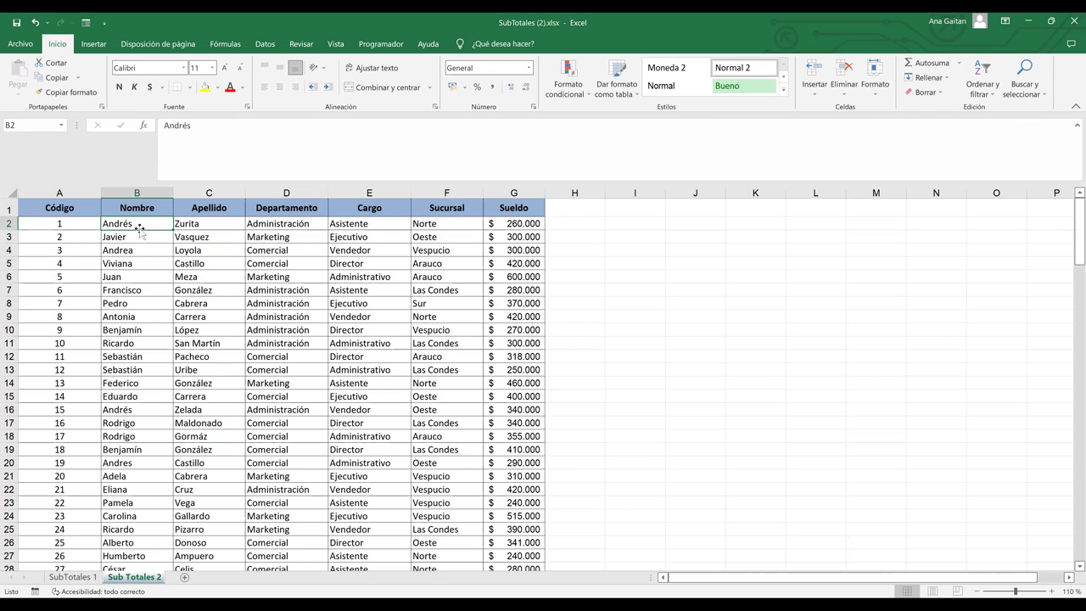
key("Right")
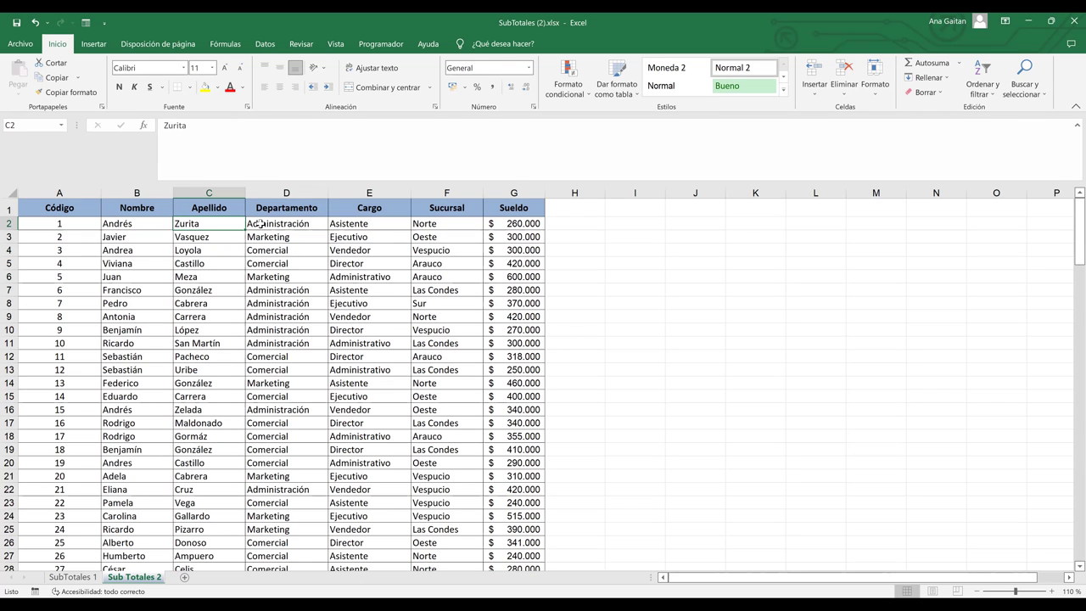
key("Right")
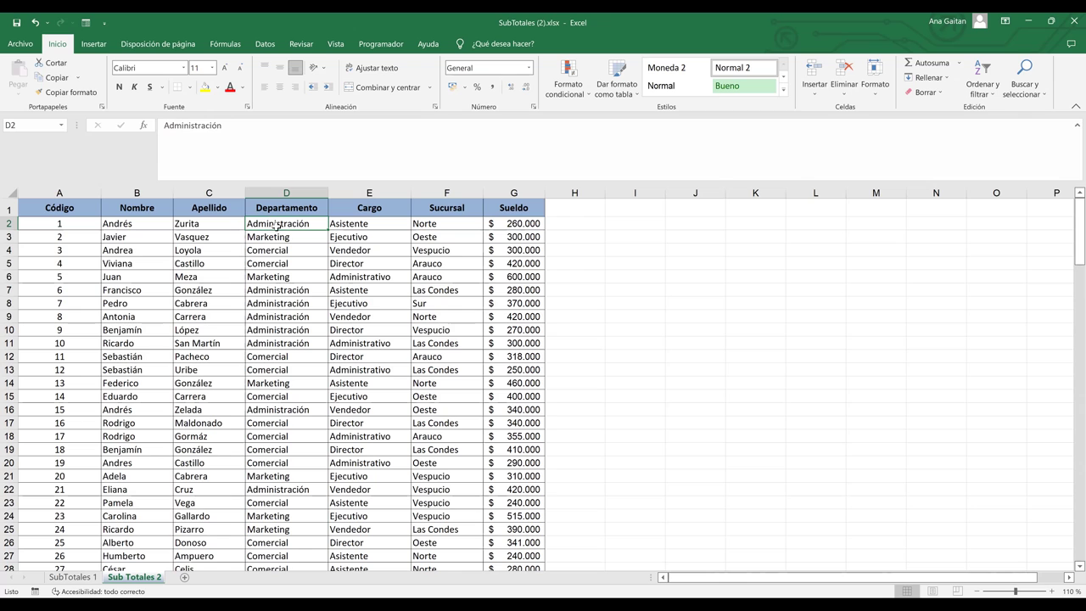
key("Right")
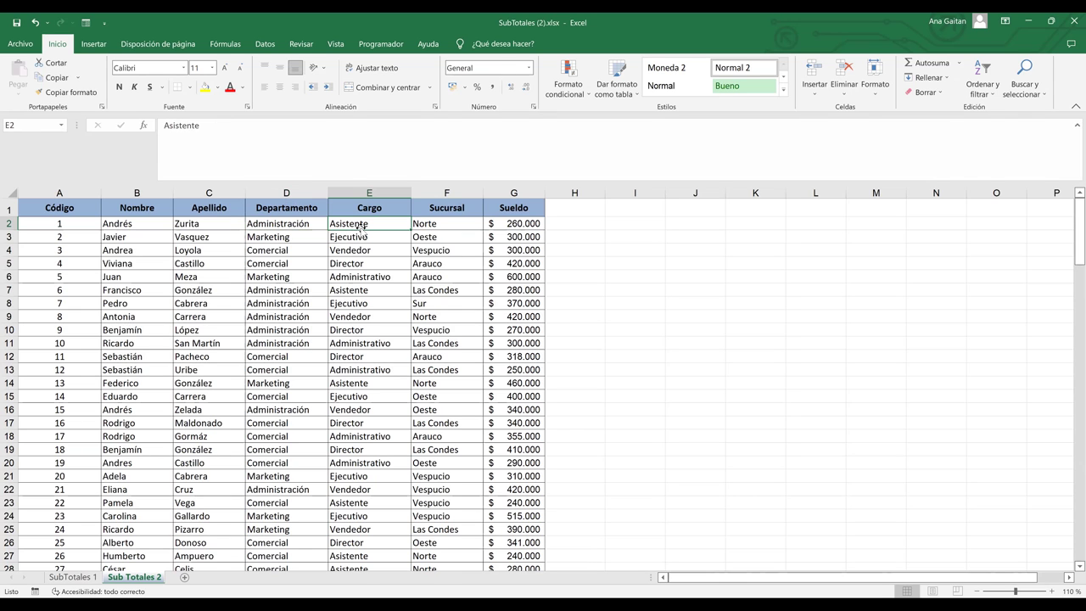
key("Right")
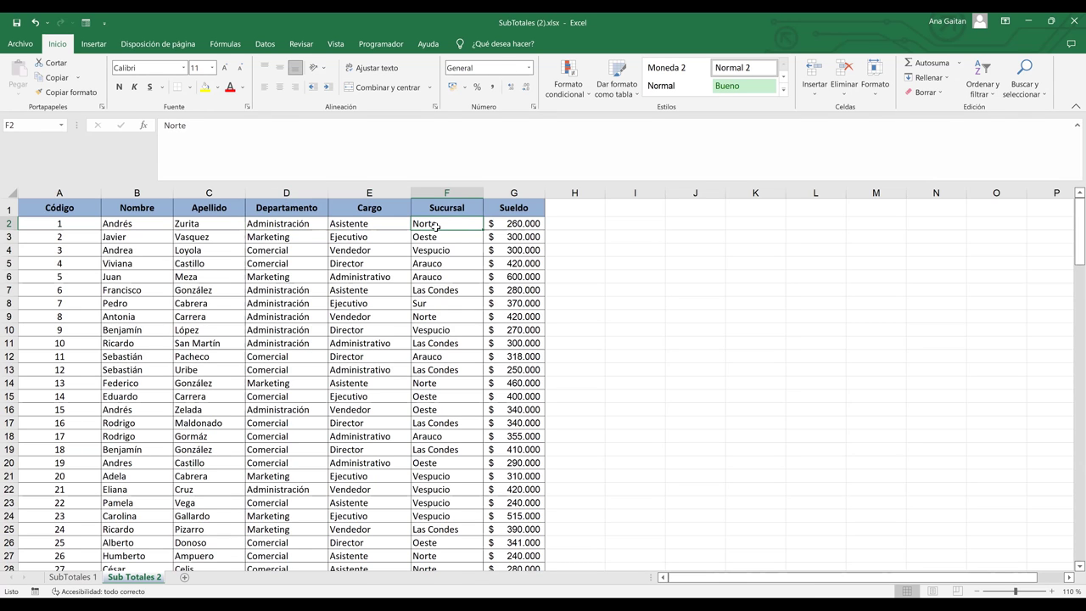
left_click(525, 224)
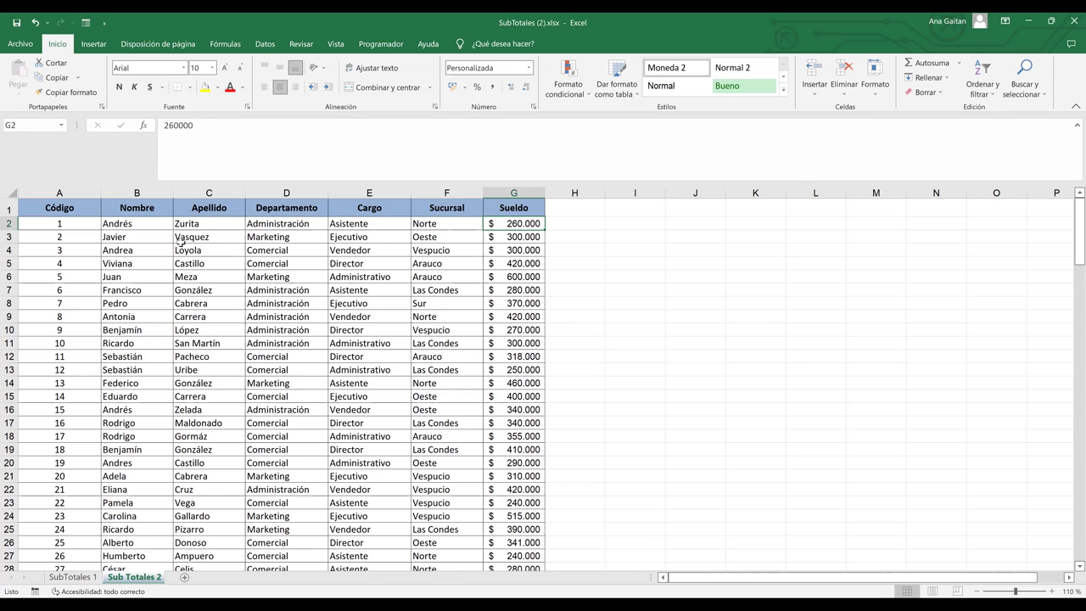
Examine the Departamento, Cargo and Sucursal entries in rows 3 to 5, and return to the Código heading in A1.
left_click(261, 248)
key("Right")
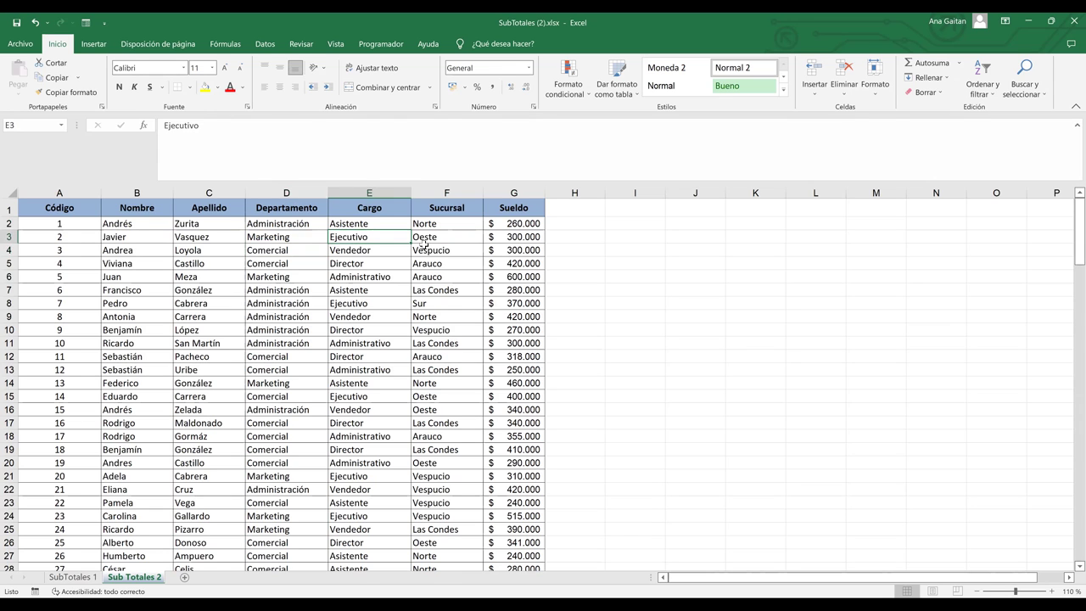
key("Right")
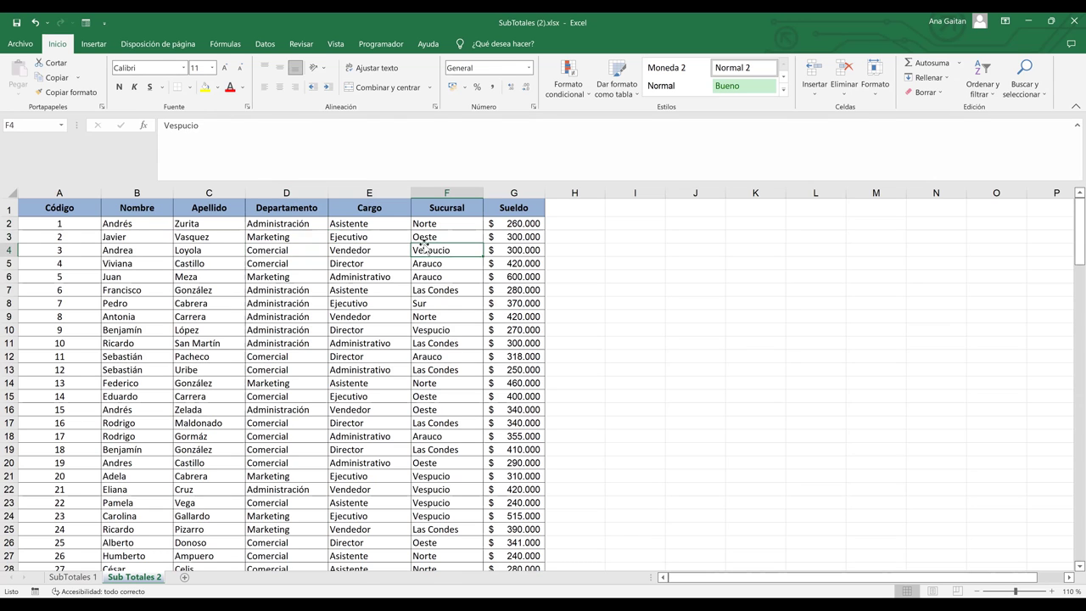
left_click(386, 261)
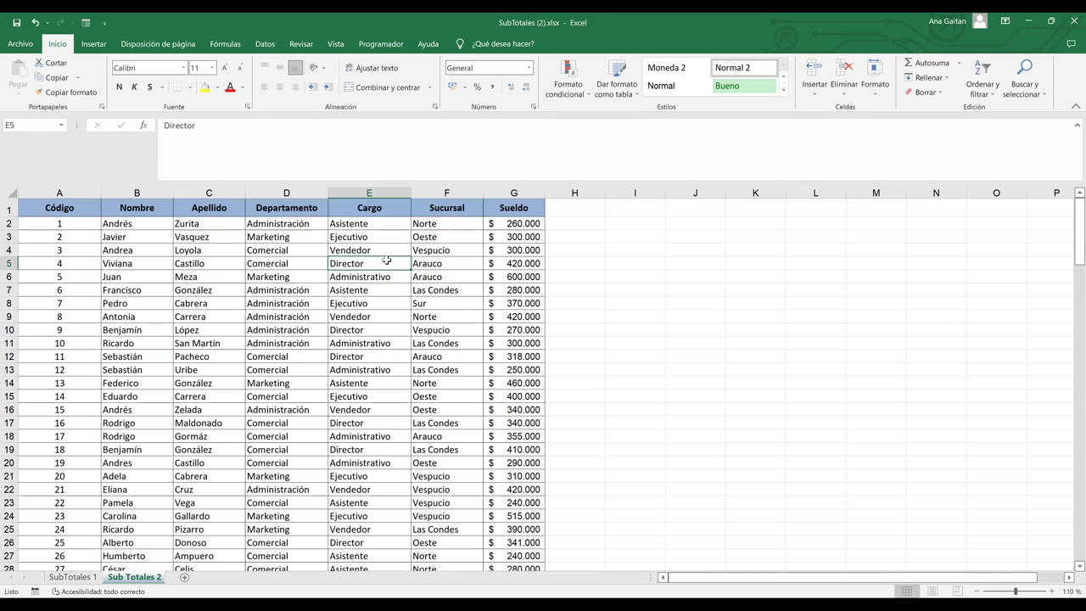
left_click(55, 206)
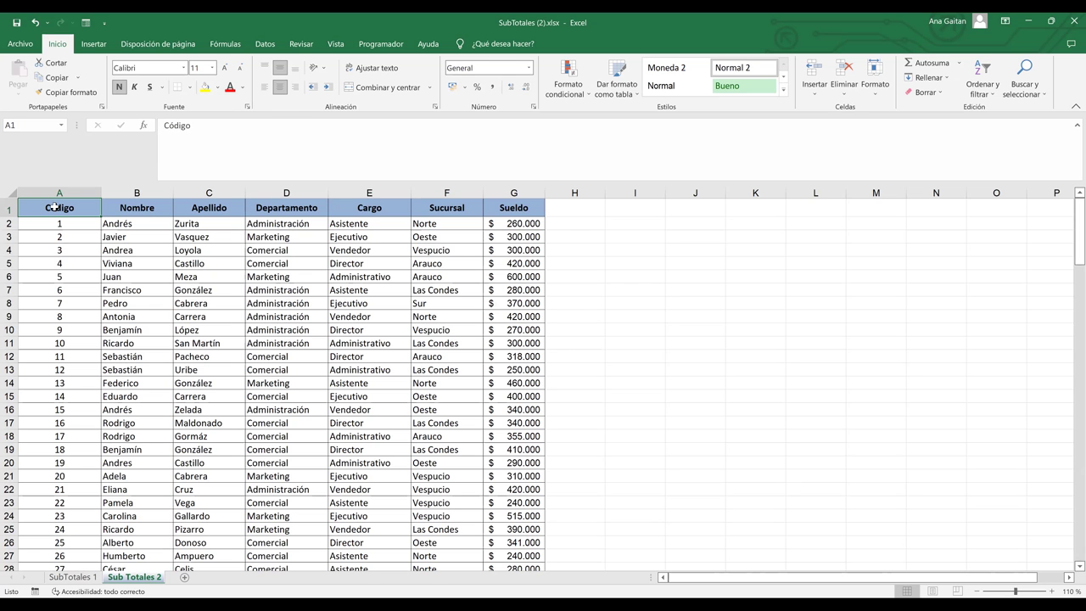
Select the whole employee table A1:G151 and set up a custom sort with Departamento as the first level, A a Z.
key("ctrl+shift+Right")
key("ctrl+shift+Down")
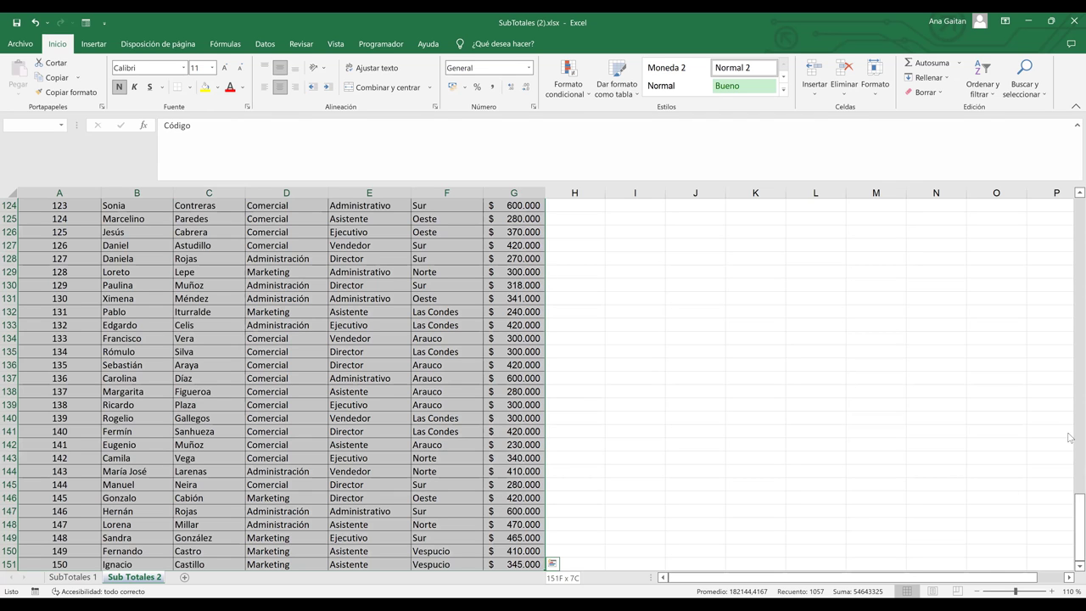
scroll(1070, 203, "up", 20)
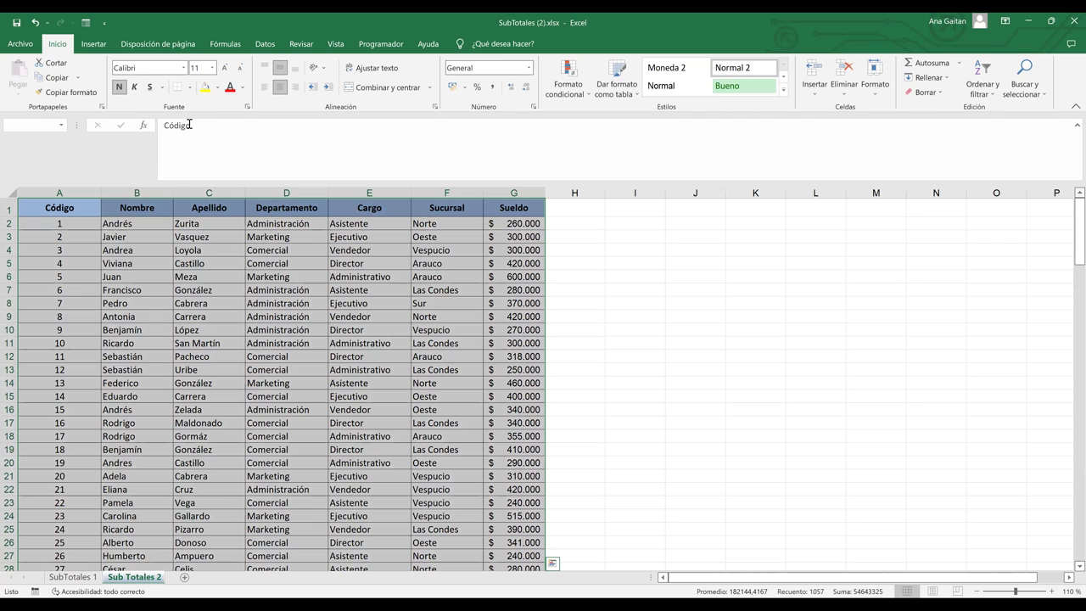
key("alt+d")
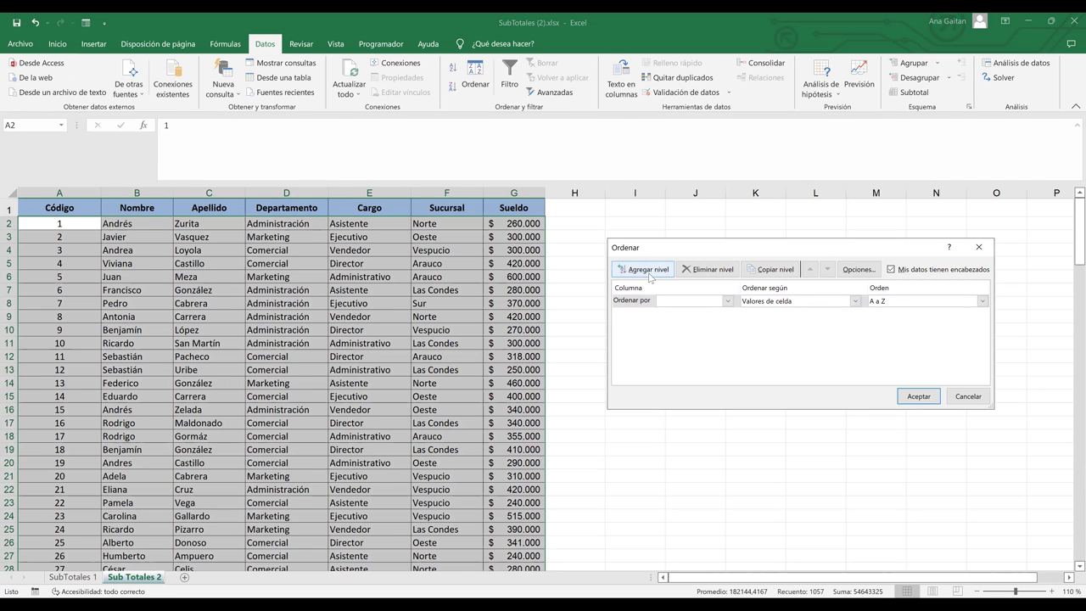
left_click(671, 301)
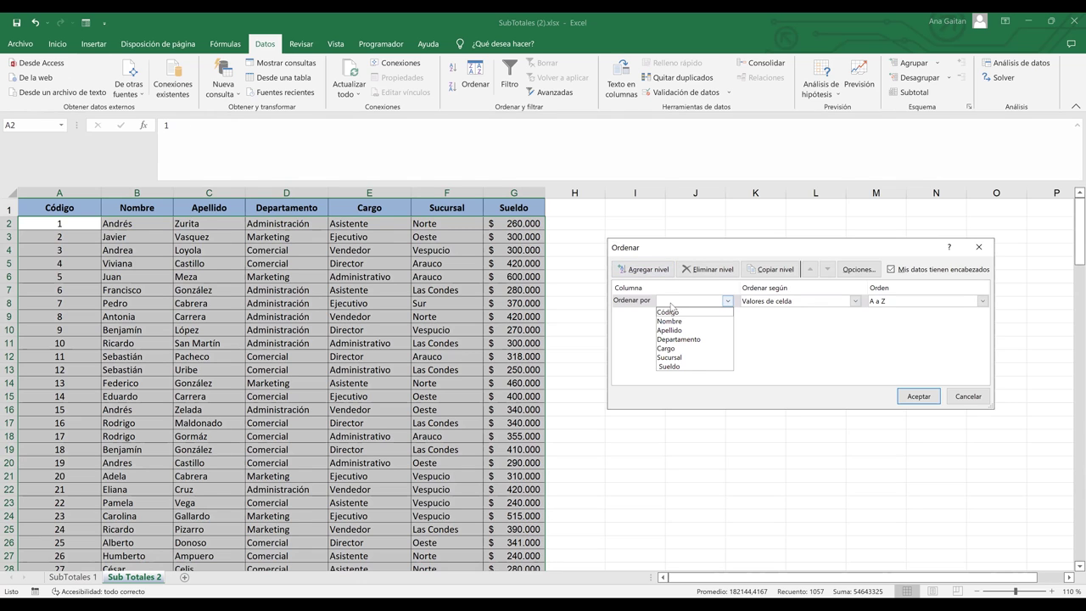
left_click(707, 342)
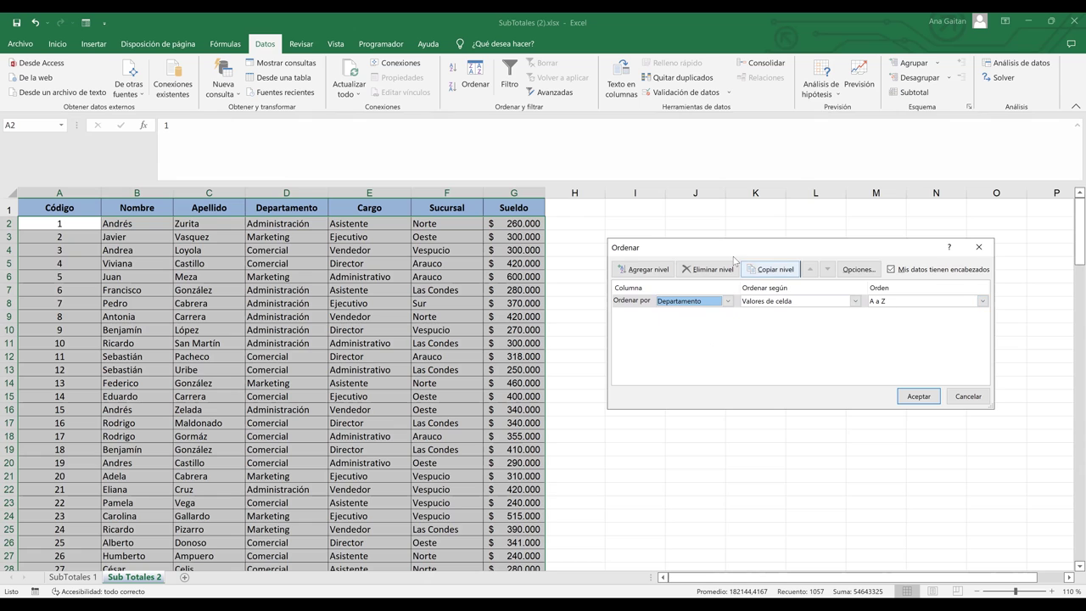
Add Cargo as the second sort level and Sucursal as the third, both by cell values, A a Z.
left_click(638, 268)
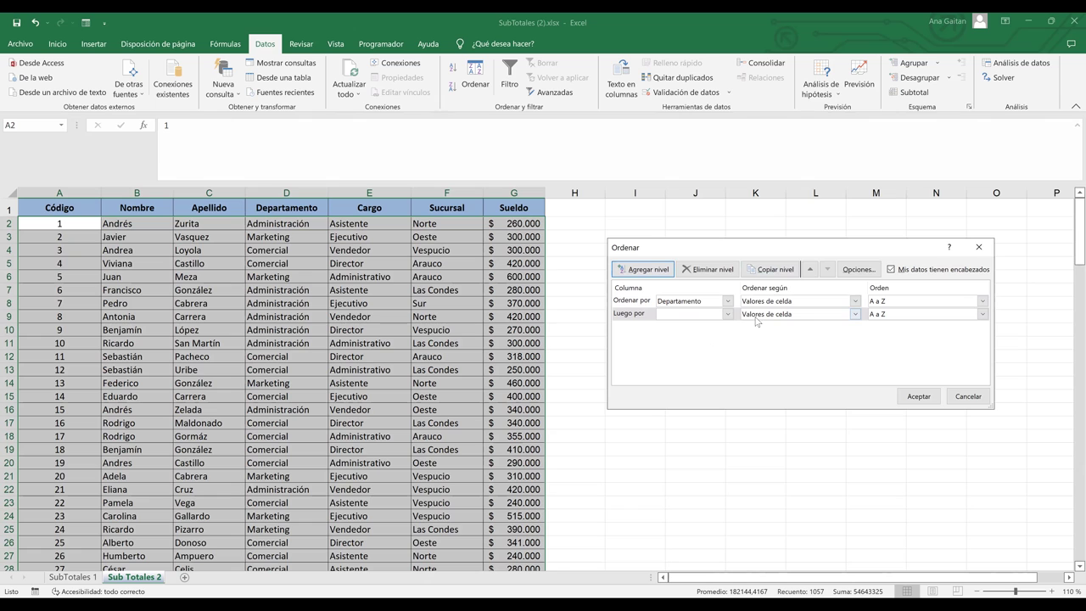
left_click(726, 314)
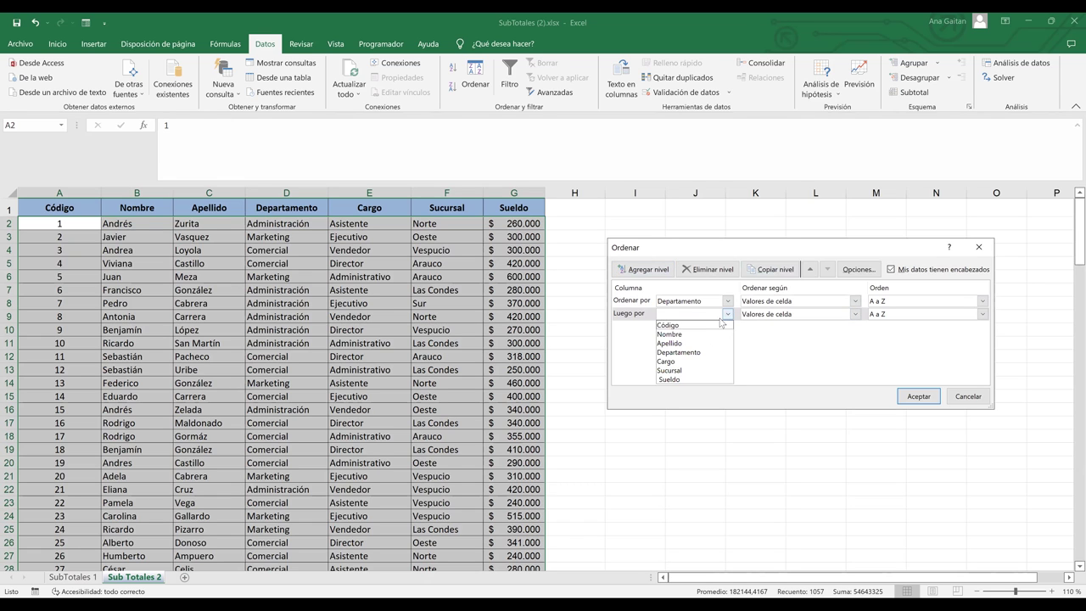
left_click(679, 361)
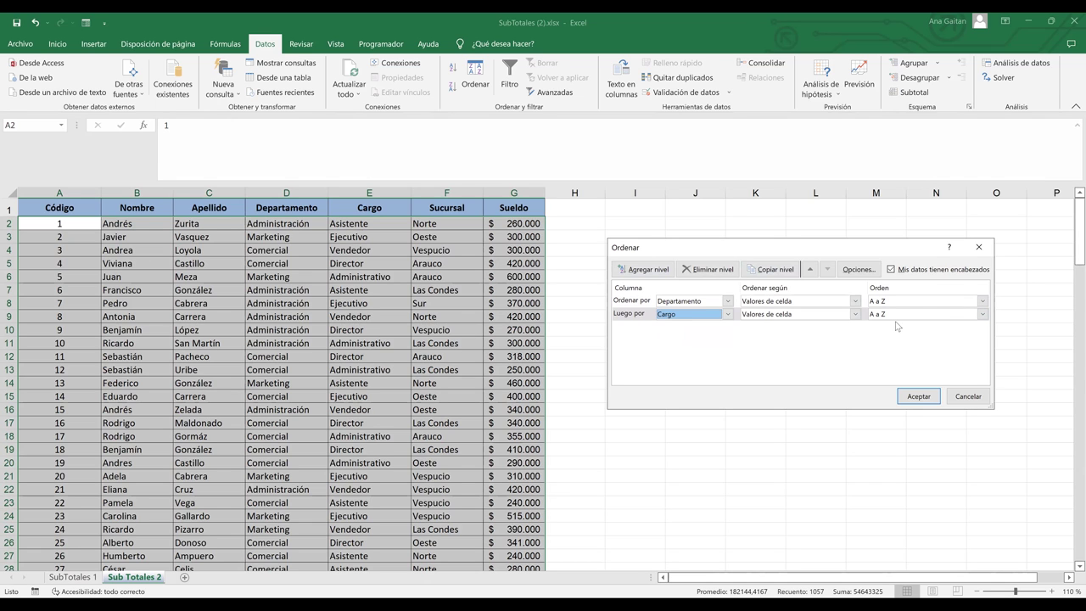
left_click(654, 272)
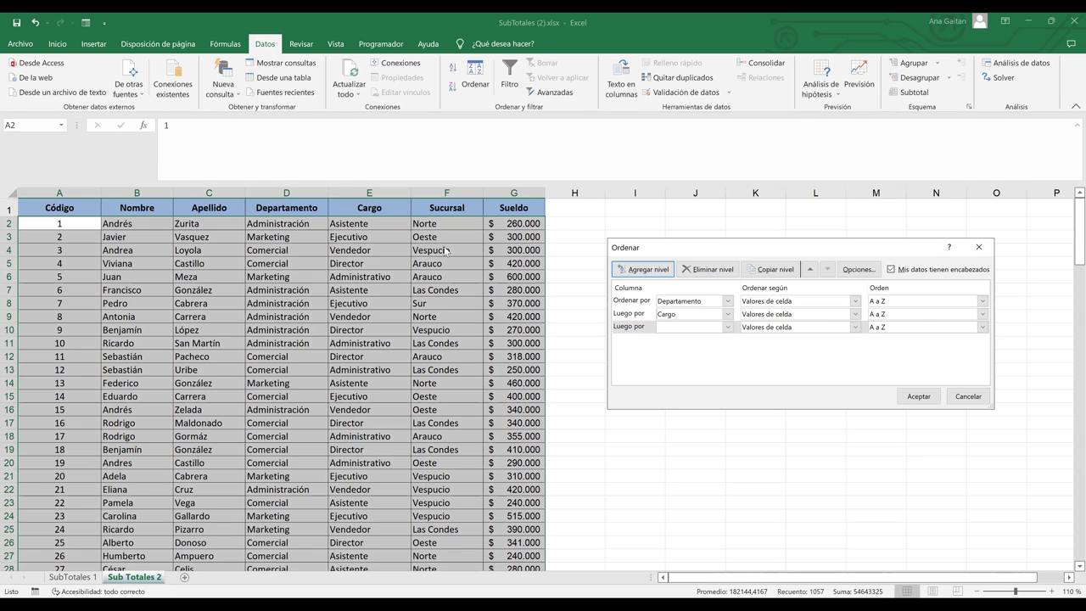
left_click(727, 326)
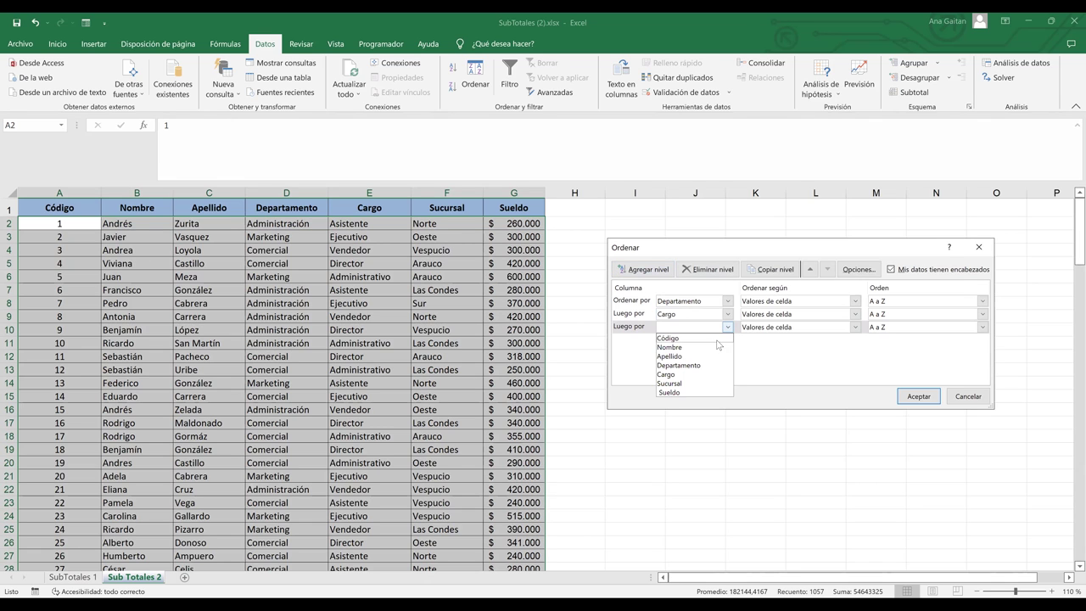
left_click(694, 383)
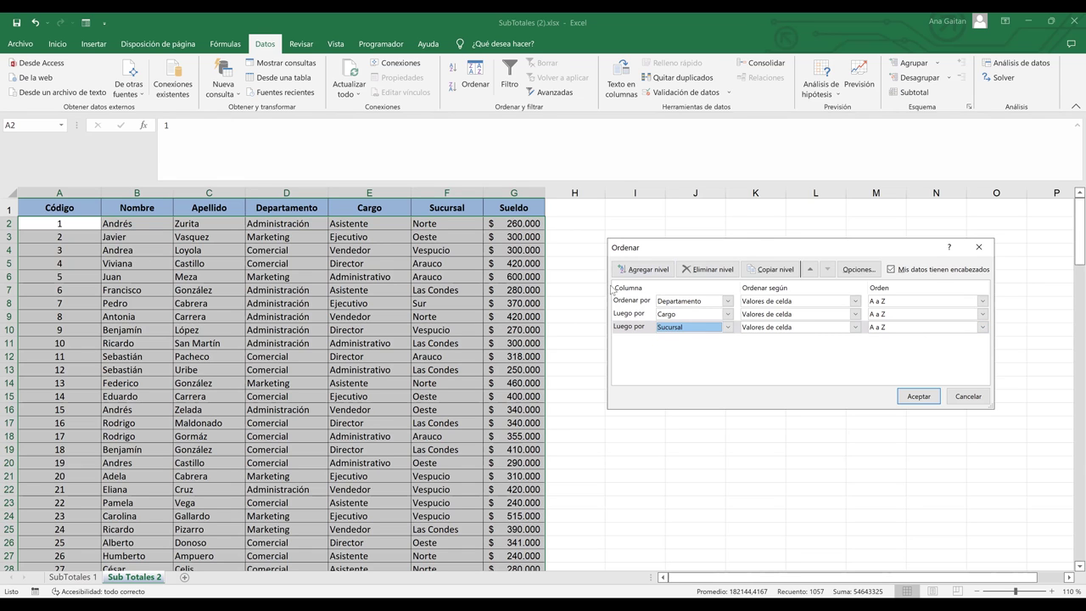
Add Nombre as the fourth sort level, A a Z, and apply the sort to the table.
left_click(631, 270)
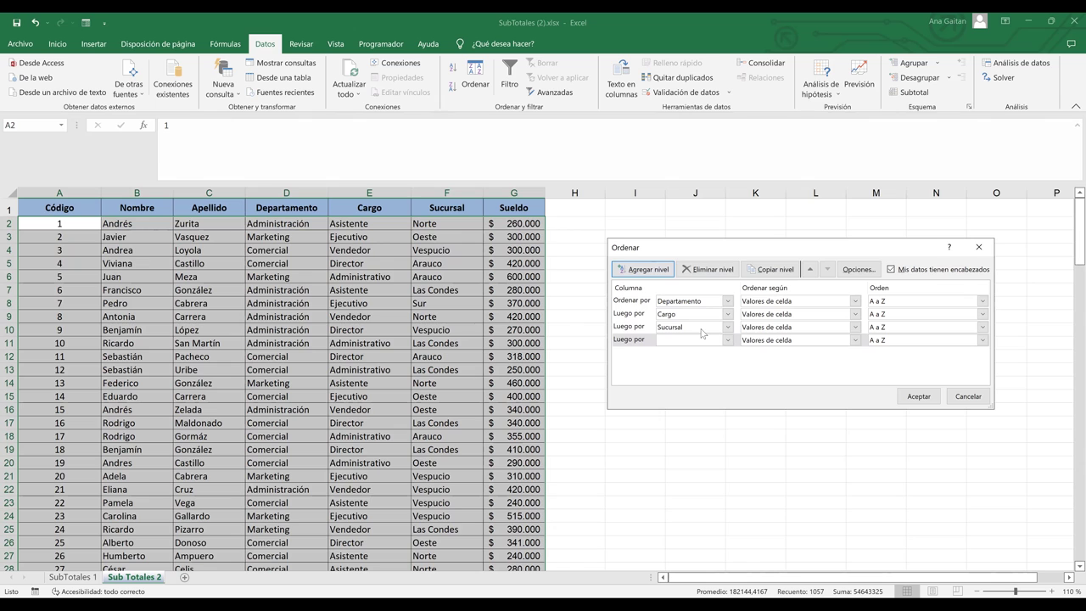
left_click(728, 340)
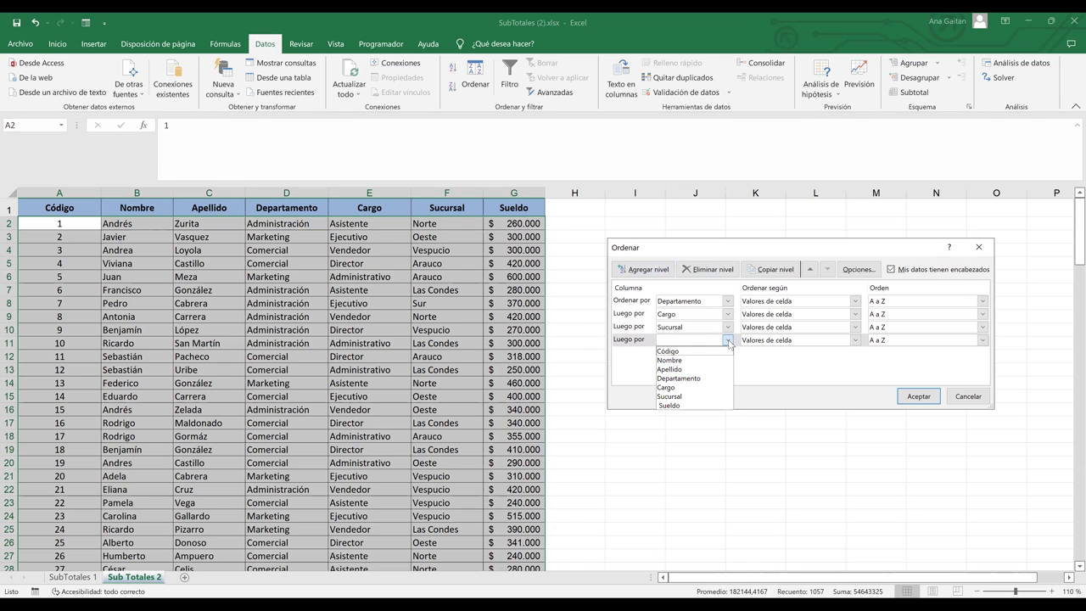
left_click(703, 361)
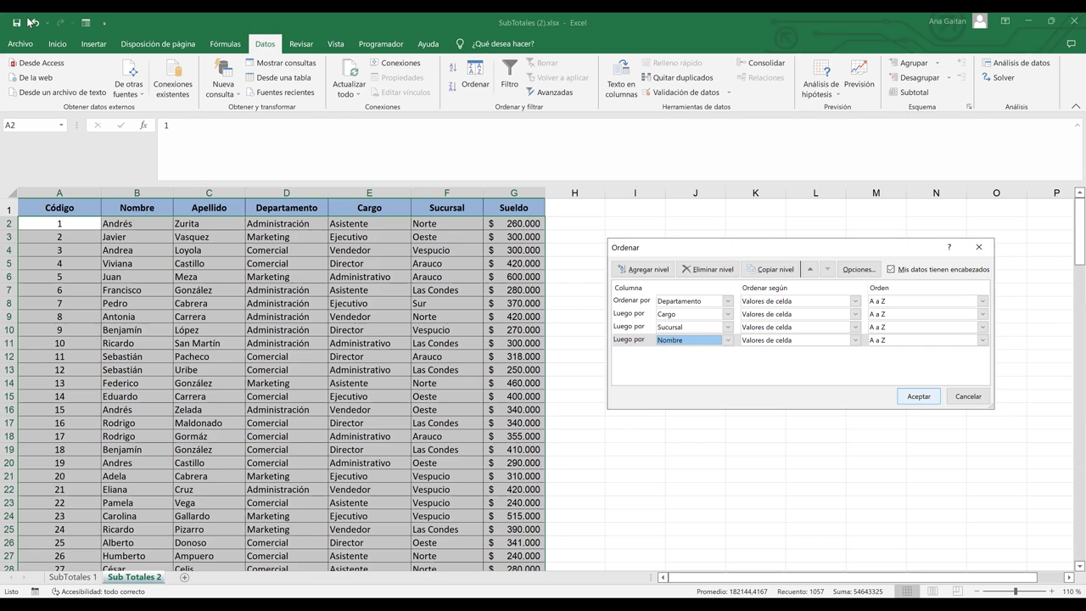
key("Return")
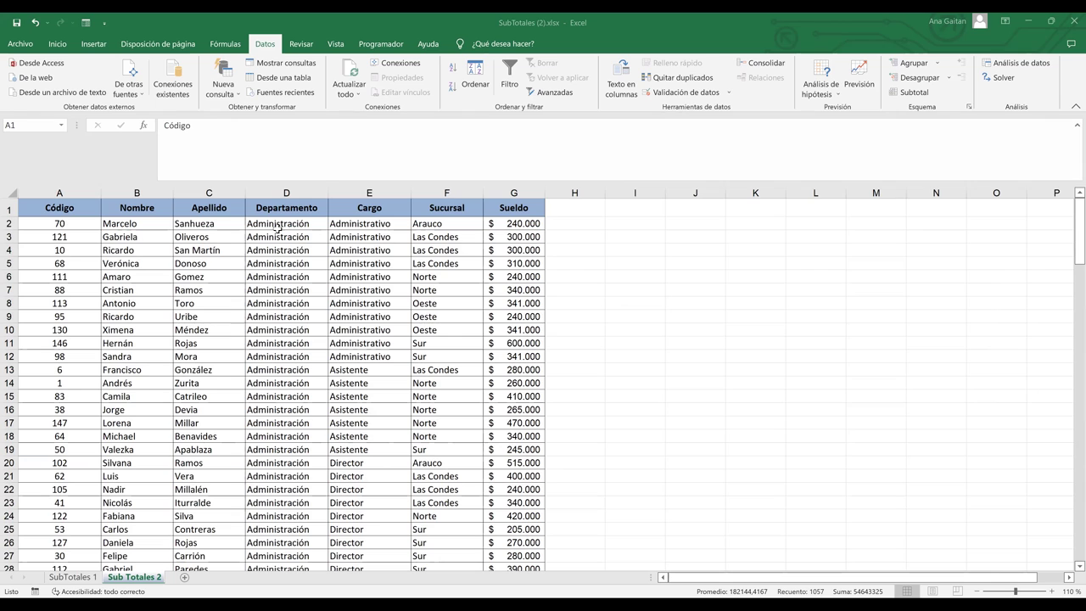
Examine the sorted Departamento column from D2 down through all its department groups, and return to its heading in D1.
left_click(279, 225)
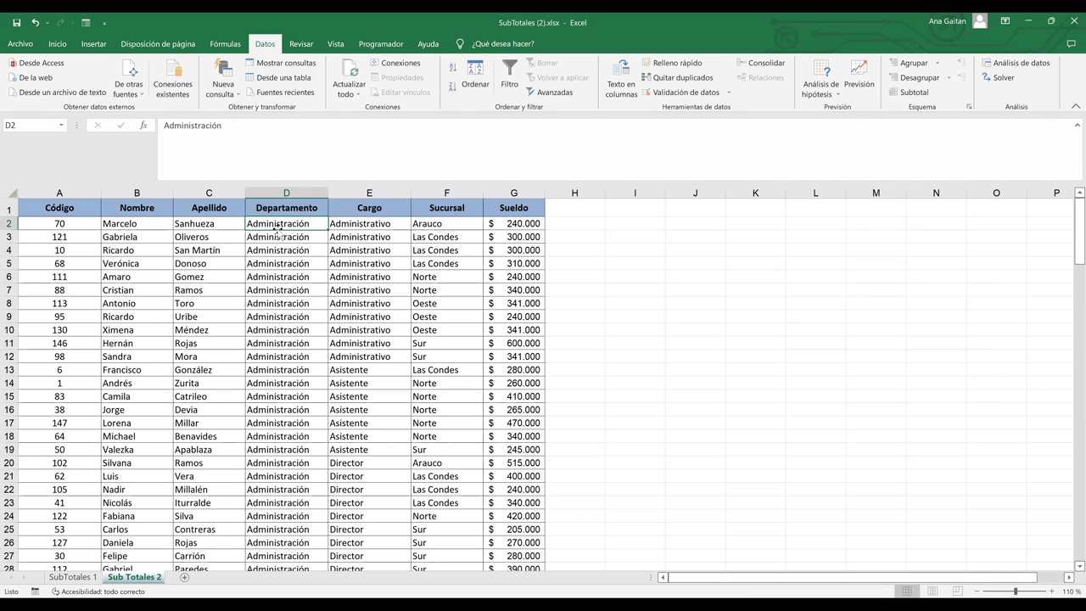
key("Down")
key("Down")
key("Down")
key("Down")
key("Down")
key("Down")
key("Down")
key("Down")
key("Down")
key("Down")
key("Down")
key("Down")
key("Down")
key("Down")
key("Down")
key("Down")
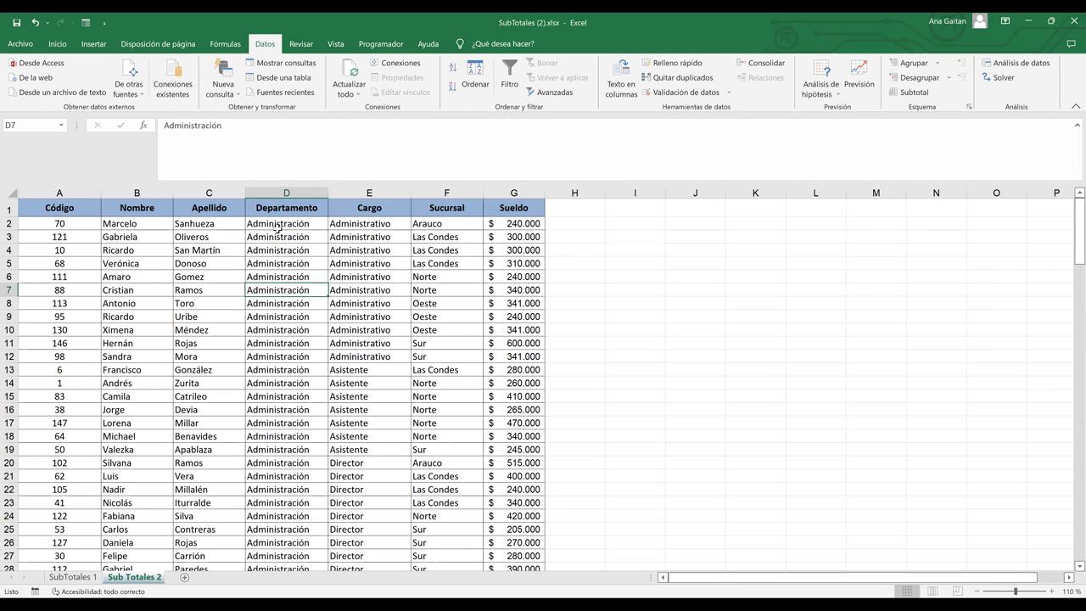
key("Down")
key("Down")
key("Down")
key("Down")
key("Down")
key("Down")
key("Down")
key("Down")
key("Down")
key("Down")
key("Down")
key("Down")
key("Down")
key("Down")
key("Down")
key("Down")
key("Down")
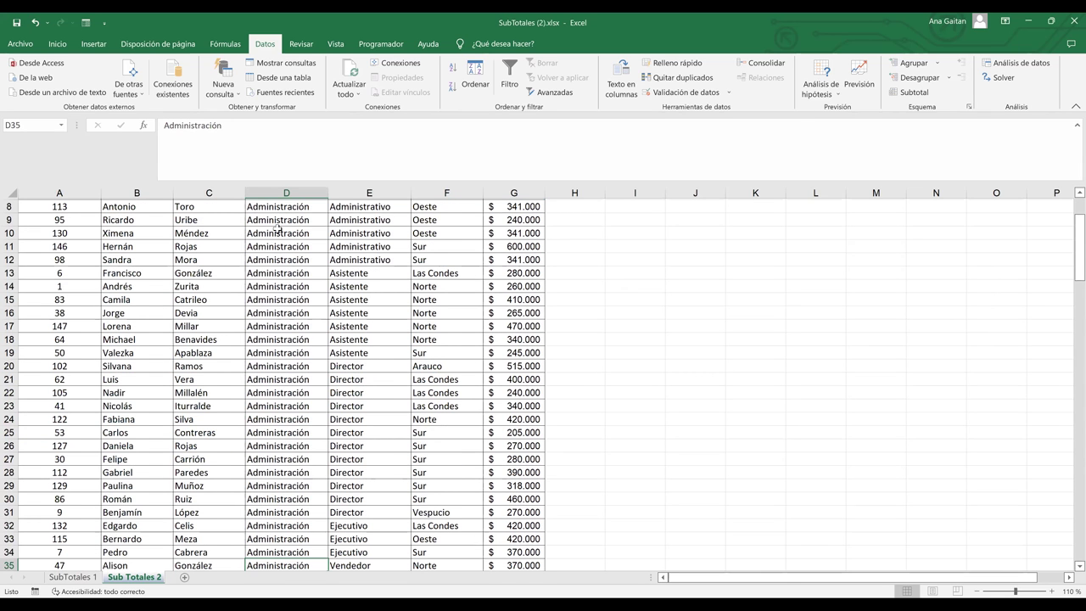
key("Down")
key("Down")
key("Down")
key("Down")
key("Down")
key("Down")
key("Down")
key("Down")
key("Down")
key("Down")
key("Down")
key("Down")
key("Down")
key("Down")
key("Down")
key("Down")
key("Down")
key("Down")
key("Down")
key("Down")
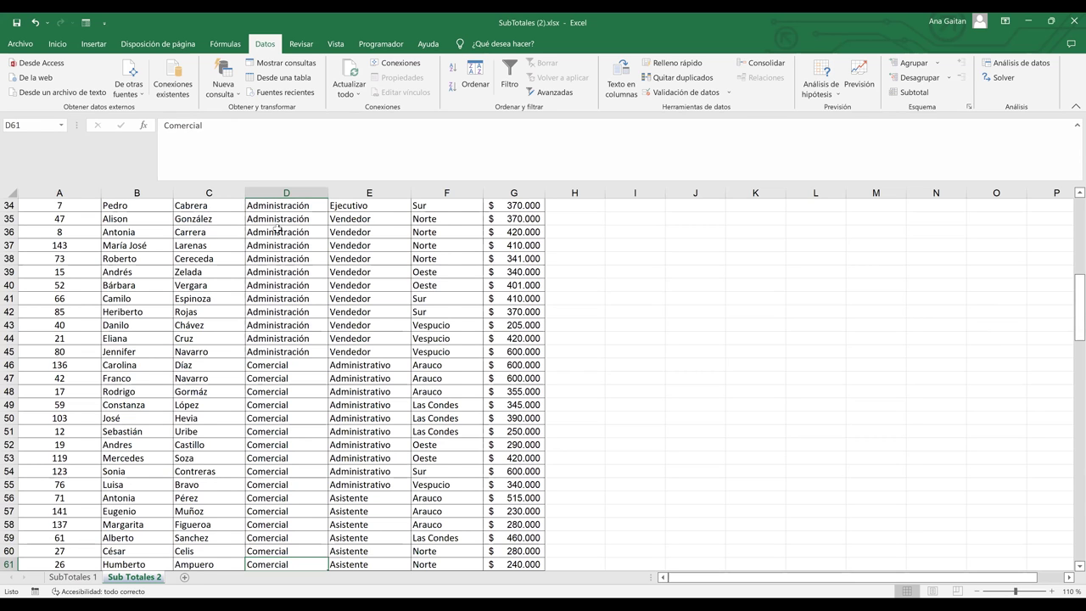
key("Down")
key("Down")
key("Down")
key("Down")
key("Down")
key("Down")
key("Down")
key("Down")
key("Down")
key("Down")
key("Down")
key("Down")
key("Down")
key("Down")
key("Down")
key("Down")
key("Down")
key("Down")
key("Down")
key("Down")
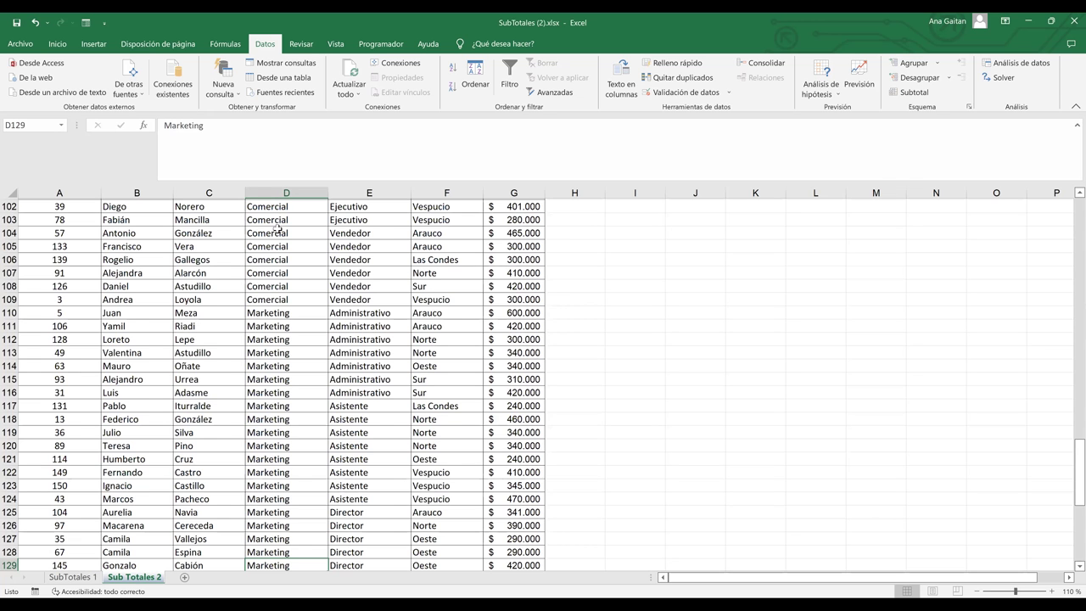
key("Down")
key("Down")
key("Down")
key("Down")
key("Down")
key("Down")
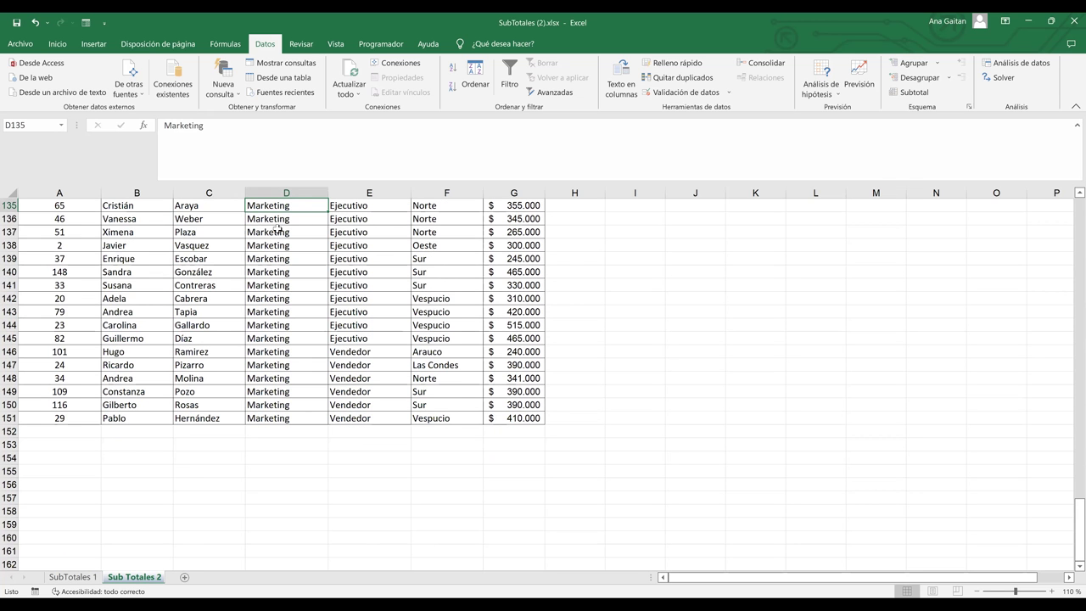
key("Up")
key("Up")
key("Up")
key("Up")
key("Up")
key("Up")
key("Up")
key("Up")
key("Up")
key("Up")
key("Up")
key("Up")
key("Up")
key("Up")
key("Up")
key("Up")
key("Up")
key("Up")
key("Up")
key("Up")
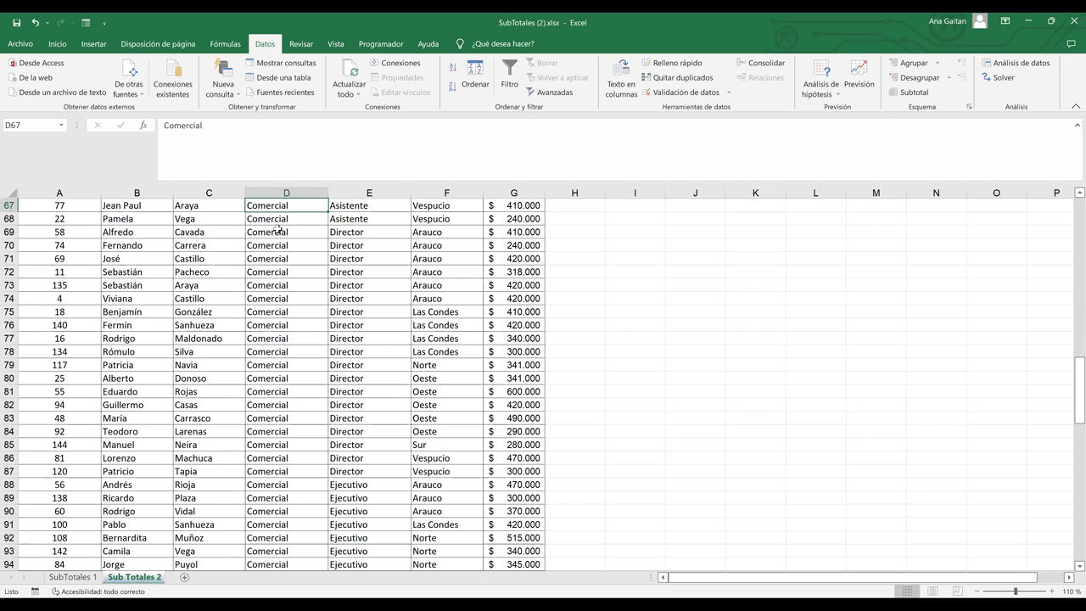
key("ctrl+Up")
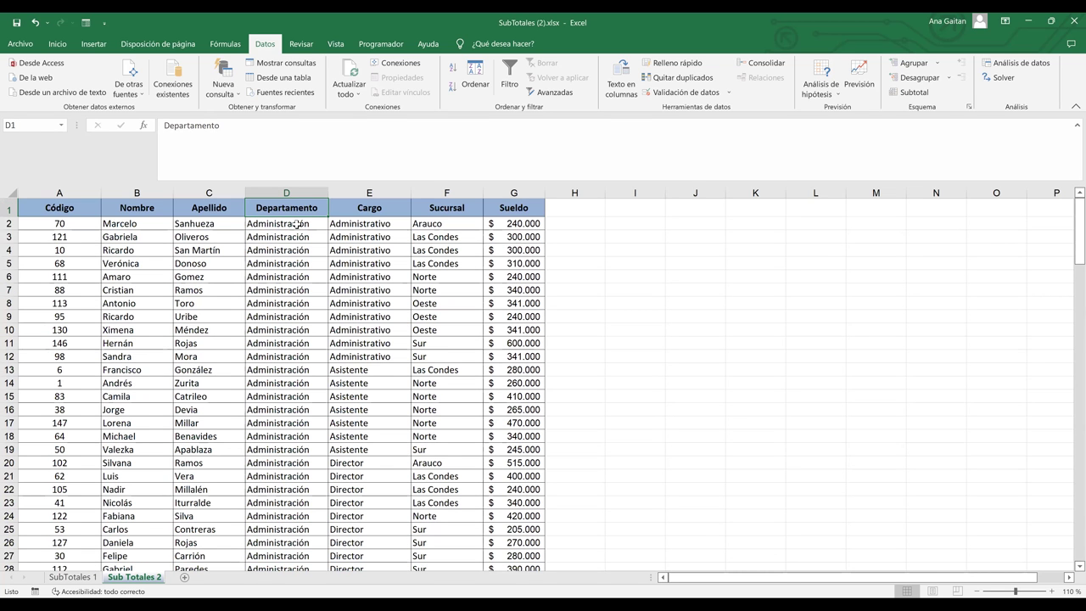
Examine the sorted Cargo column from E2 down through the Administración, Comercial and Marketing groups, and return to the start of the table.
left_click(343, 223)
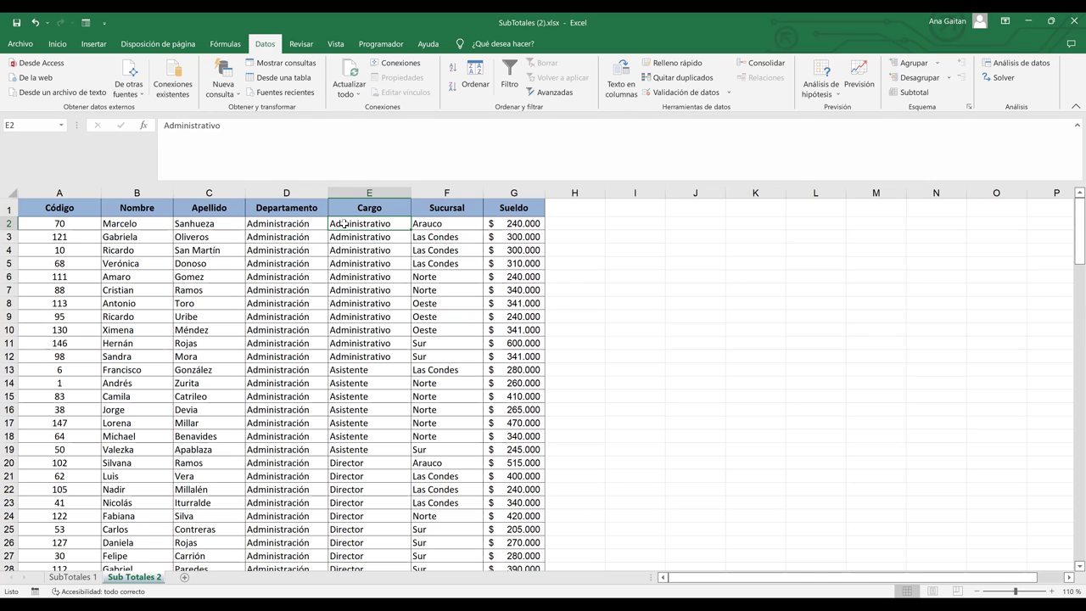
key("Down")
key("Down")
key("Down")
key("Down")
key("Down")
key("Down")
key("Down")
key("Down")
key("Down")
key("Down")
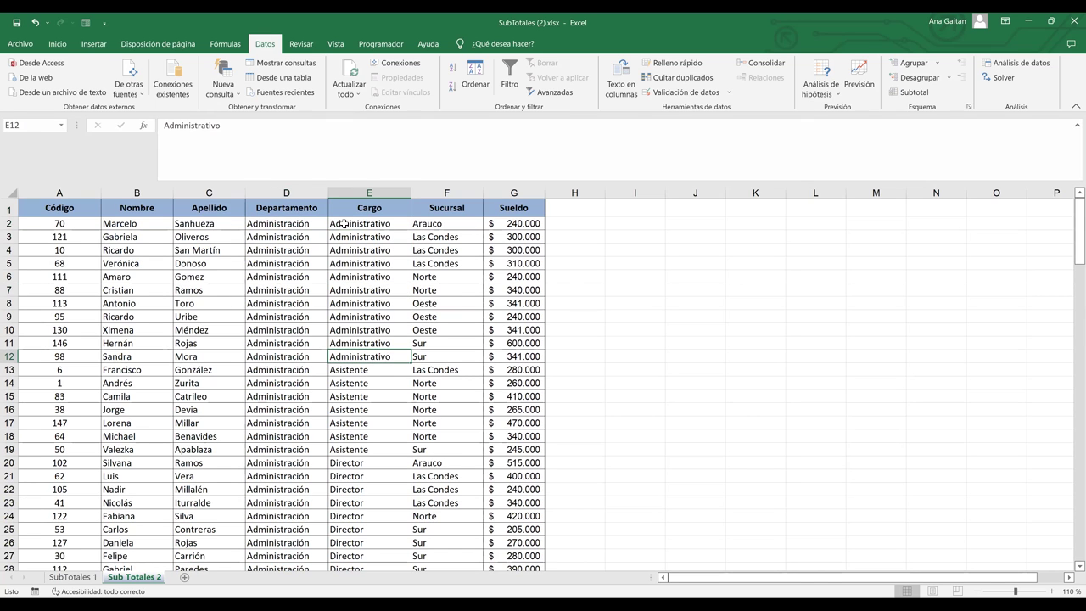
key("Down")
key("Down")
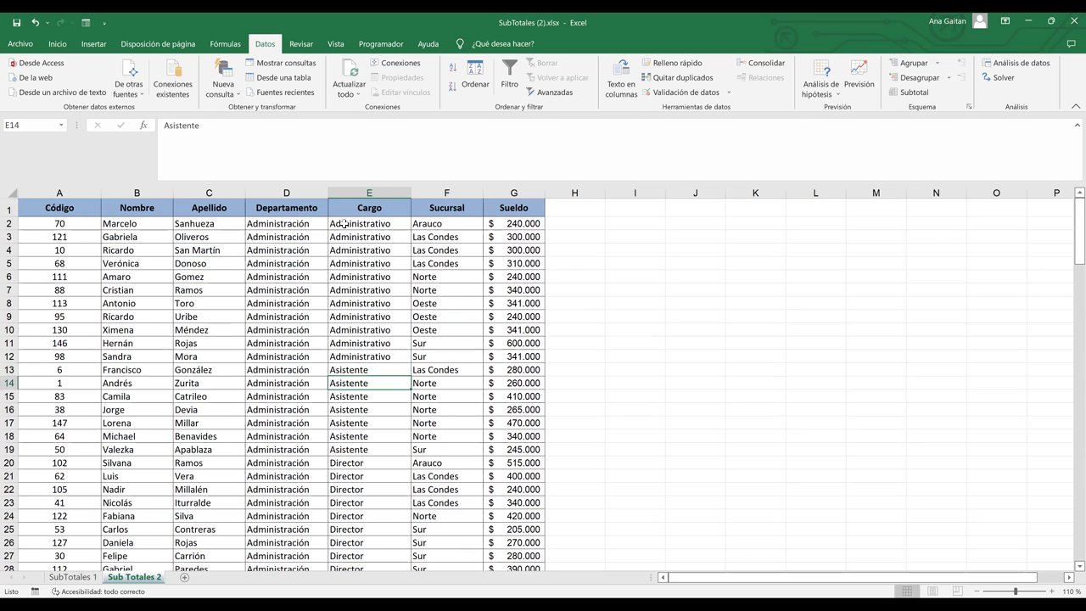
key("Down")
key("Down")
key("Down")
key("Down")
key("Down")
key("Down")
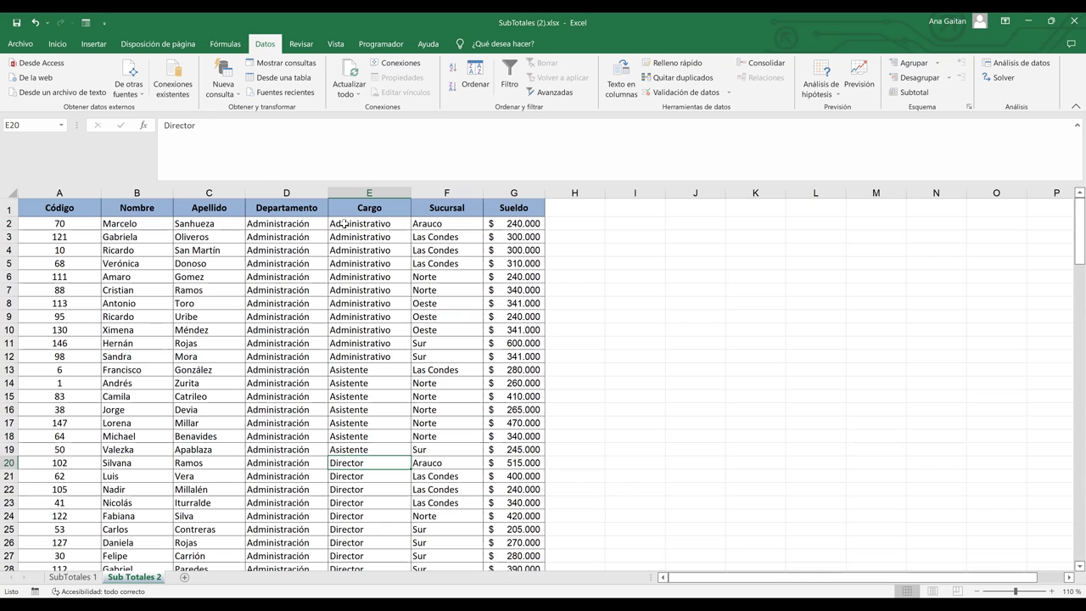
key("Down")
key("Down")
key("Down")
key("Down")
key("Down")
key("Down")
key("Down")
key("Down")
key("Down")
key("Down")
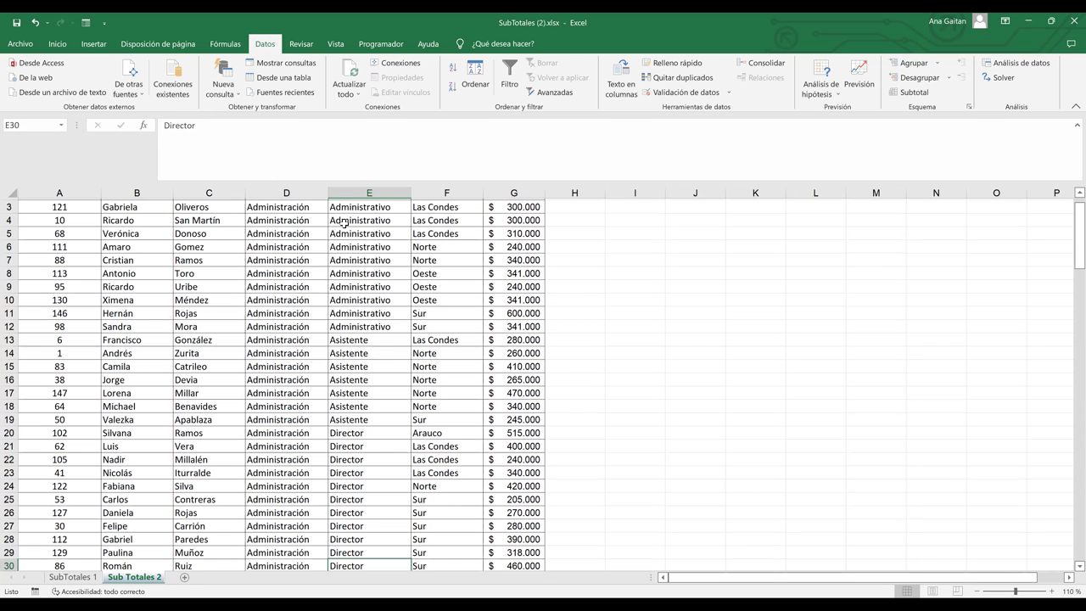
key("Down")
key("Down")
key("Down")
key("Down")
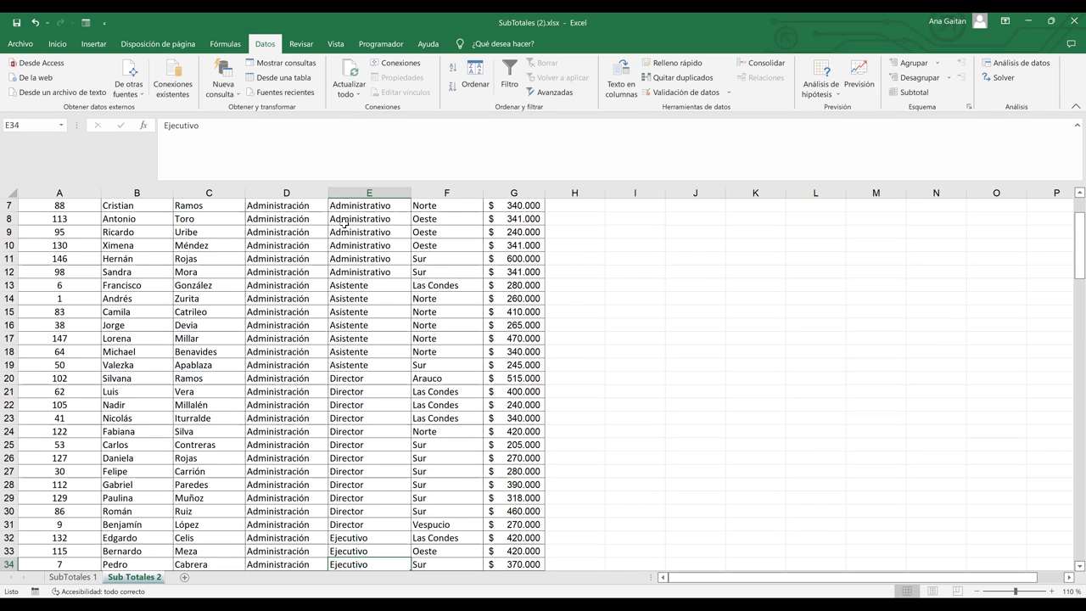
key("Down")
key("Down")
key("Down")
key("Down")
key("Down")
key("Down")
key("Down")
key("Down")
key("Down")
key("Down")
key("Down")
key("Down")
key("Down")
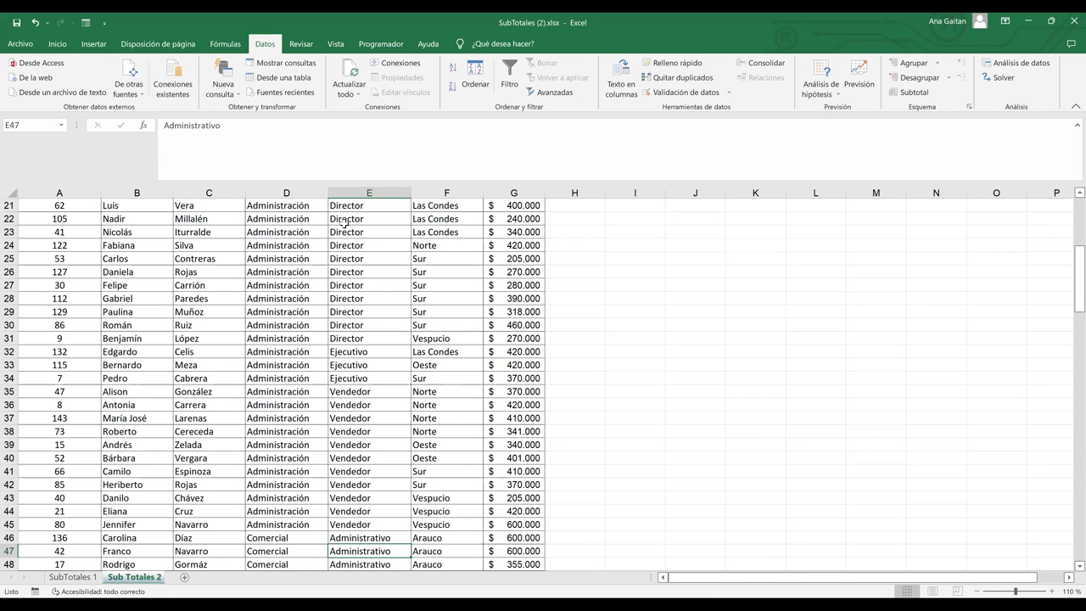
key("Down")
key("Down")
key("Down")
key("Down")
key("Down")
key("Down")
key("Down")
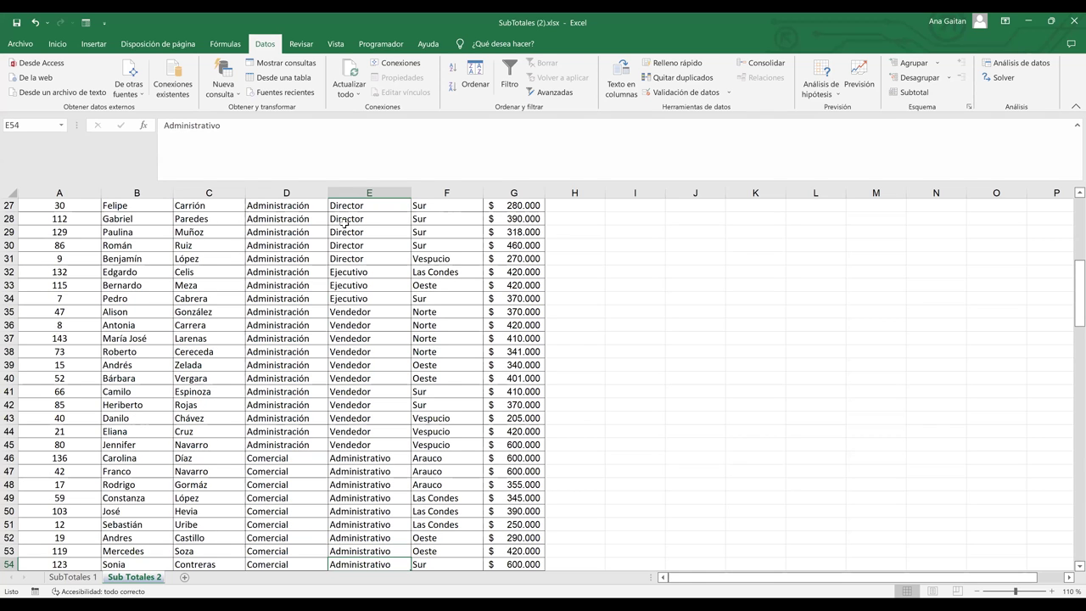
key("Down")
key("Down")
key("Down")
key("Down")
key("Down")
key("Down")
key("Down")
key("Down")
key("Down")
key("Down")
key("Down")
key("Down")
key("Down")
key("Down")
key("Down")
key("Down")
key("Down")
key("Down")
key("Down")
key("Down")
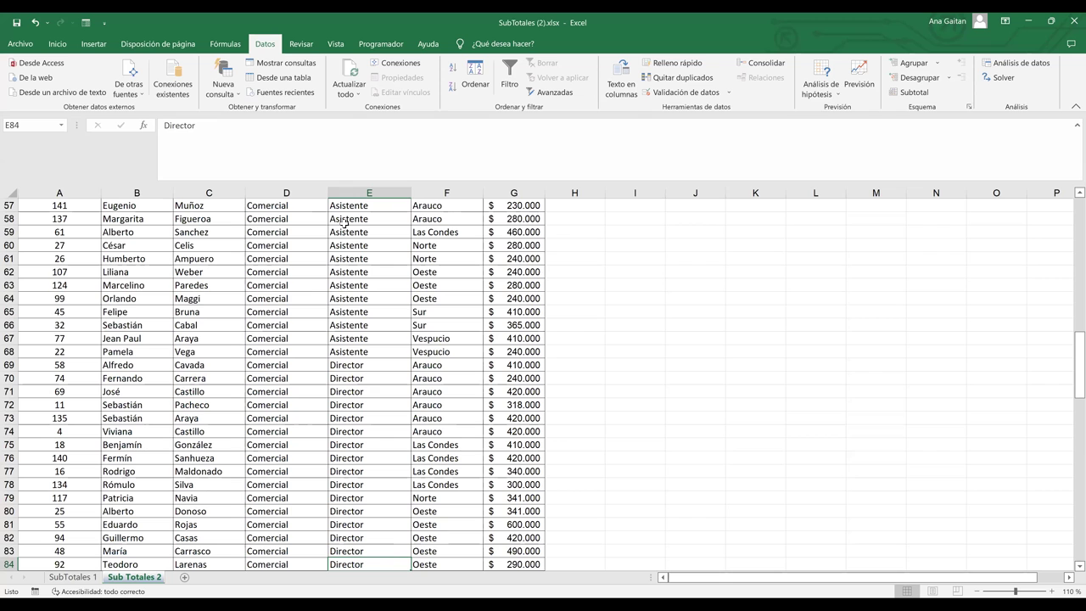
key("Down")
key("Down")
key("Down")
key("Down")
key("Down")
key("Down")
key("Down")
key("Down")
key("Down")
key("Down")
key("Down")
key("Down")
key("Down")
key("Down")
key("Down")
key("Down")
key("Down")
key("Down")
key("Down")
key("Down")
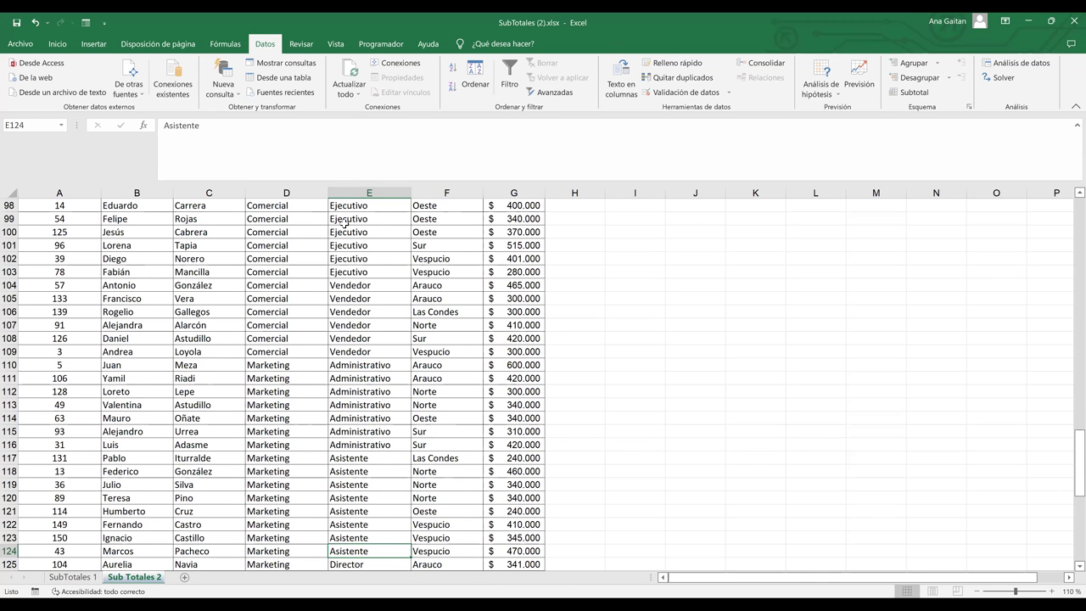
key("ctrl+Up")
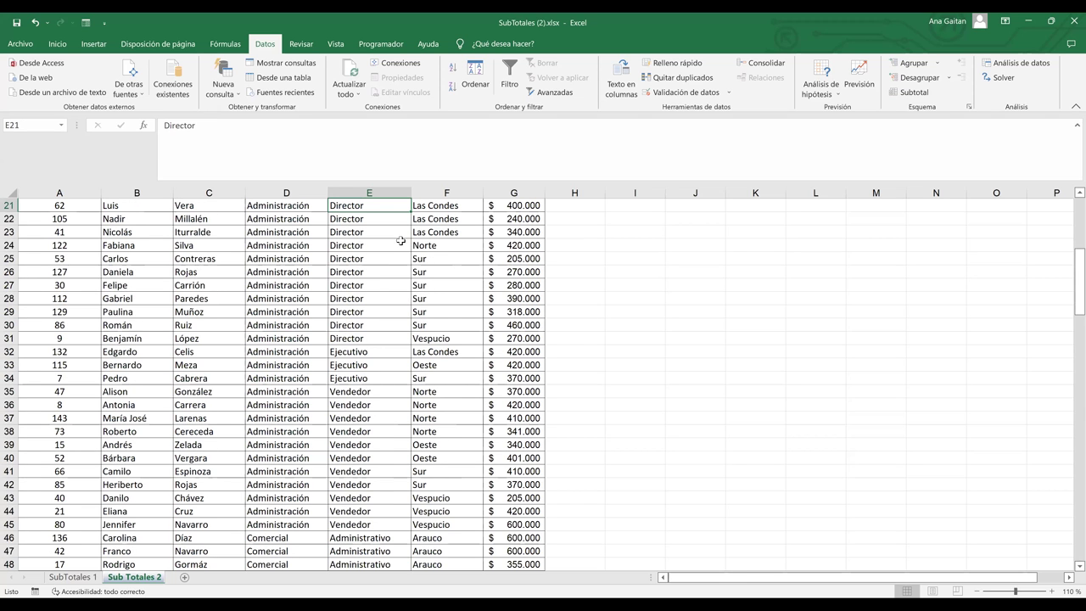
scroll(443, 232, "up", 7)
Check the Sucursal order in F2:F5 within the first Cargo group, and follow row 5 back to its Código.
left_click(442, 227)
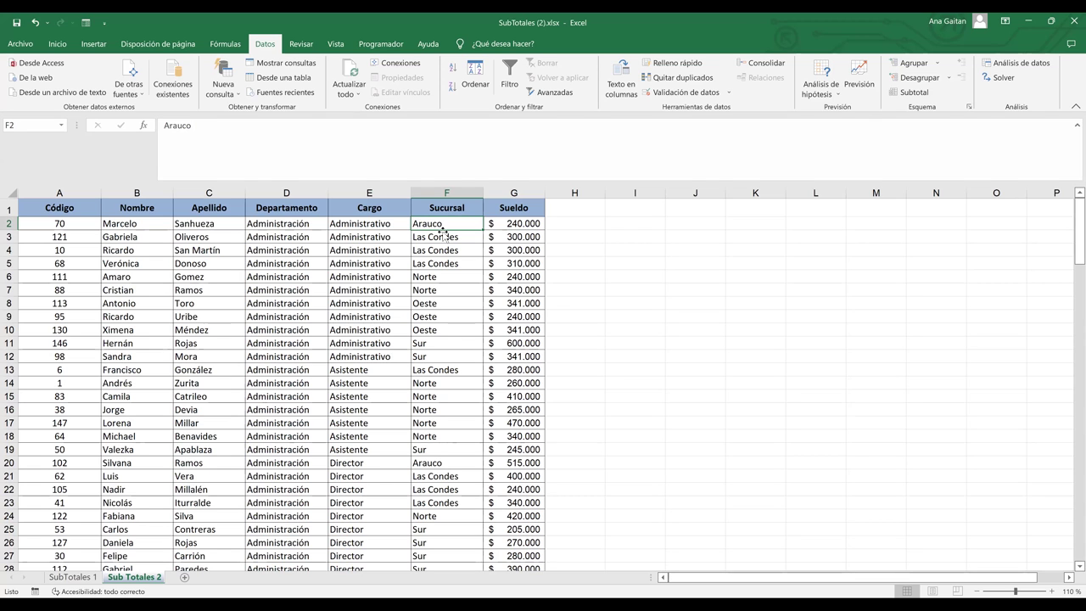
left_click(444, 234)
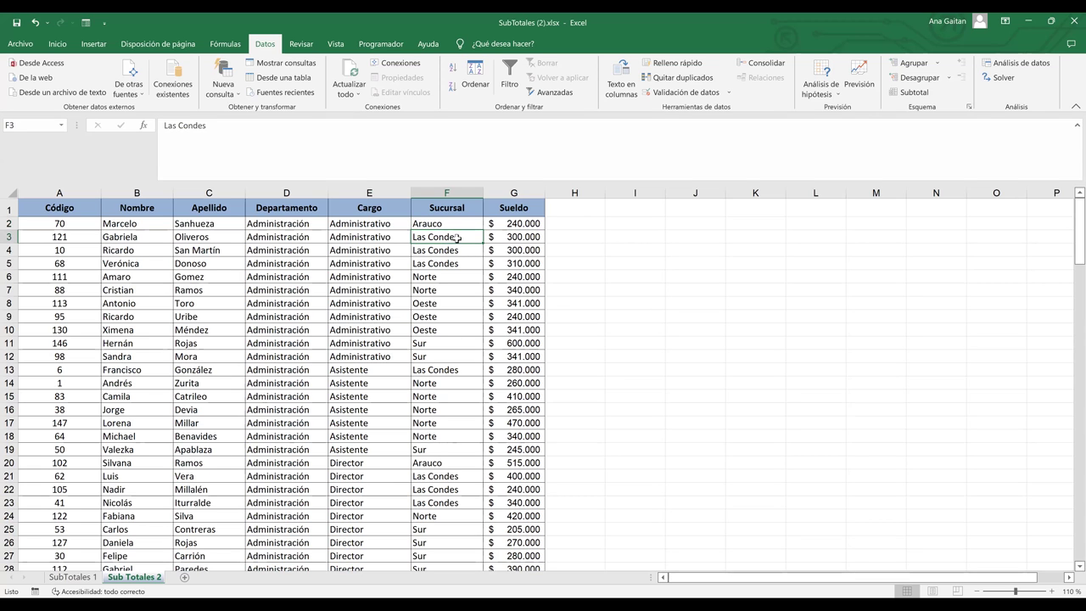
left_click_drag(457, 240, 456, 261)
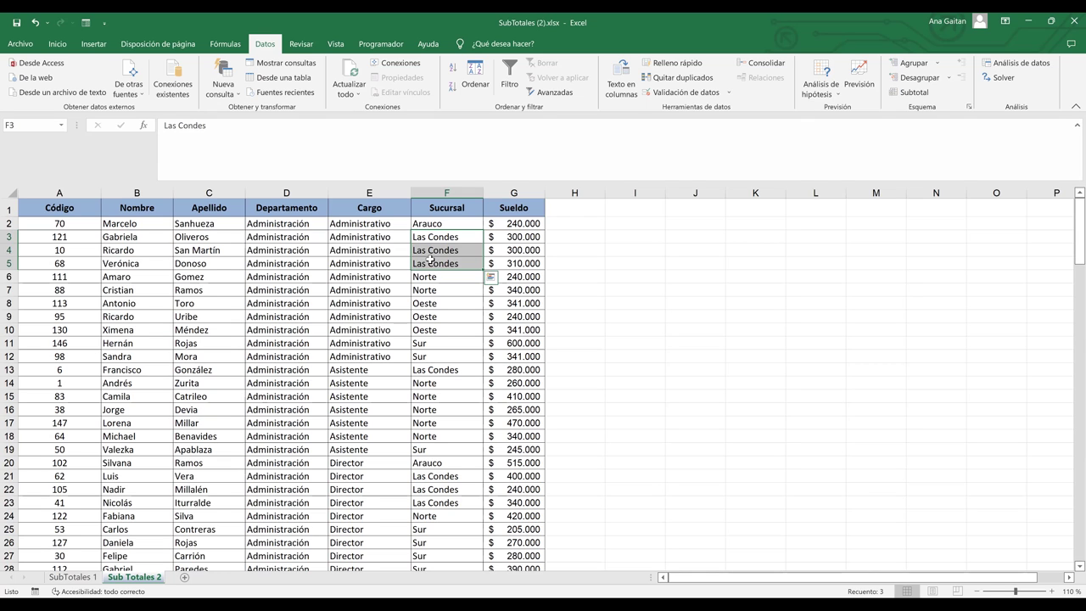
left_click(433, 263)
key("Left")
key("Left")
key("Left")
key("Left")
key("Left")
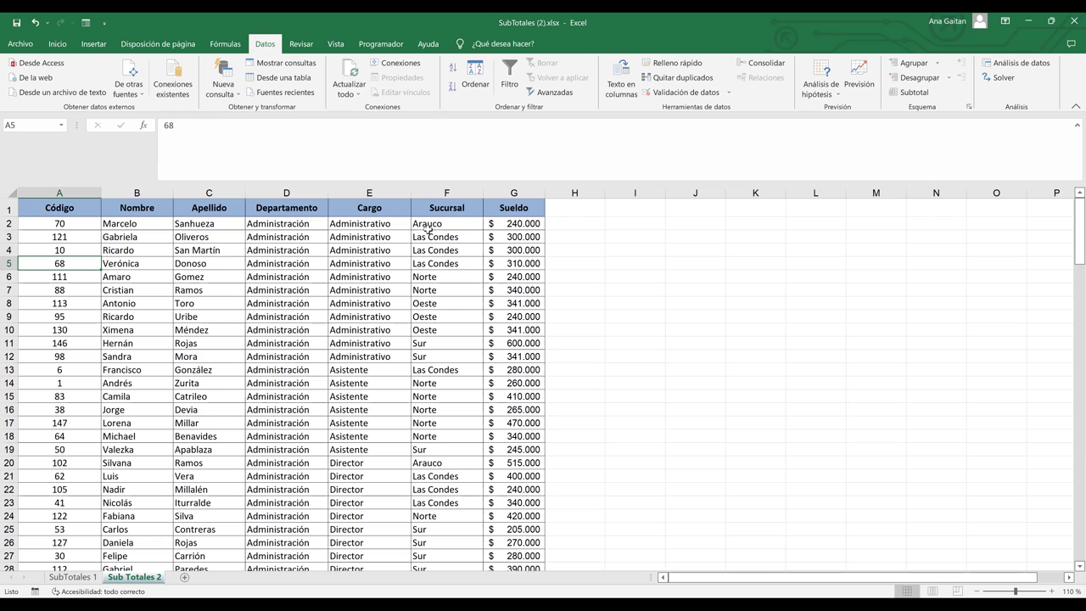
Compare the Las Condes rows F3:F5 with their Nombre values in B3:B5, and check the order in the groups below.
left_click_drag(424, 236, 429, 264)
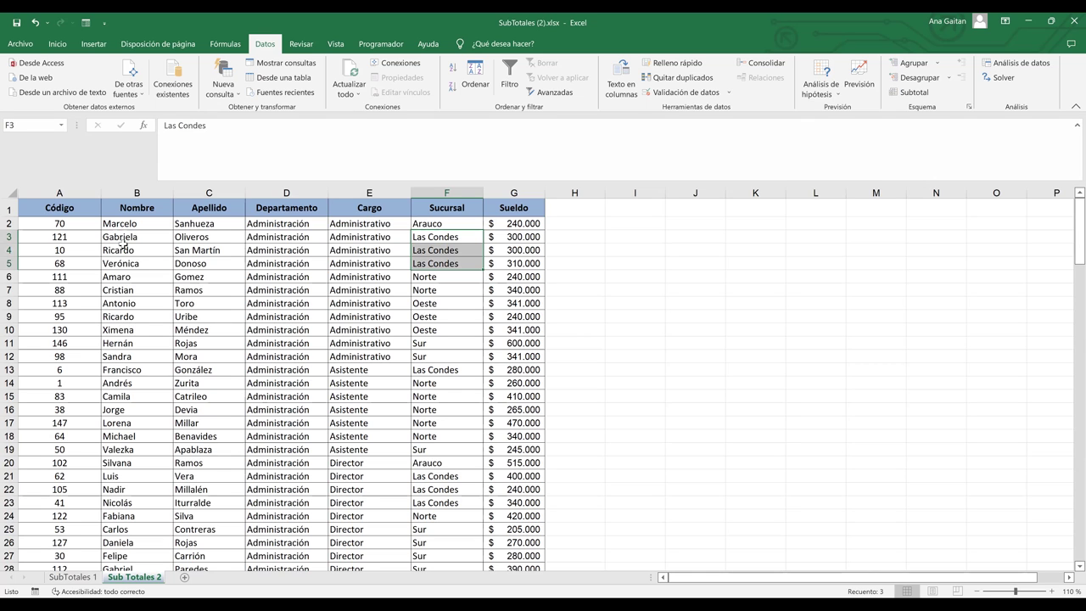
left_click(121, 236)
left_click_drag(124, 252, 124, 263)
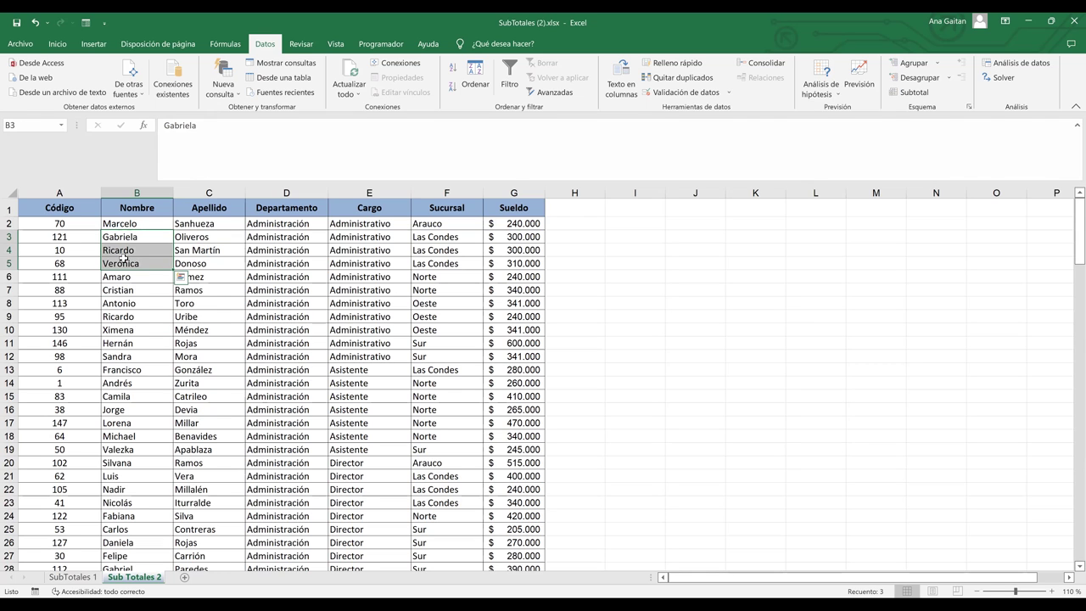
left_click(315, 289)
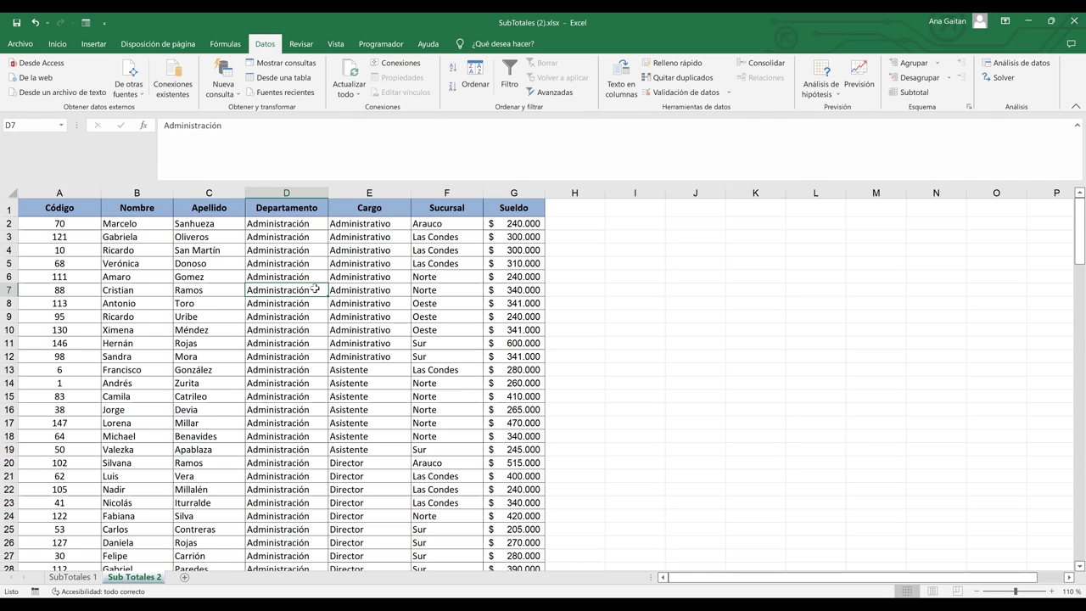
left_click(414, 333)
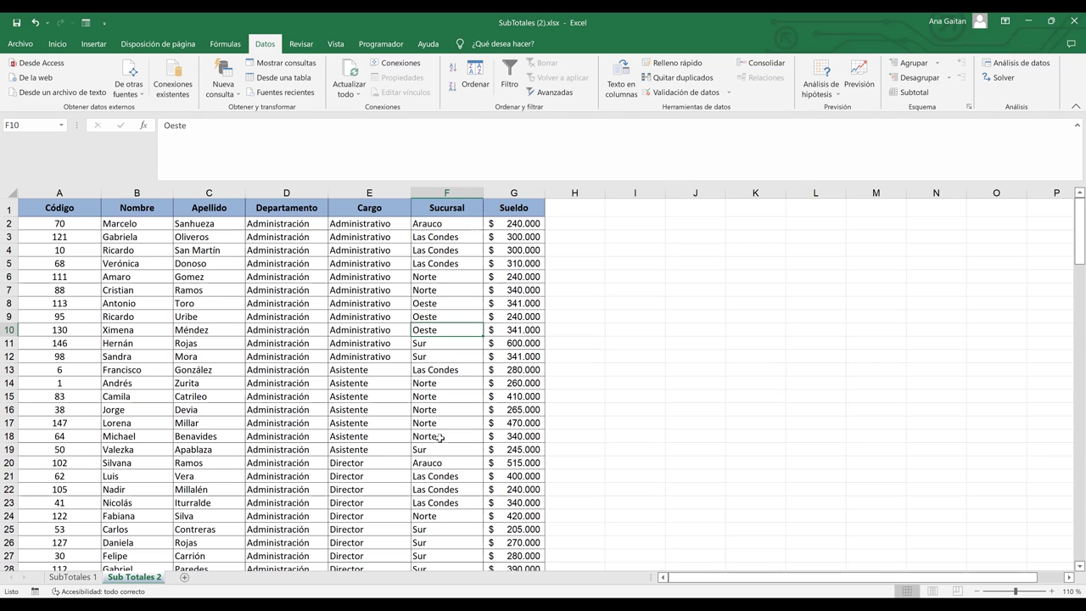
left_click(369, 379)
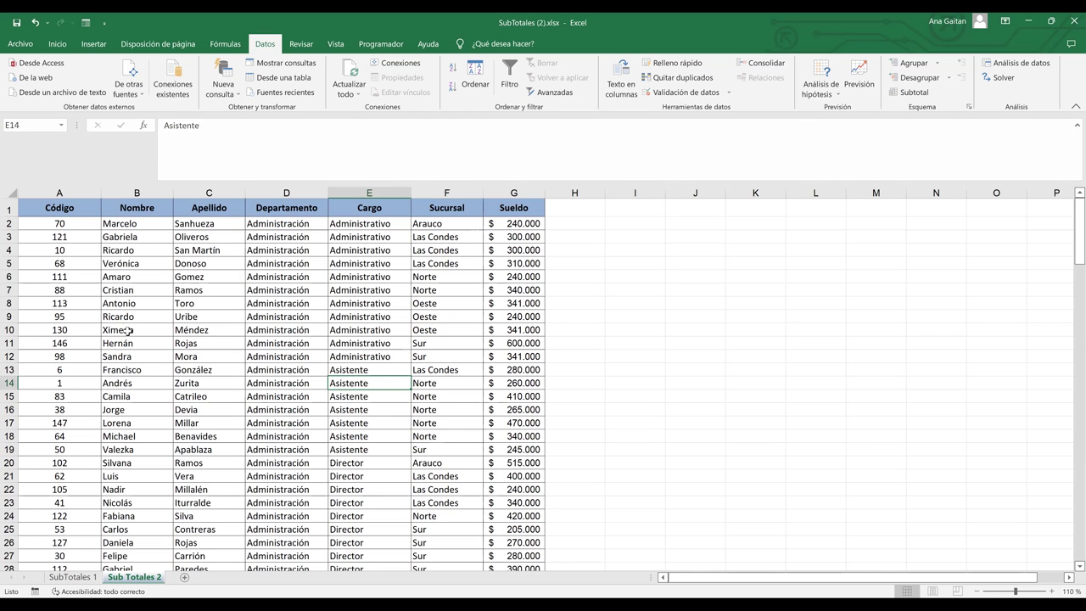
Add subtotals to the table at each change in Sucursal, using the Máx. function on Sueldo.
left_click(911, 93)
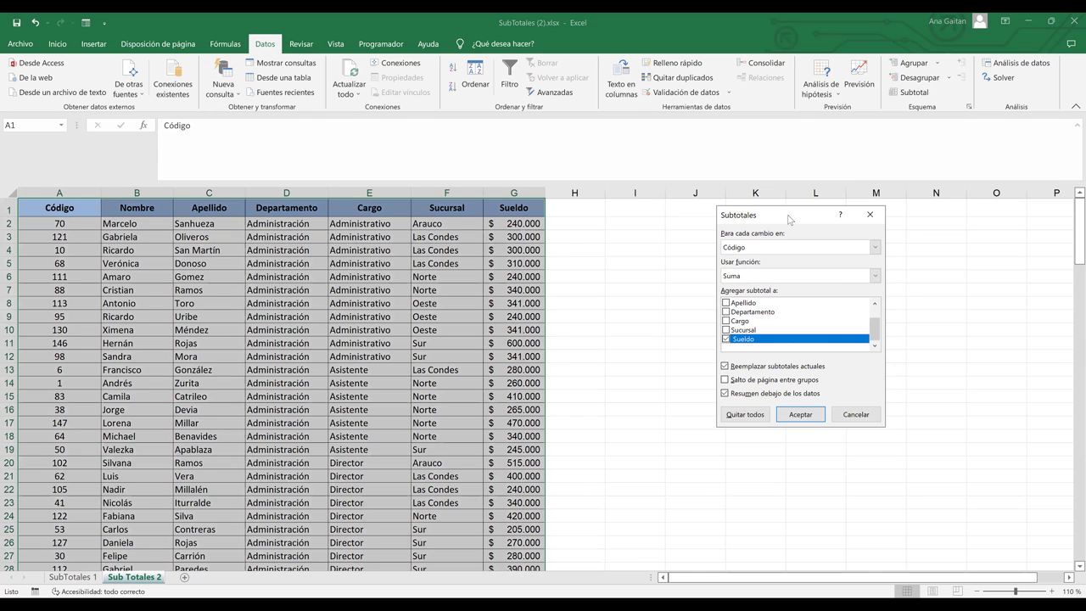
left_click_drag(788, 220, 749, 246)
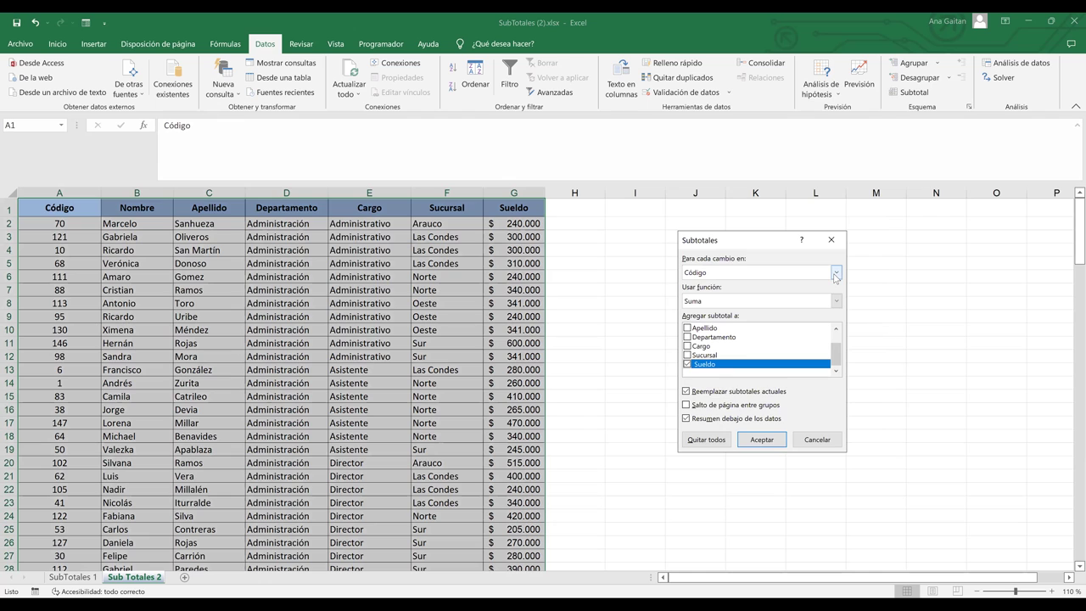
left_click(836, 272)
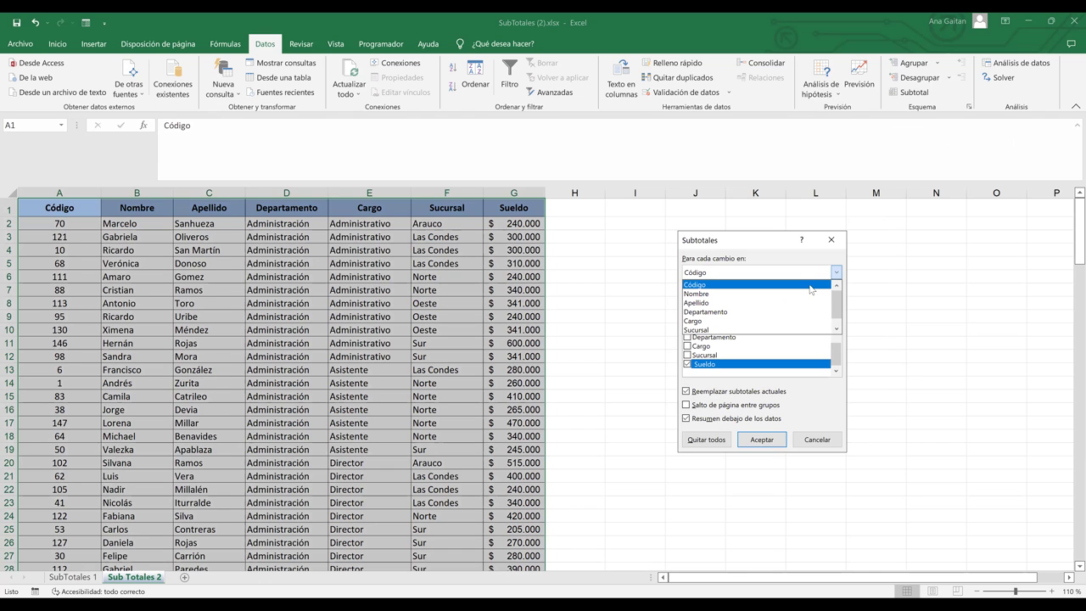
left_click_drag(835, 303, 839, 324)
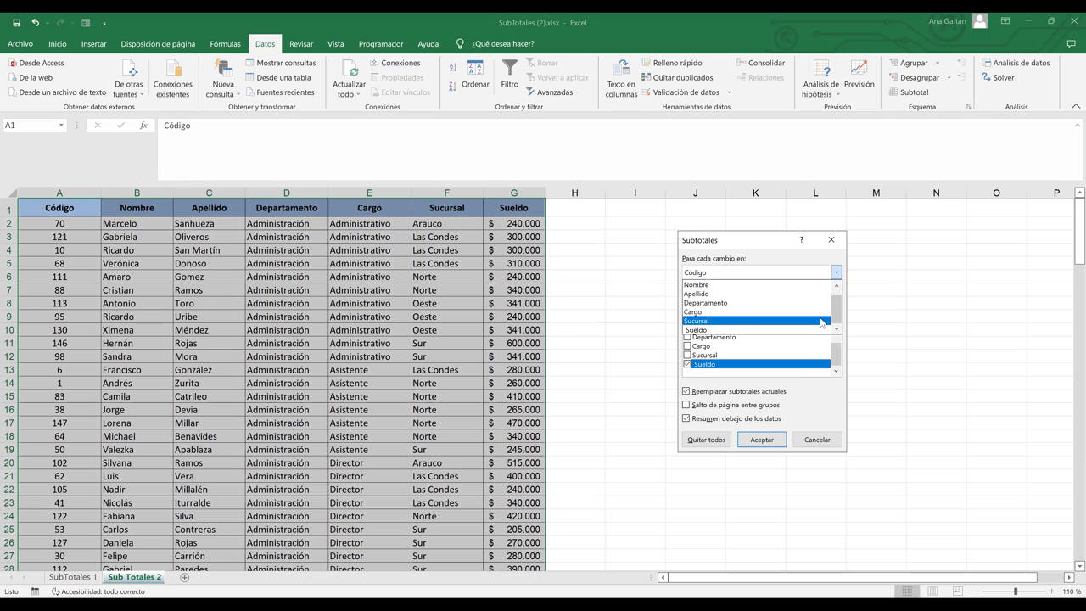
left_click(821, 322)
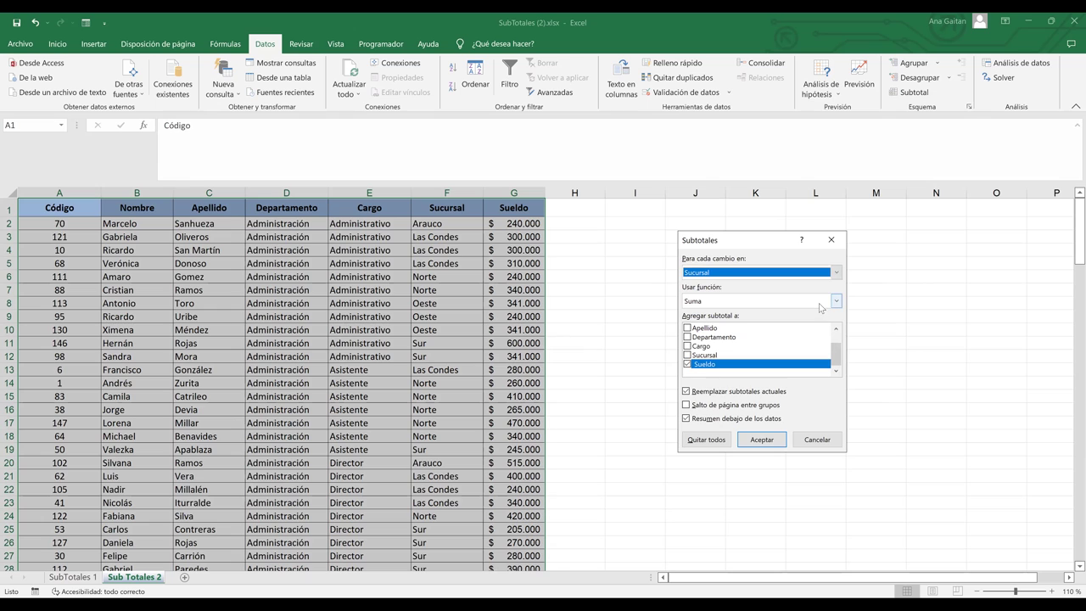
left_click(820, 304)
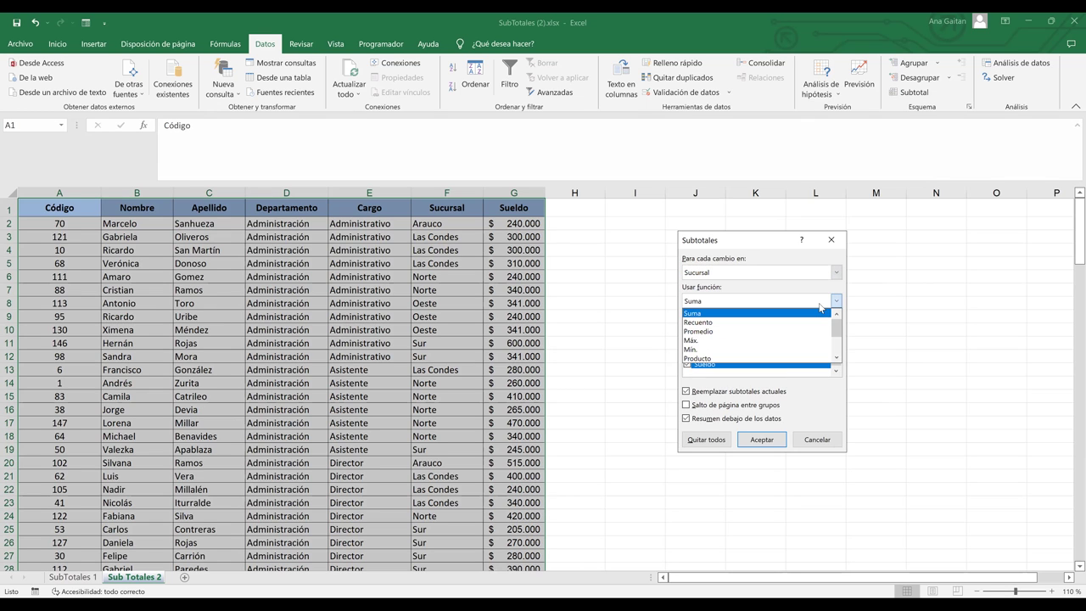
left_click(746, 341)
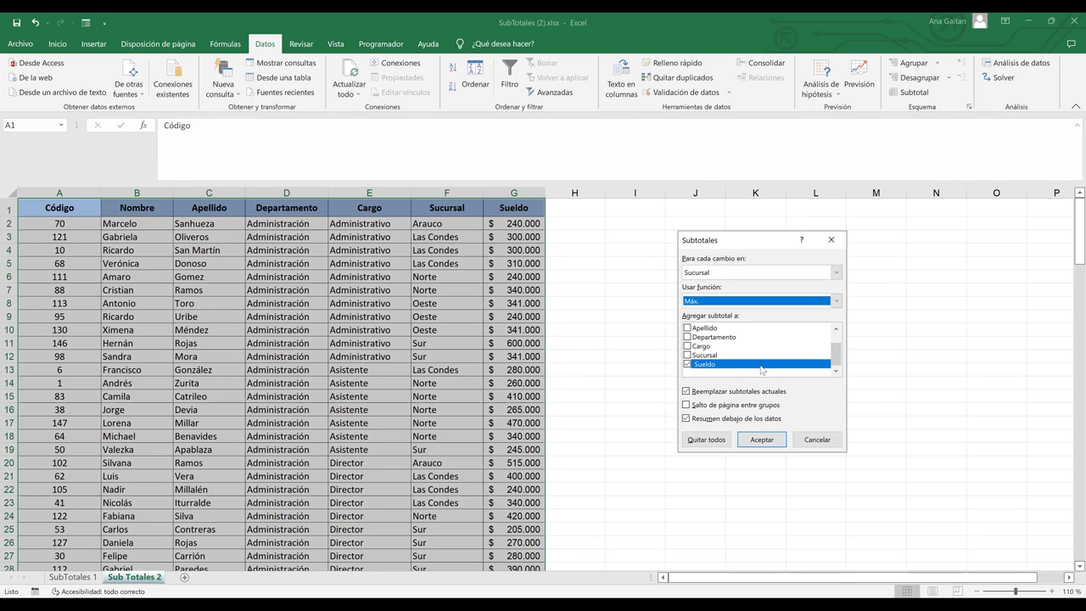
left_click(762, 445)
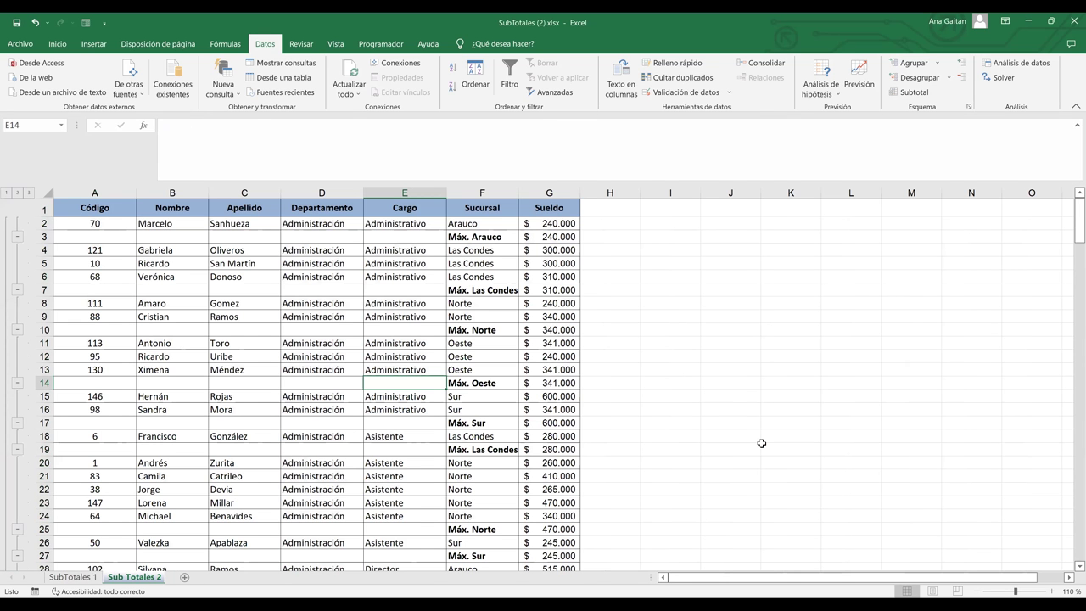
Inspect the Máx. Arauco subtotal in G3 and compare the Las Condes salaries in G4:G6 with their maximum in G7.
left_click(547, 237)
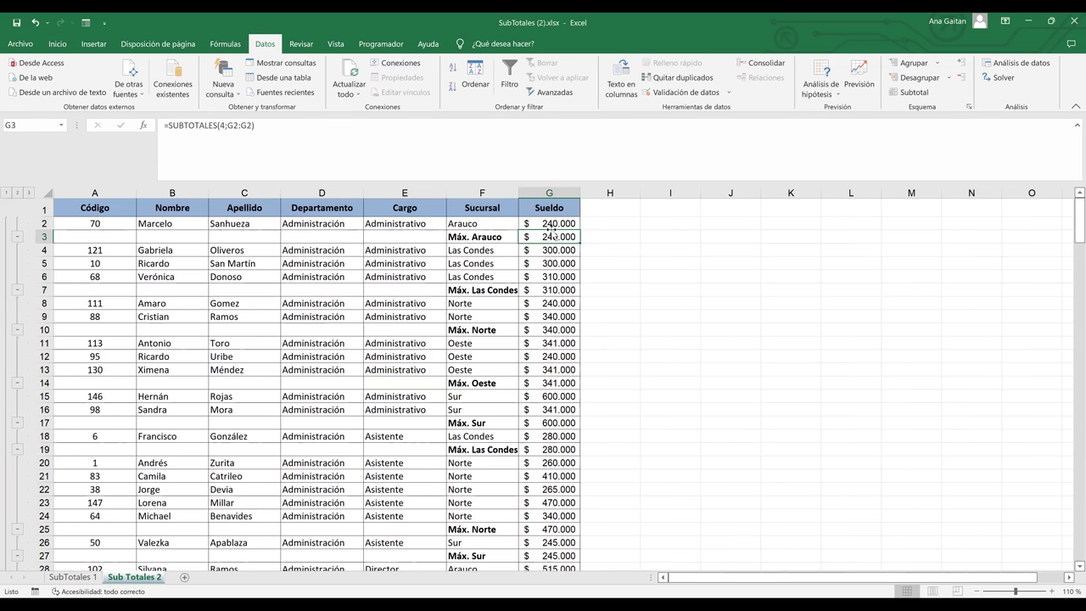
left_click(494, 290)
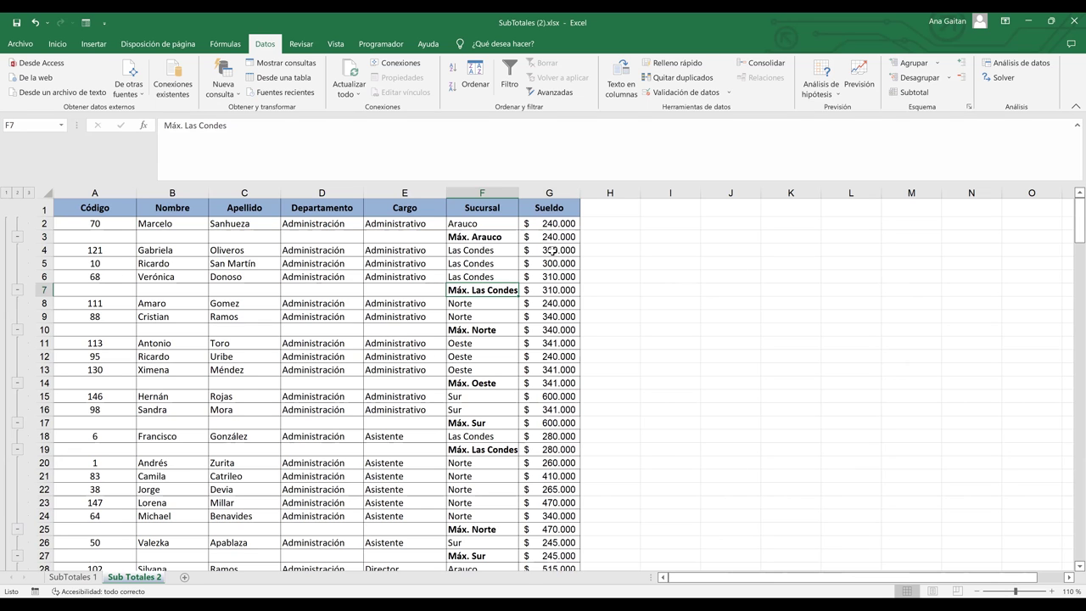
left_click(552, 250)
key("Down")
key("Down")
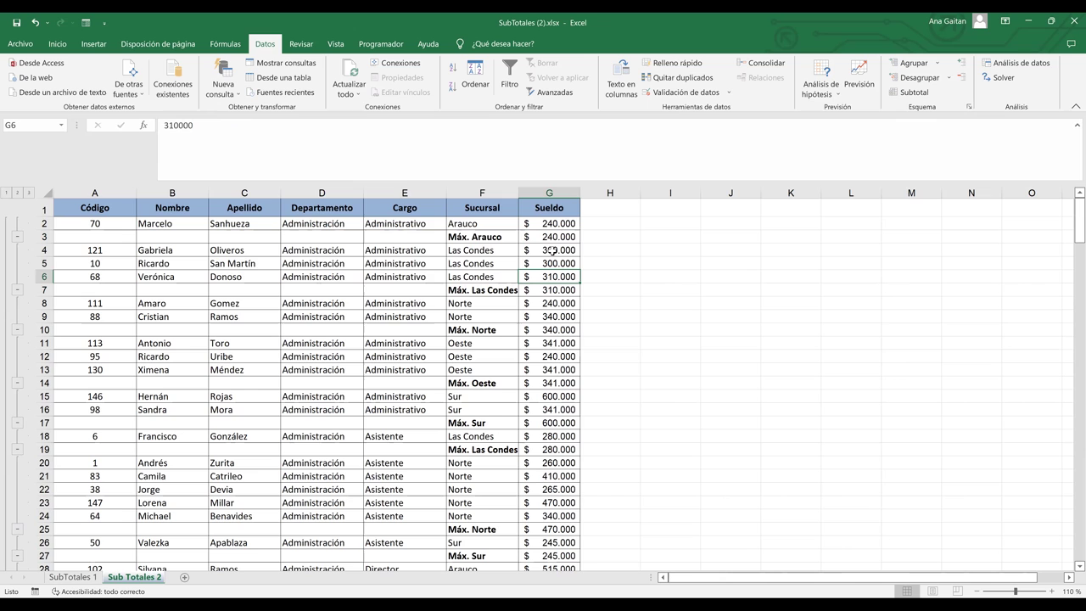
key("Down")
key("Up")
key("Down")
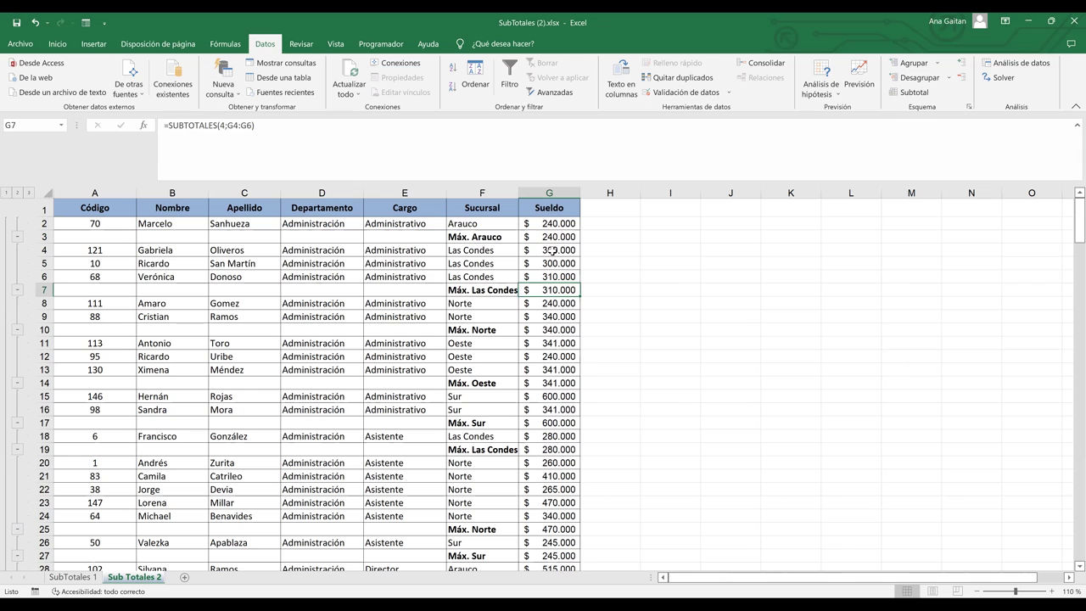
Review the Norte and Oeste salaries down column G, and inspect the Máx. Oeste subtotal formula in G14.
key("Down")
key("Down")
key("Down")
key("Down")
key("Down")
key("Down")
key("Down")
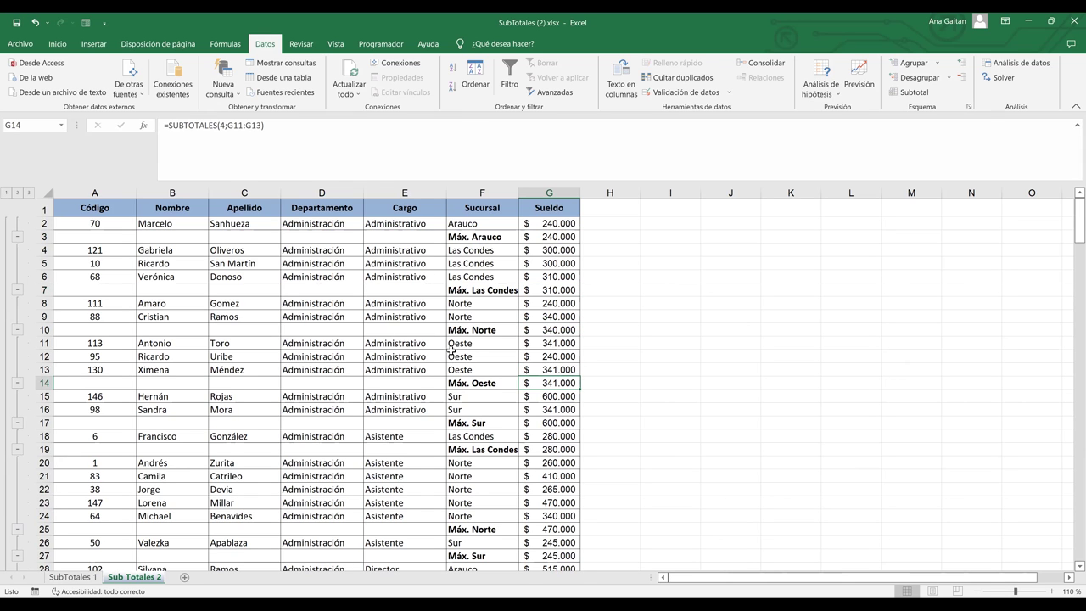
left_click(481, 383)
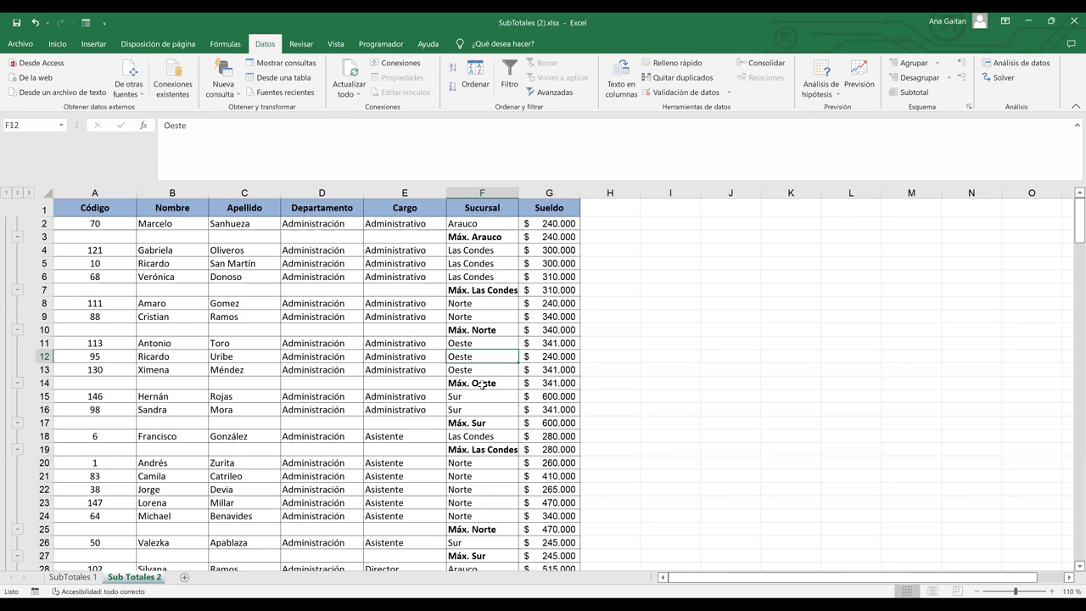
left_click(547, 384)
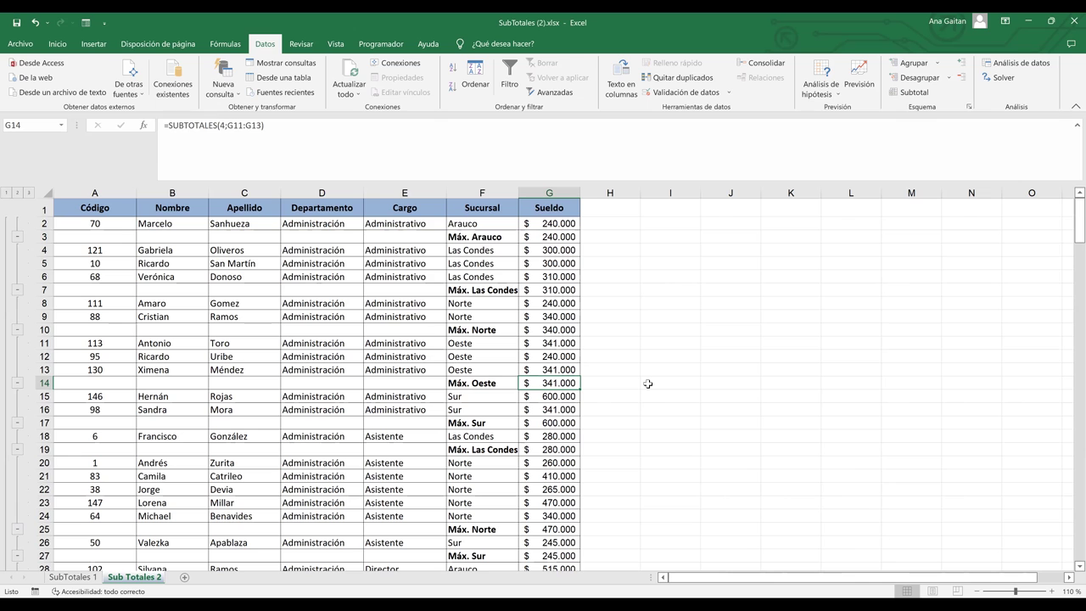
Review the Sueldo values and the Máx. subtotals per Sucursal down column G, from row 15 to the Director rows.
key("Down")
key("Down")
key("Down")
key("Down")
key("Down")
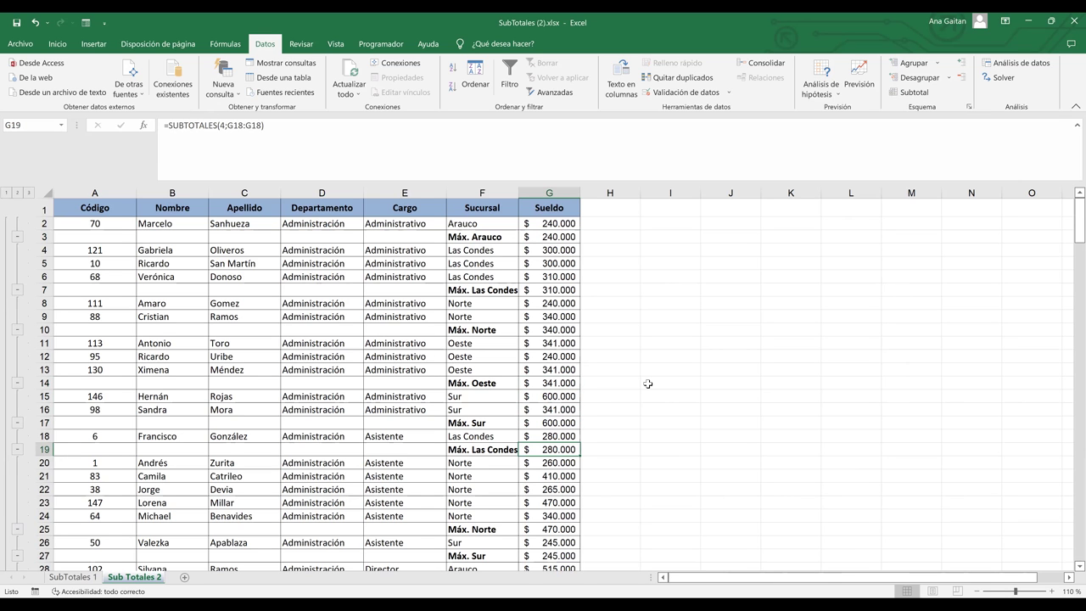
key("Down")
key("Down")
key("Down")
key("Down")
key("Down")
key("Down")
key("Down")
key("Down")
key("Down")
key("Down")
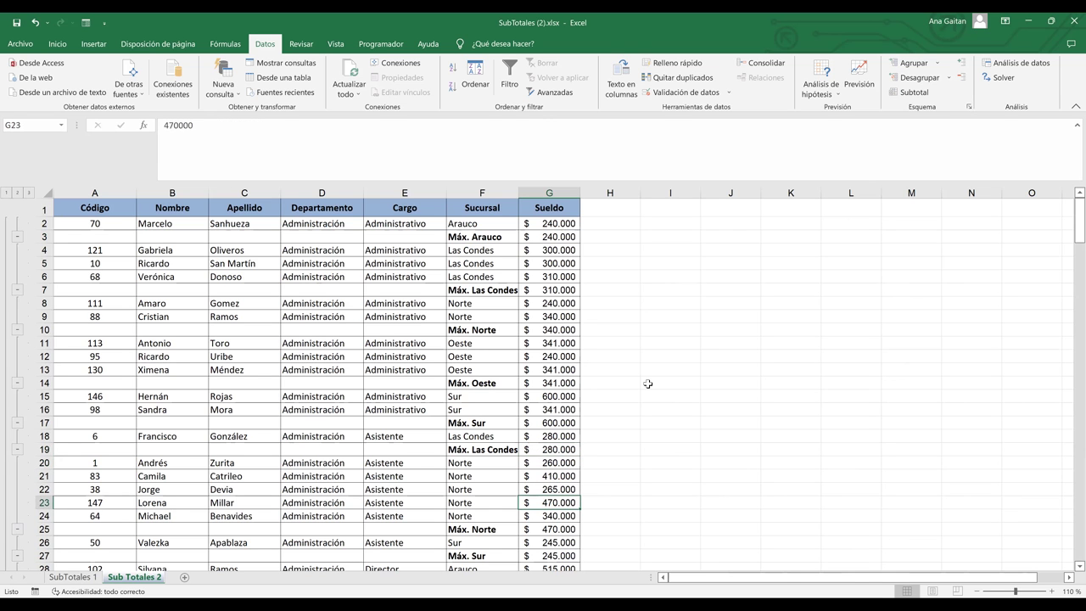
key("Down")
key("Down")
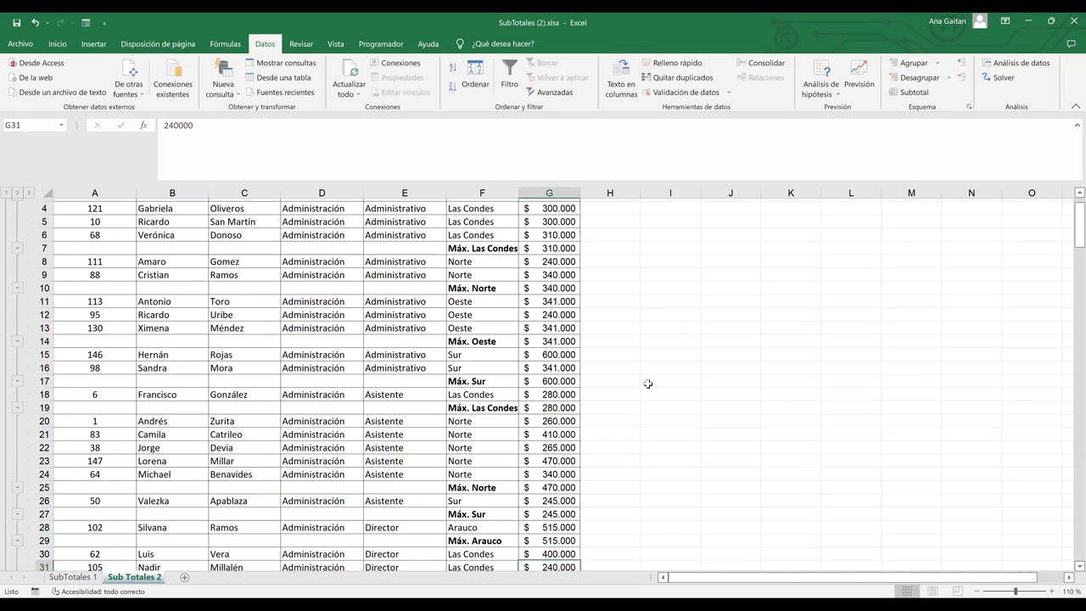
key("Down")
key("Down")
key("Down")
key("Down")
key("Down")
key("Down")
key("Down")
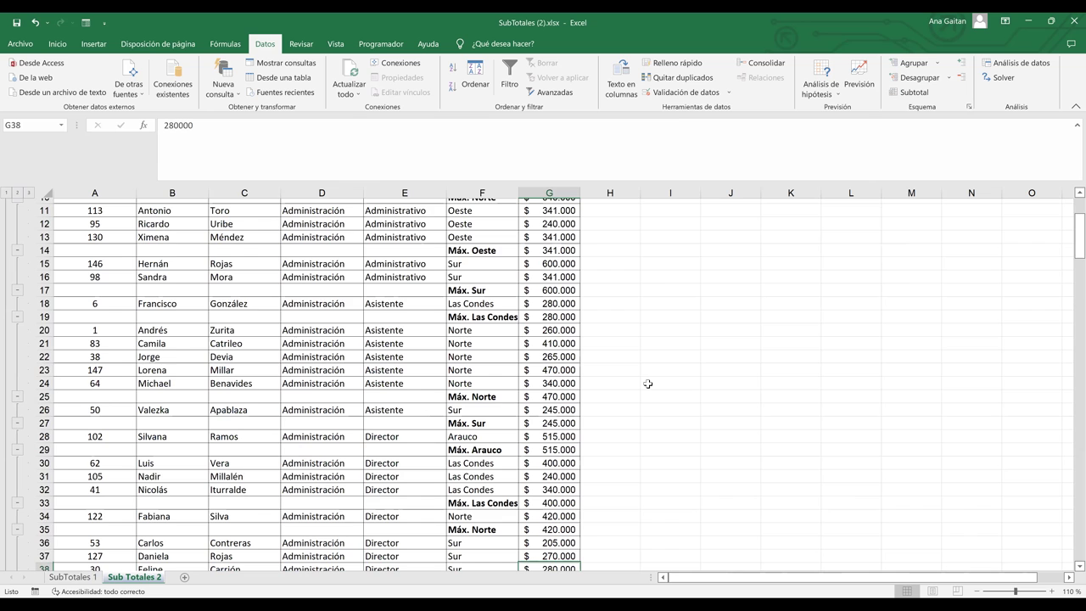
Scan the Máx. subtotals further down the table into the Comercial department rows, and return to the first rows.
key("Page_Down")
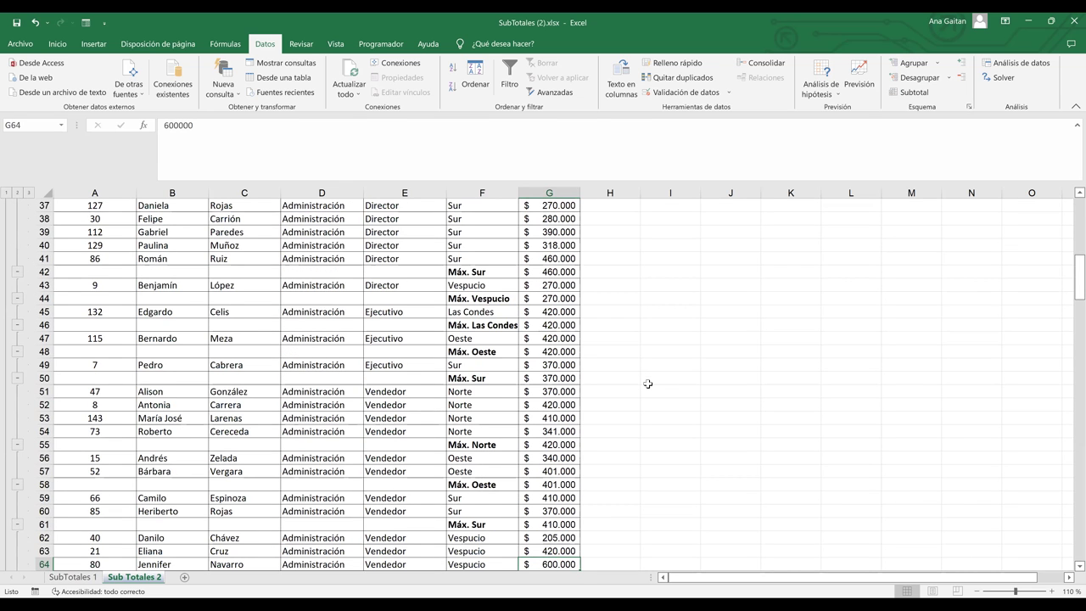
key("Page_Down")
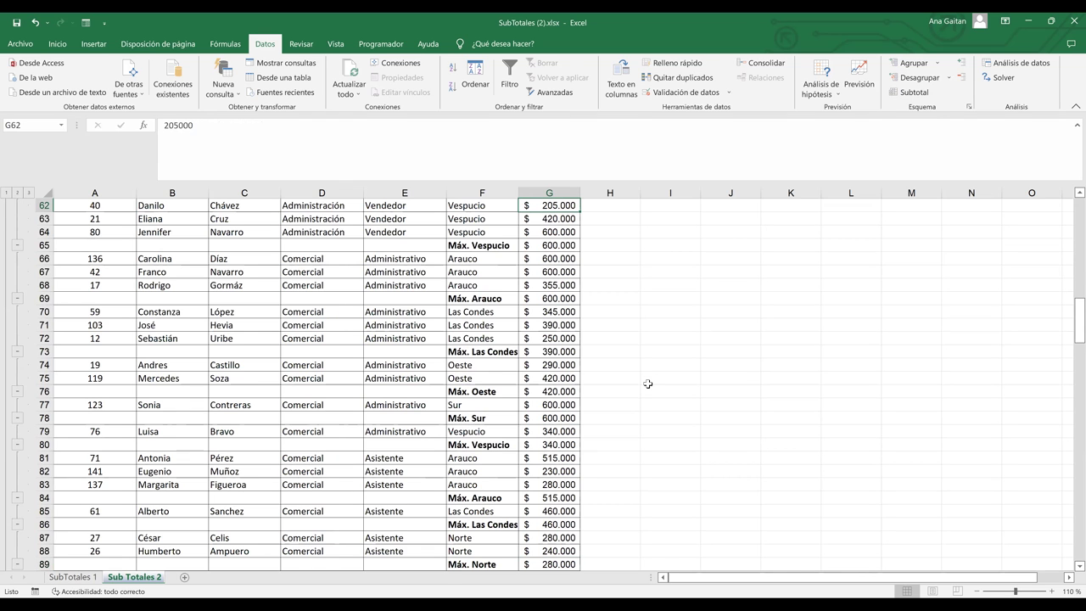
key("Page_Up")
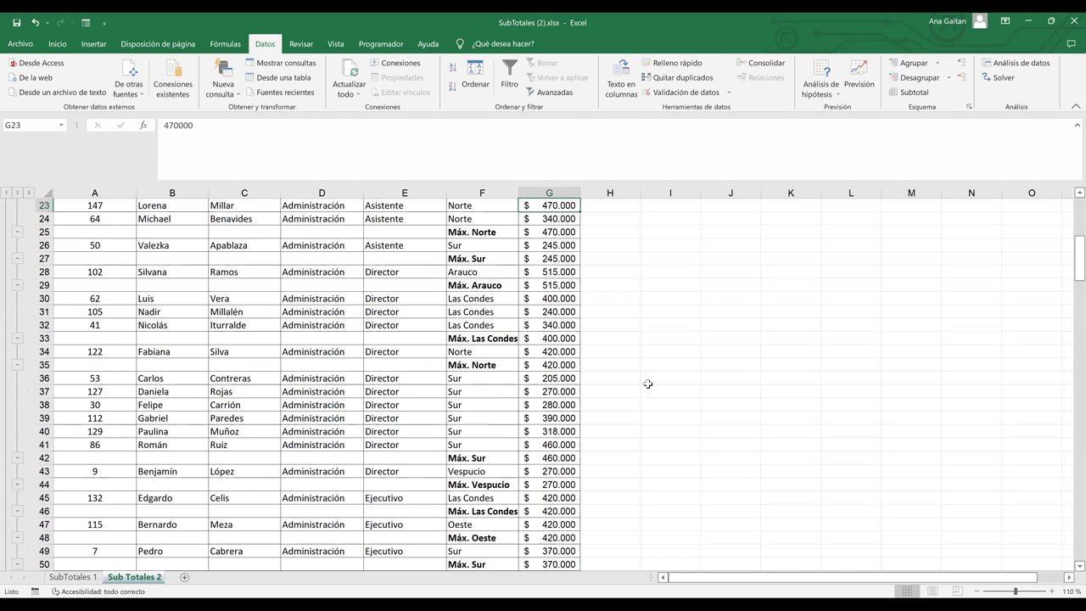
key("Page_Up")
Go down the Sueldo column through the Máx. subtotals to the Máx. Vespucio formula in G99, and return to G1.
key("Down")
key("Down")
key("Down")
key("Down")
key("Down")
key("Down")
key("Down")
key("Down")
key("Down")
key("Down")
key("Down")
key("Down")
key("Down")
key("Down")
key("Down")
key("Down")
key("Down")
key("Down")
key("Down")
key("Down")
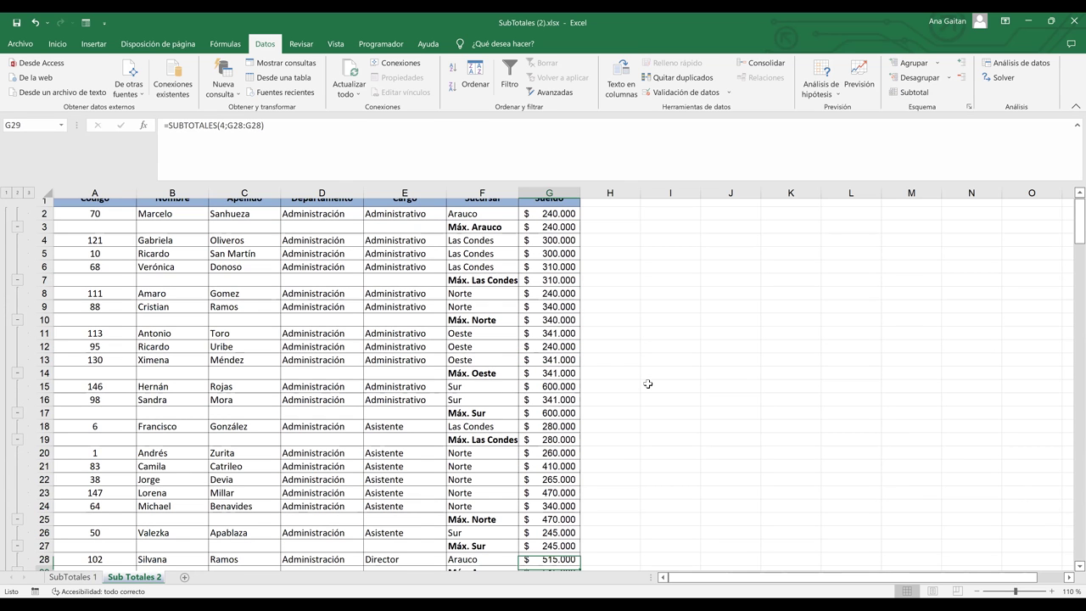
key("Down")
key("Down")
key("Down")
key("Down")
key("Down")
key("Down")
key("Down")
key("Down")
key("Down")
key("Down")
key("Down")
key("Down")
key("Down")
key("Down")
key("Down")
key("Down")
key("Down")
key("Down")
key("Down")
key("Down")
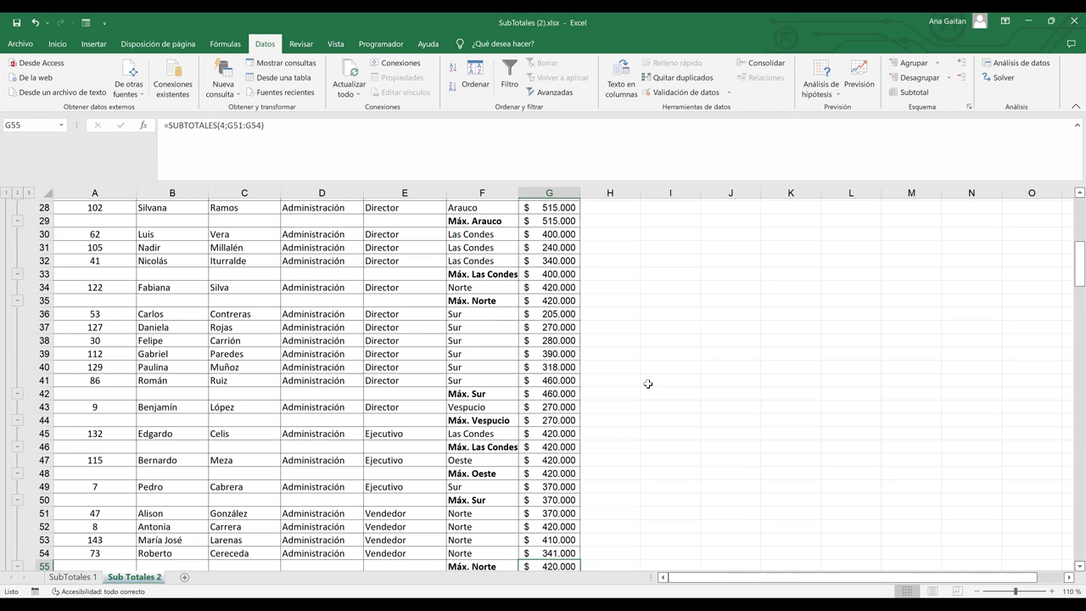
key("Down")
key("Down")
key("Down")
key("Down")
key("Down")
key("Down")
key("Down")
key("Down")
key("Down")
key("Down")
key("Down")
key("Down")
key("Down")
key("Down")
key("Down")
key("Down")
key("Down")
key("Down")
key("Down")
key("Down")
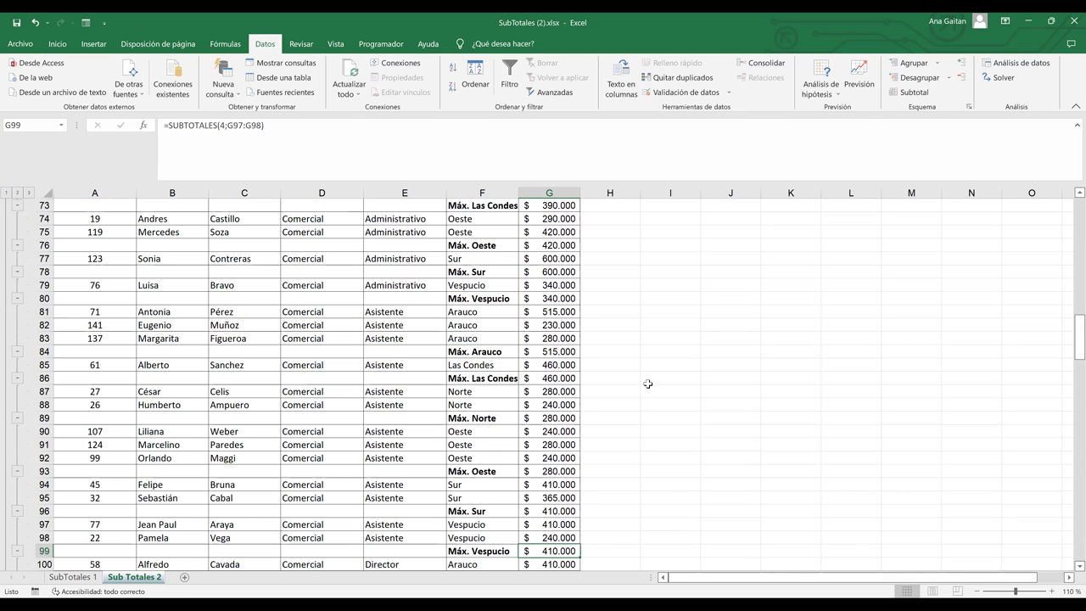
key("ctrl+Up")
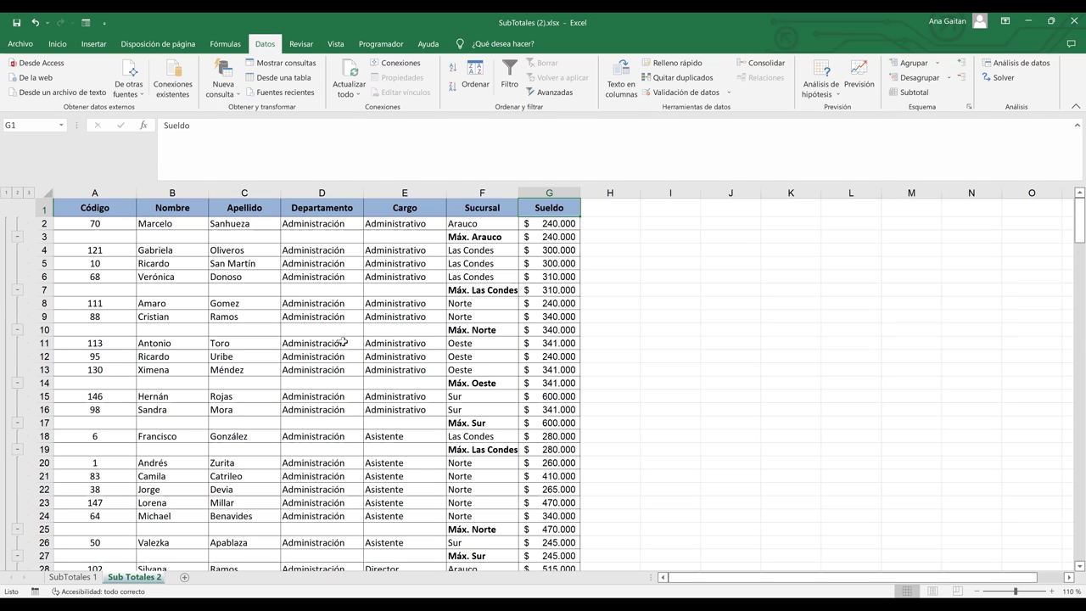
Replace the subtotals with a Recuento on Cargo only, at each change in Cargo, and widen the Departamento column to fit its labels.
left_click(402, 306)
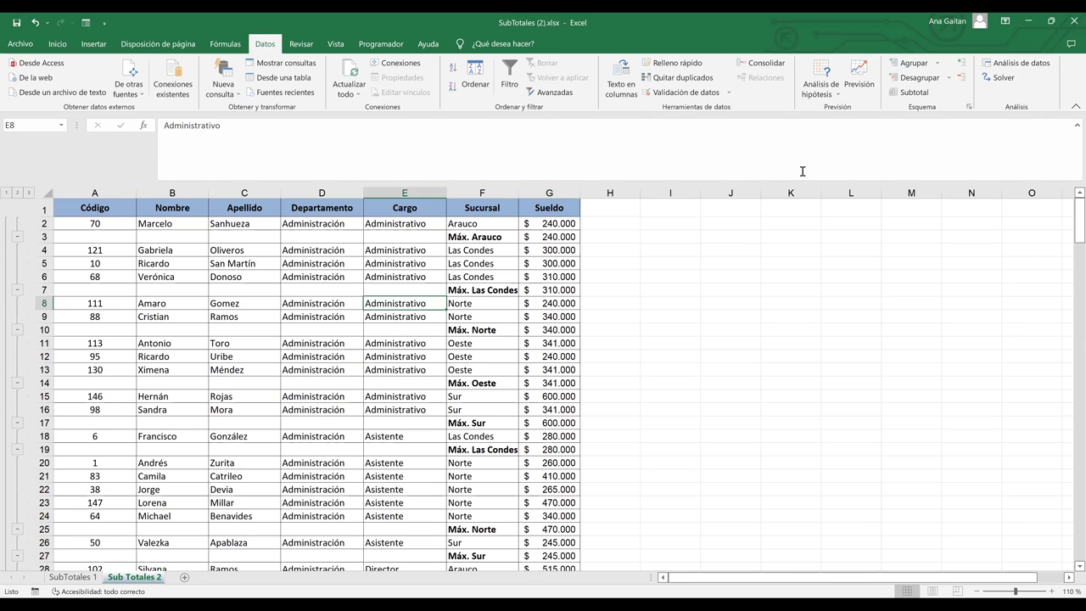
left_click(923, 98)
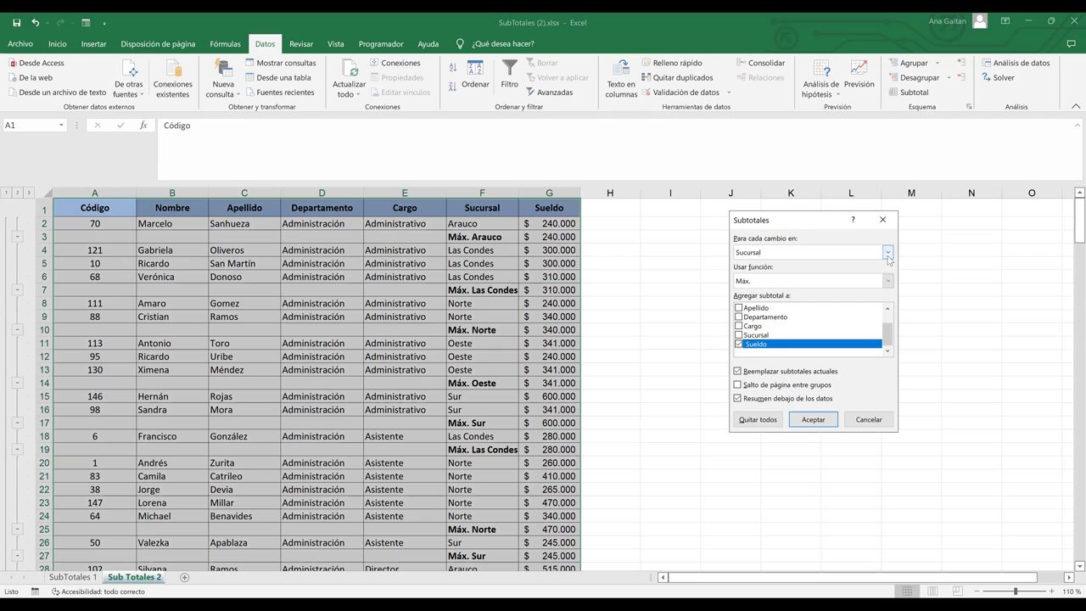
left_click(888, 252)
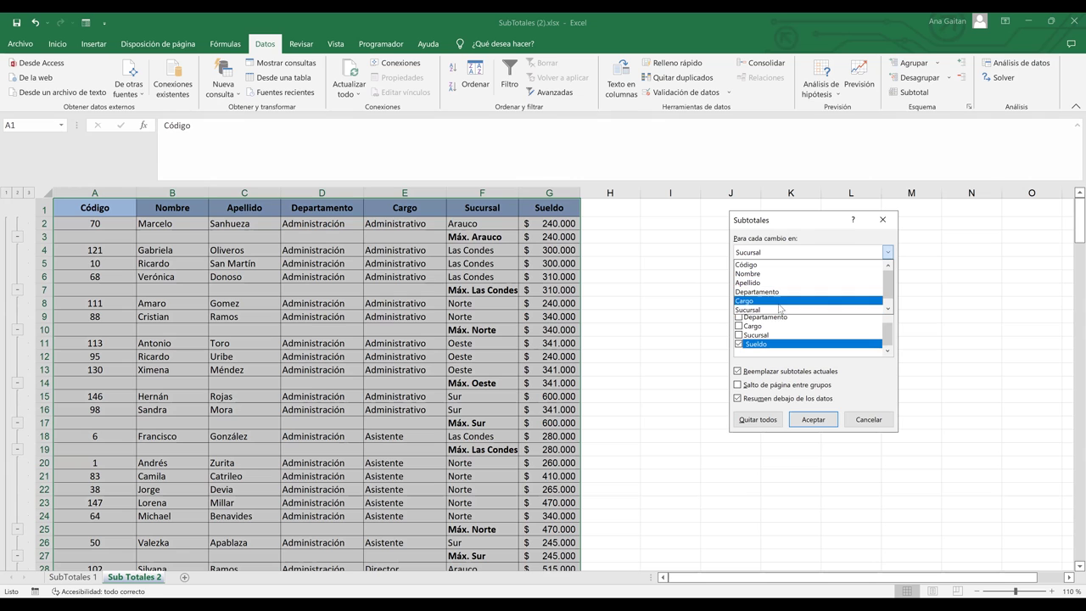
key("Return")
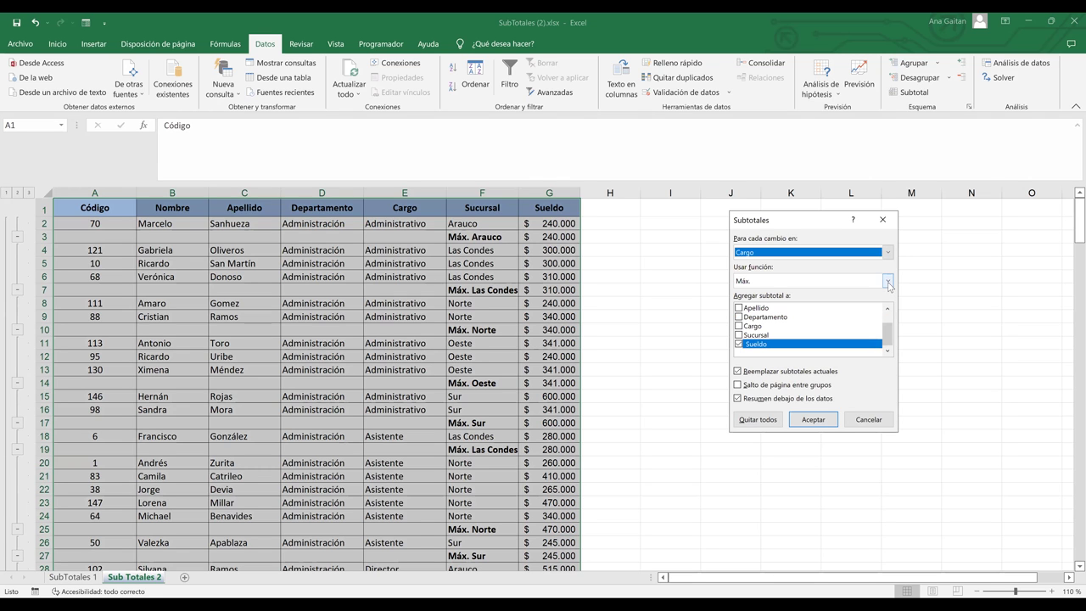
left_click(887, 281)
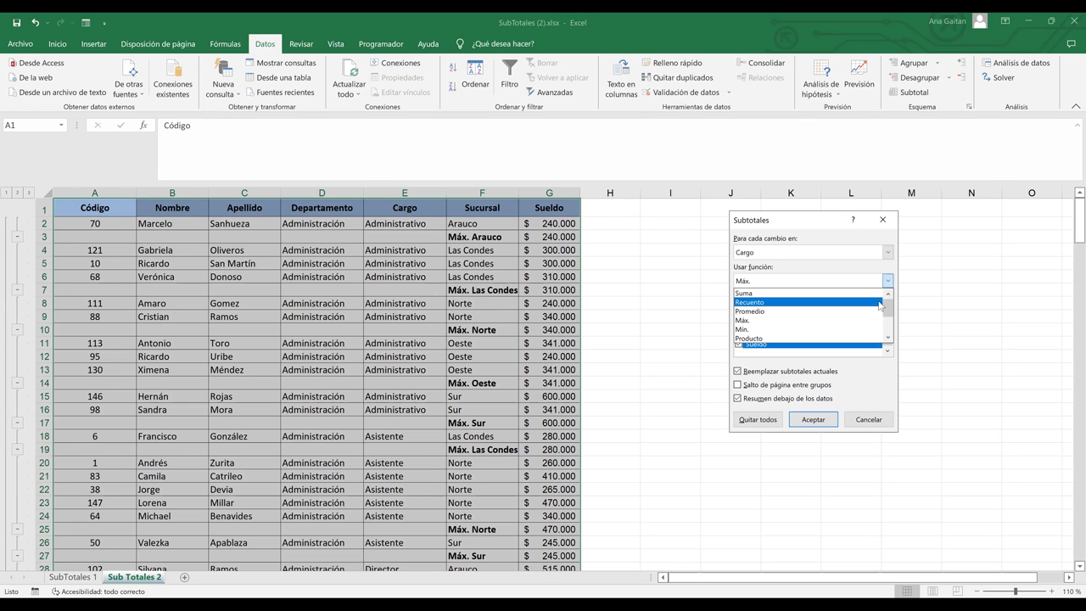
left_click(880, 305)
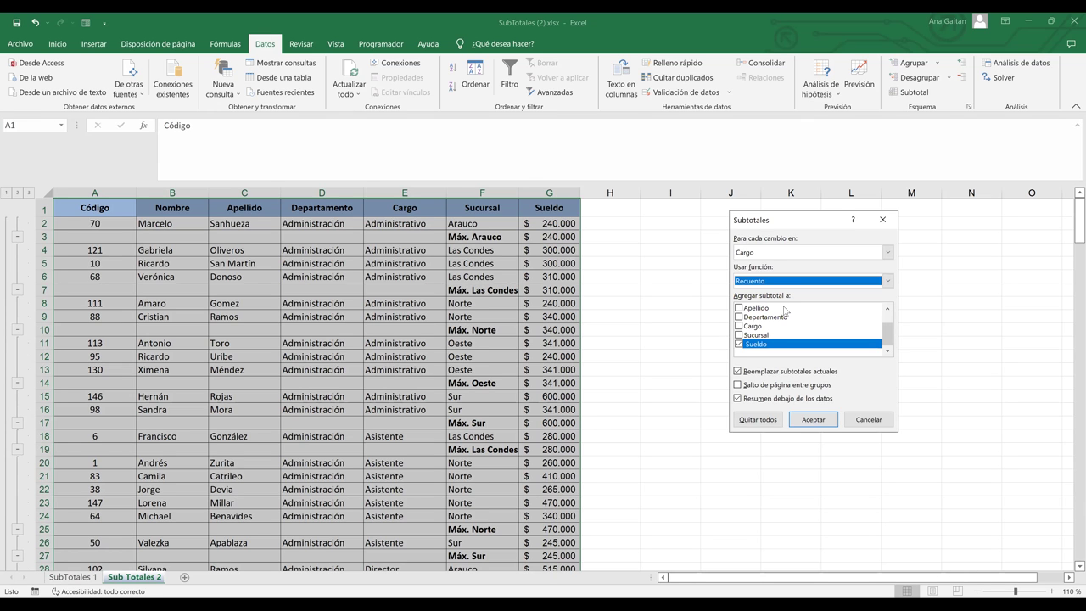
left_click(738, 327)
left_click(739, 345)
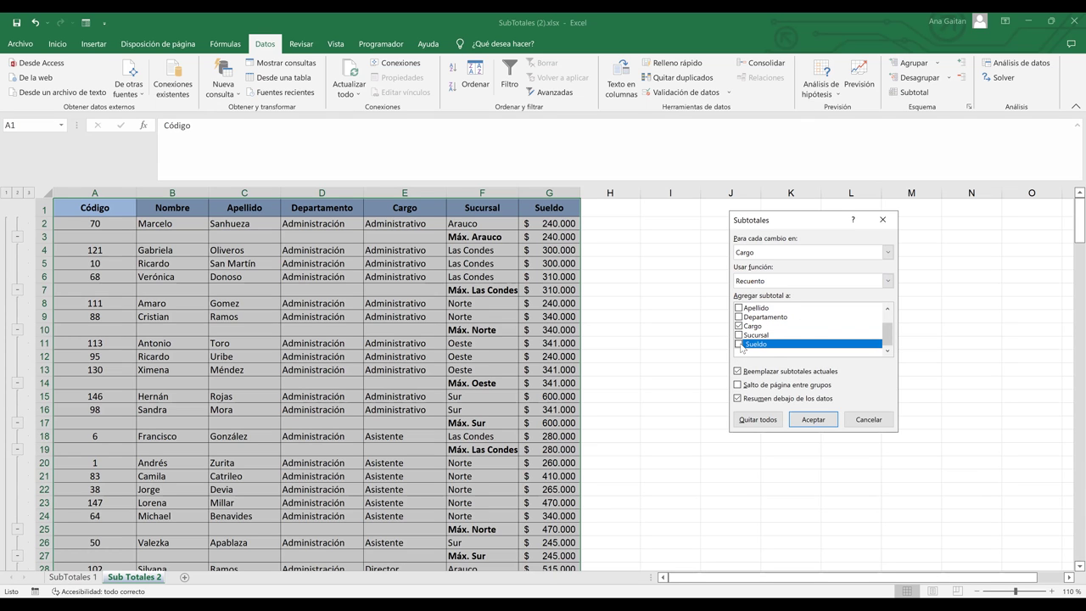
left_click(823, 424)
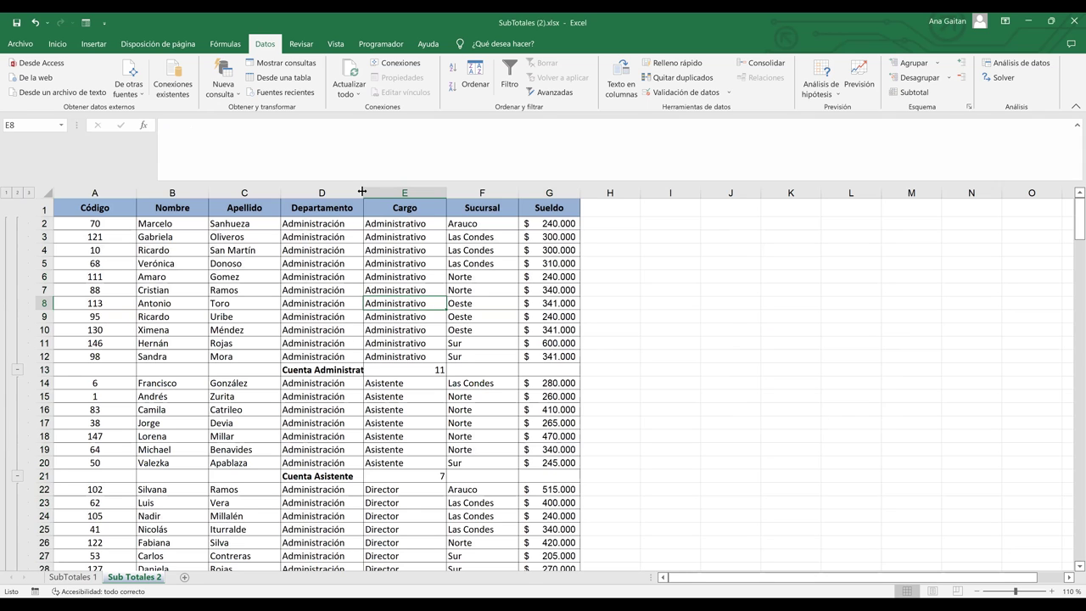
left_click_drag(362, 192, 395, 195)
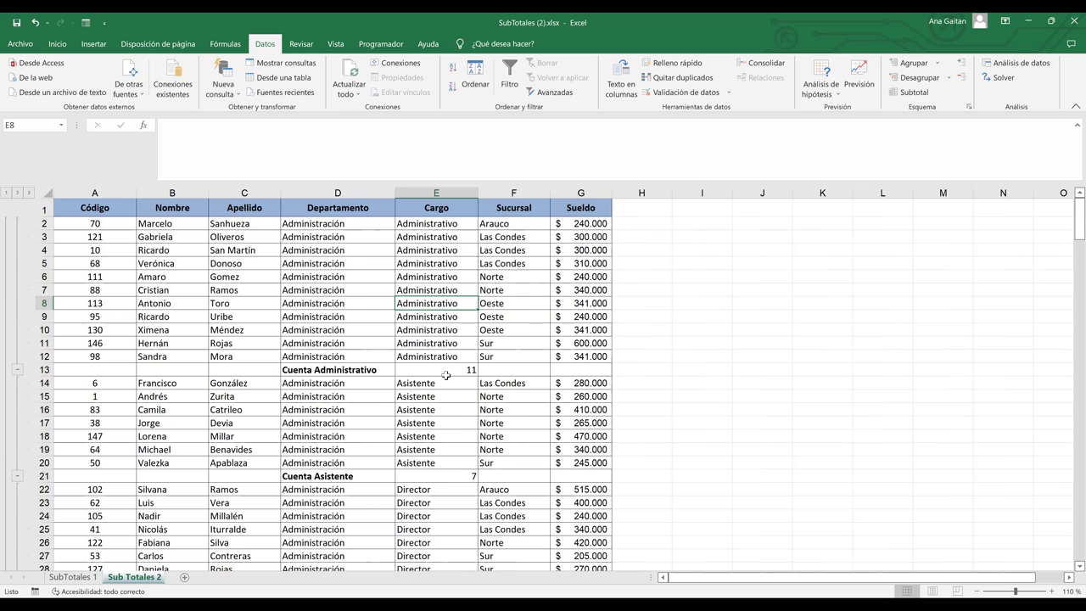
Count the Administrativo cells in E2:E12 and compare them with the Cuenta Administrativo subtotal in D13:E13.
left_click(452, 222)
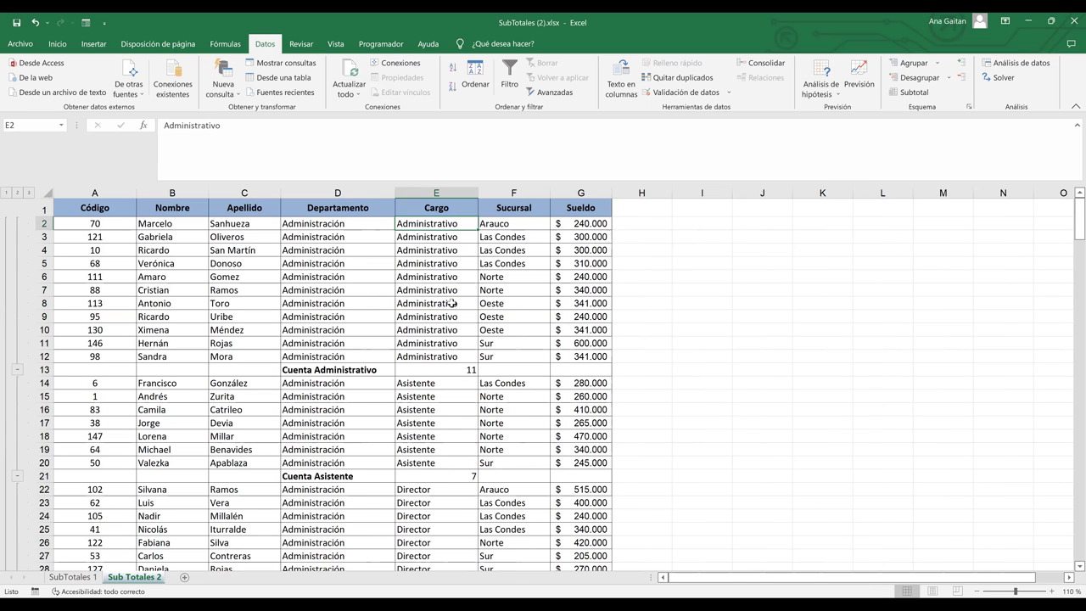
left_click_drag(451, 302, 451, 343)
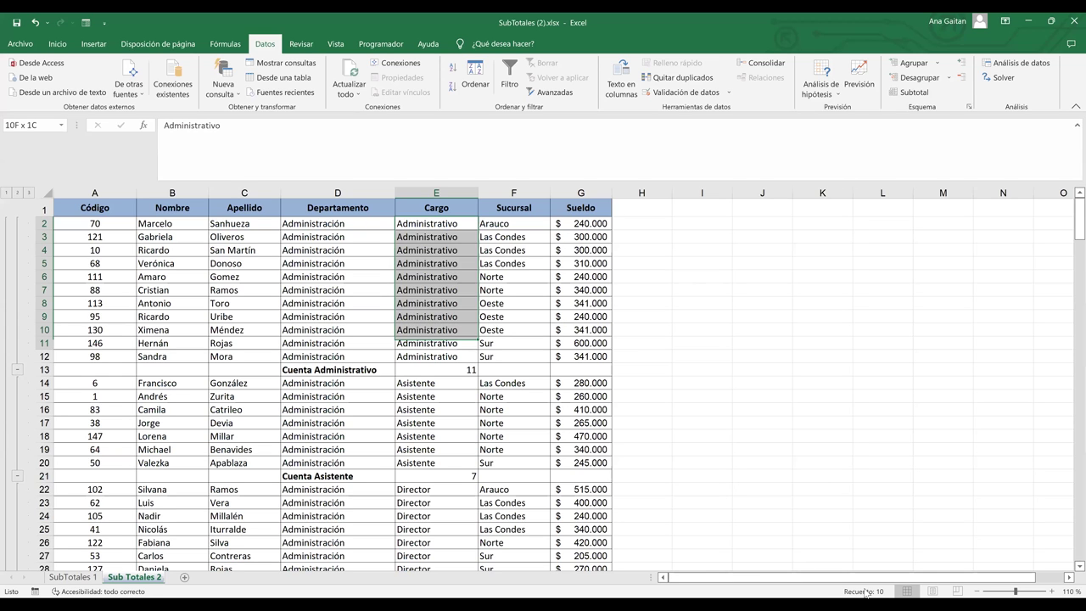
left_click_drag(436, 329, 436, 356)
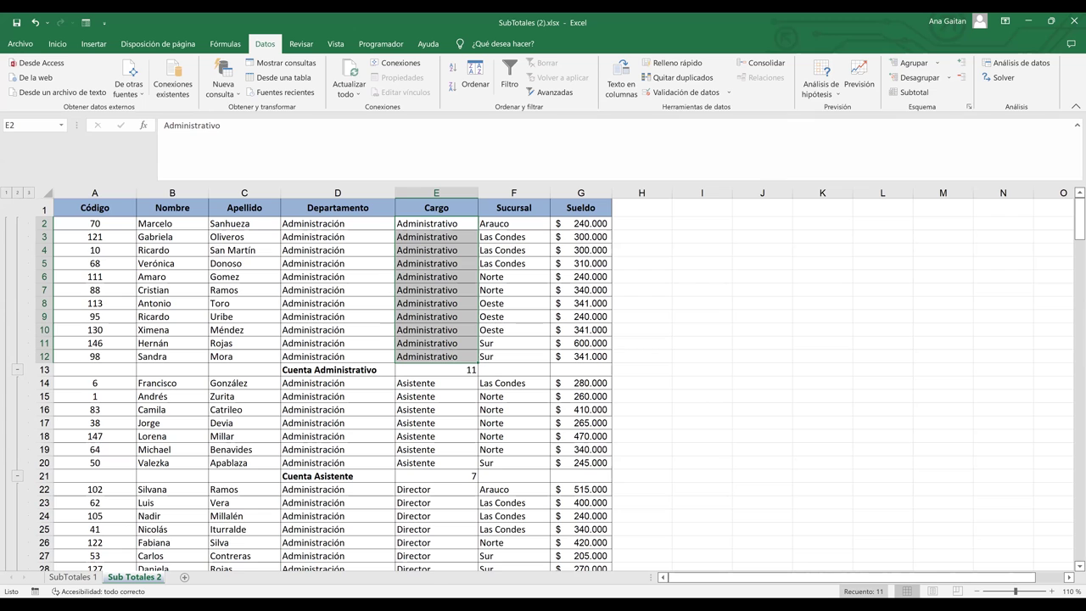
left_click(397, 368)
left_click_drag(363, 369, 454, 374)
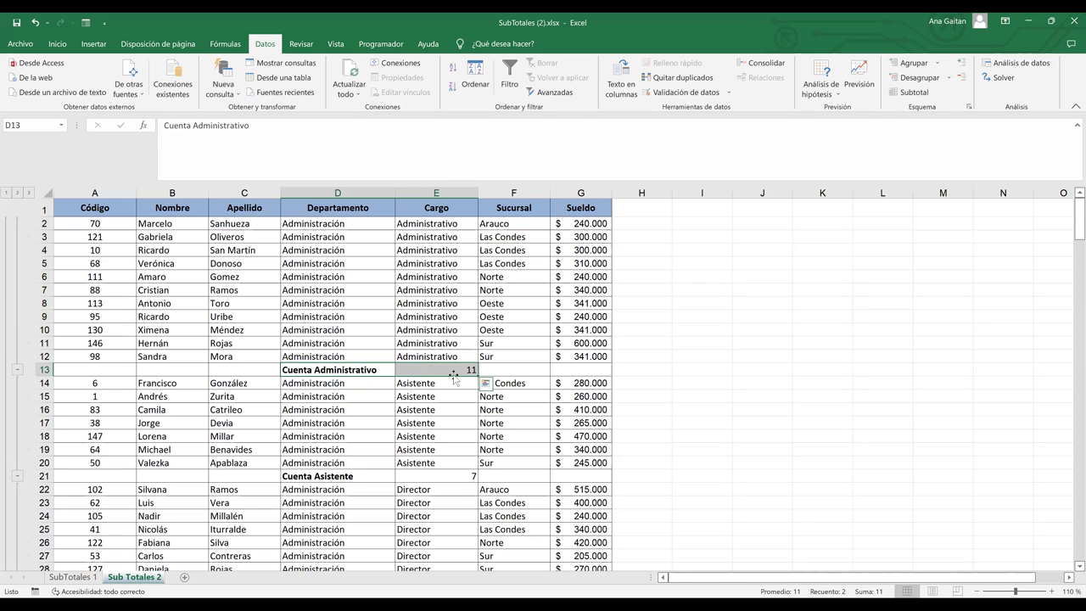
left_click(453, 372)
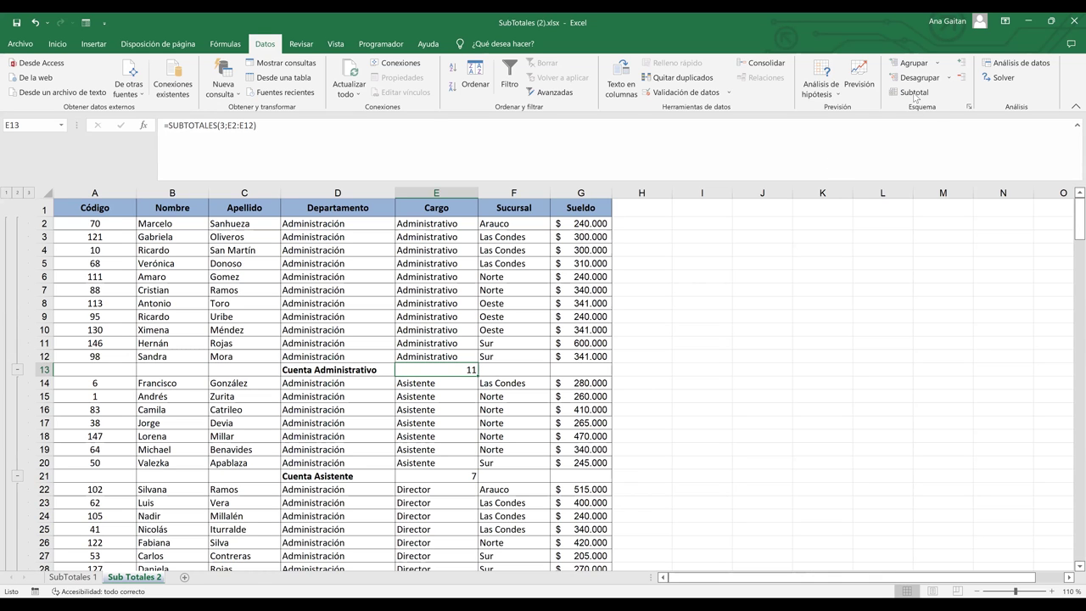
Add Máx. subtotals on Sueldo only, at each change in Sucursal, without replacing the current subtotals.
left_click(827, 253)
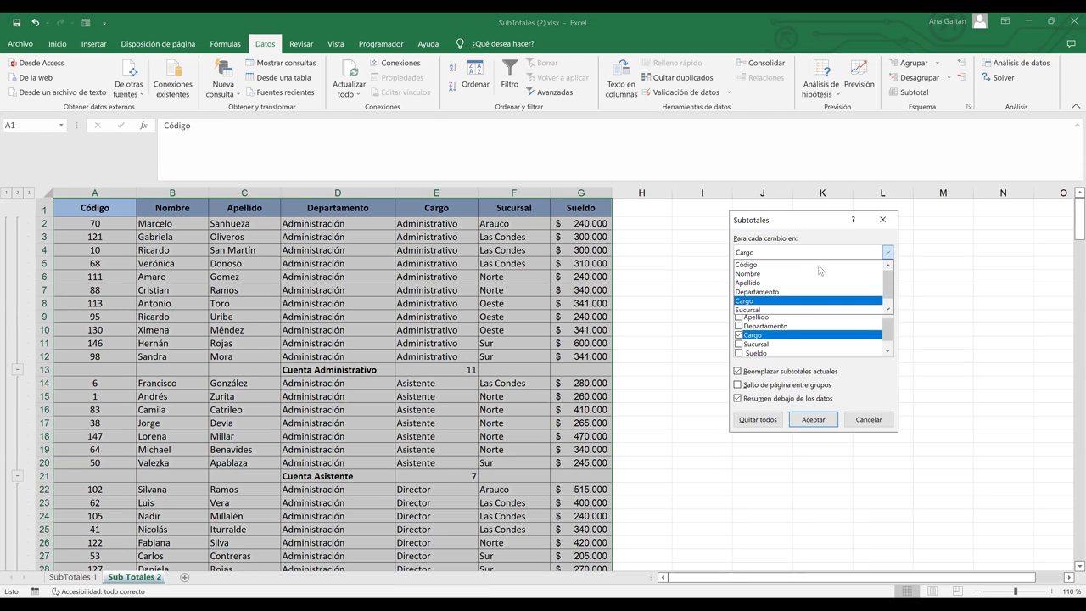
left_click(788, 310)
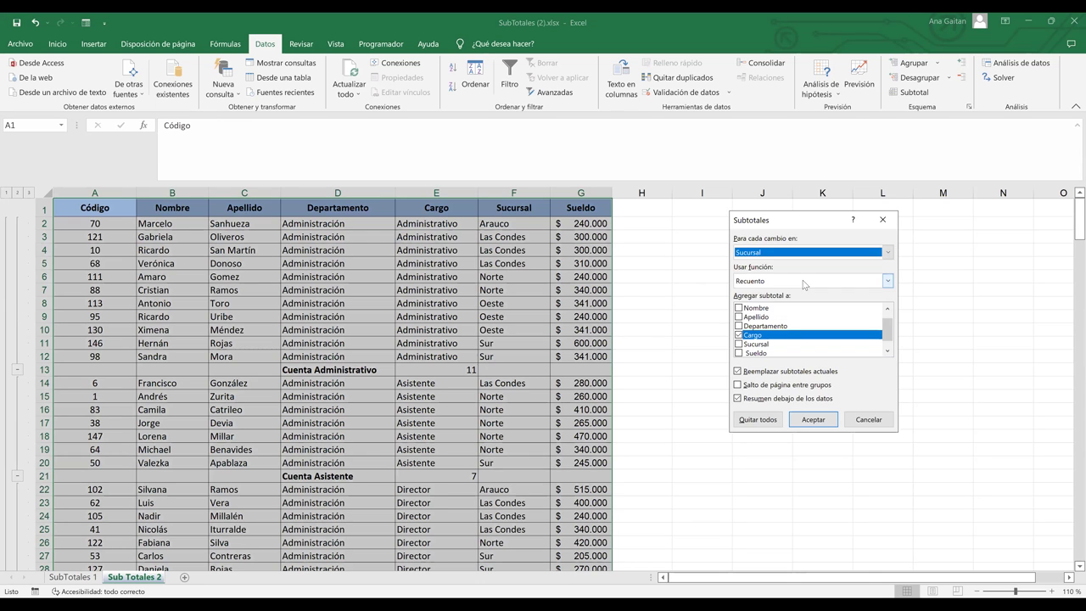
left_click(740, 353)
left_click(739, 335)
left_click(738, 371)
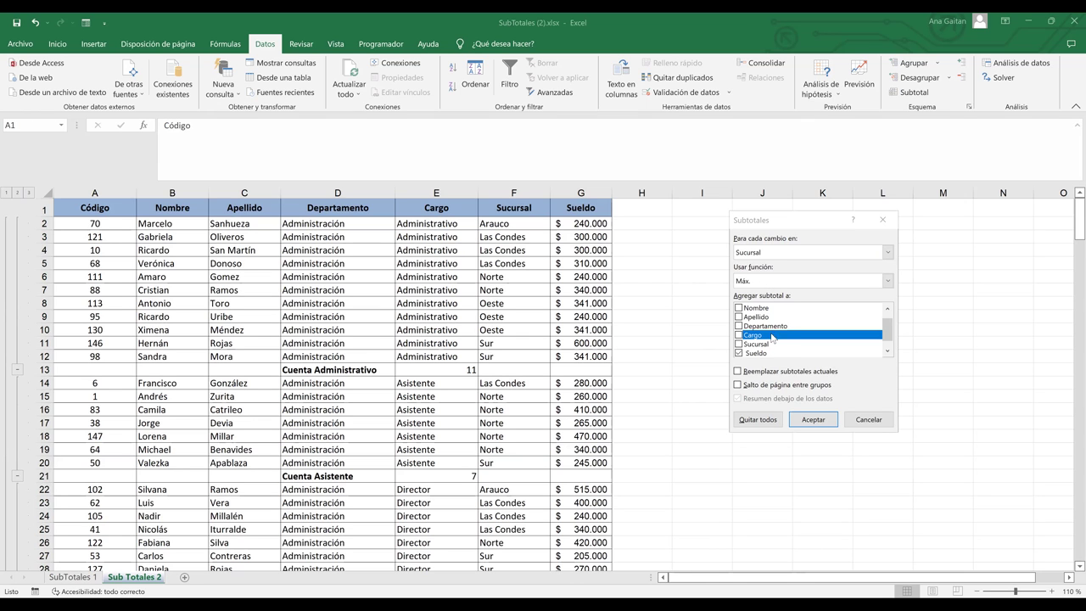
left_click(812, 419)
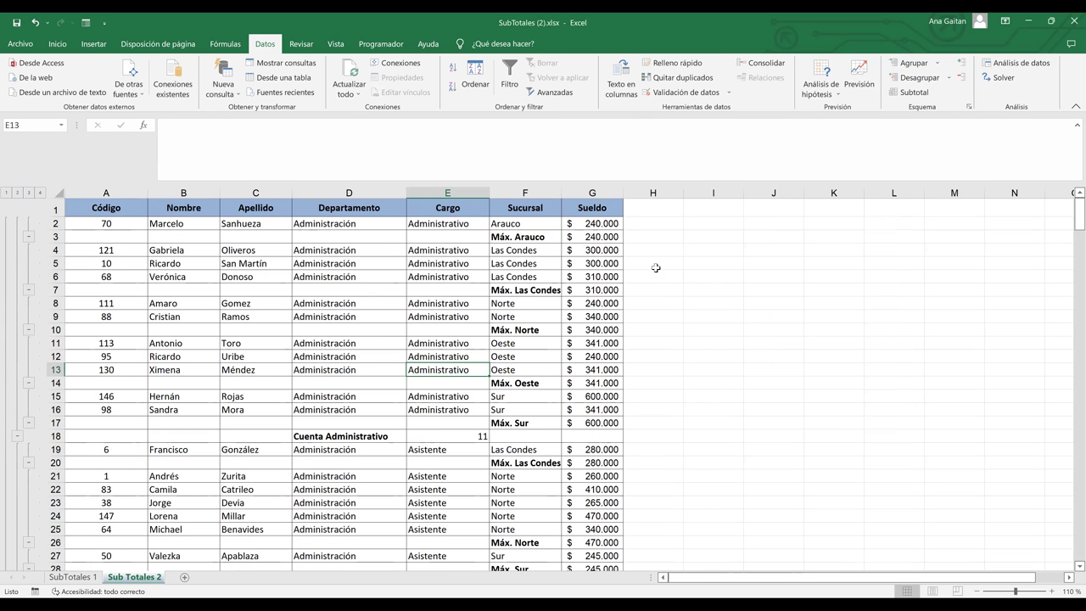
Inspect the Máx. Las Condes subtotal in G7, the Sucursal cell F2, and the Cuenta Administrativo subtotal in E18.
left_click(599, 293)
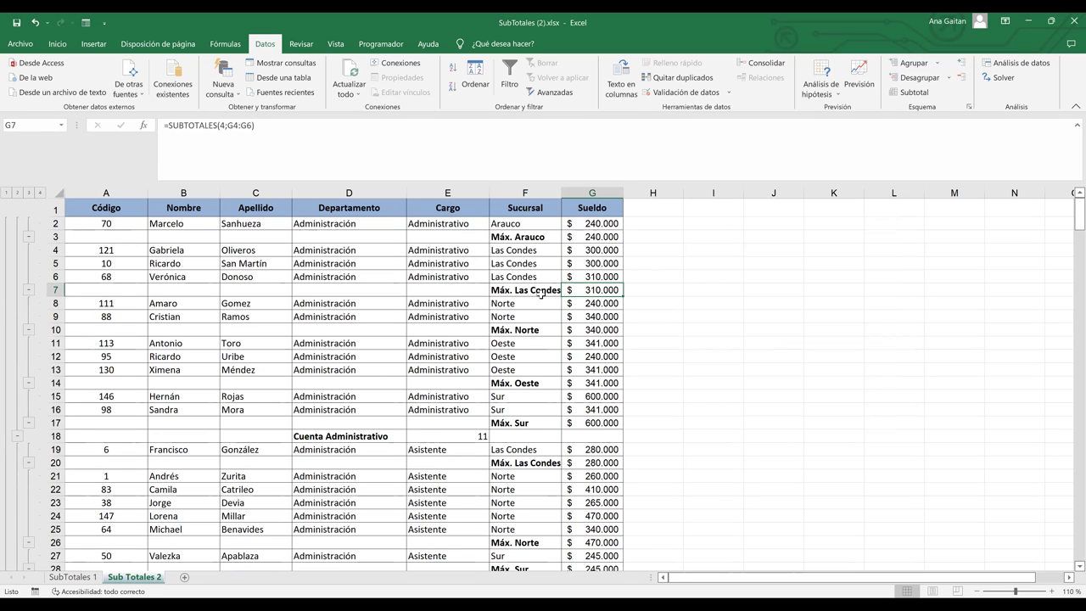
left_click(543, 293)
left_click(584, 293)
left_click(533, 218)
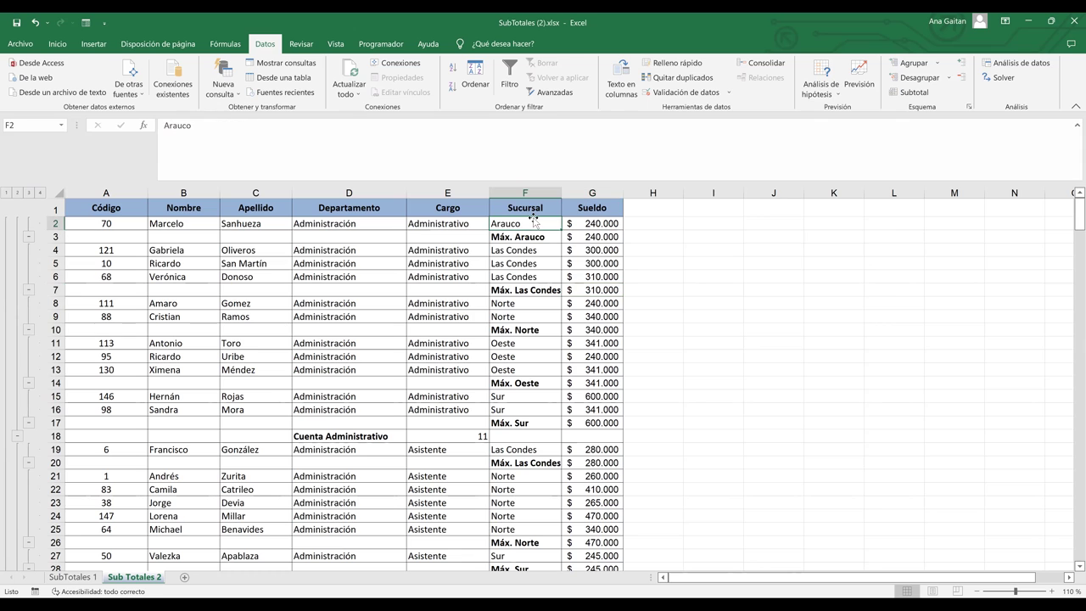
left_click(367, 436)
left_click(479, 436)
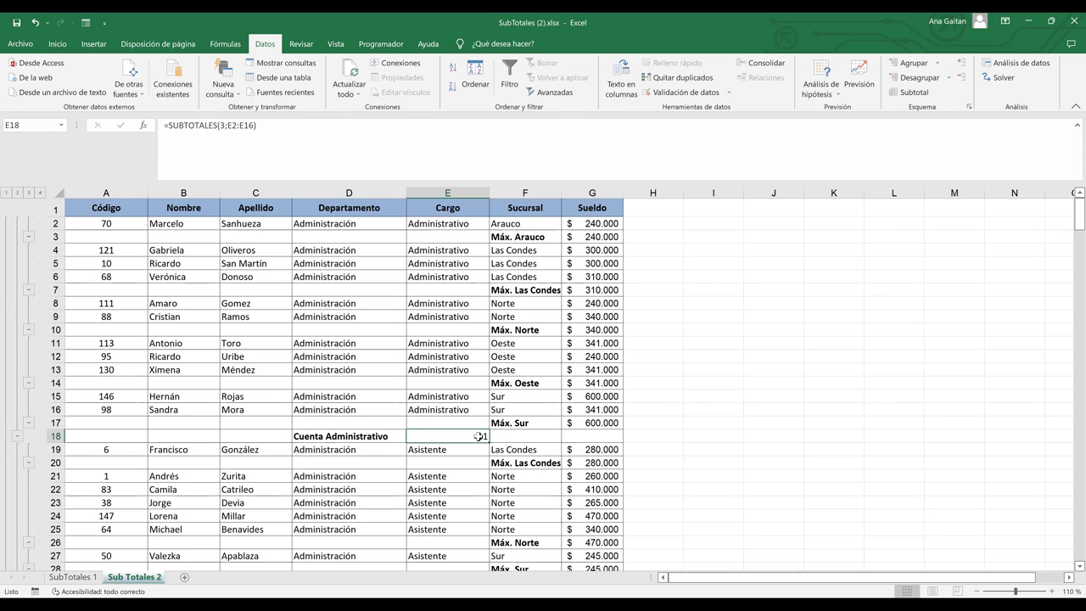